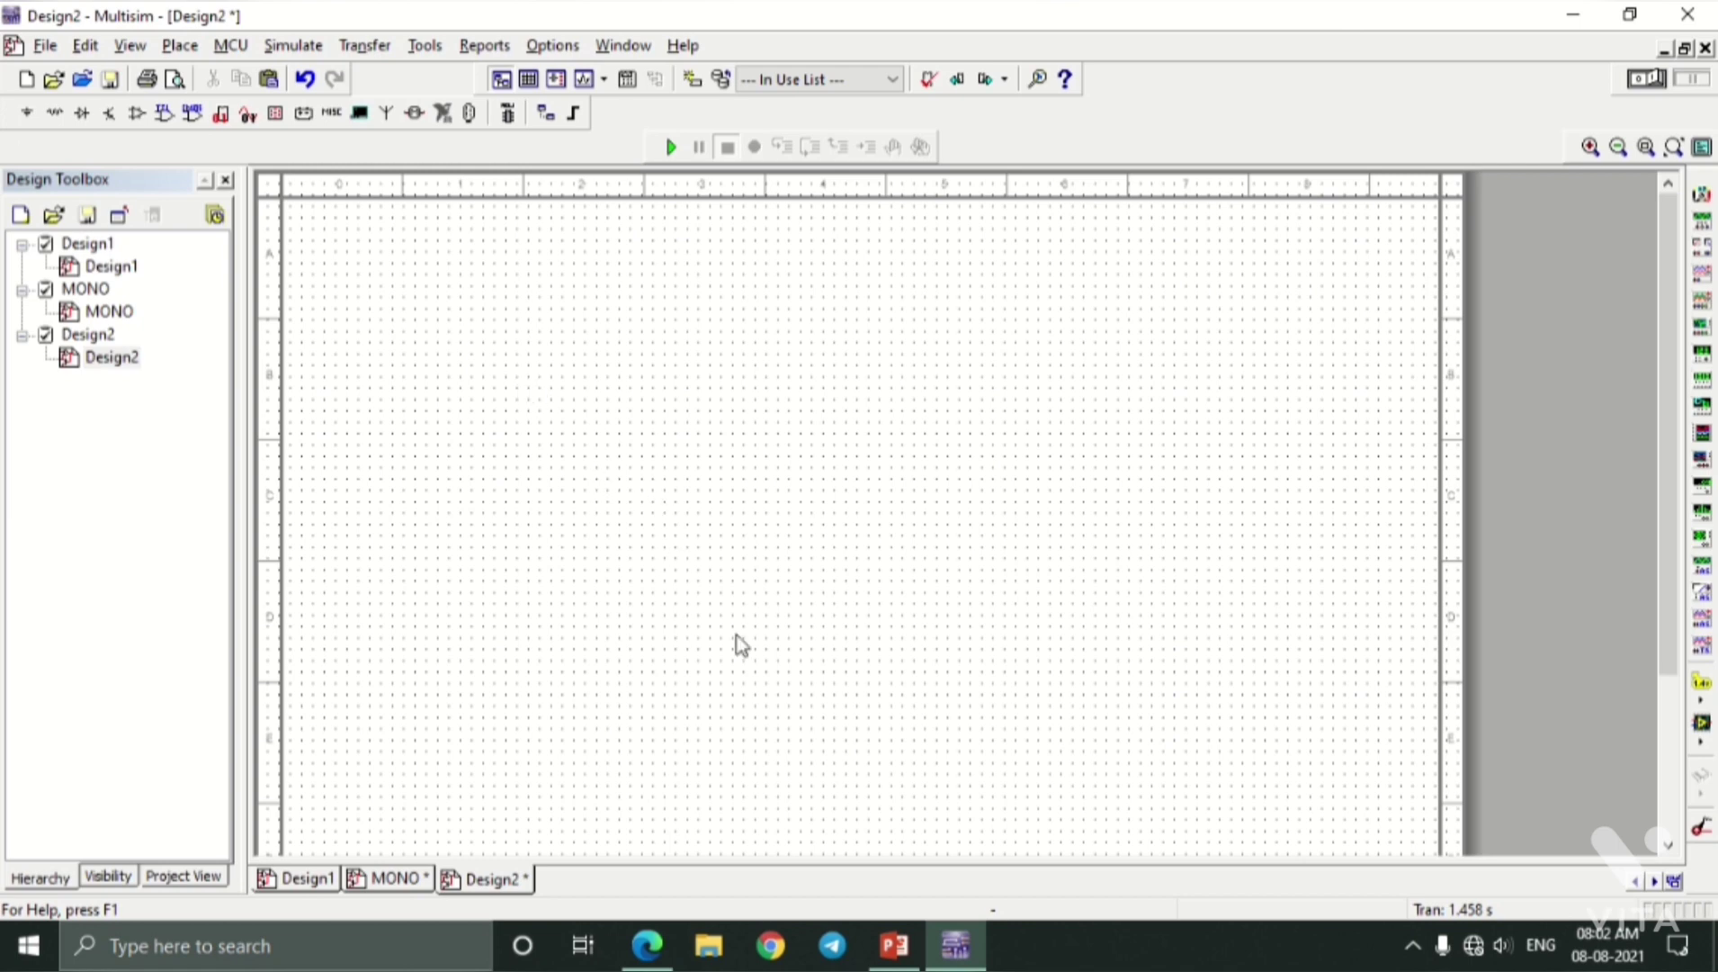
Review the Monostable Multivibrator circuit in the lab manual PDF in Edge, and open Multisim's component browser for Design2.
{"action": "left_click", "coordinate": [647, 945]}
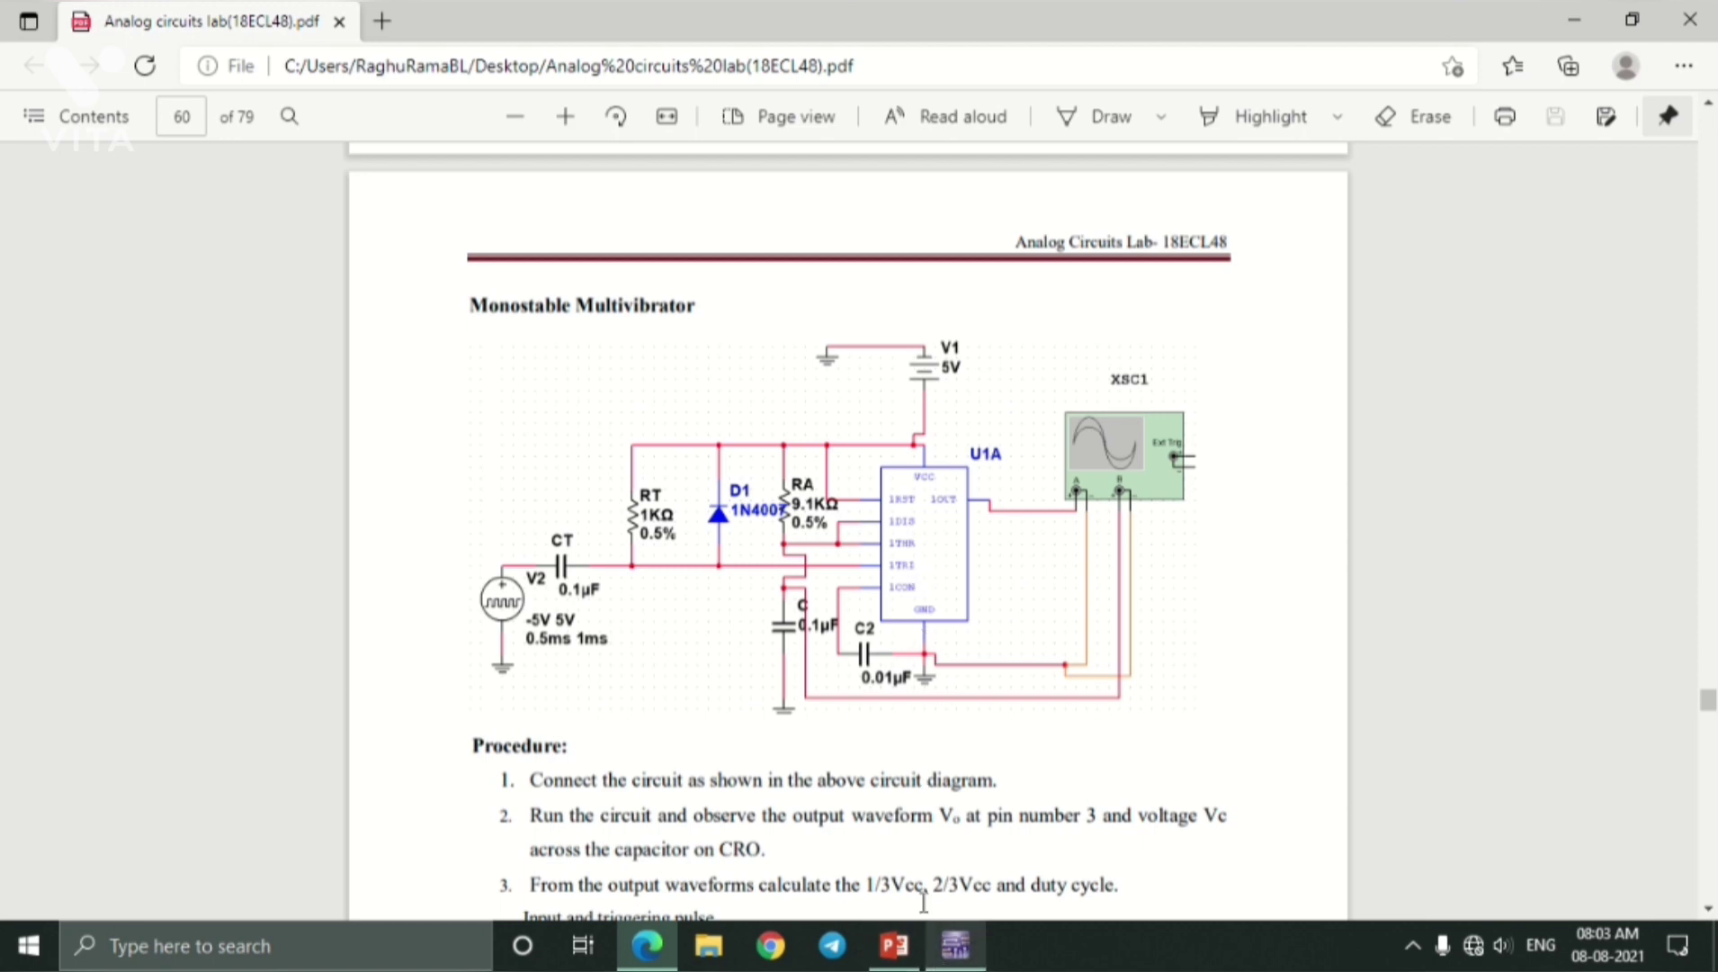
{"action": "left_click", "coordinate": [955, 945]}
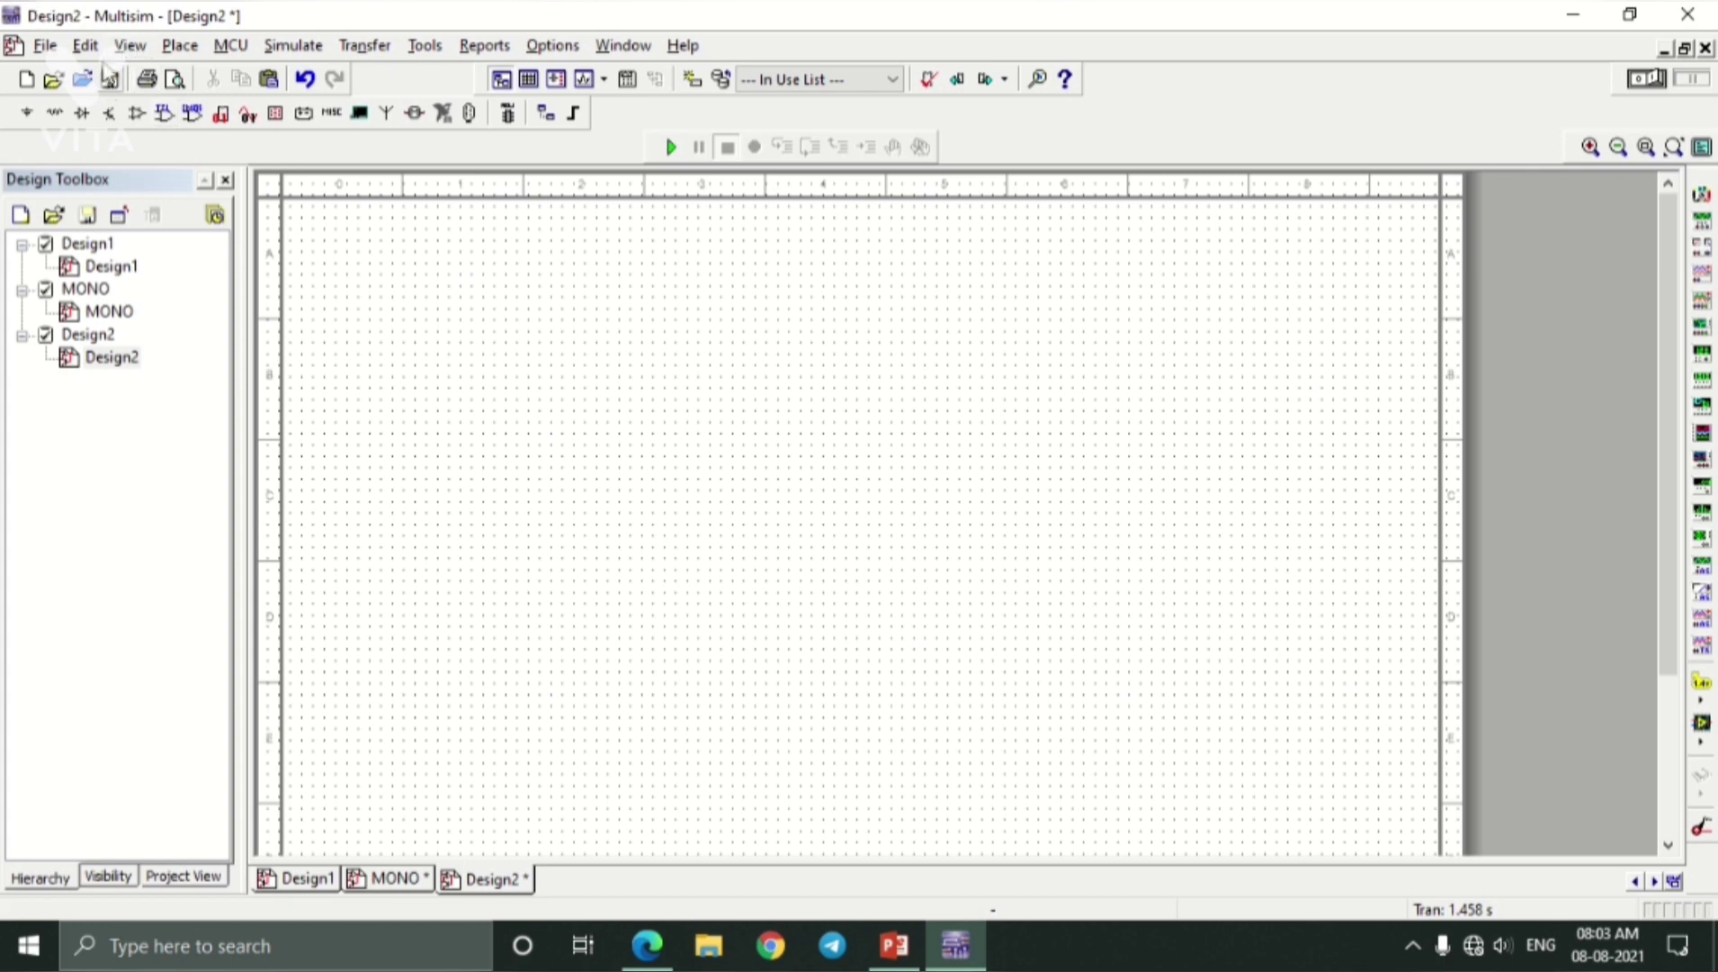
{"action": "left_click", "coordinate": [162, 47]}
{"action": "left_click", "coordinate": [223, 75]}
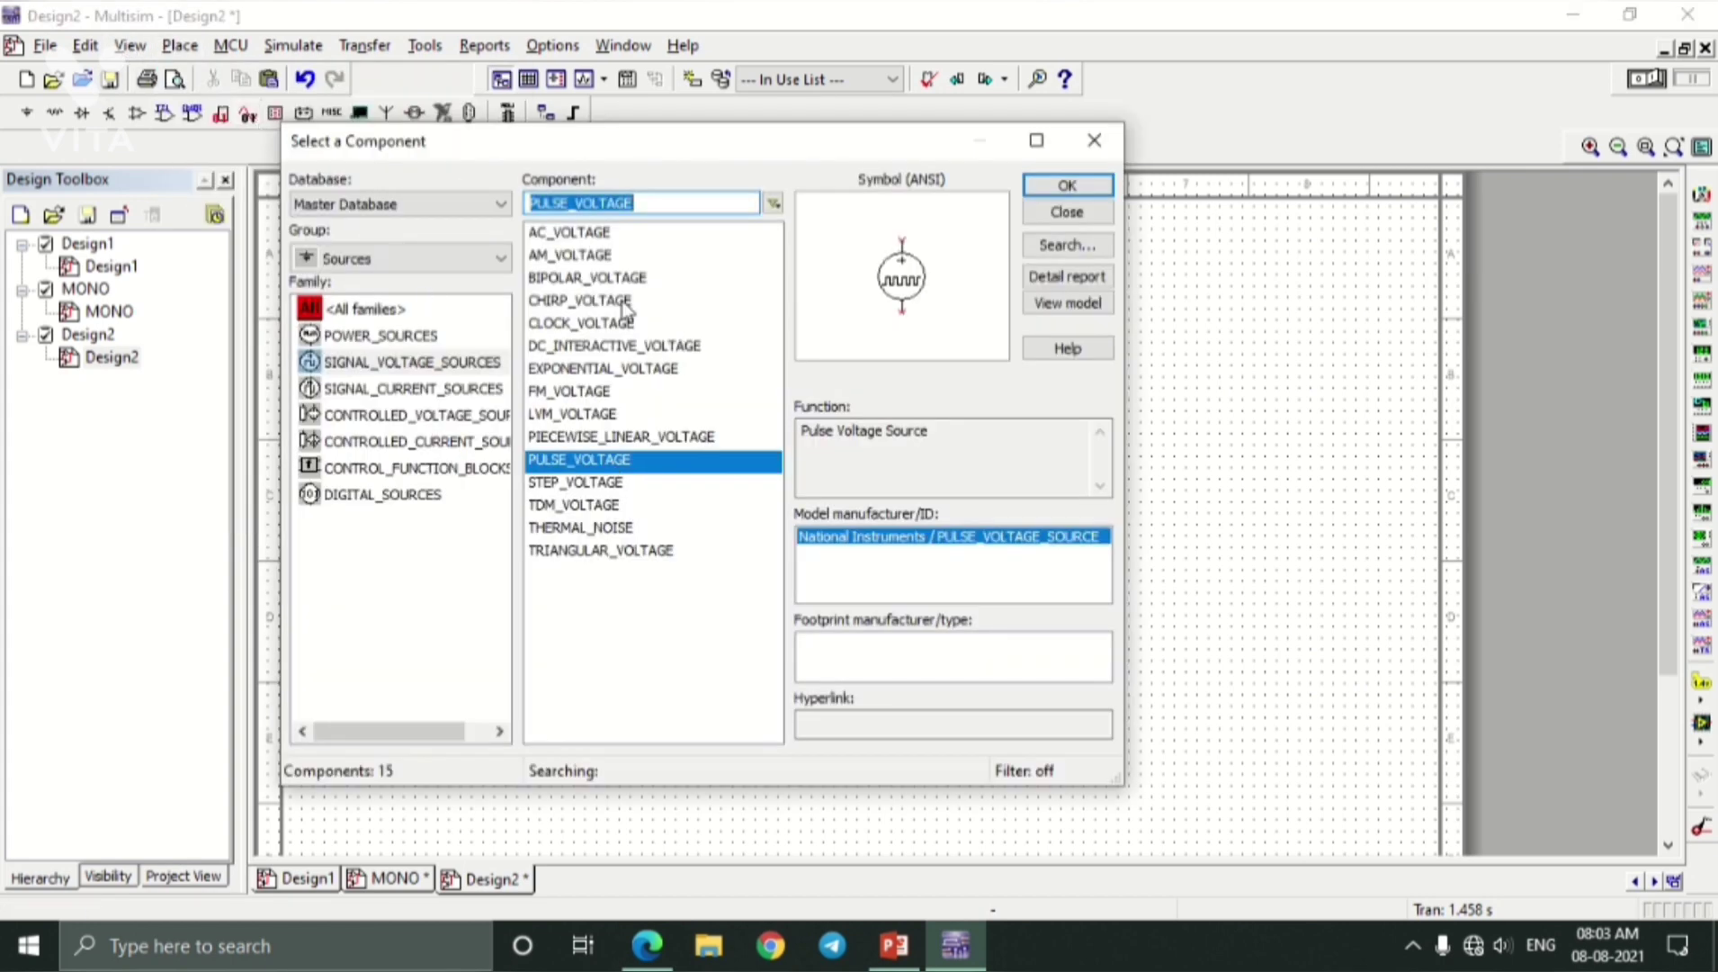
Search all component groups of the Master Database for 555.
{"action": "left_click", "coordinate": [395, 253]}
{"action": "left_click", "coordinate": [393, 287]}
{"action": "type", "text": "555"}
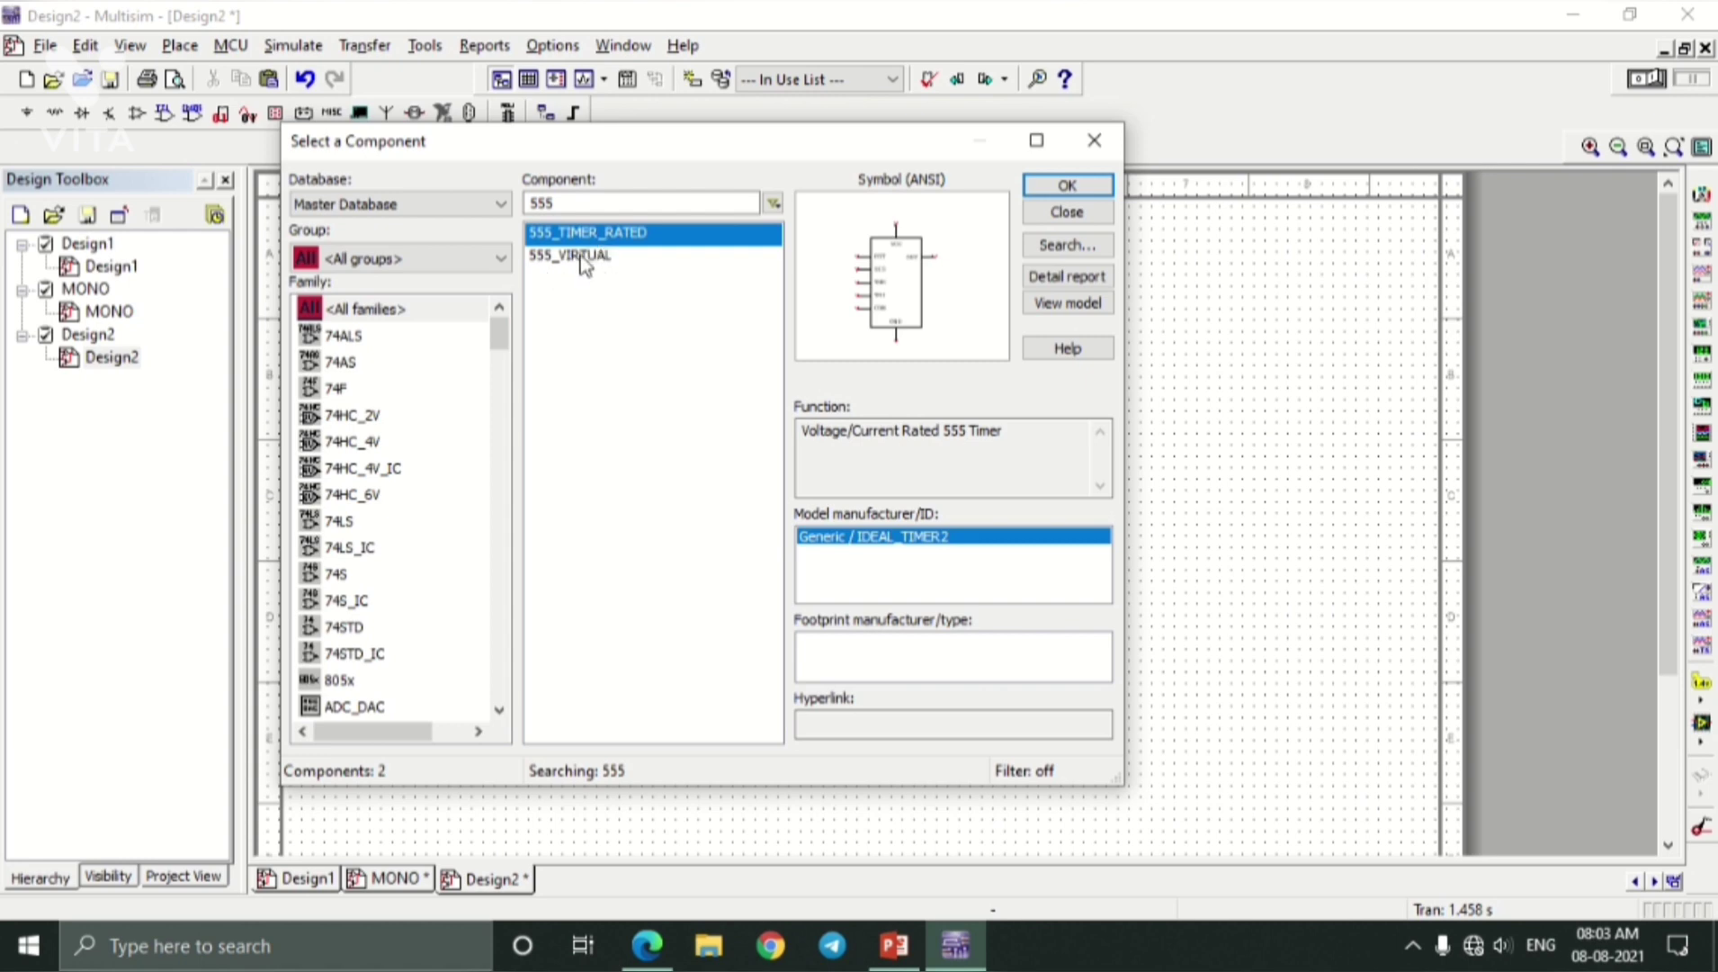
Place section A of the TLC552C dual timer, from the Mixed group's TIMER family, near the middle of the schematic.
{"action": "left_click", "coordinate": [480, 257]}
{"action": "left_click", "coordinate": [477, 255]}
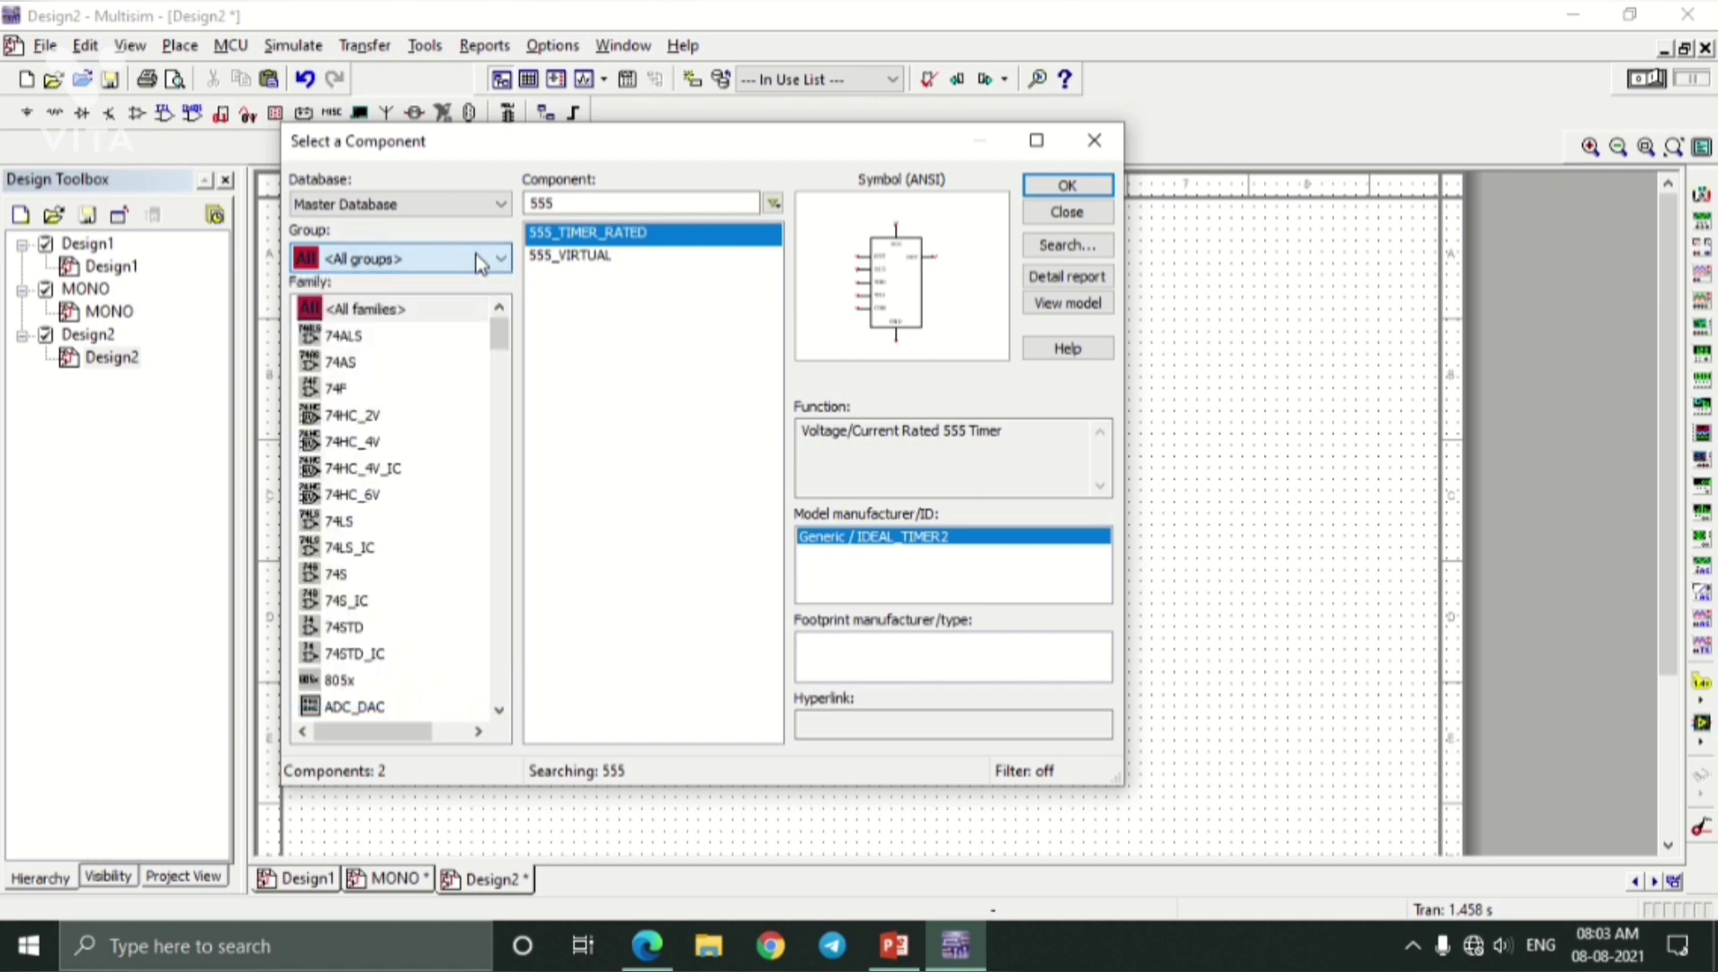
{"action": "left_click", "coordinate": [499, 261]}
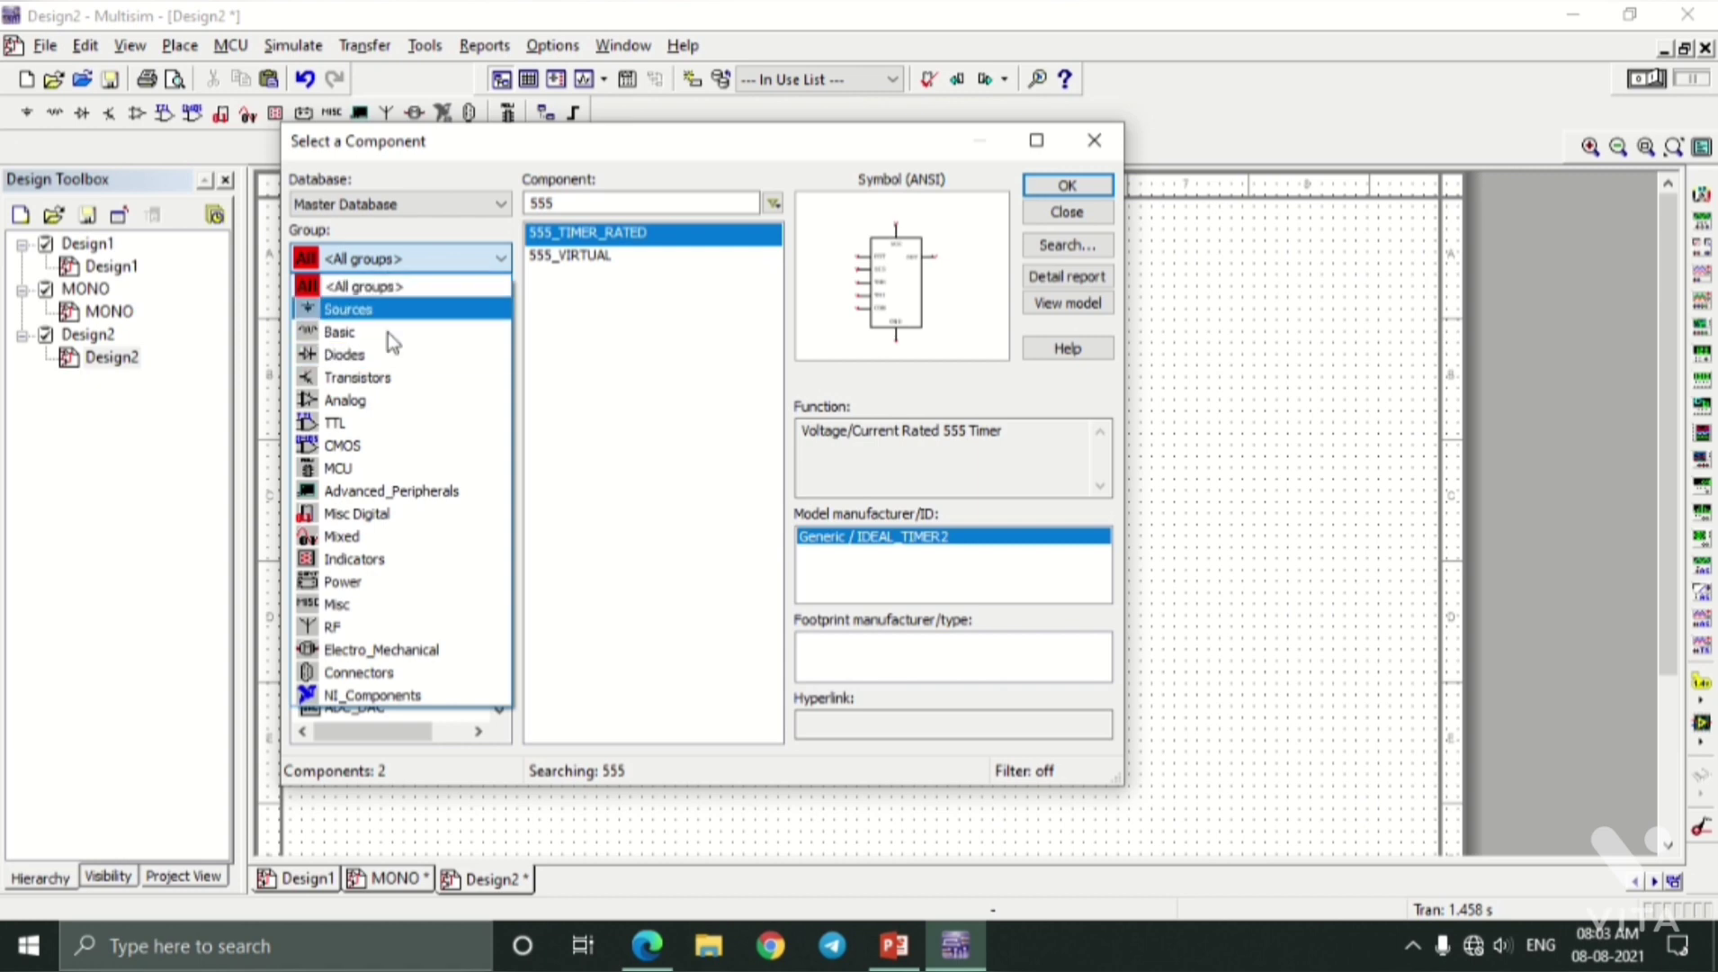
{"action": "left_click", "coordinate": [385, 538]}
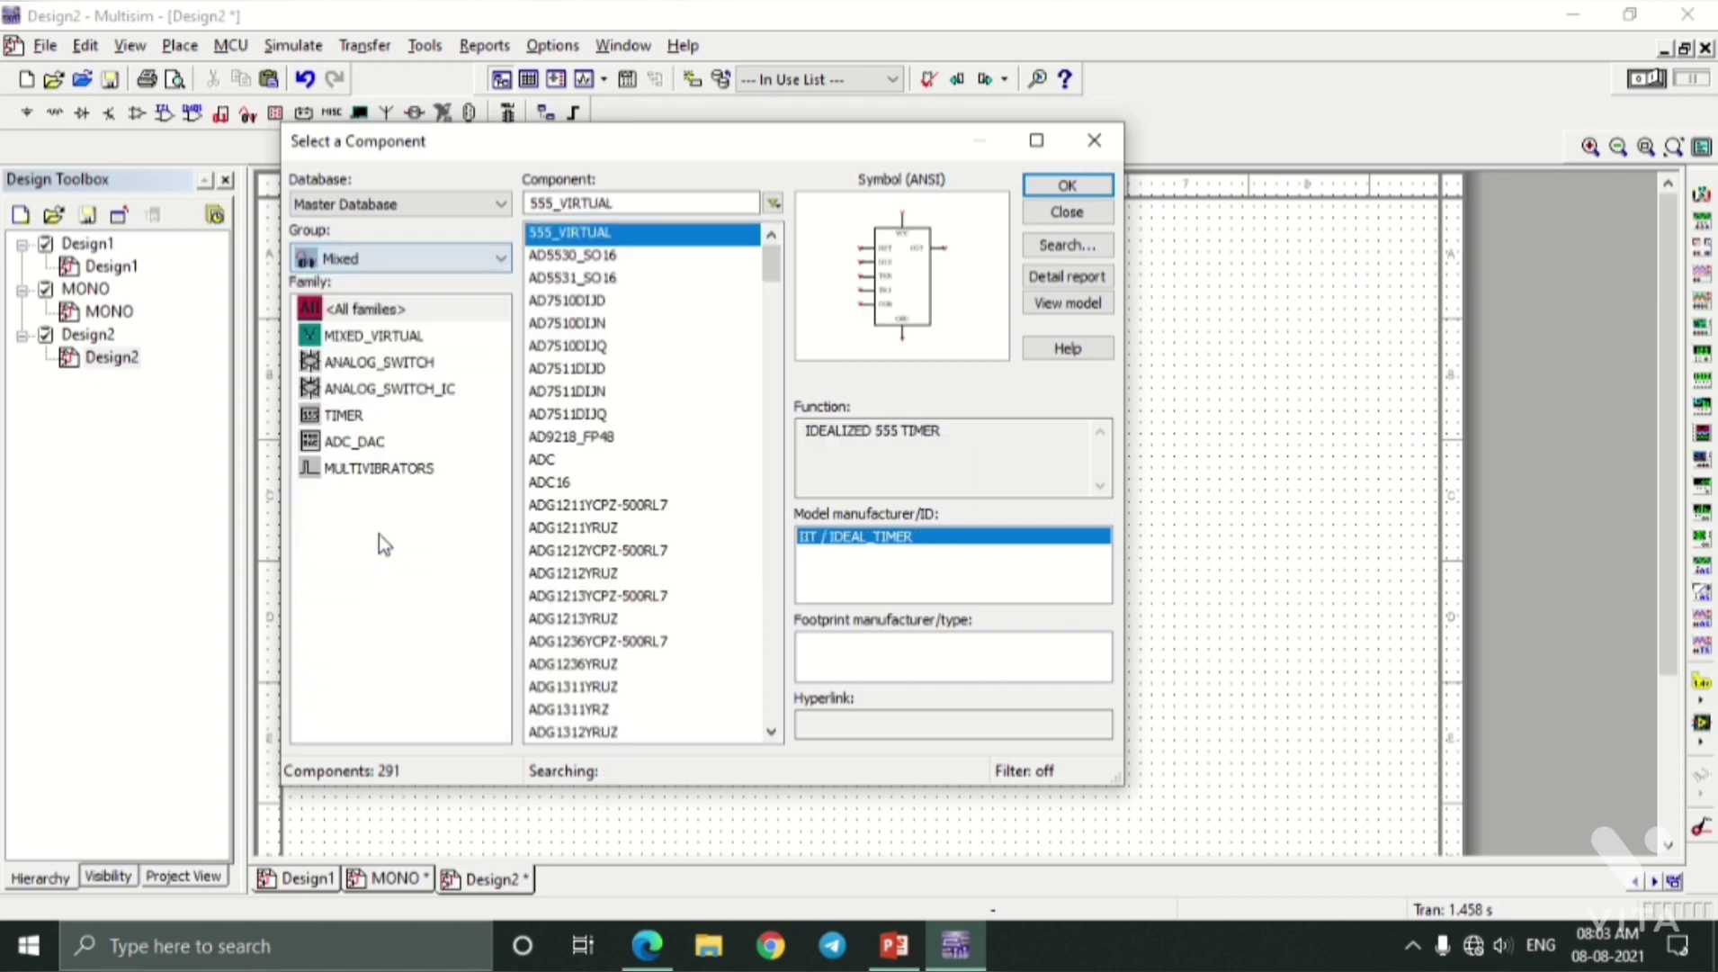
{"action": "left_click", "coordinate": [307, 418]}
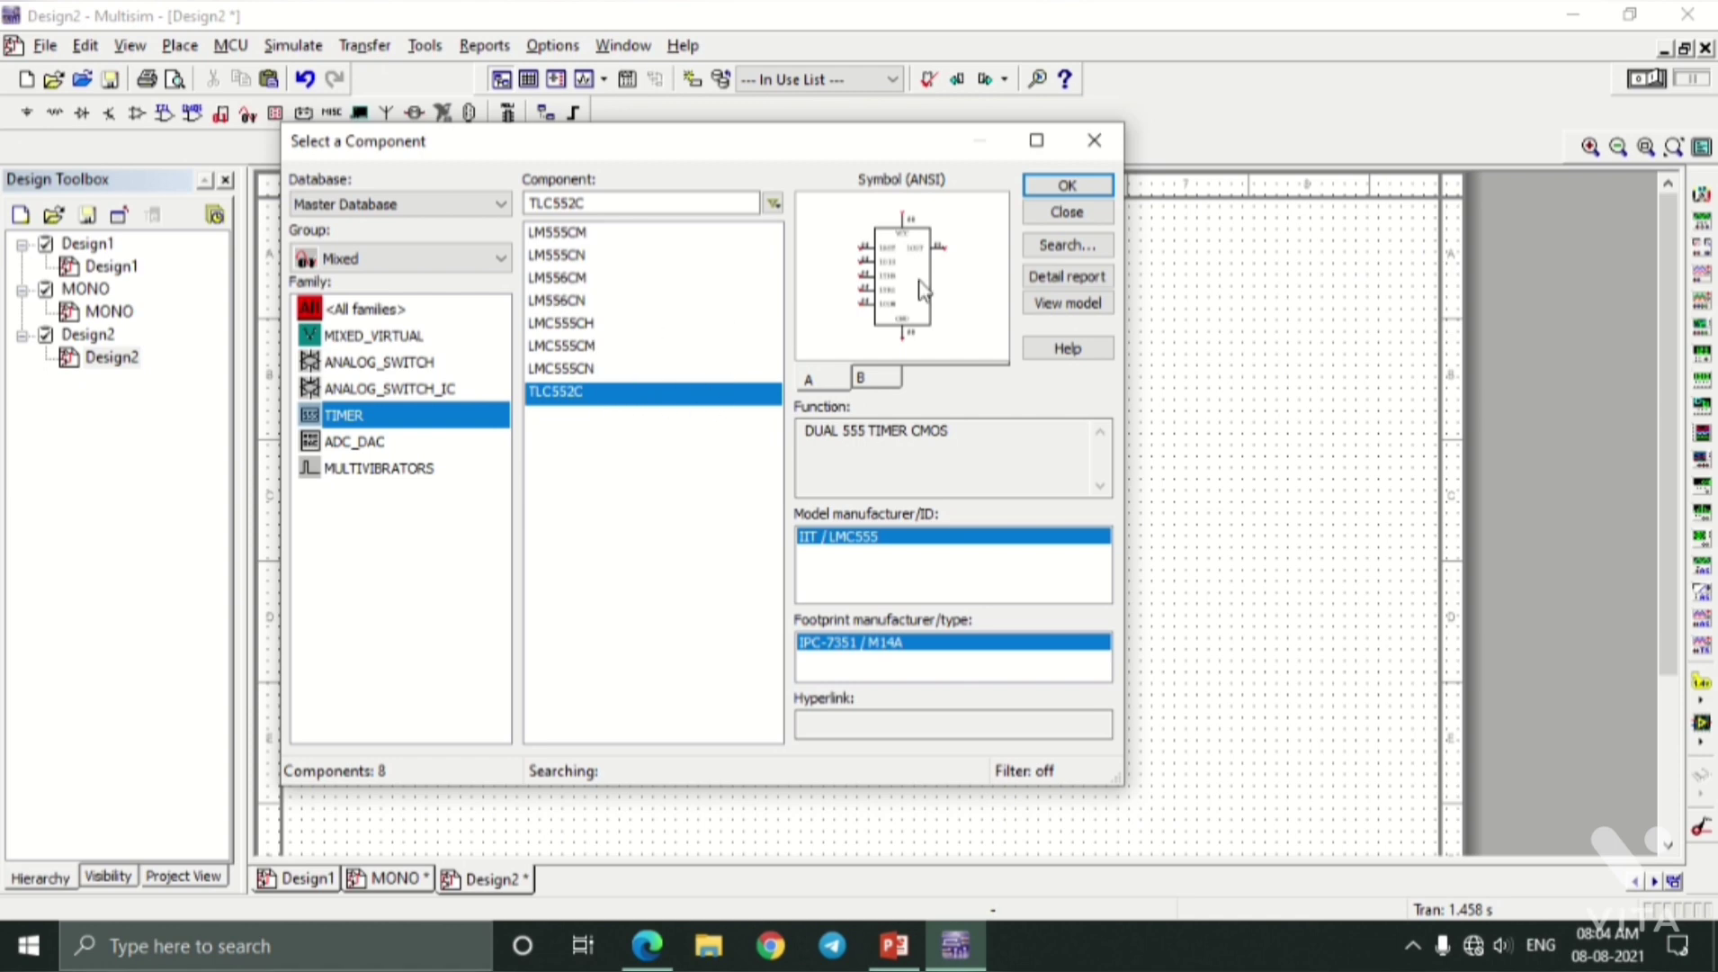
{"action": "left_click", "coordinate": [1068, 189]}
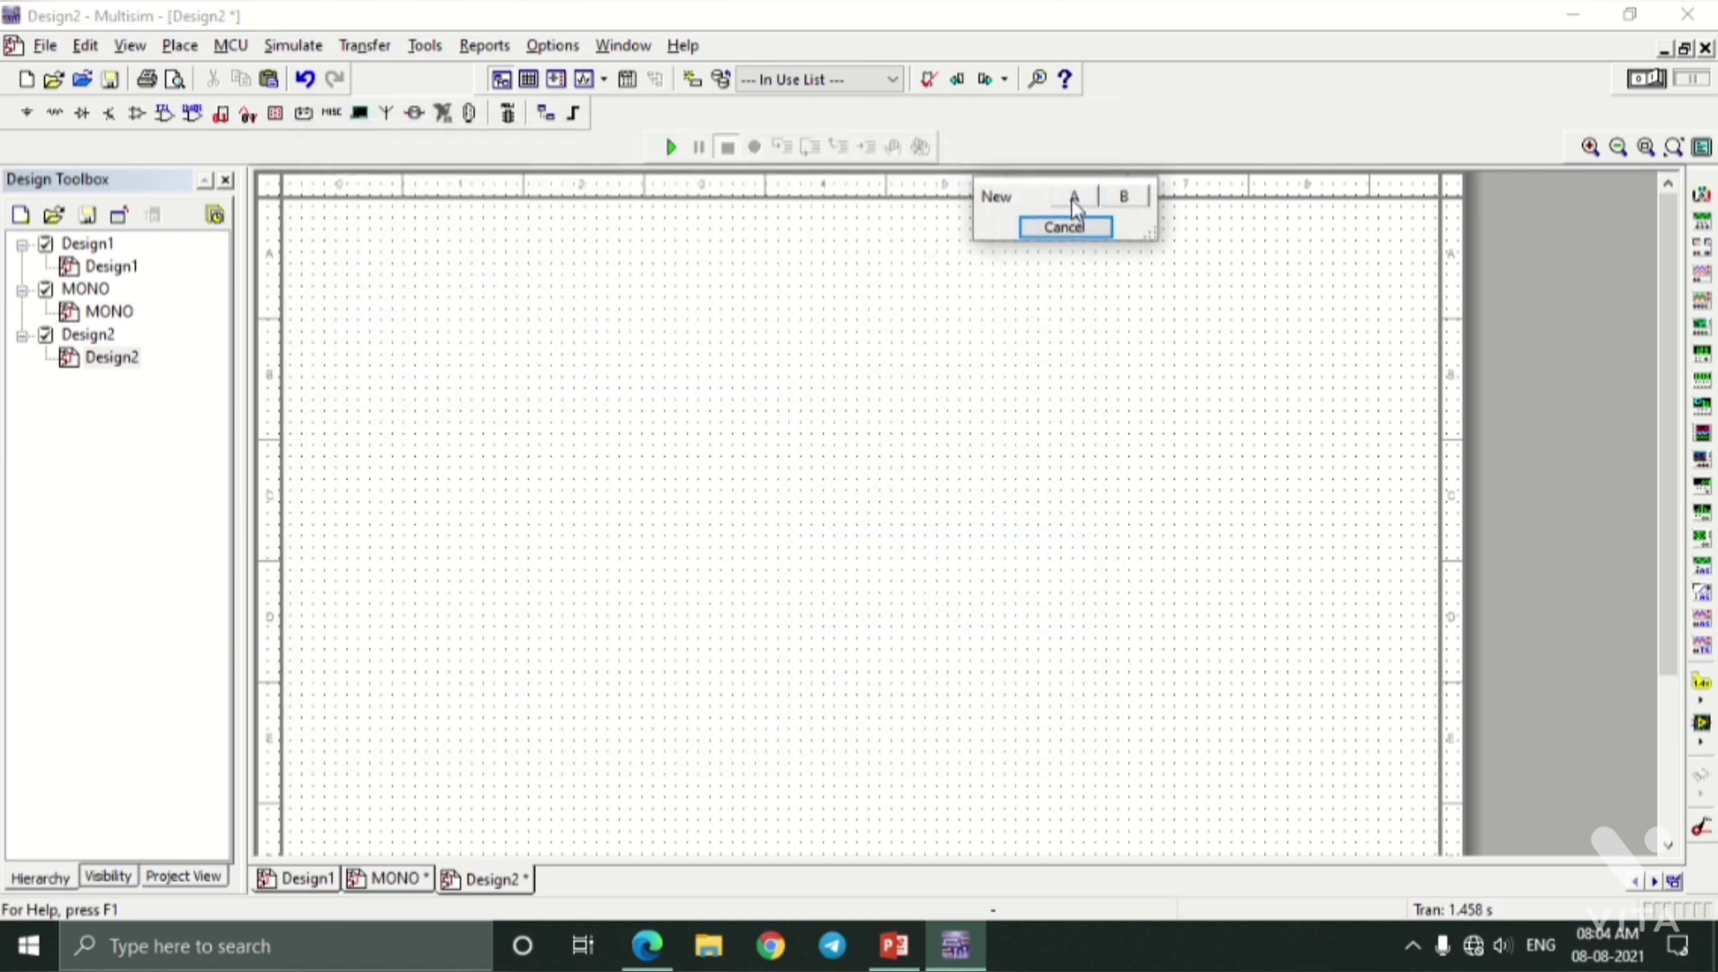
{"action": "left_click", "coordinate": [1073, 201]}
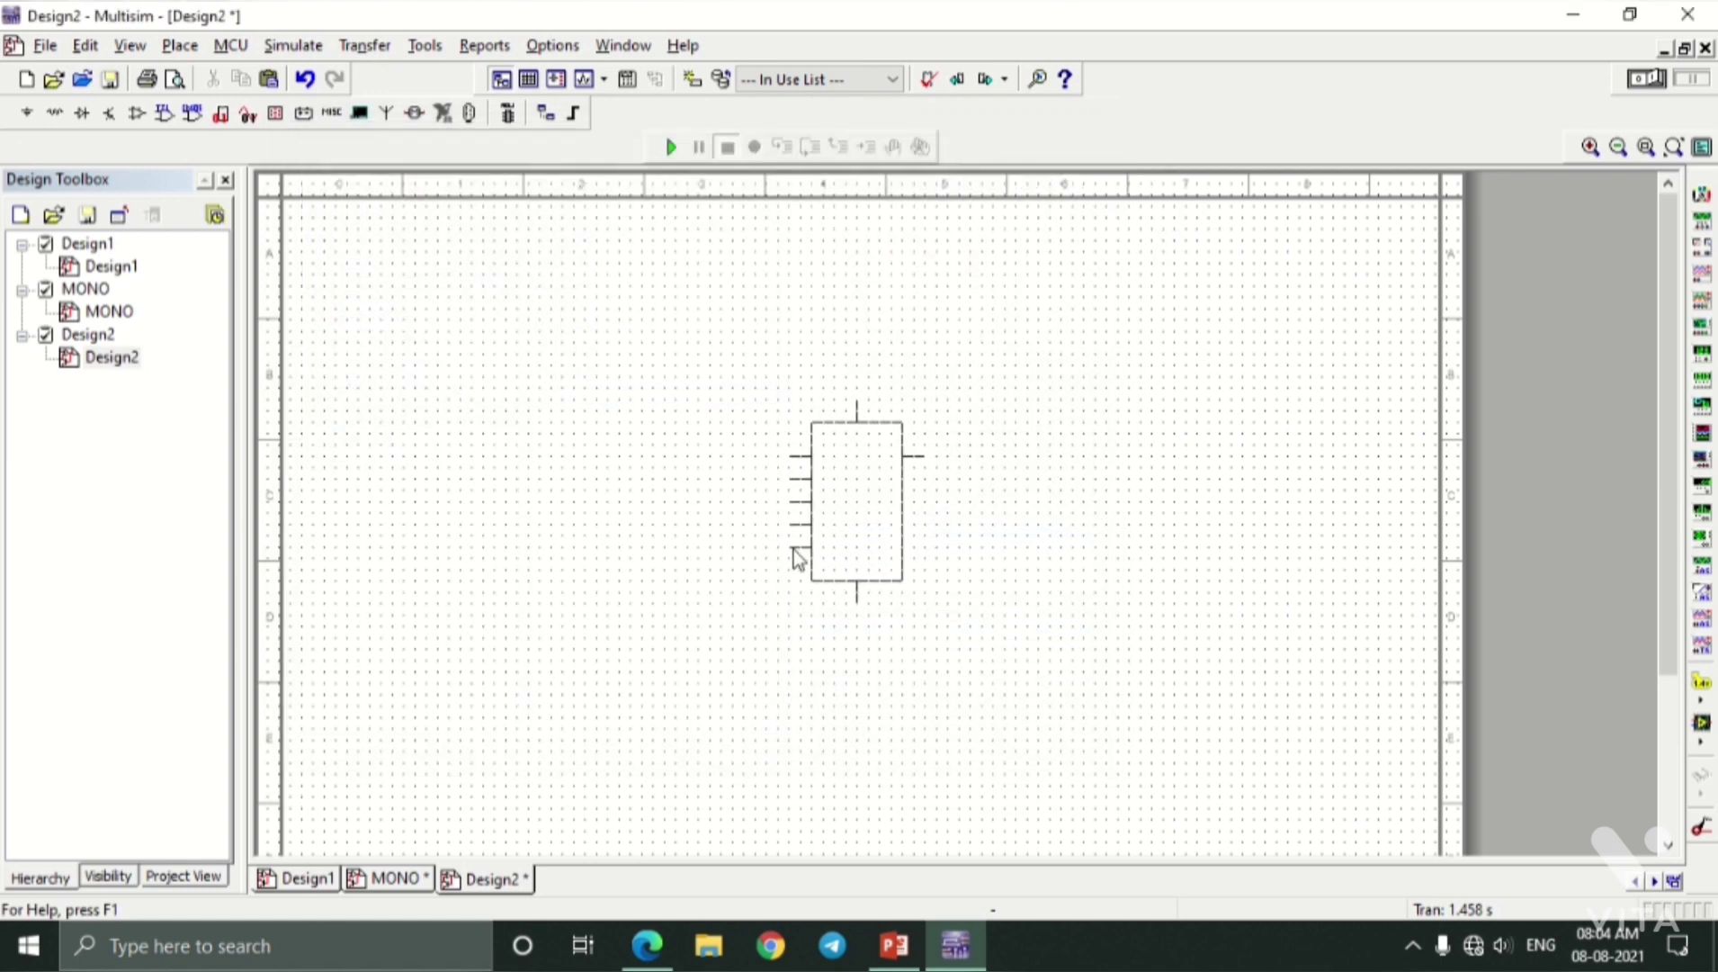
{"action": "left_click", "coordinate": [800, 558]}
{"action": "left_click", "coordinate": [747, 590]}
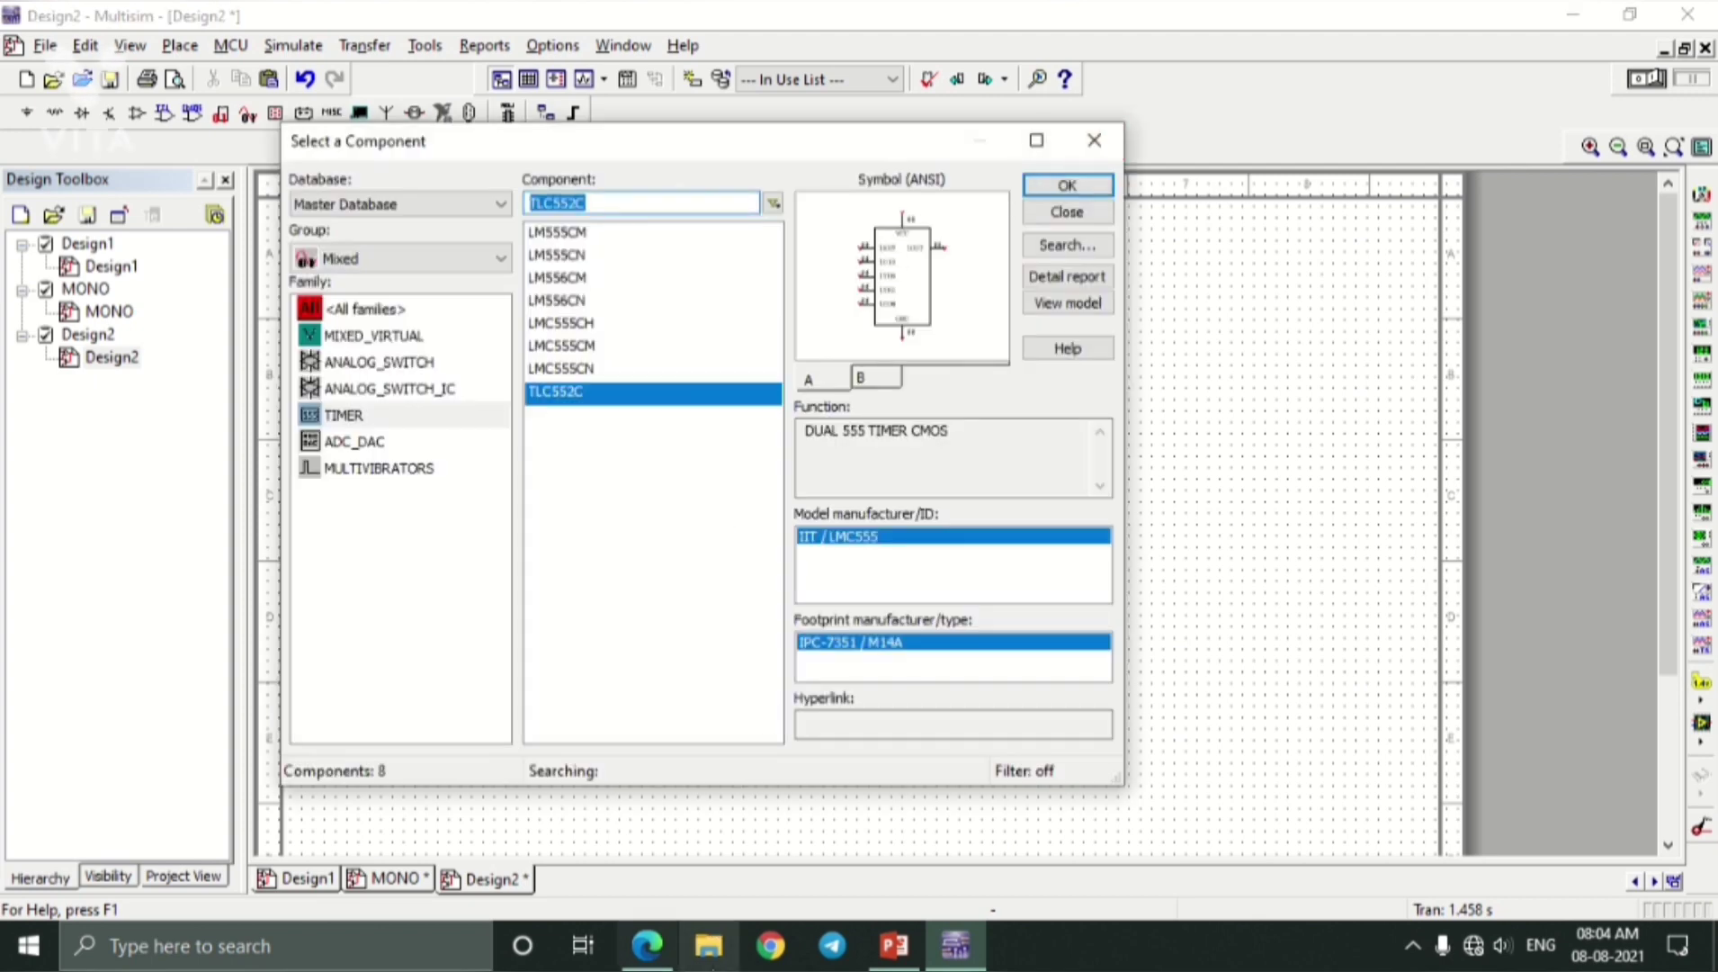
Check the circuit diagram in the PDF in Edge, and place a 1 µF capacitor from the Basic group beside the timer in Multisim.
{"action": "left_click", "coordinate": [647, 944]}
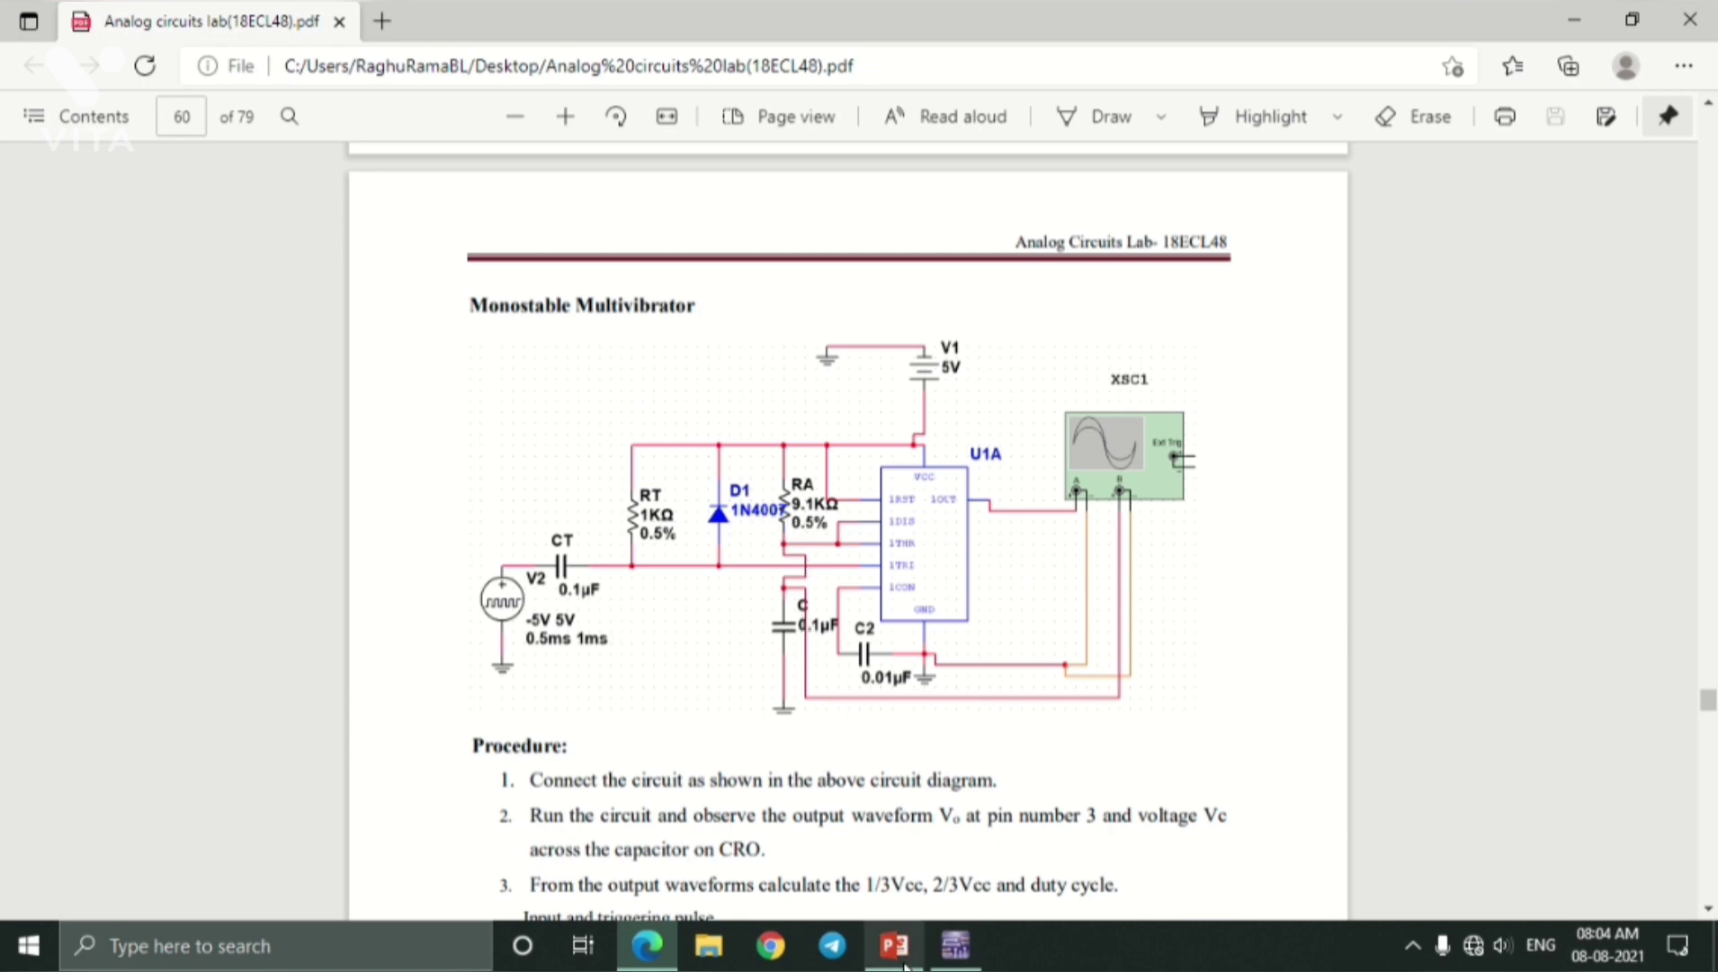
{"action": "left_click", "coordinate": [955, 945]}
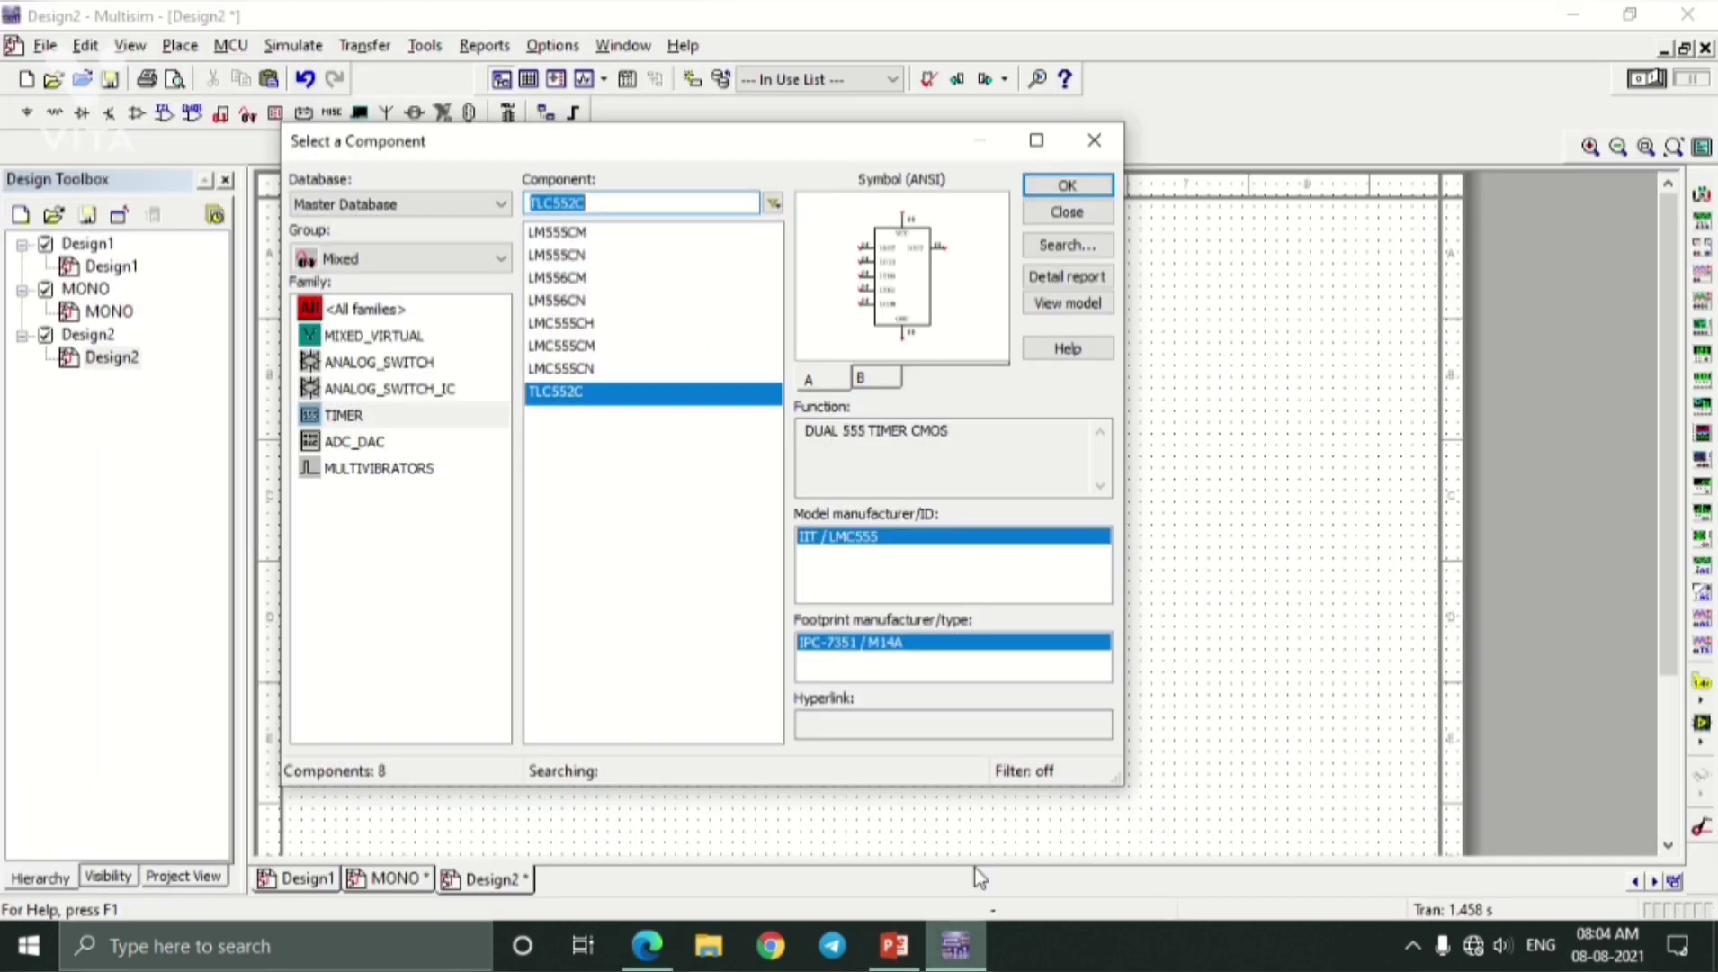
{"action": "left_click", "coordinate": [434, 261]}
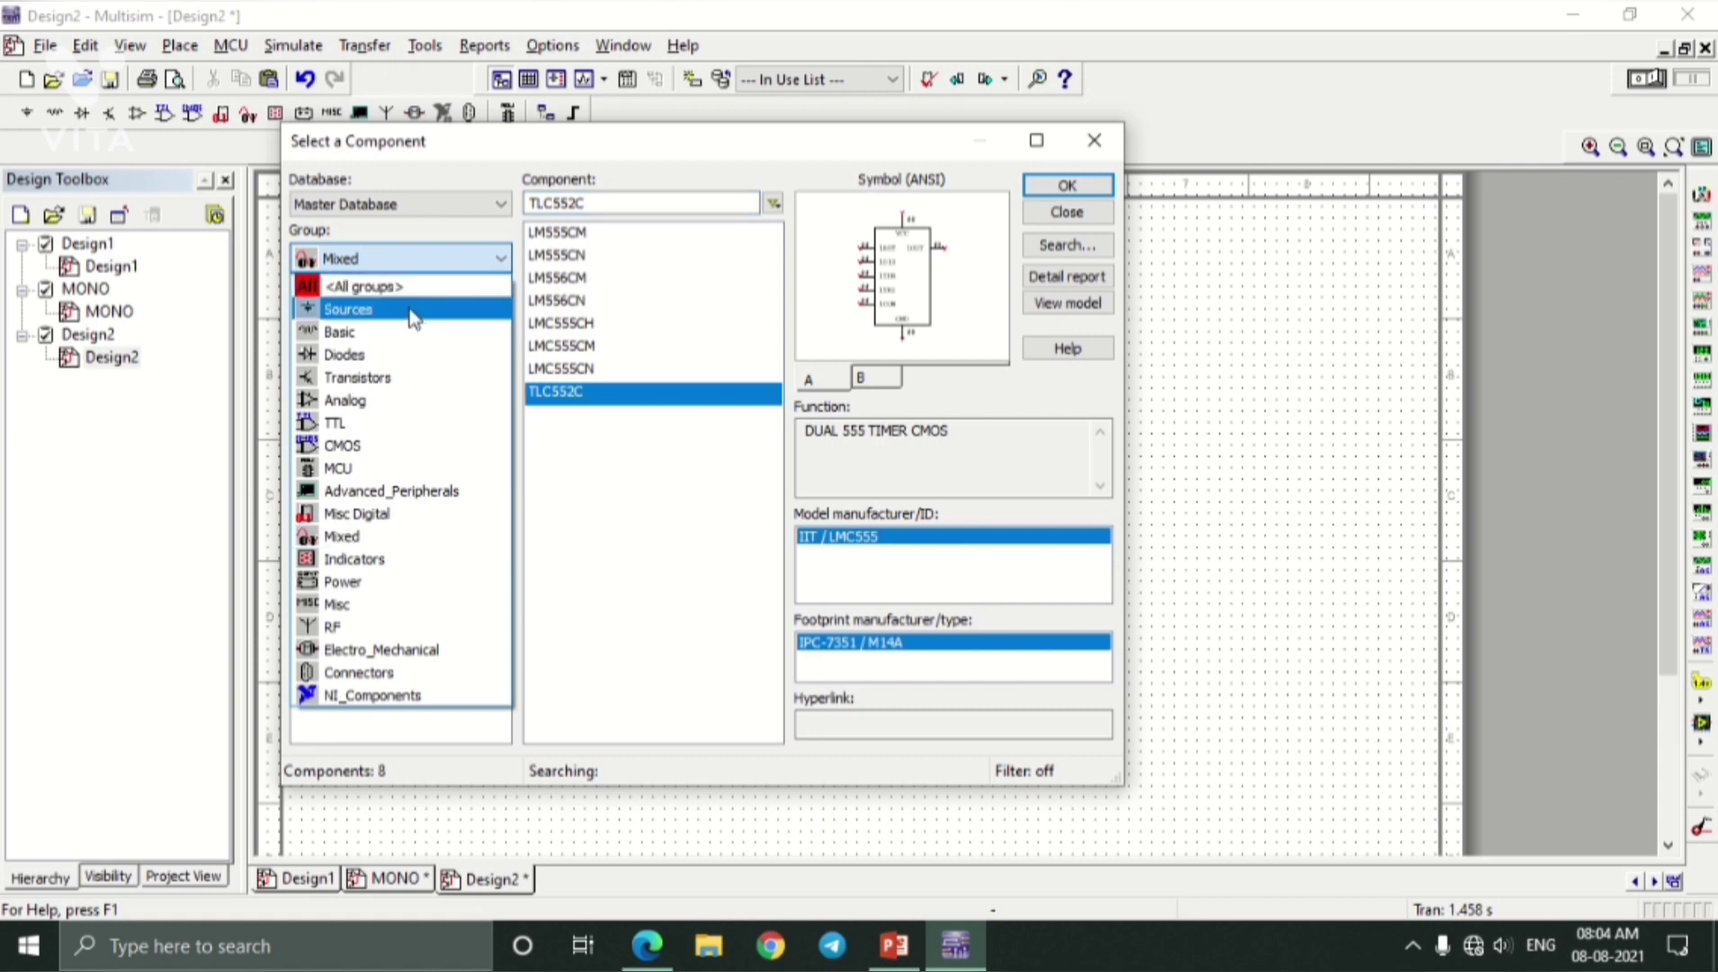
{"action": "left_click", "coordinate": [422, 332]}
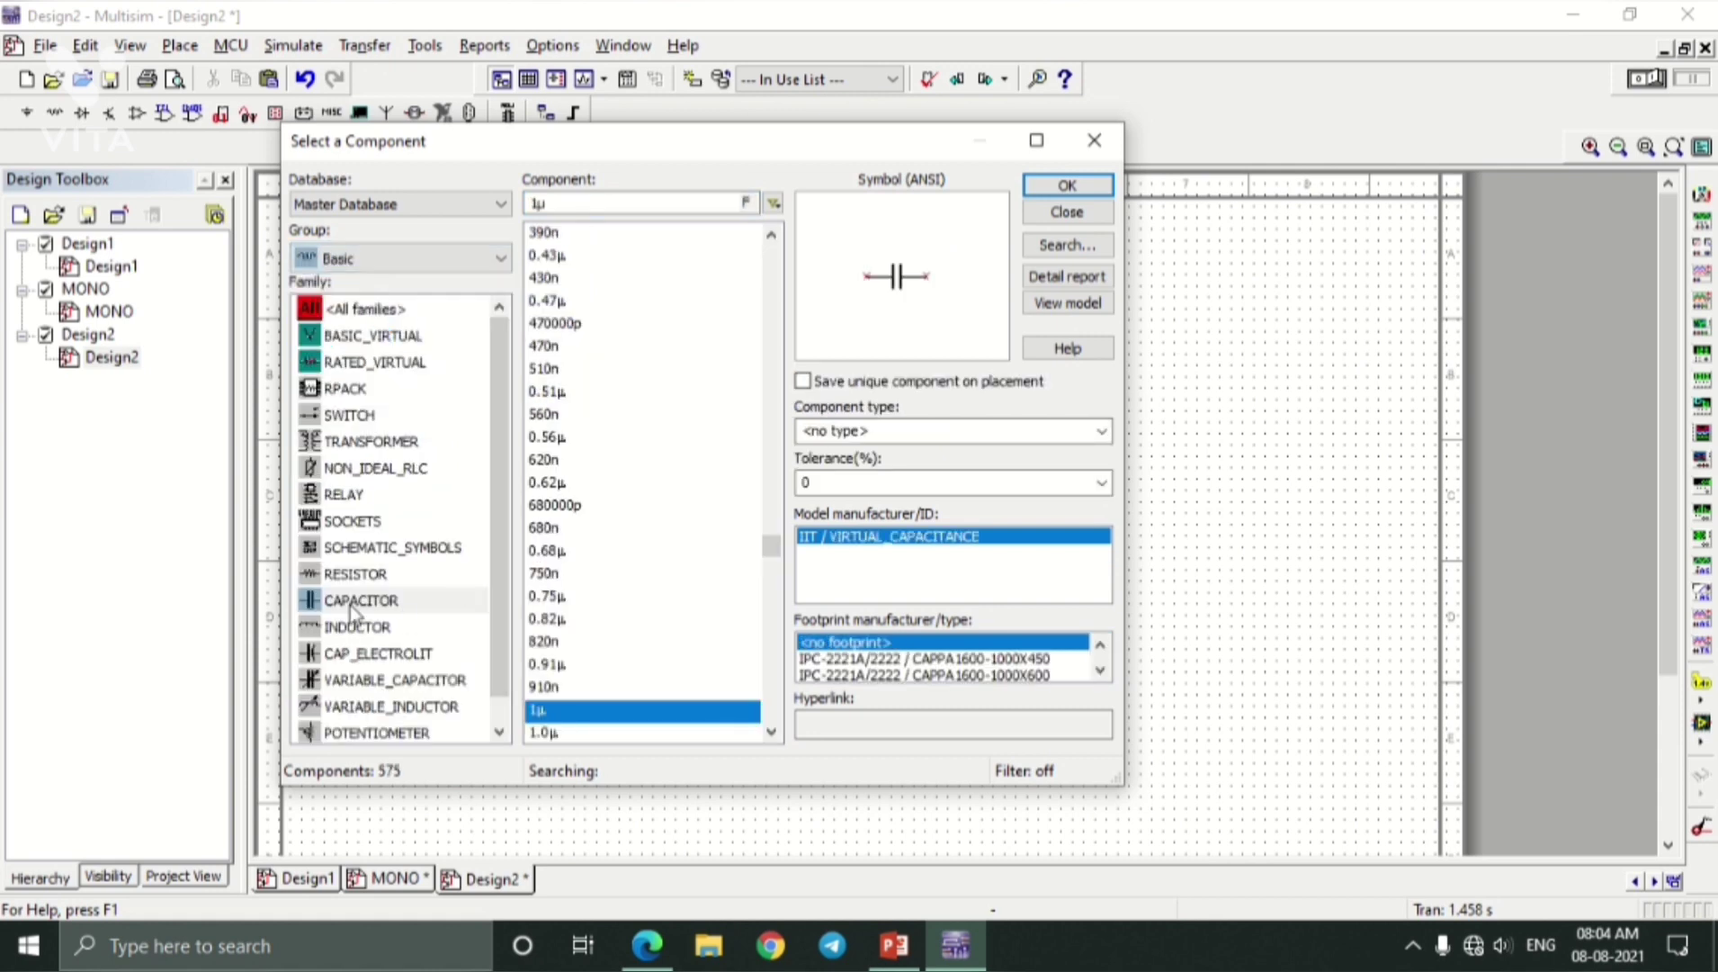
{"action": "left_click", "coordinate": [1083, 194]}
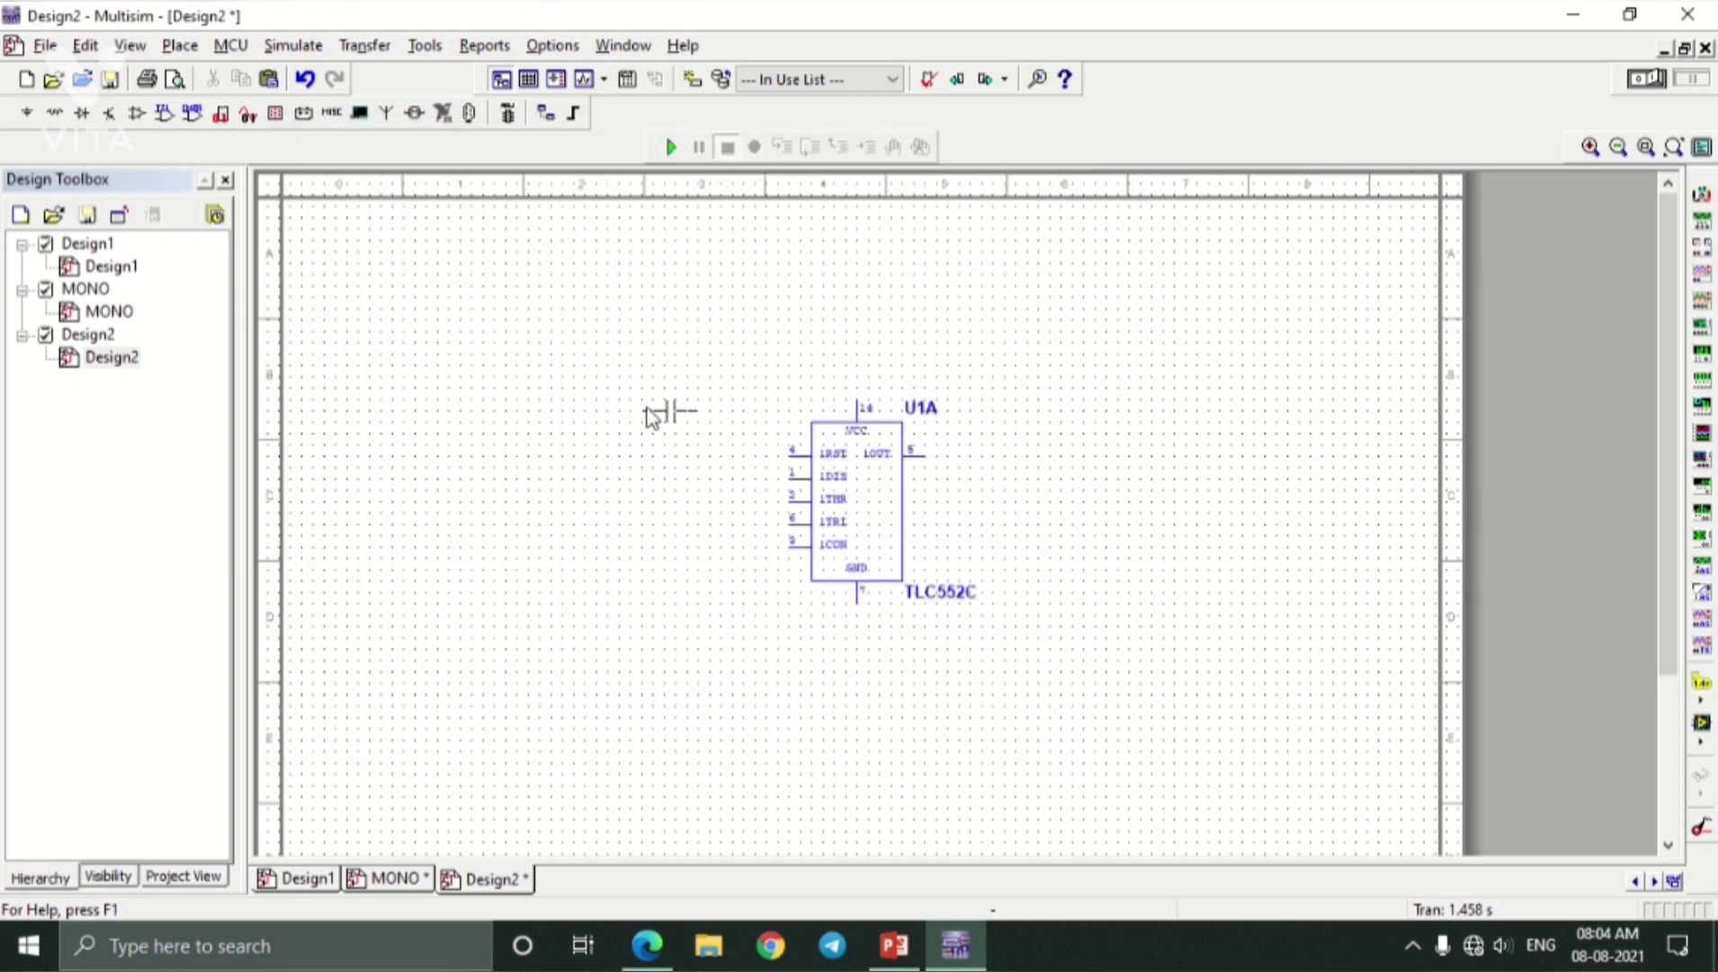
{"action": "left_click", "coordinate": [651, 412]}
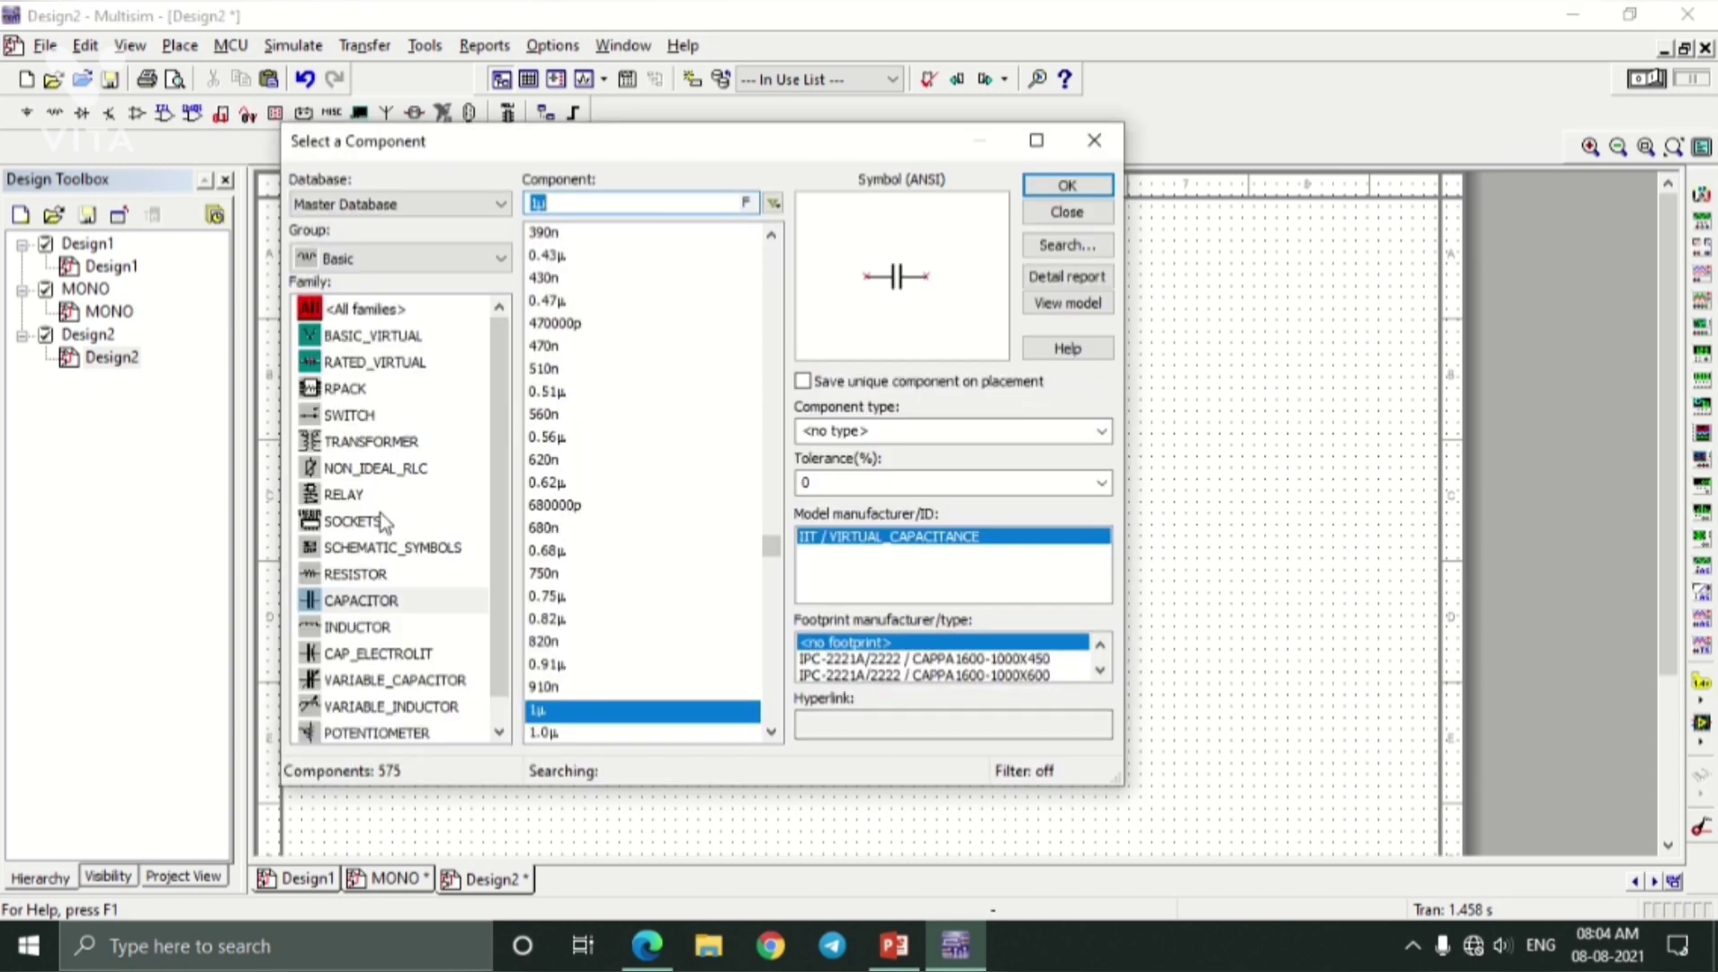
Place a 1.0 kΩ resistor from the RESISTOR family just below the capacitor.
{"action": "left_click", "coordinate": [374, 578]}
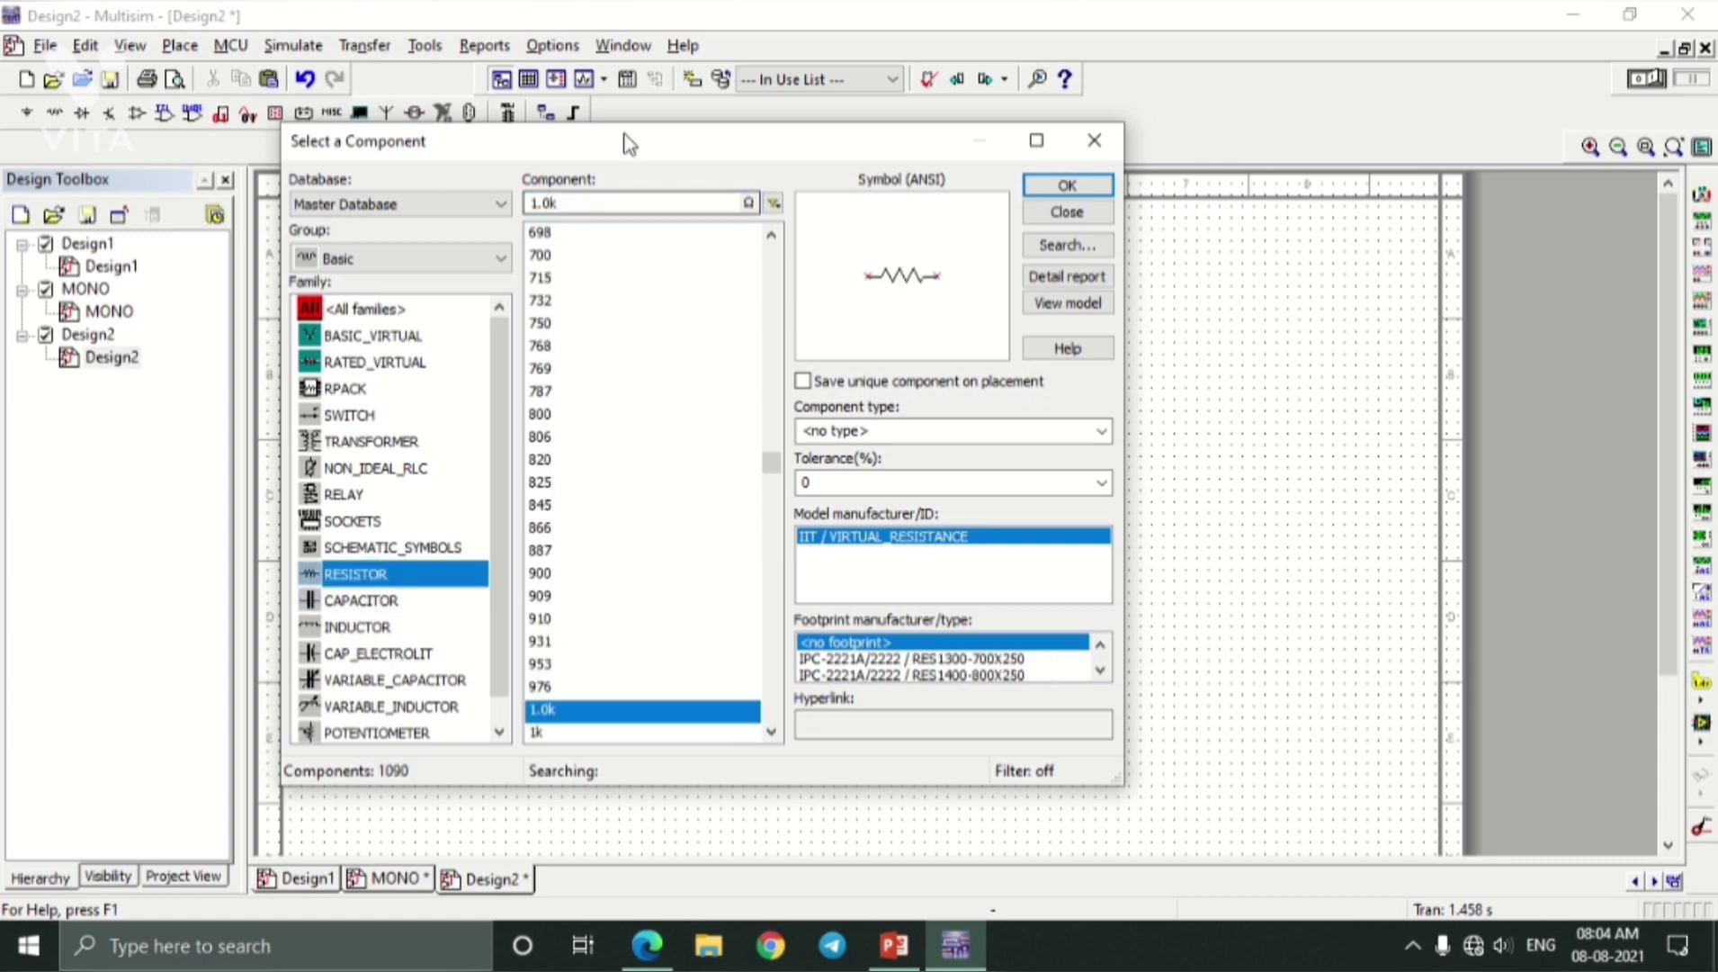
{"action": "left_click", "coordinate": [1068, 186]}
{"action": "left_click", "coordinate": [680, 477]}
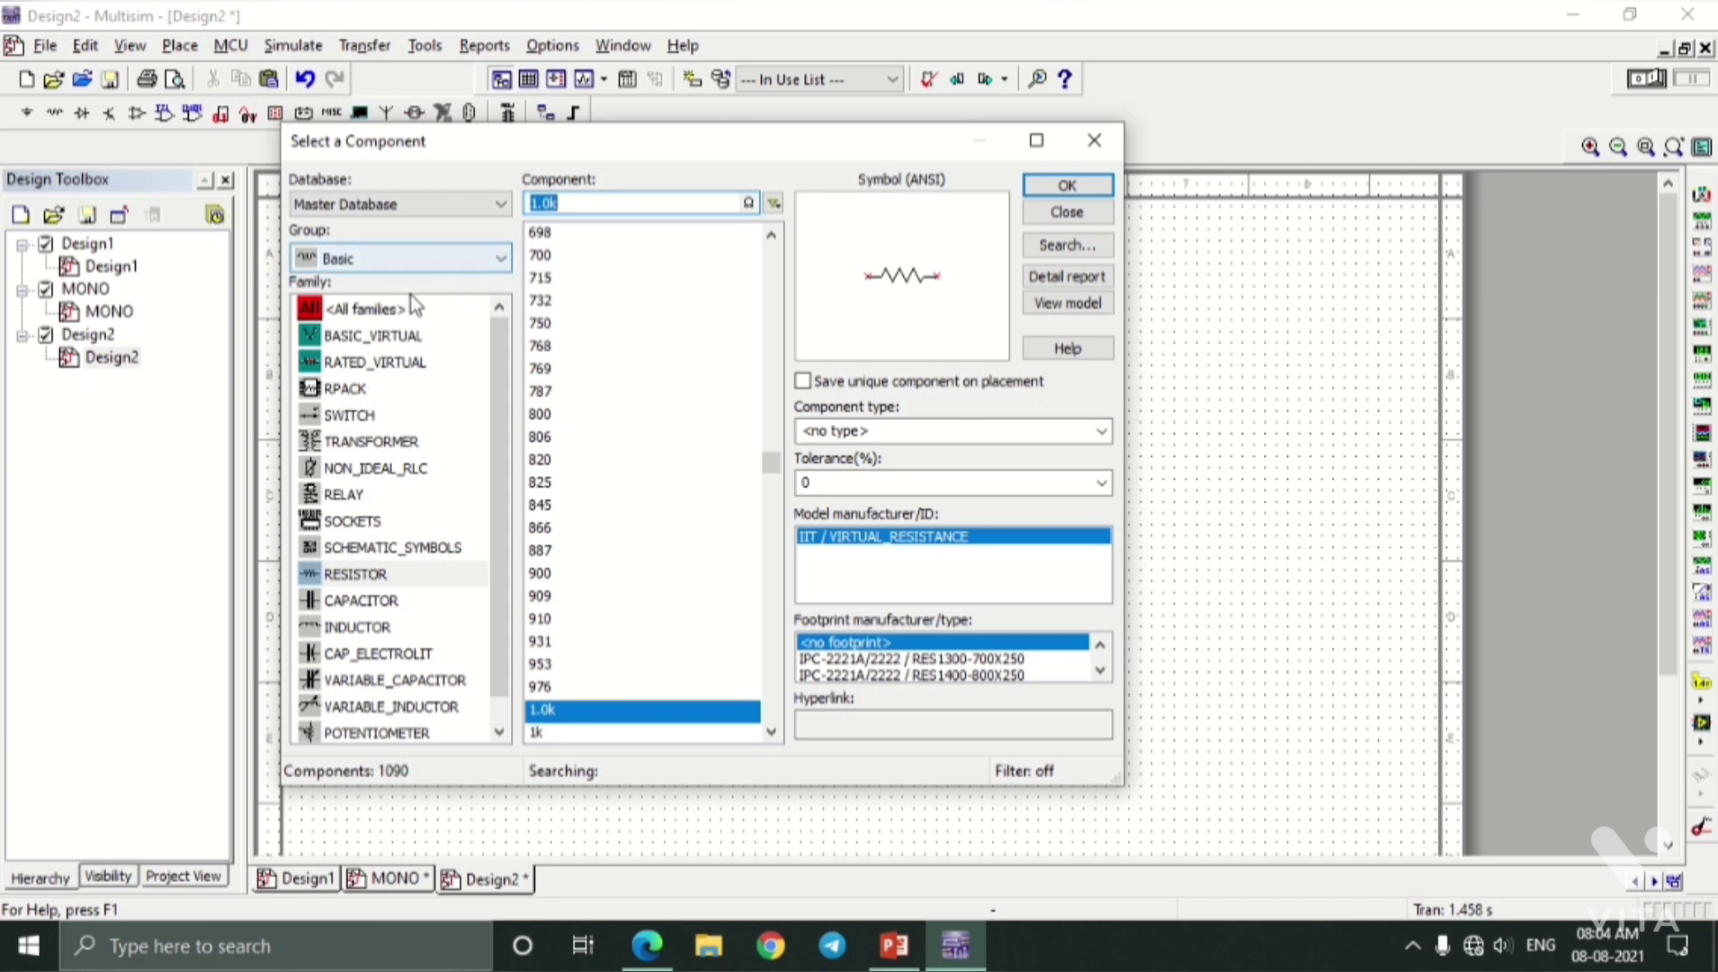
Search the DIODE family of the Diodes group for 1n400.
{"action": "left_click", "coordinate": [464, 259]}
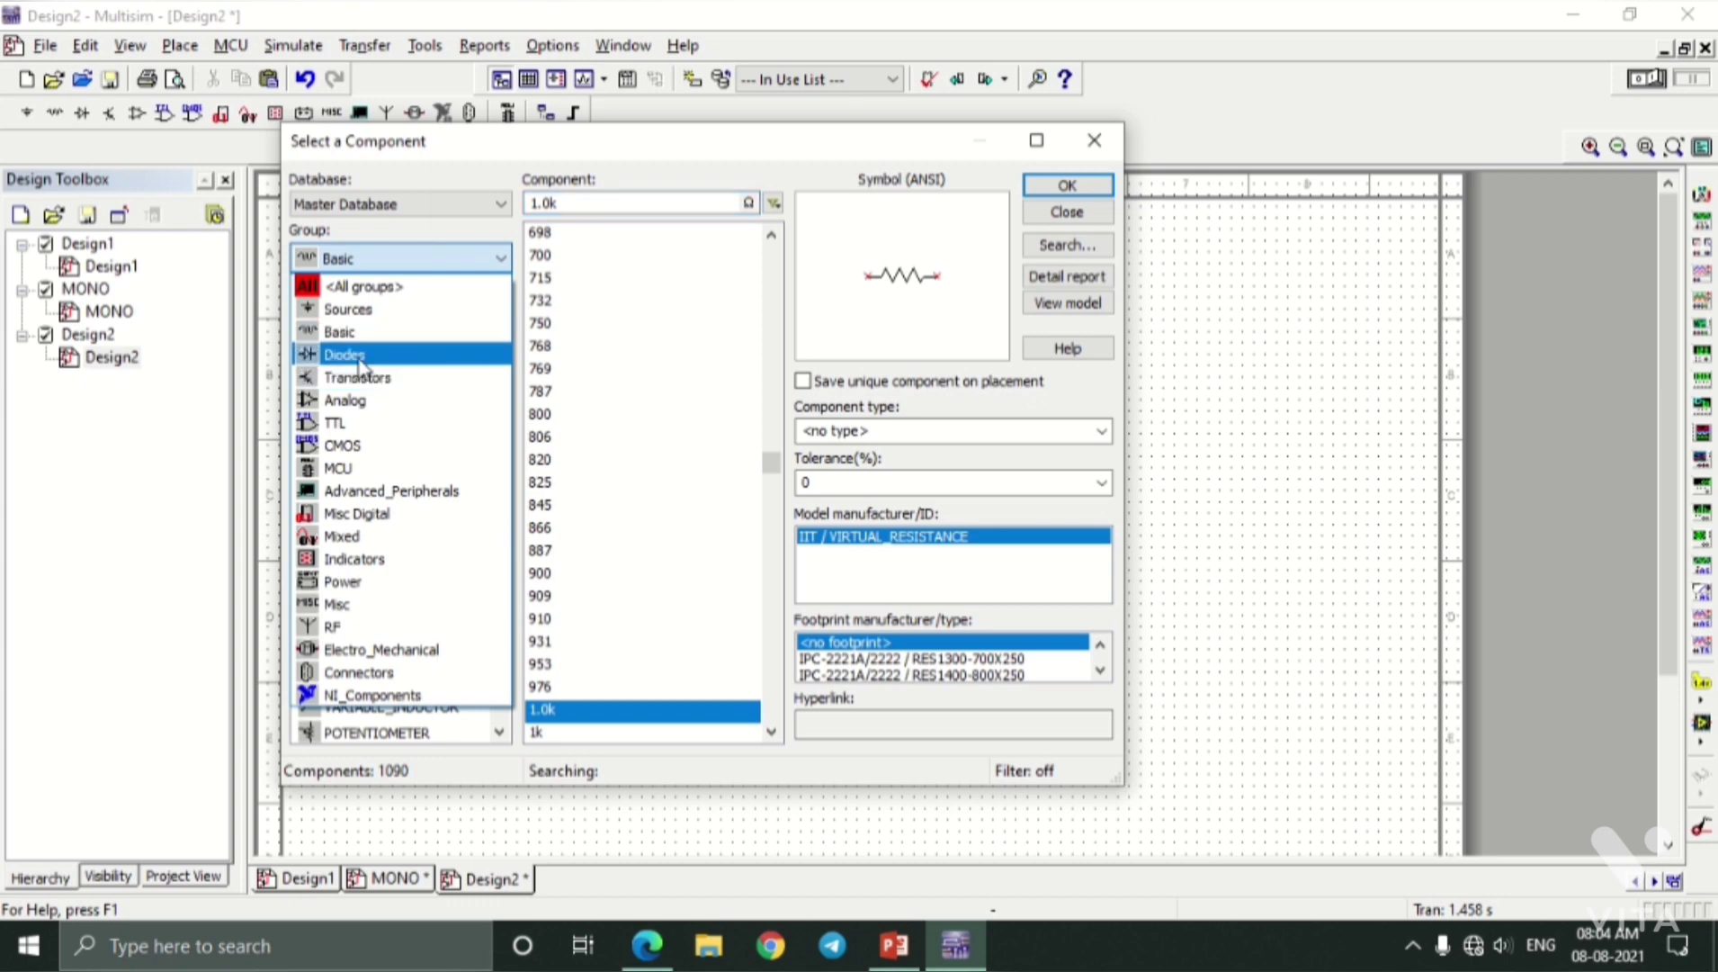
{"action": "left_click", "coordinate": [360, 357]}
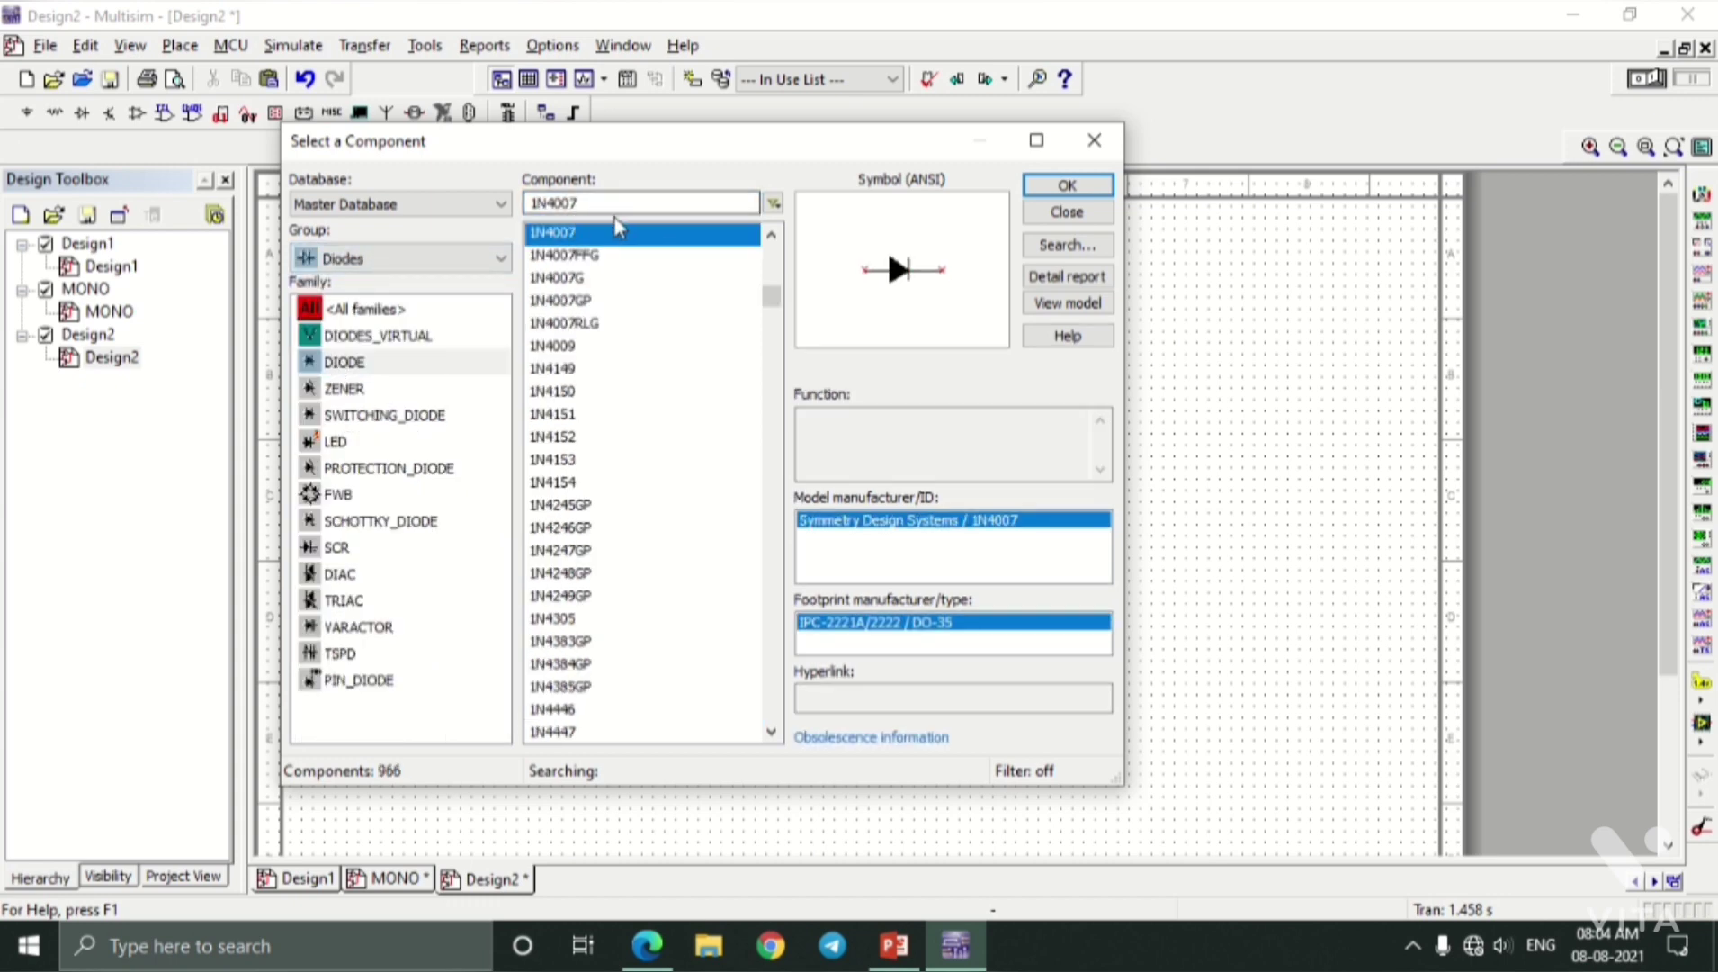
{"action": "left_click", "coordinate": [582, 201]}
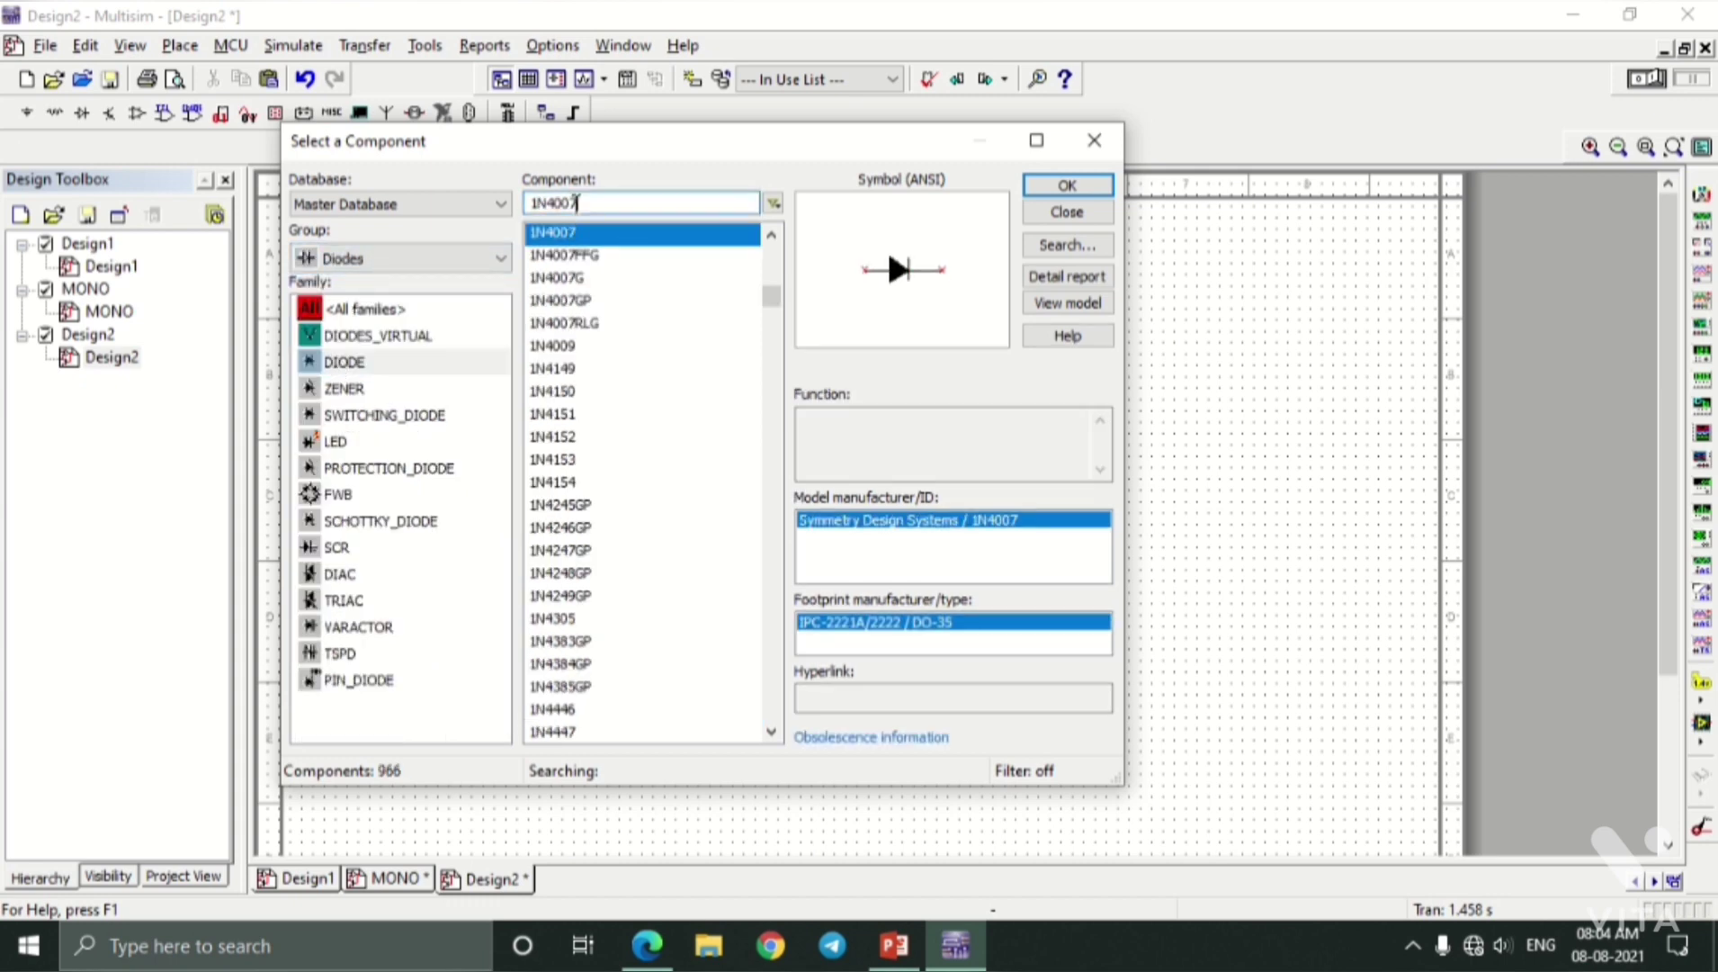
{"action": "key", "text": "BackSpace"}
{"action": "key", "text": "BackSpace"}
{"action": "key", "text": "BackSpace"}
{"action": "key", "text": "BackSpace"}
{"action": "key", "text": "BackSpace"}
{"action": "key", "text": "BackSpace"}
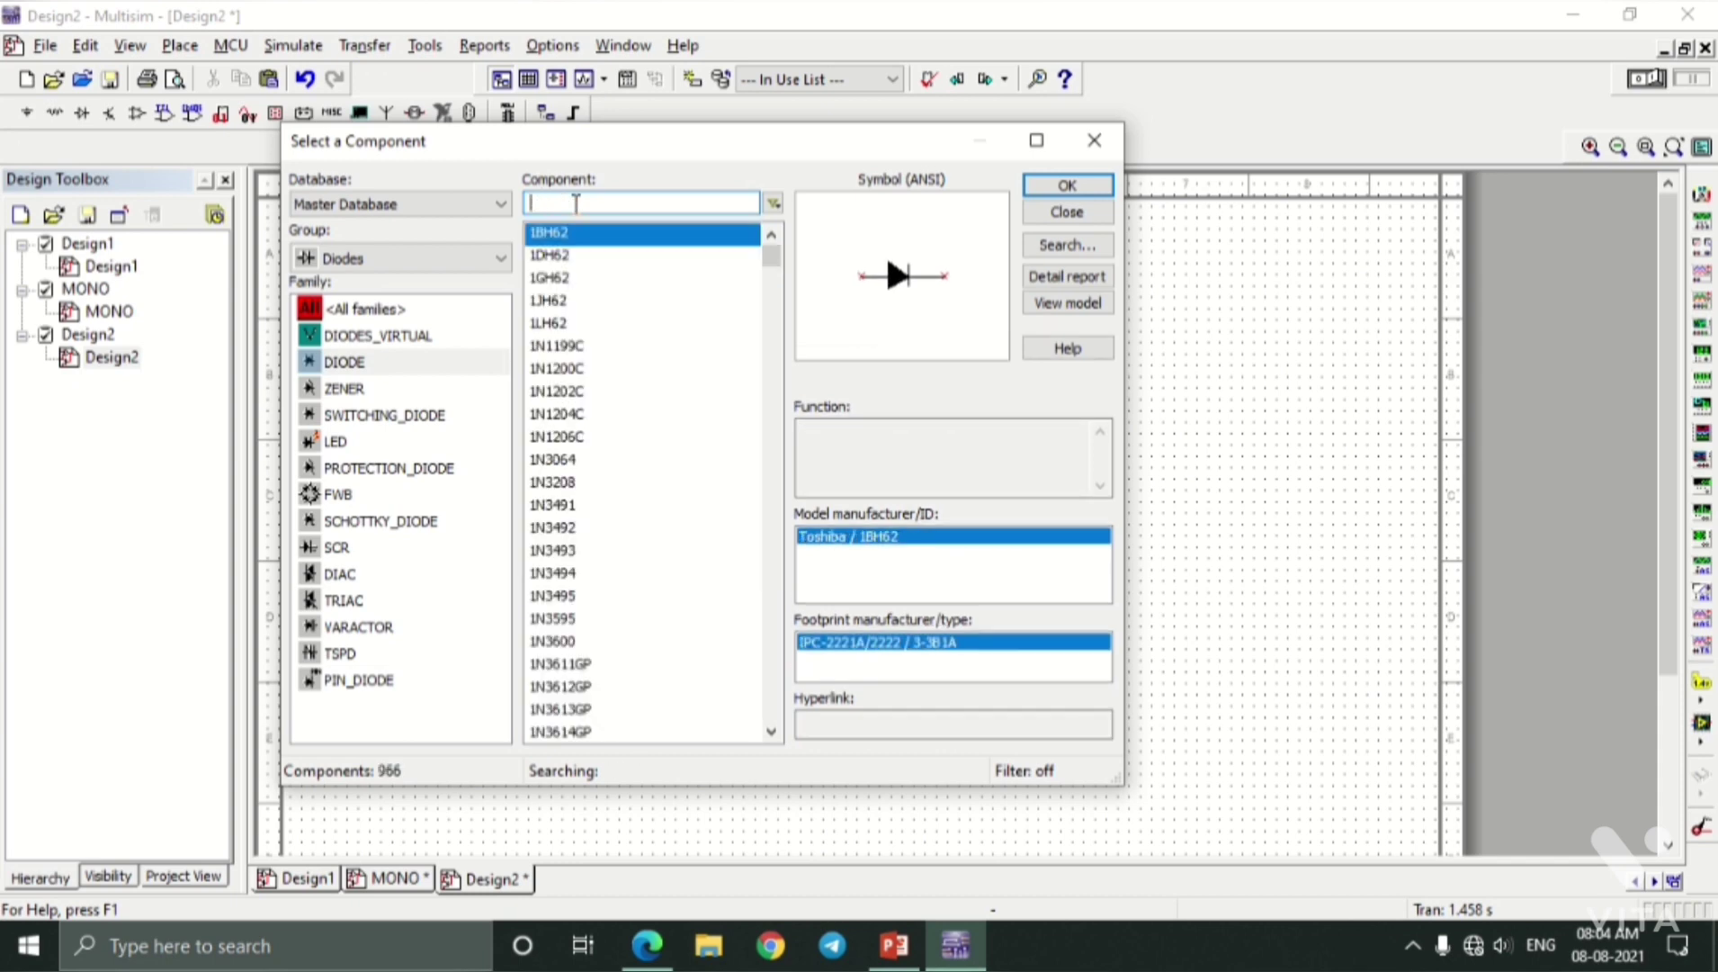
{"action": "type", "text": "1n400"}
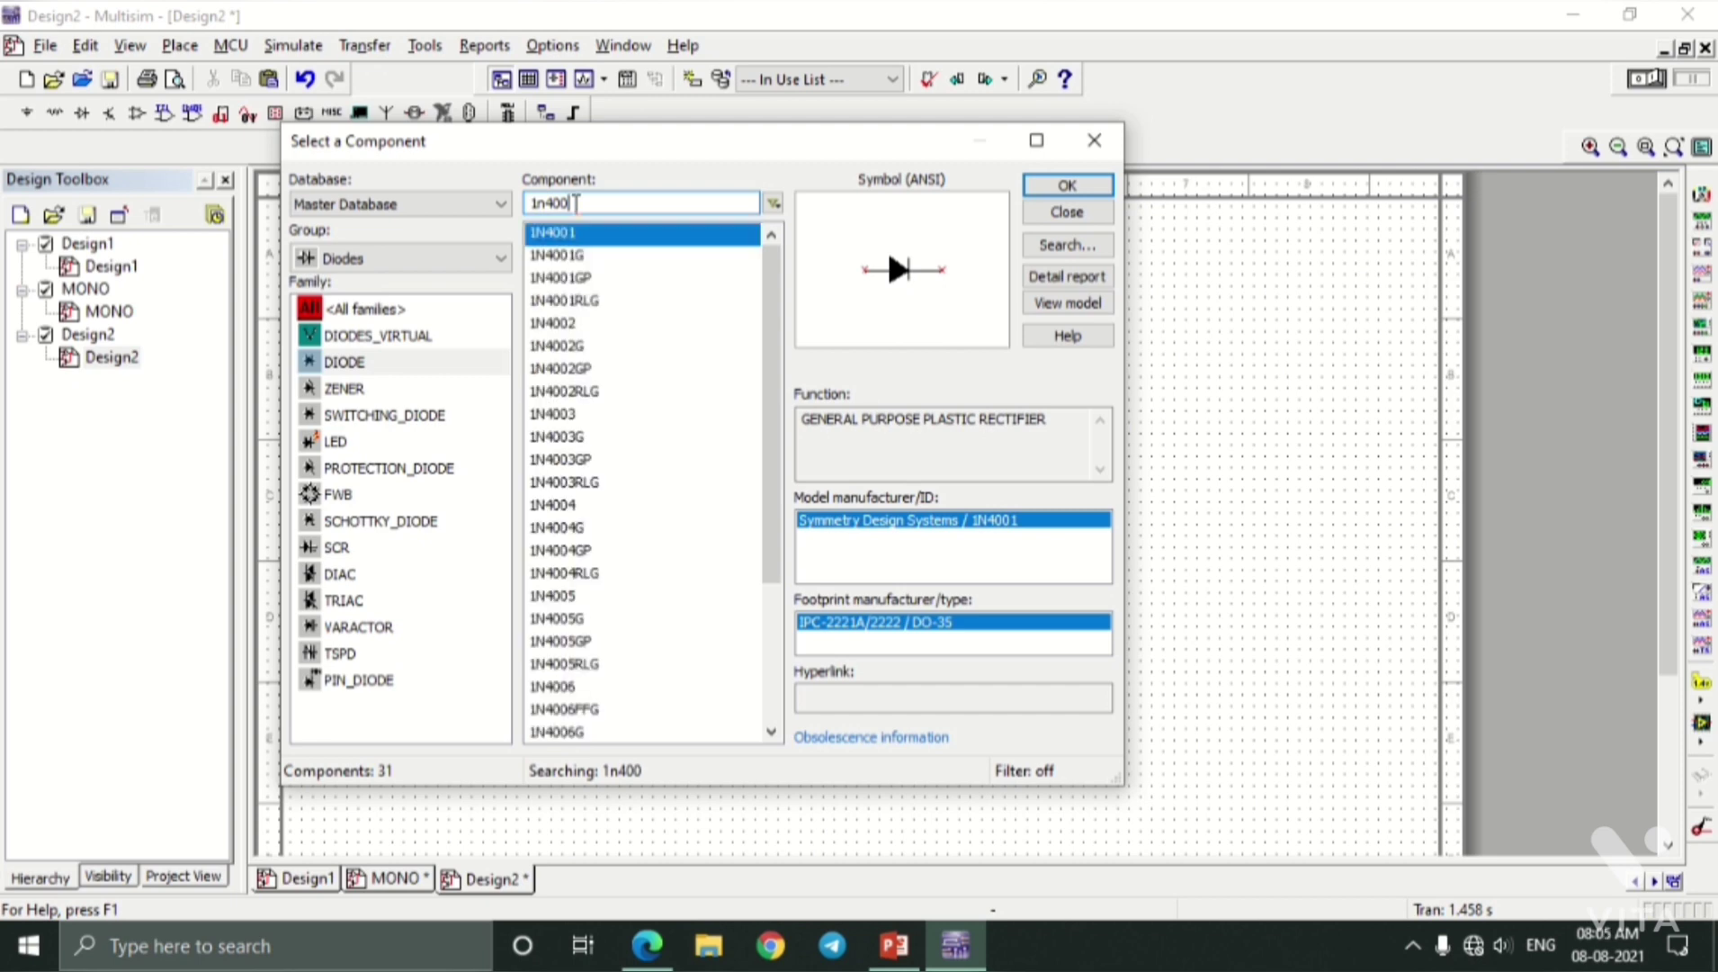
Place a 1N4007 diode on the schematic below the resistor.
{"action": "scroll", "coordinate": [614, 562], "scroll_direction": "down", "scroll_amount": 3}
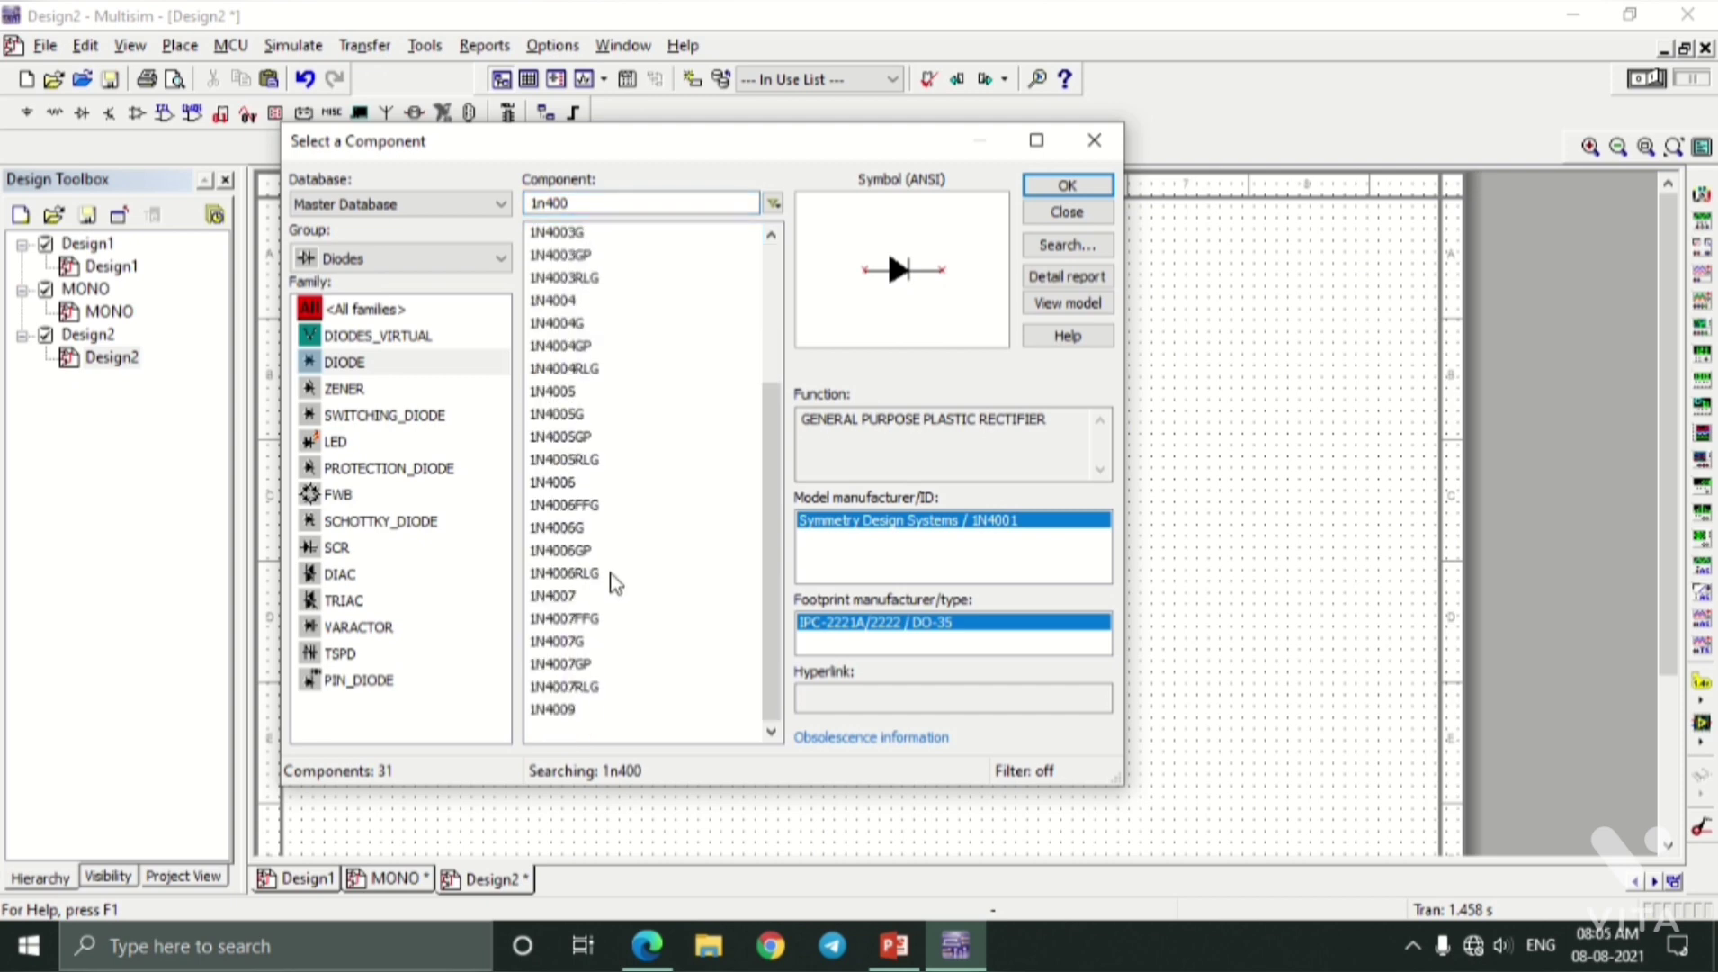
{"action": "left_click", "coordinate": [565, 597]}
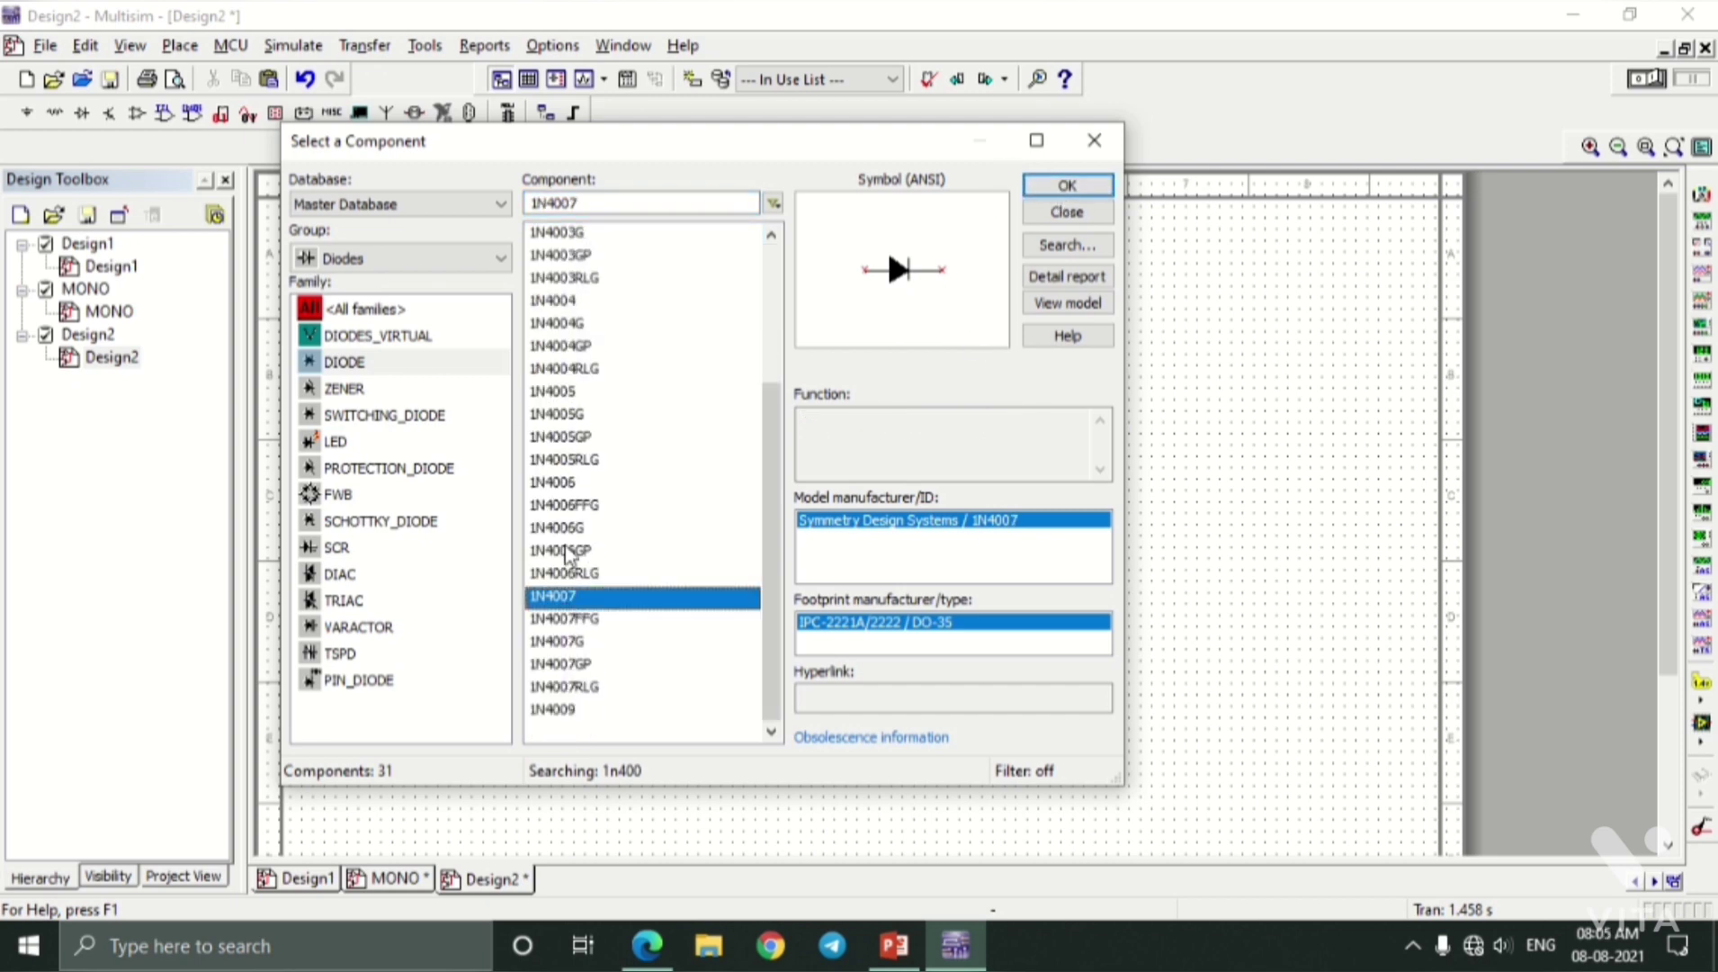
{"action": "left_click", "coordinate": [1067, 184]}
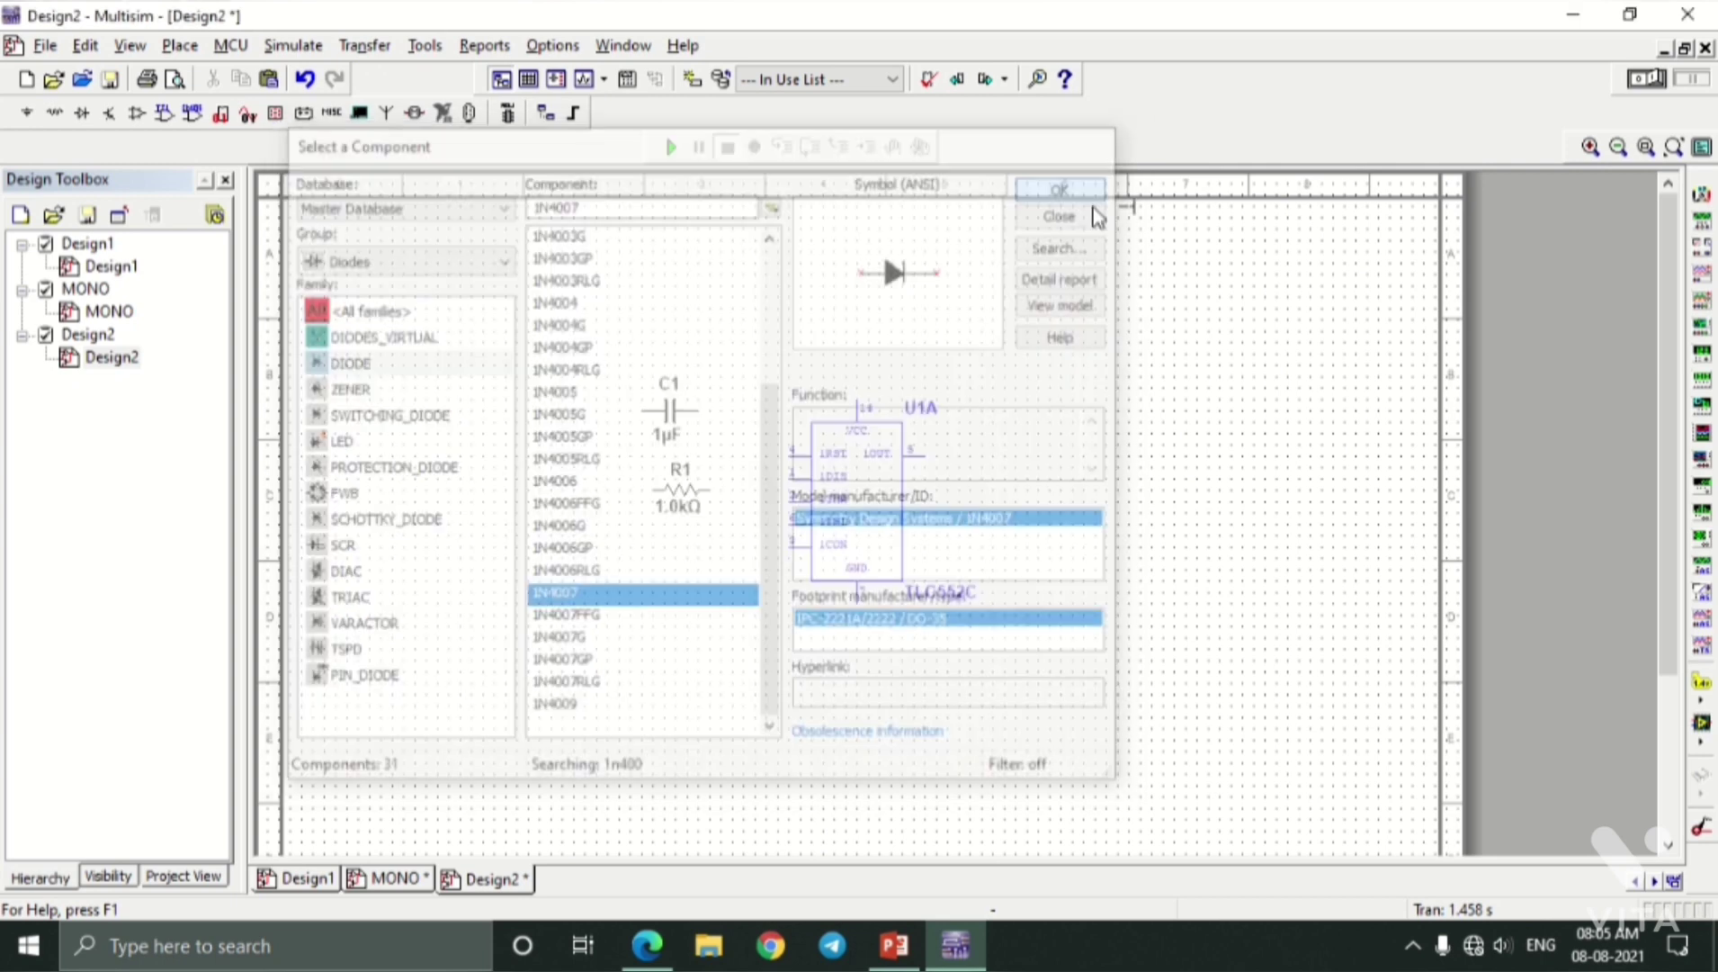
{"action": "left_click", "coordinate": [629, 586]}
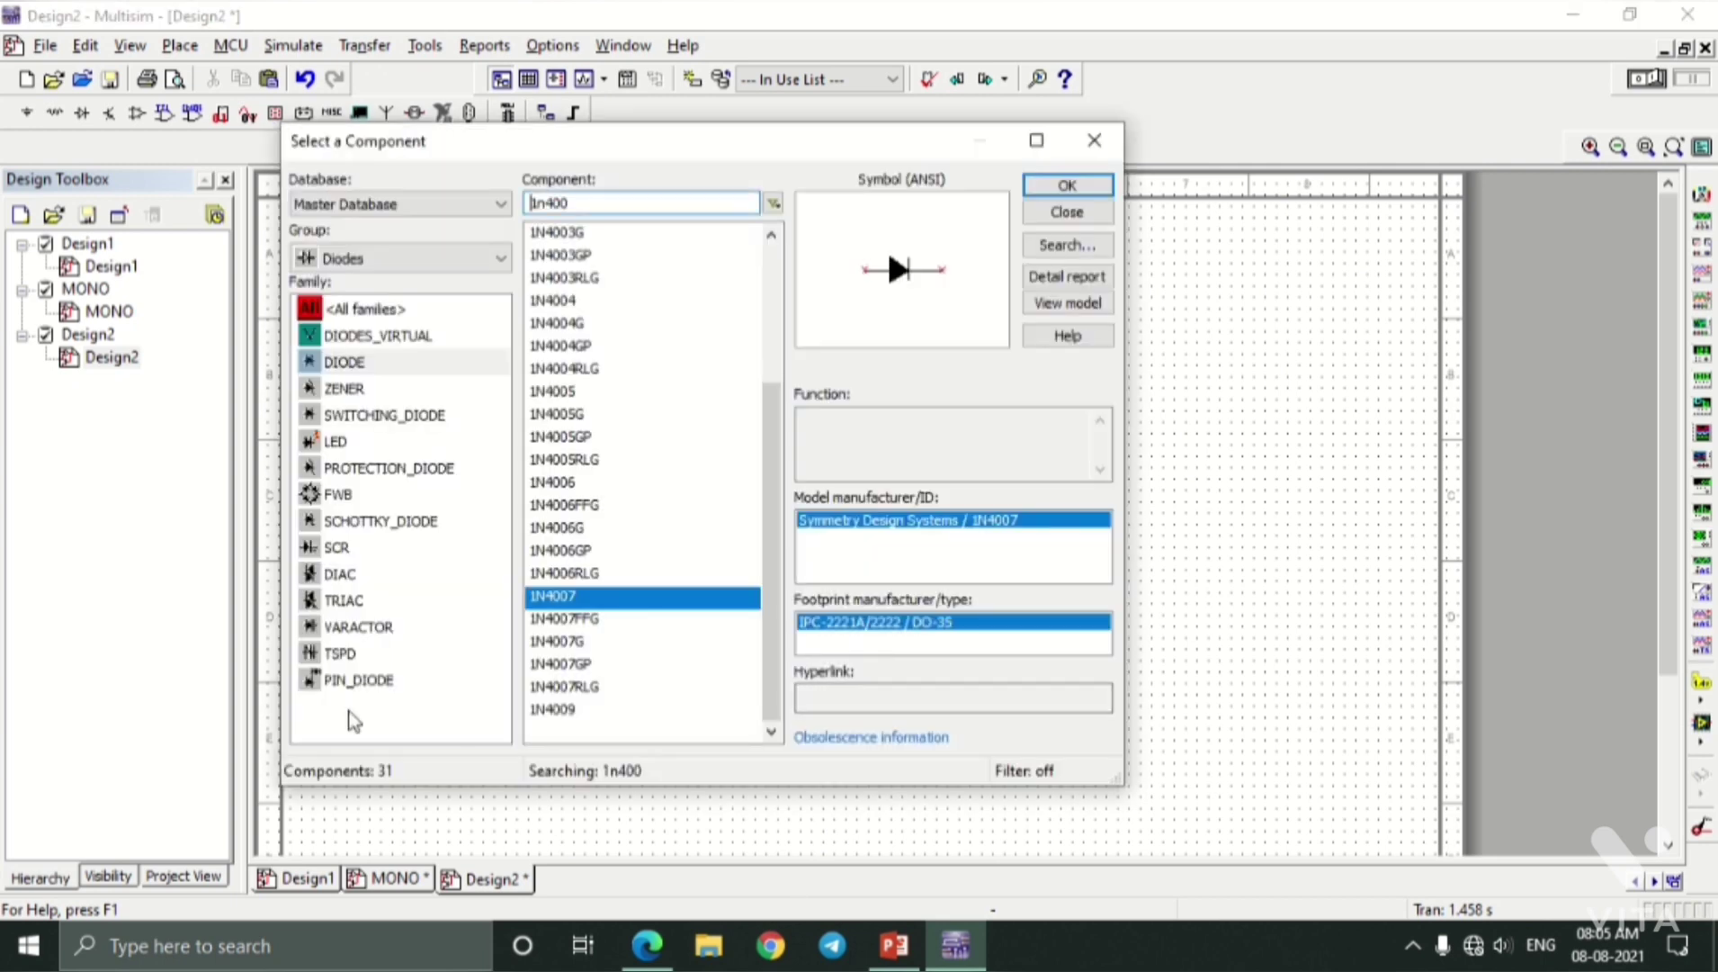
Check the circuit diagram in the PDF in Edge, and place a GROUND component to the right of the timer in Multisim.
{"action": "left_click", "coordinate": [647, 944]}
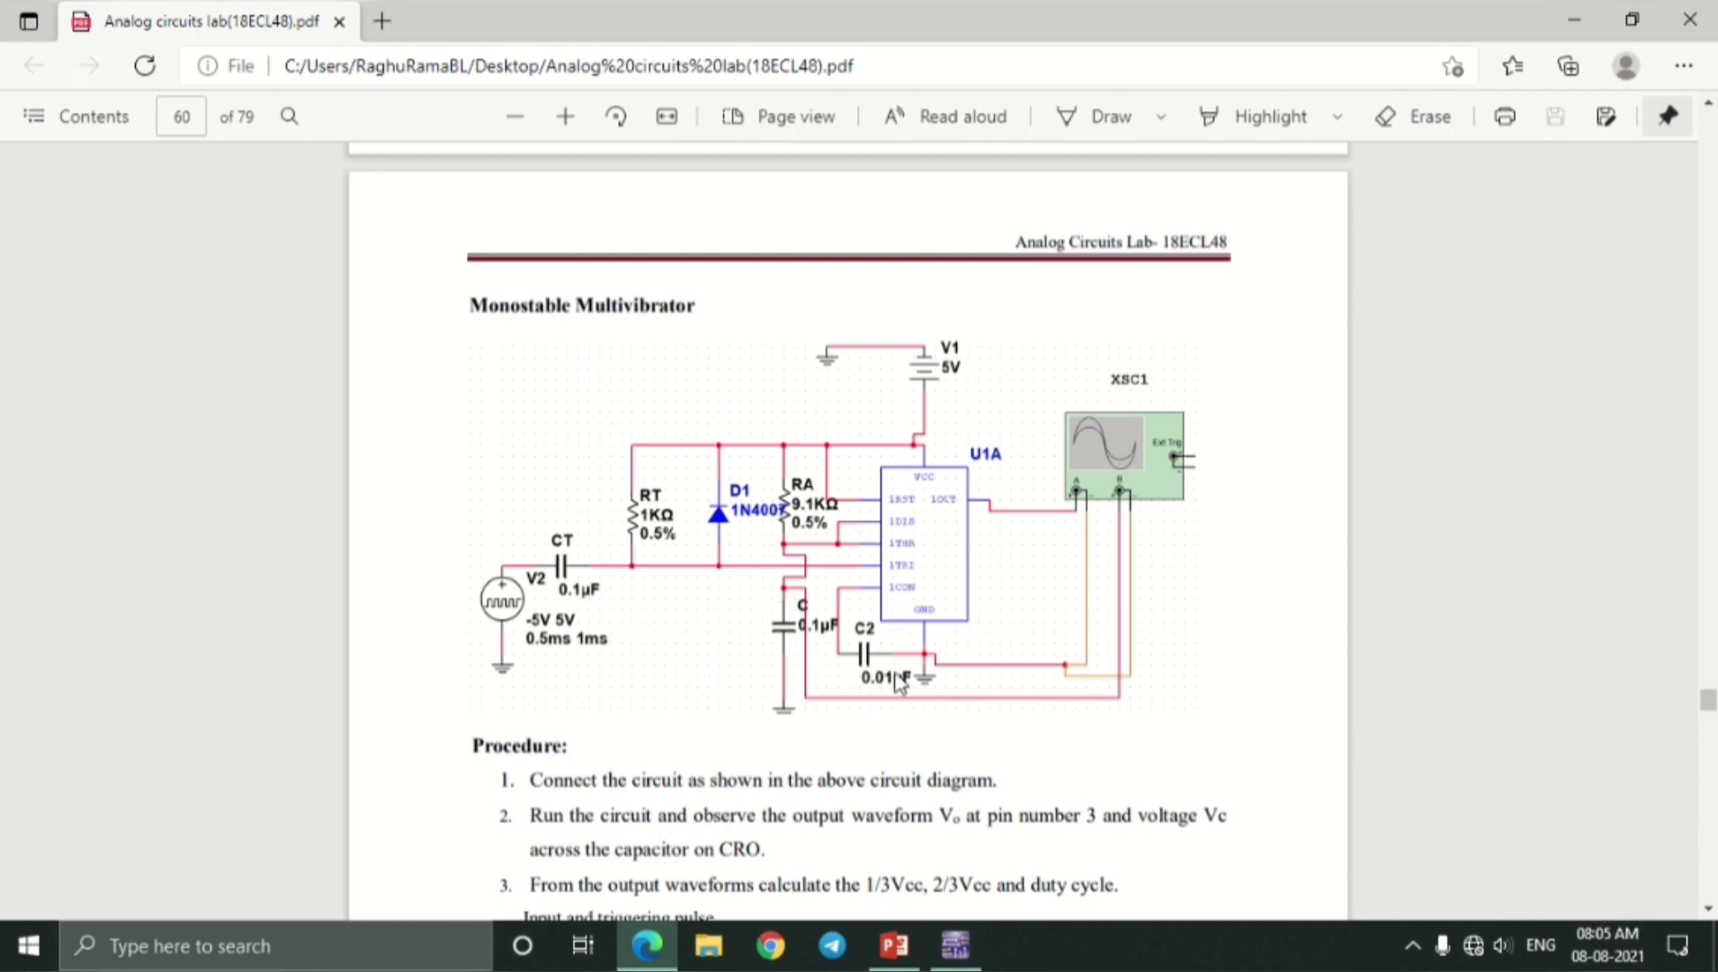
{"action": "left_click", "coordinate": [955, 944]}
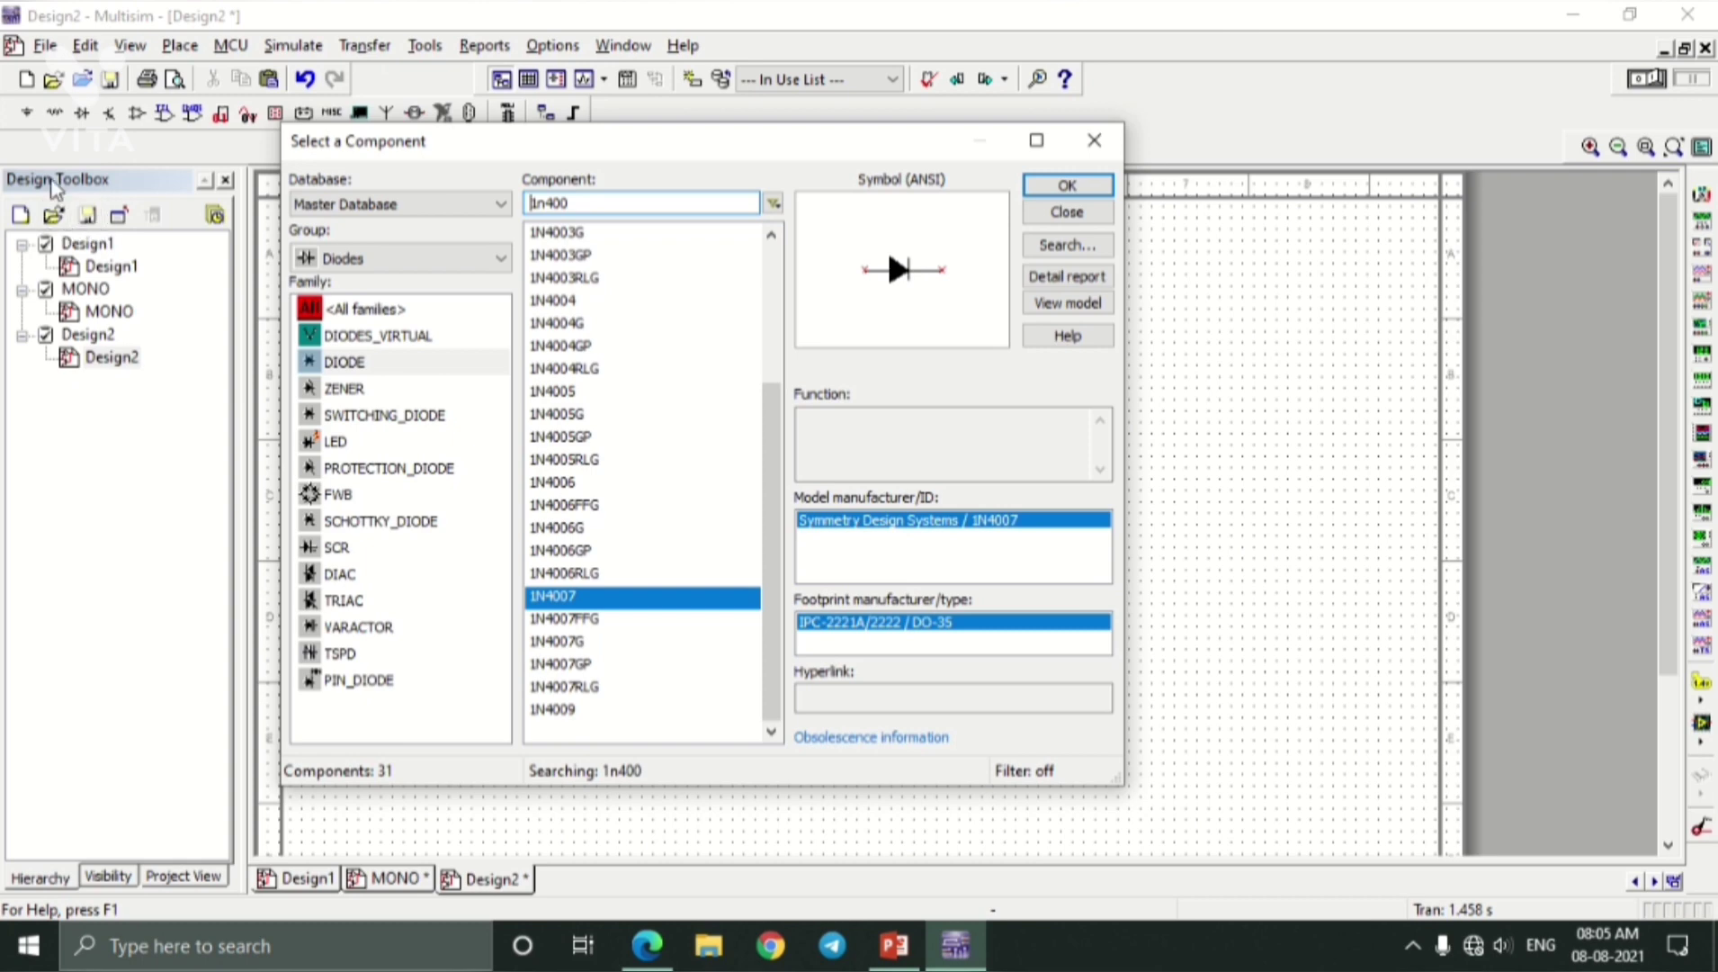
{"action": "left_click", "coordinate": [414, 259]}
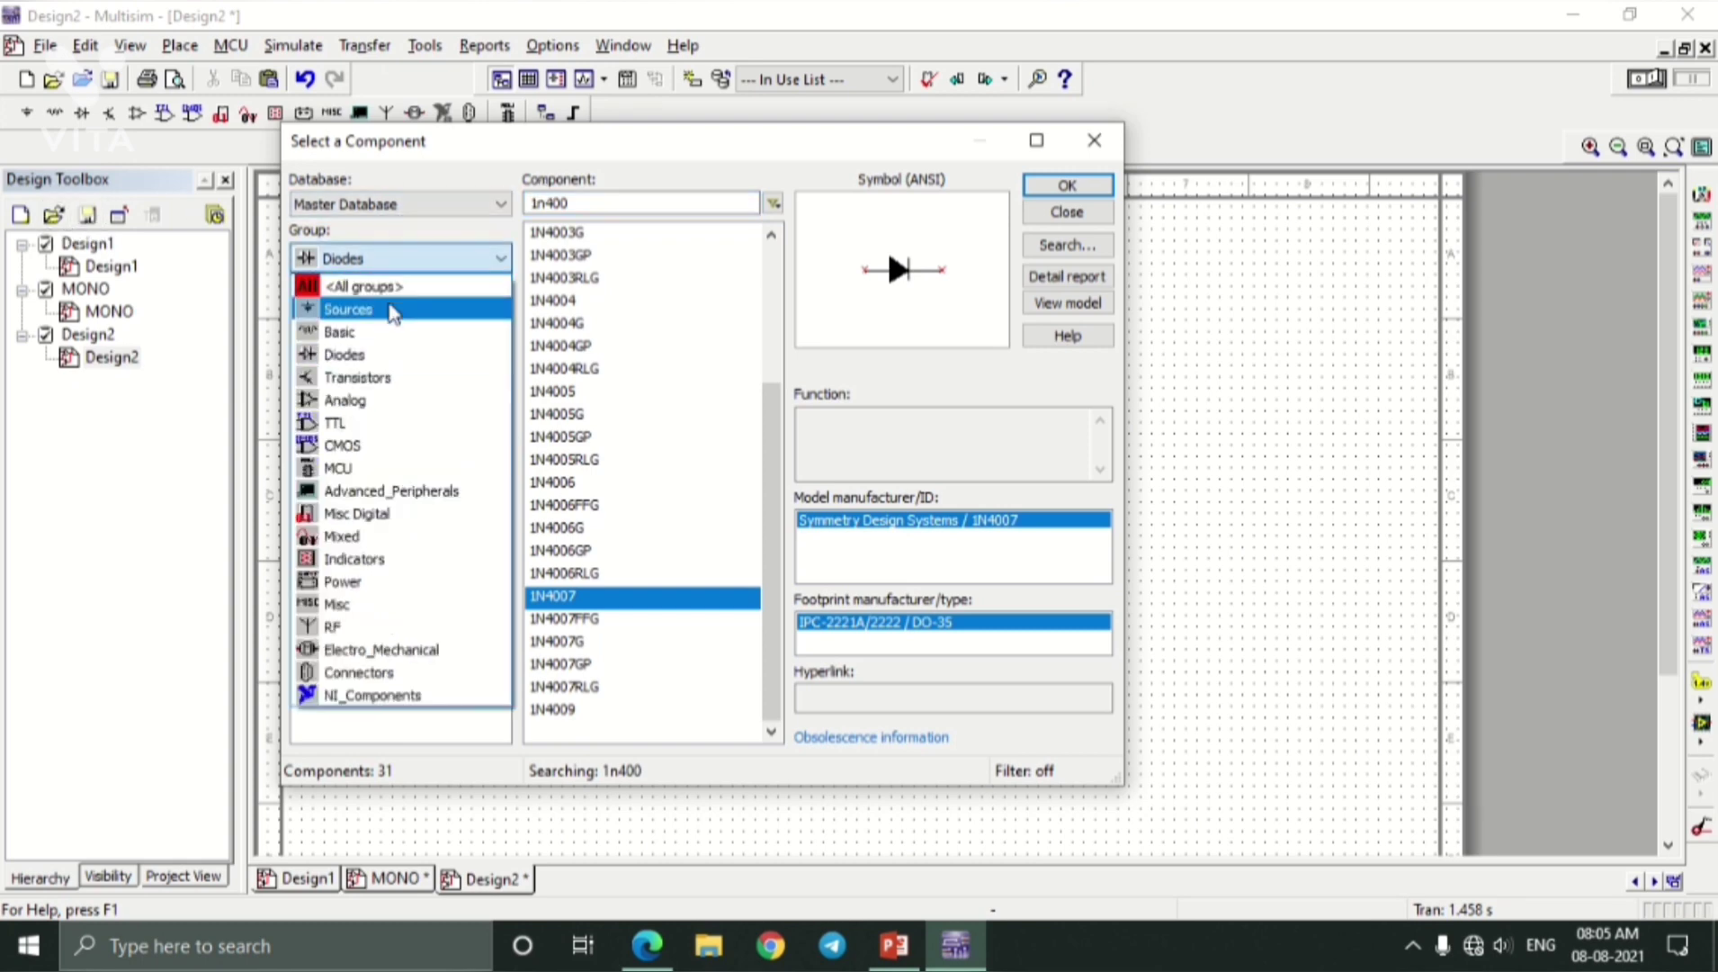
{"action": "left_click", "coordinate": [391, 309]}
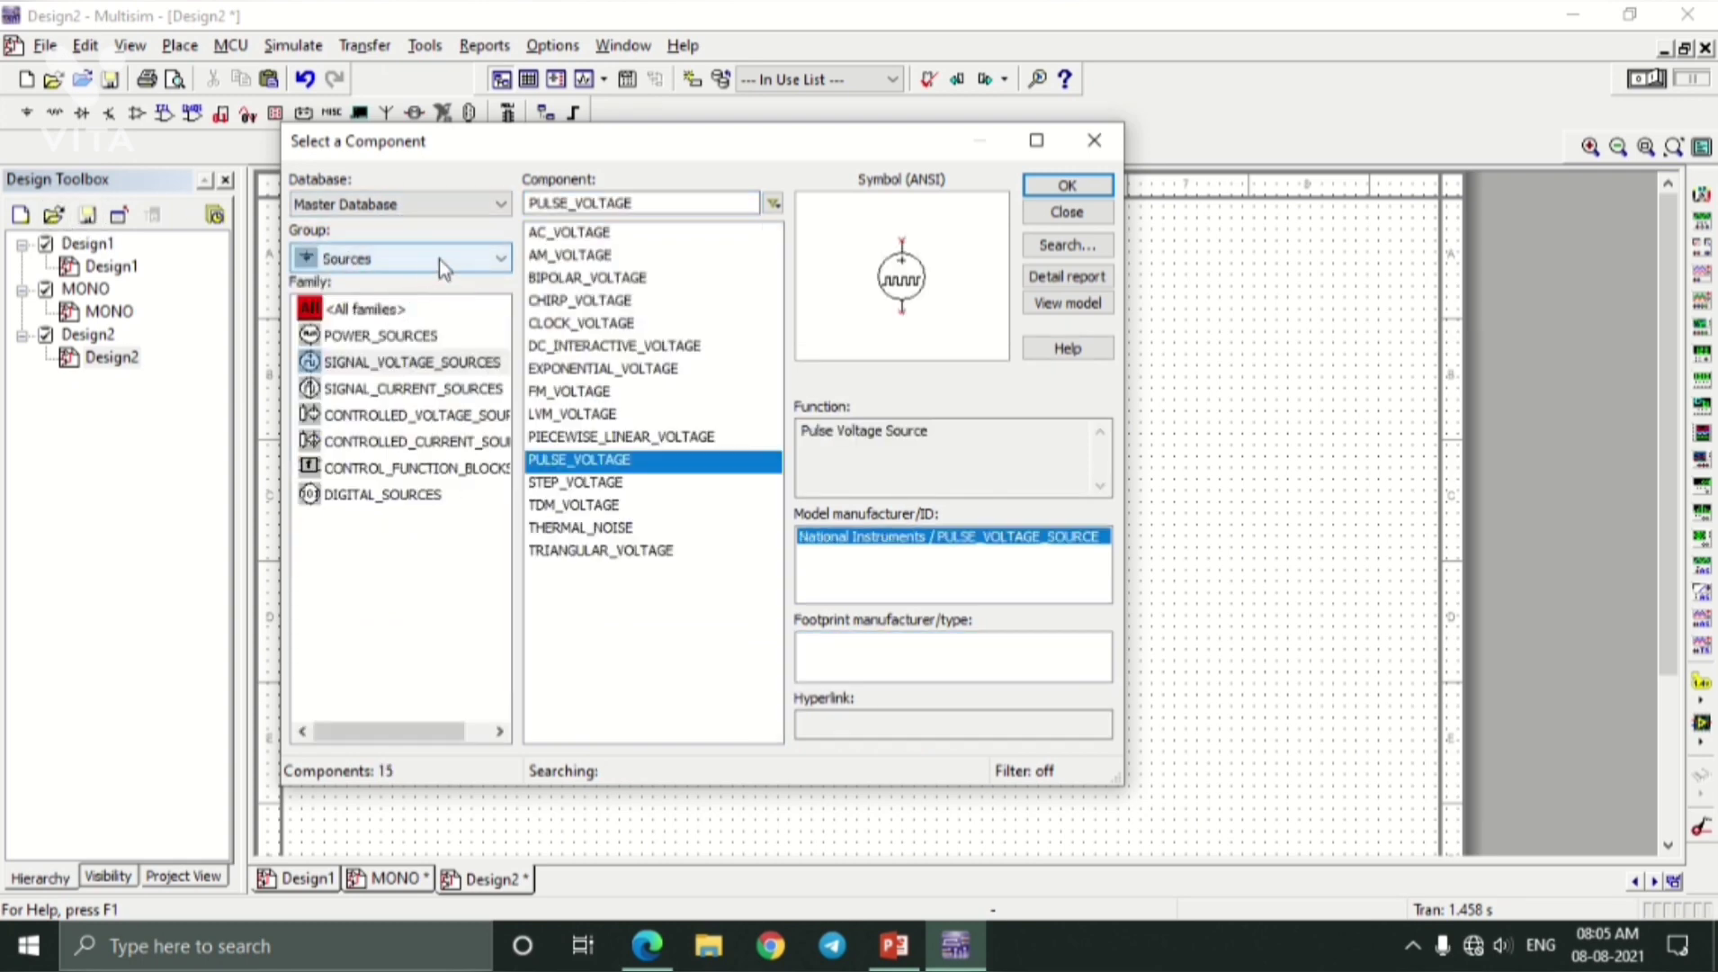
{"action": "left_click", "coordinate": [439, 260]}
{"action": "left_click", "coordinate": [365, 284]}
{"action": "type", "text": "555"}
{"action": "double_click", "coordinate": [611, 203]}
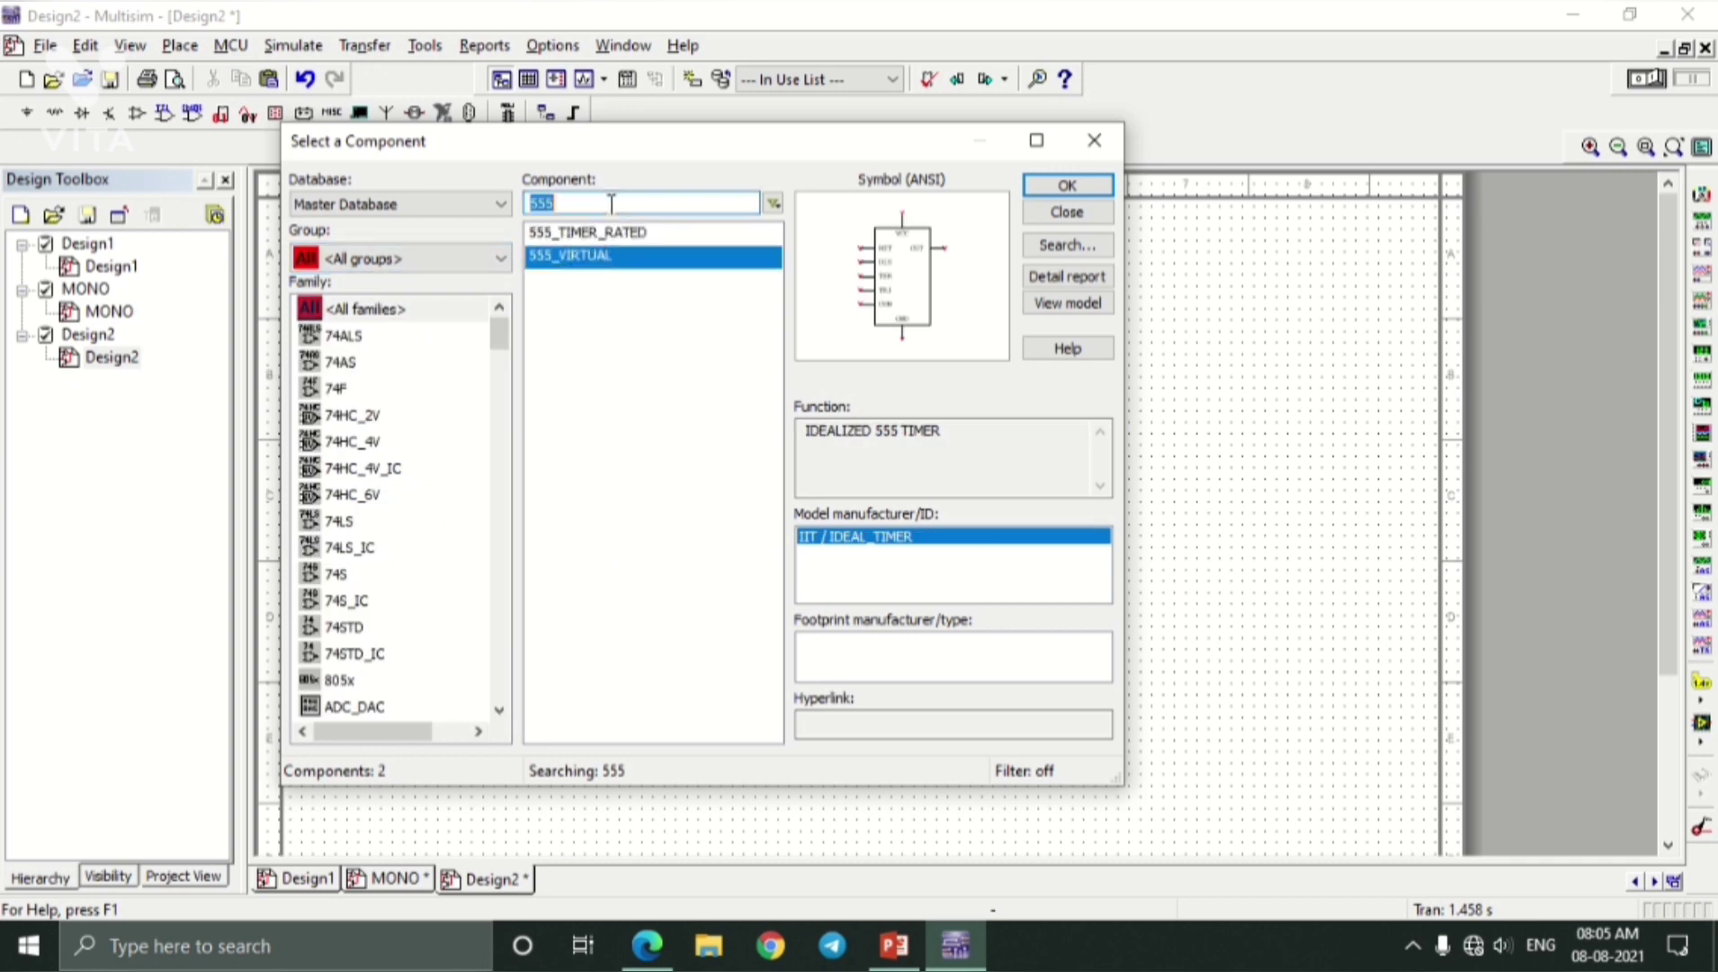
{"action": "type", "text": "gr"}
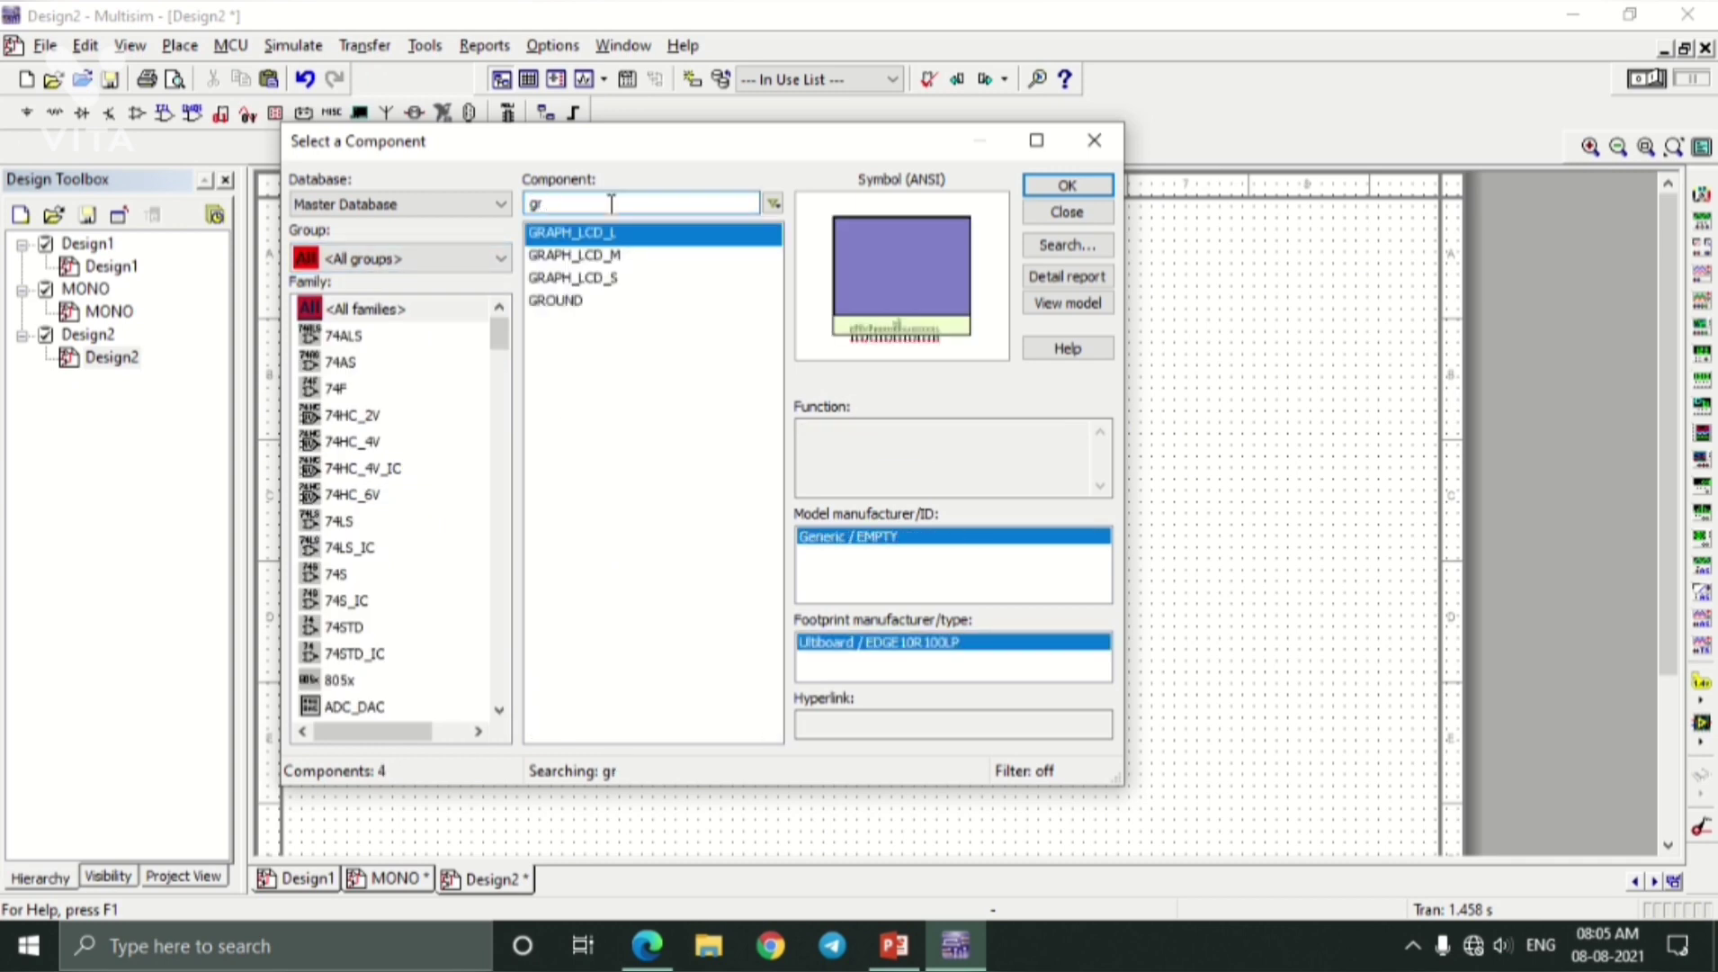
{"action": "left_click", "coordinate": [572, 301]}
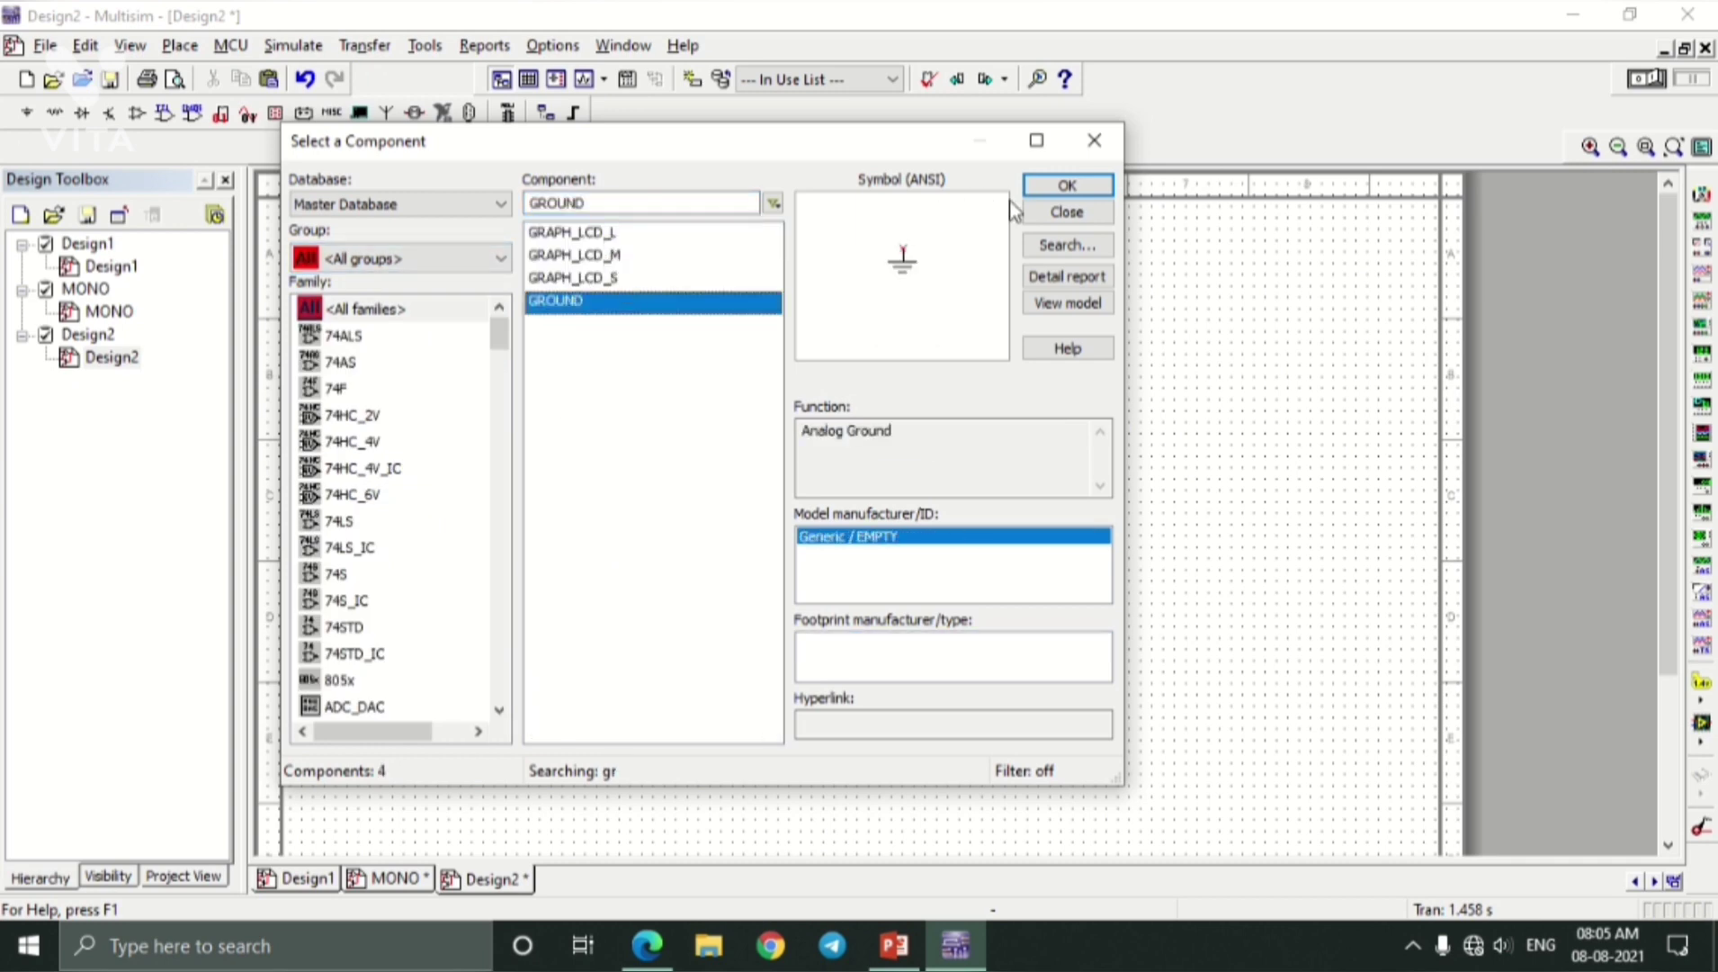
{"action": "left_click", "coordinate": [1062, 186]}
{"action": "left_click", "coordinate": [1084, 529]}
Recheck the PDF diagram in Edge, and place a PULSE_VOLTAGE source from SIGNAL_VOLTAGE_SOURCES to the left of the resistor in Multisim.
{"action": "left_click", "coordinate": [646, 945]}
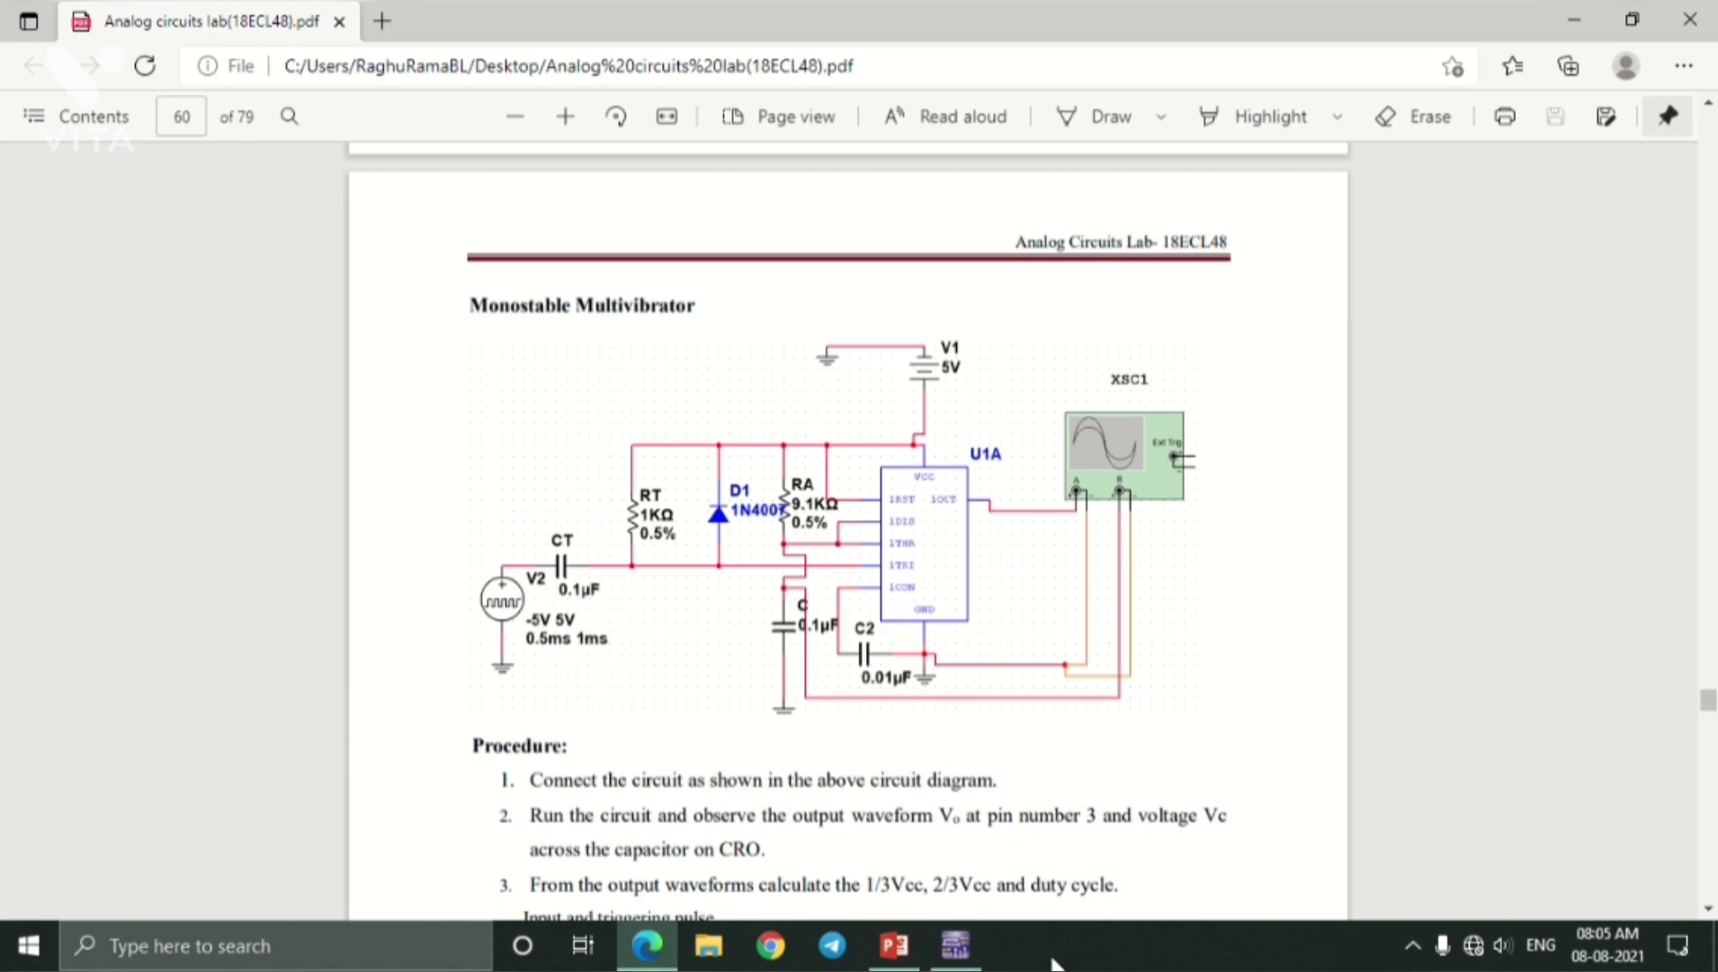
{"action": "left_click", "coordinate": [955, 944]}
{"action": "left_click", "coordinate": [430, 258]}
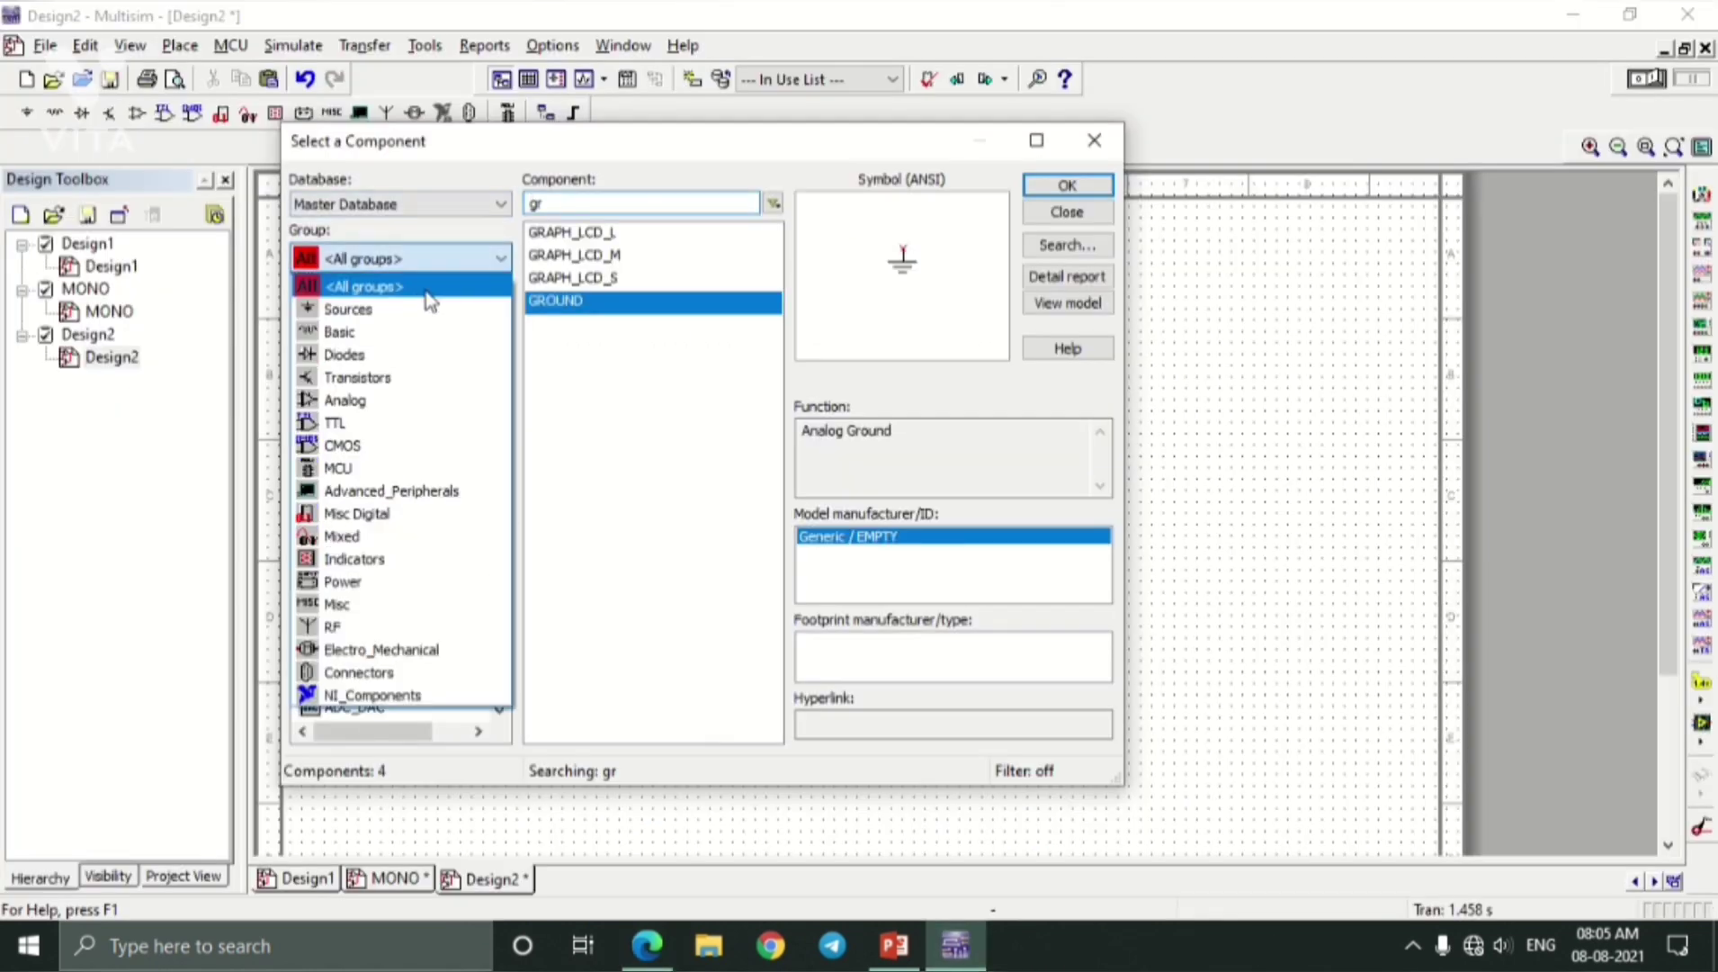
{"action": "left_click", "coordinate": [402, 308]}
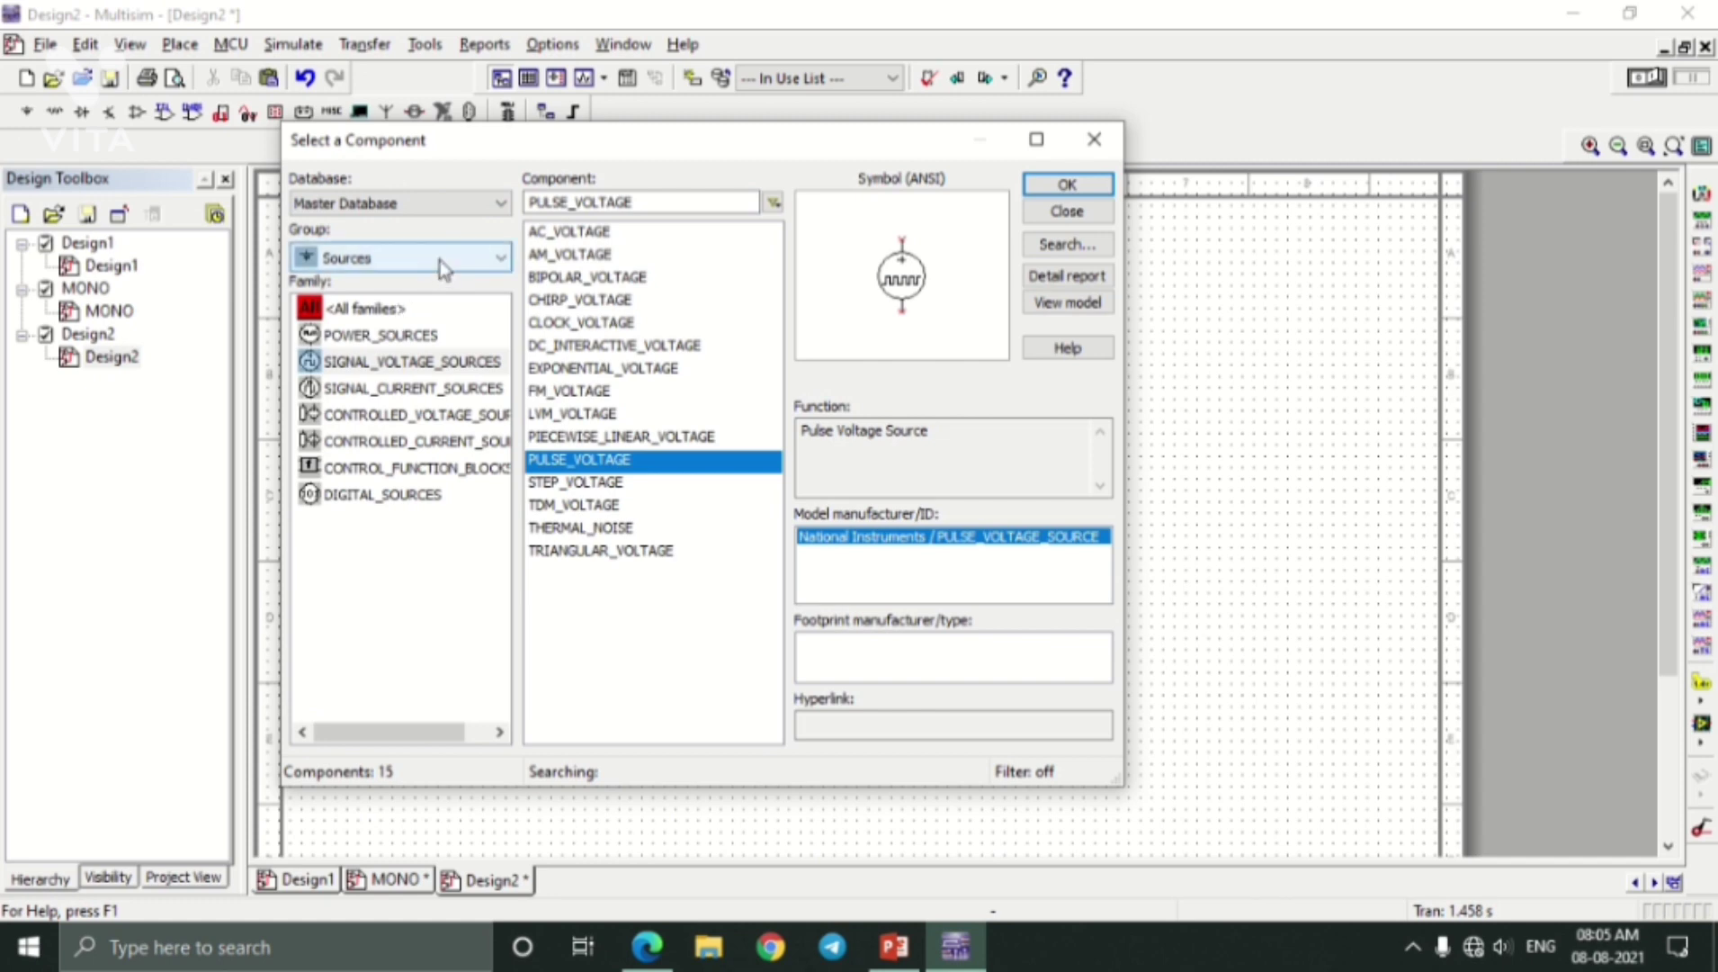
{"action": "left_click", "coordinate": [386, 365]}
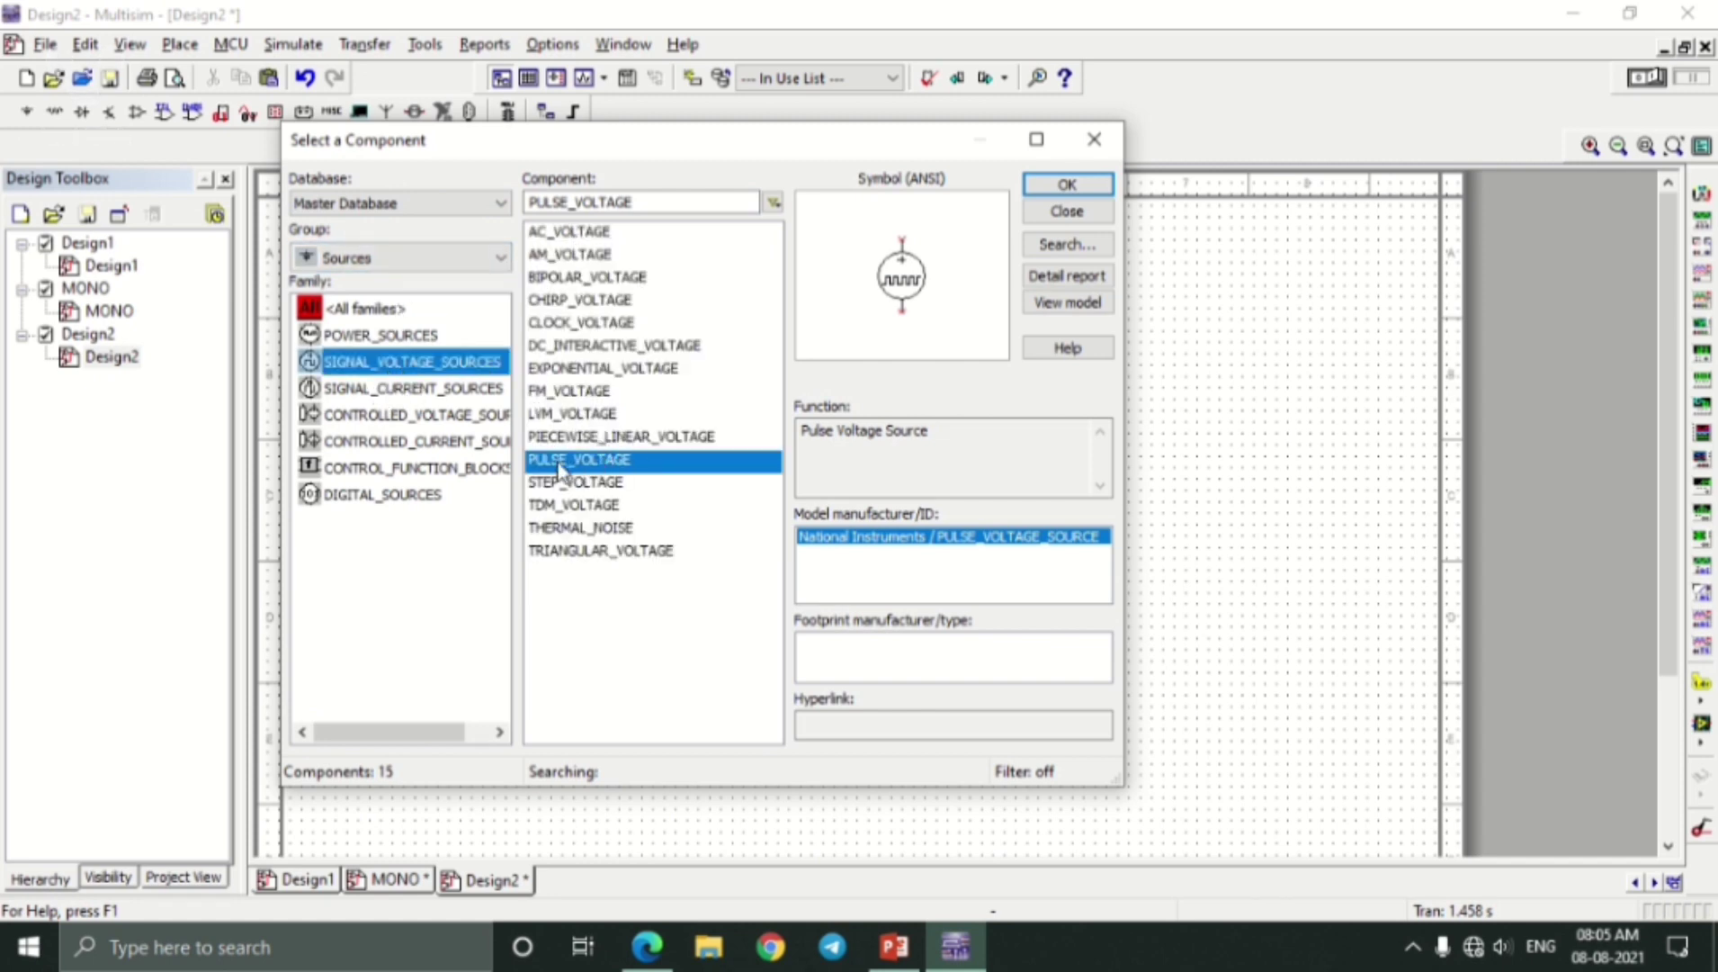
{"action": "left_click", "coordinate": [1067, 185]}
{"action": "left_click", "coordinate": [477, 541]}
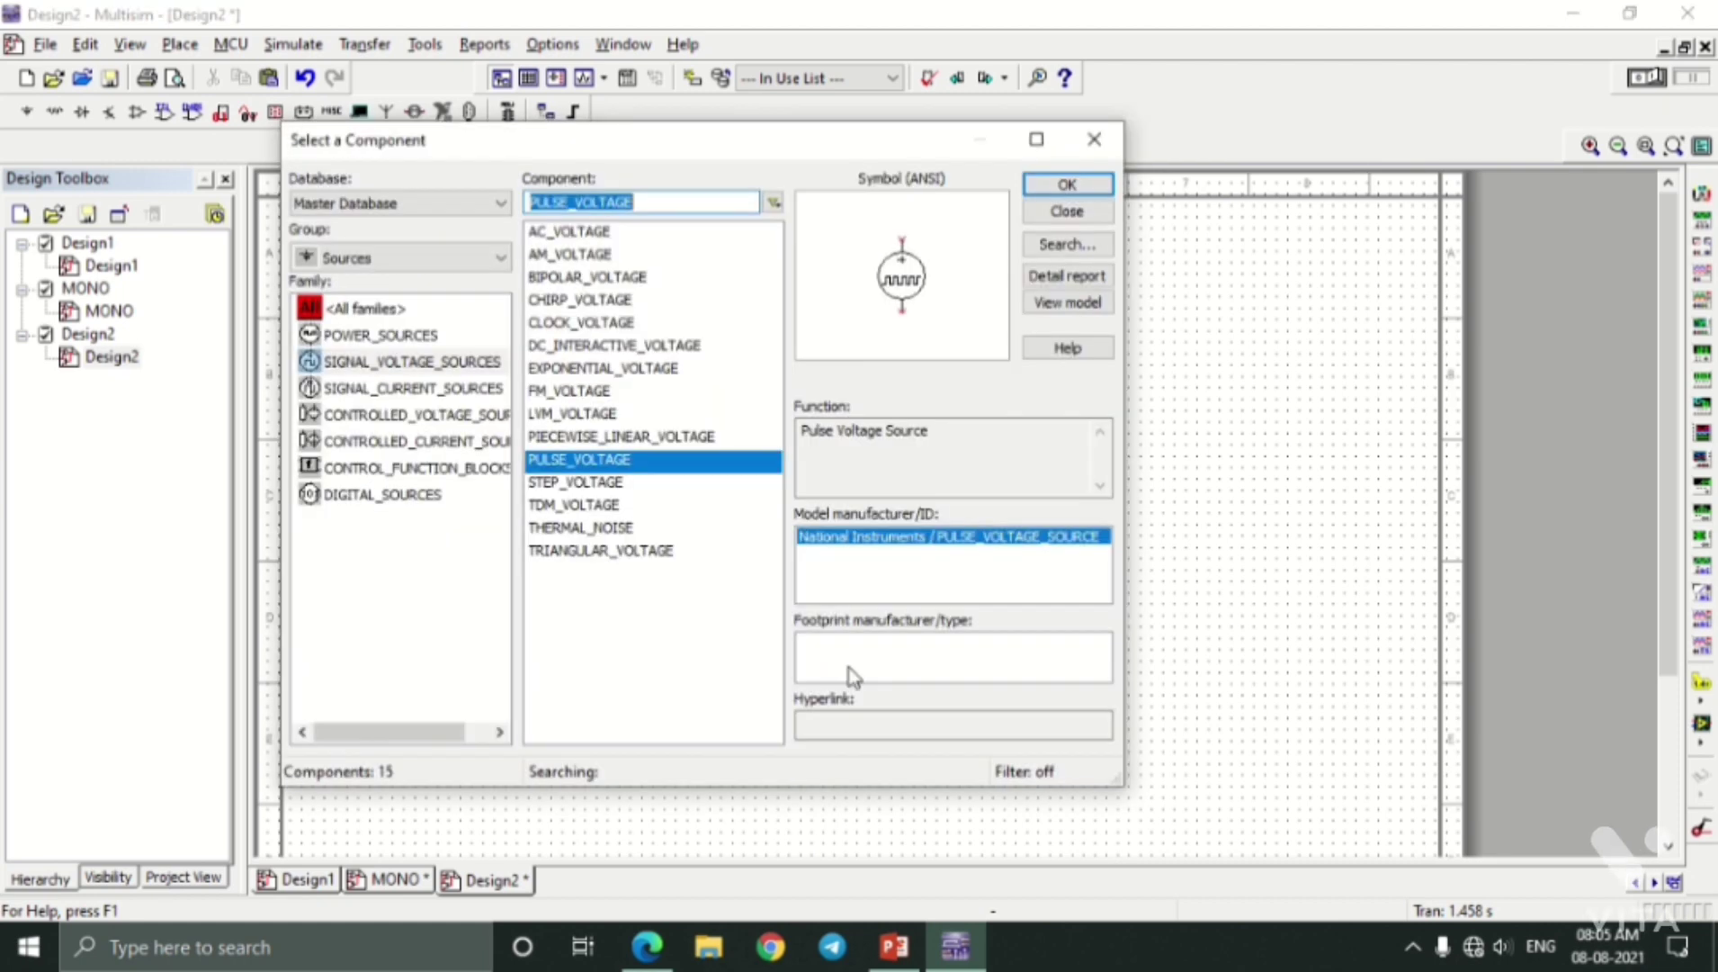
{"action": "left_click", "coordinate": [1083, 158]}
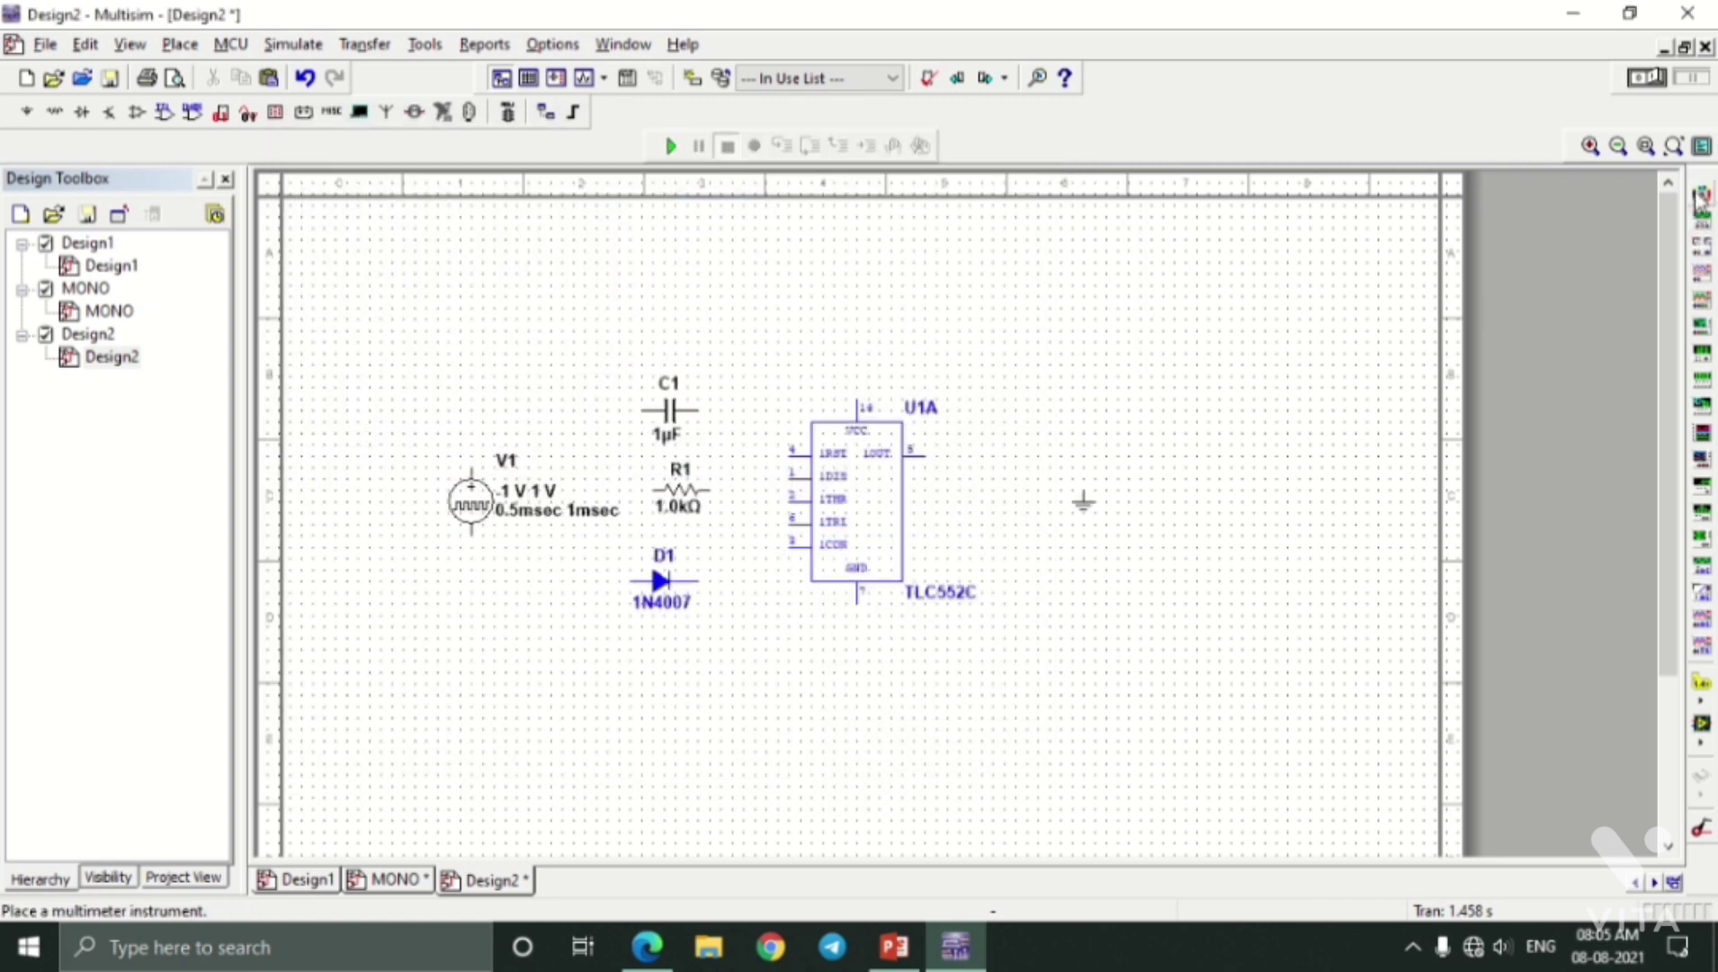
Place an oscilloscope above the ground symbol, and check its connections in the PDF circuit diagram in Edge before returning to Multisim.
{"action": "left_click", "coordinate": [1703, 277]}
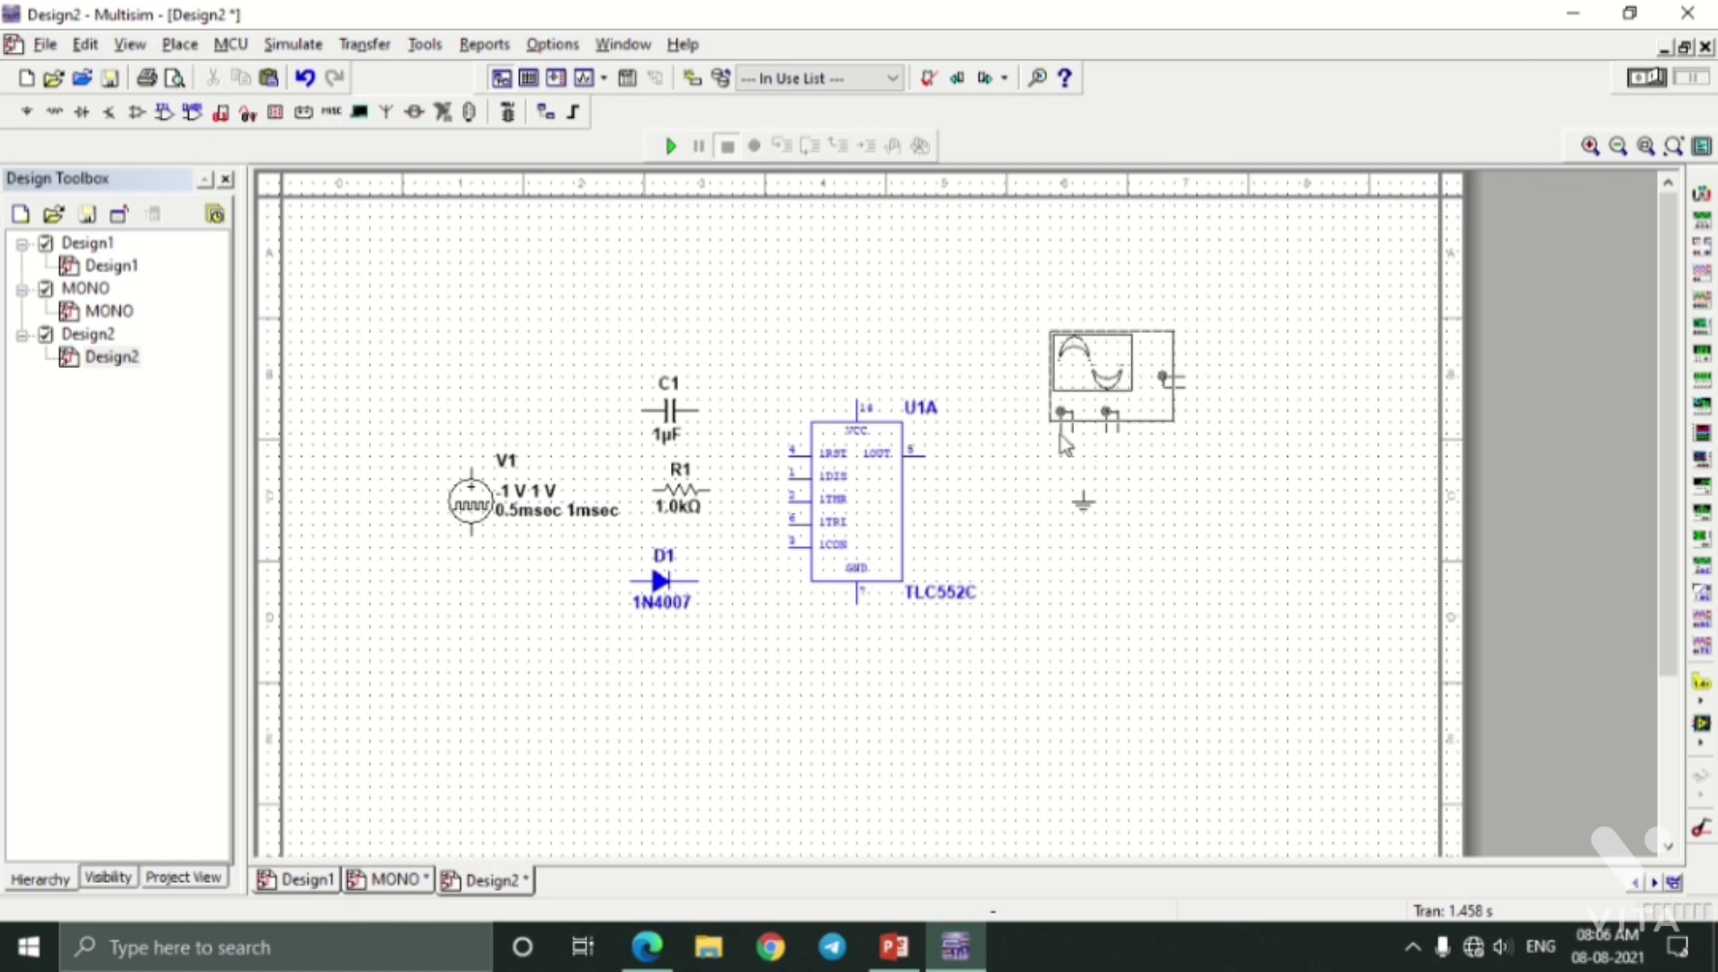
{"action": "left_click", "coordinate": [1059, 435]}
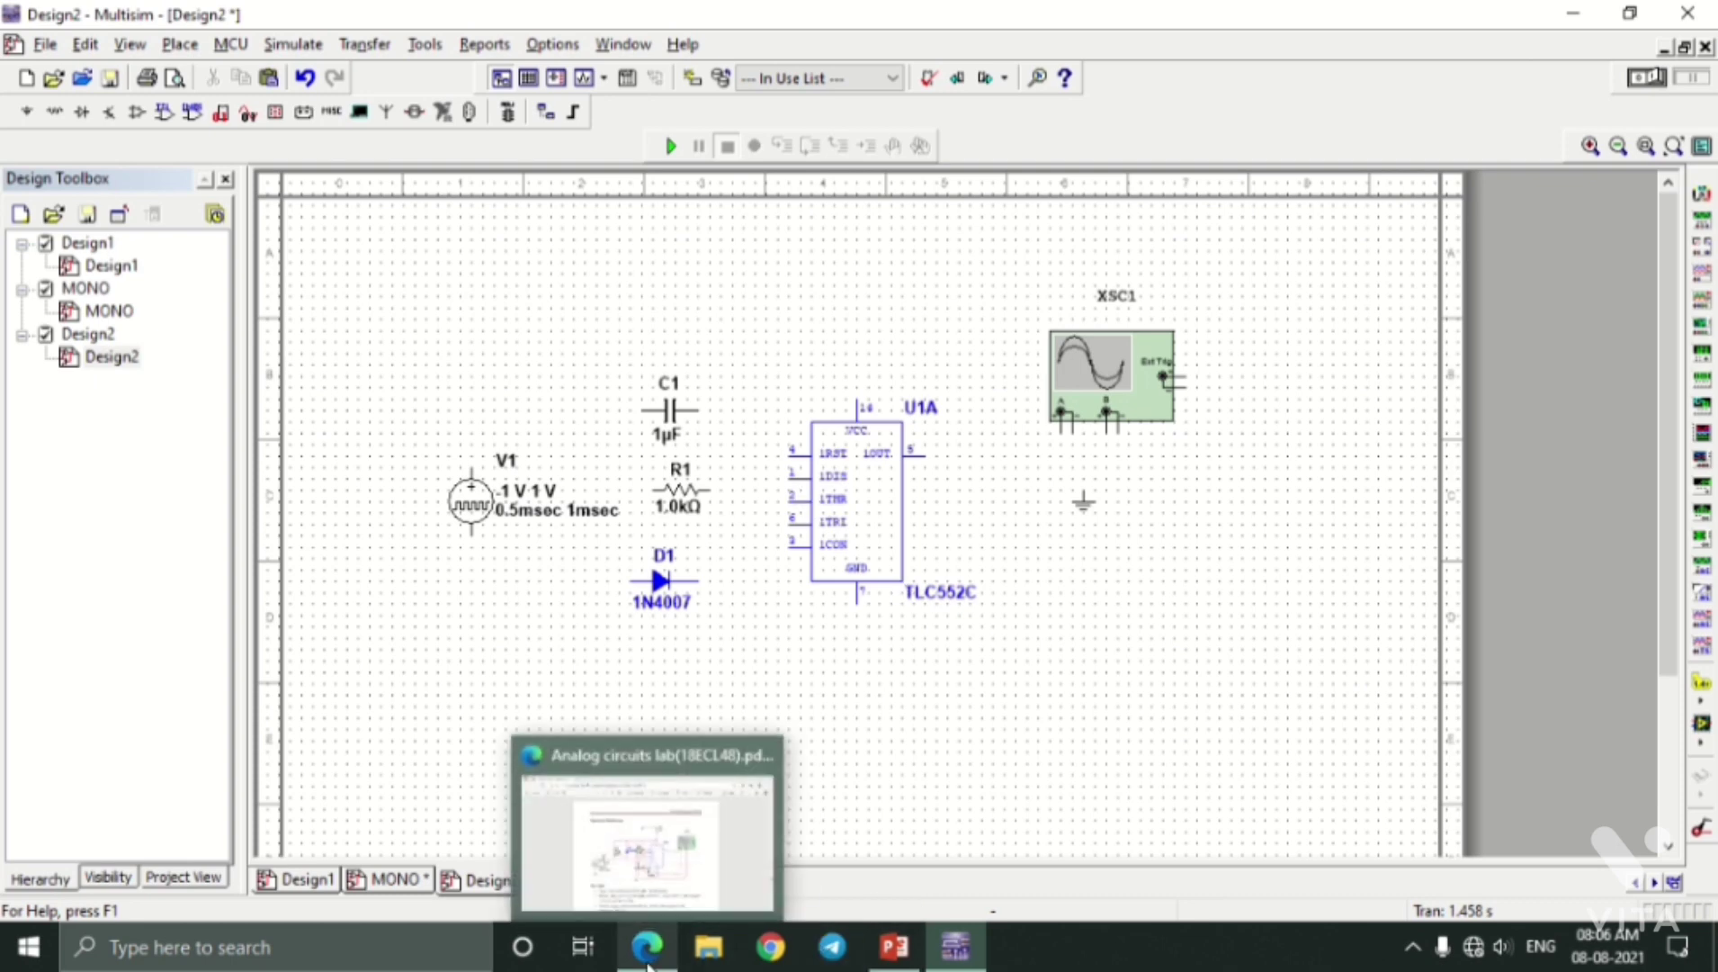
{"action": "left_click", "coordinate": [643, 832]}
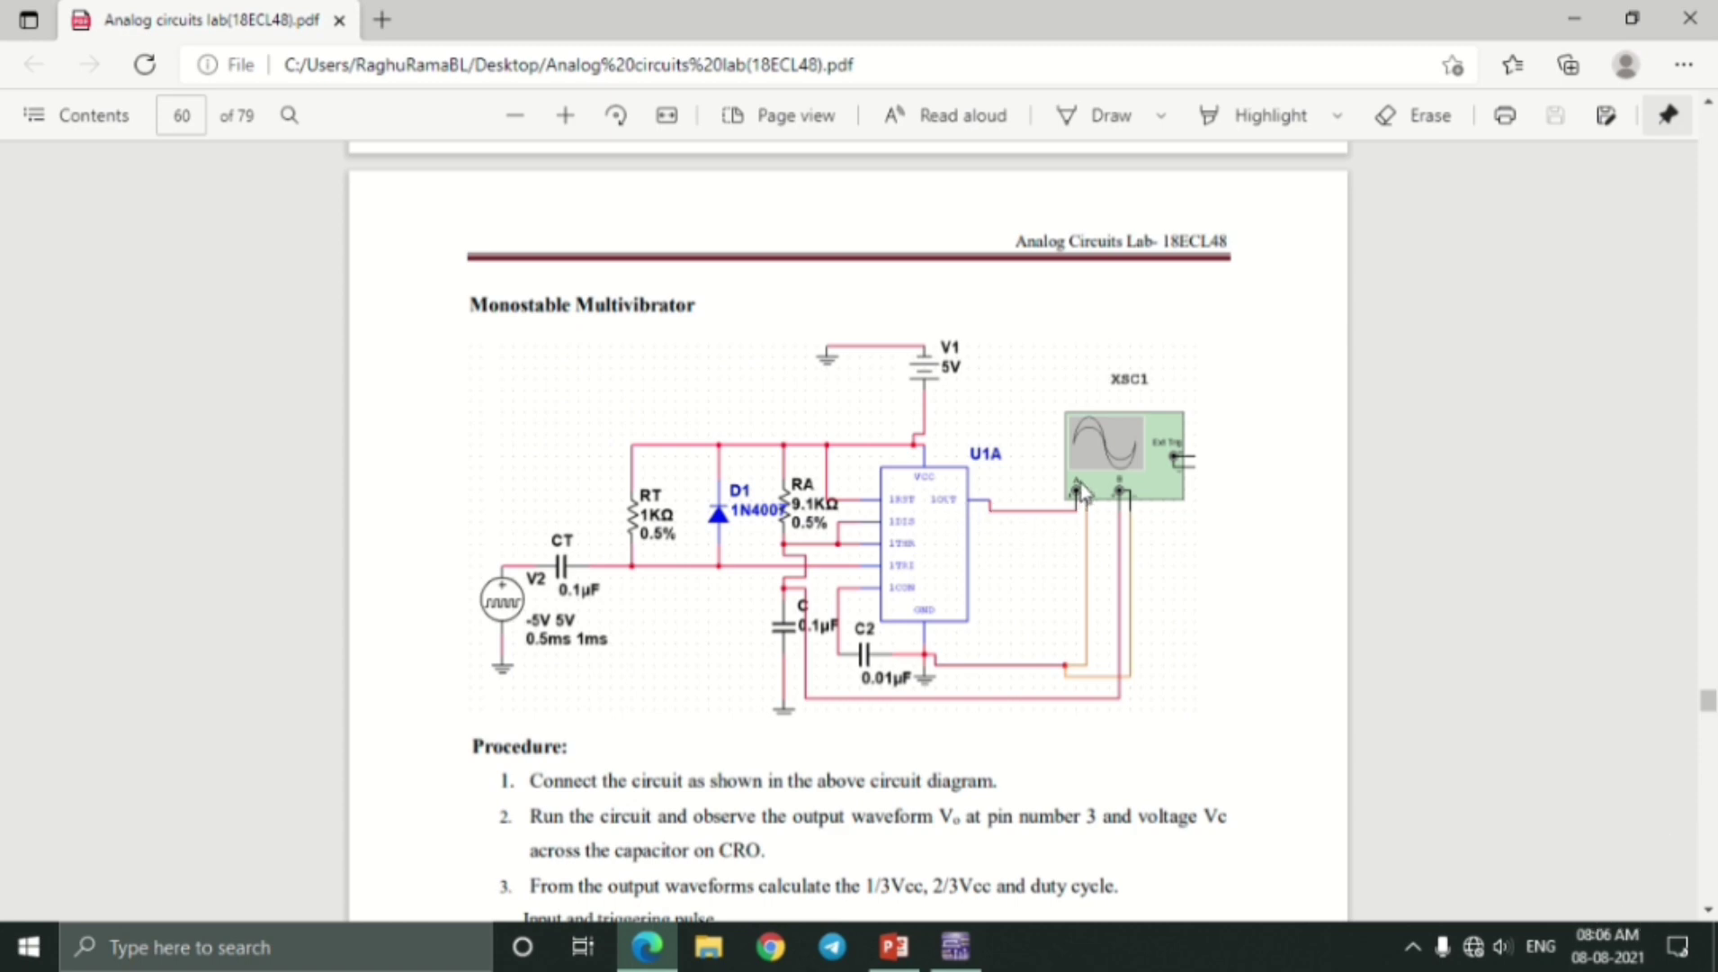
{"action": "left_click", "coordinate": [956, 946]}
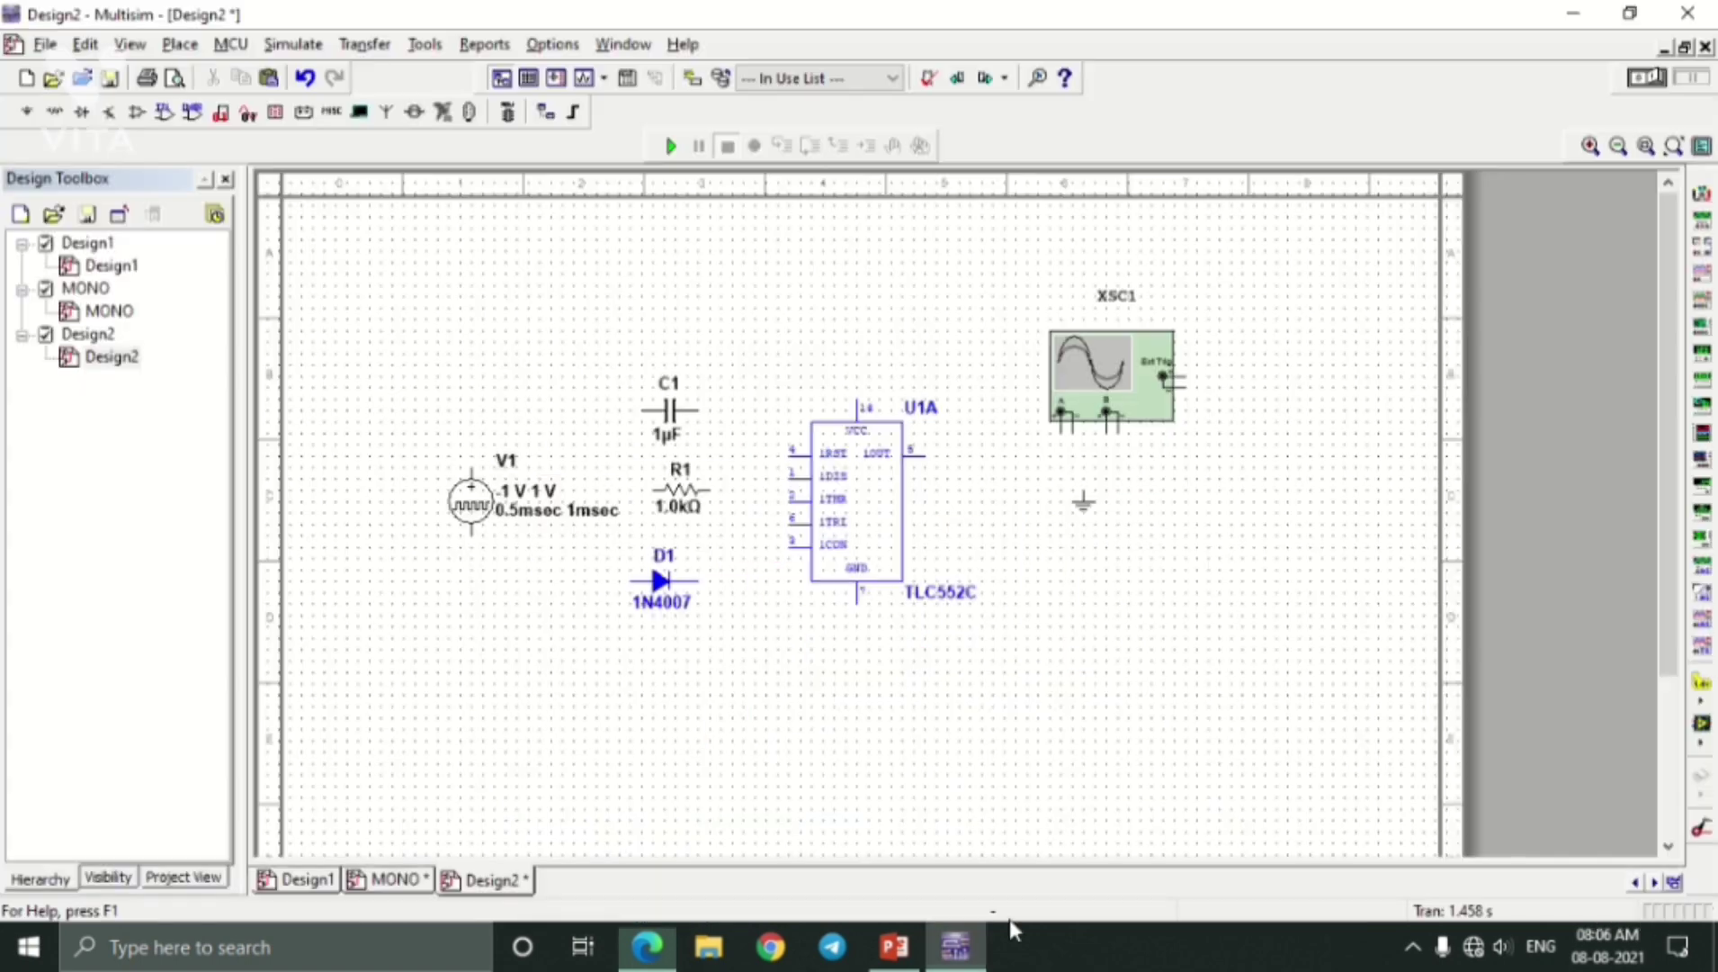
Move the oscilloscope closer to the timer with its channel A wired to the timer output, and move the ground symbol below the timer.
{"action": "left_click_drag", "start_coordinate": [1123, 416], "coordinate": [1069, 424]}
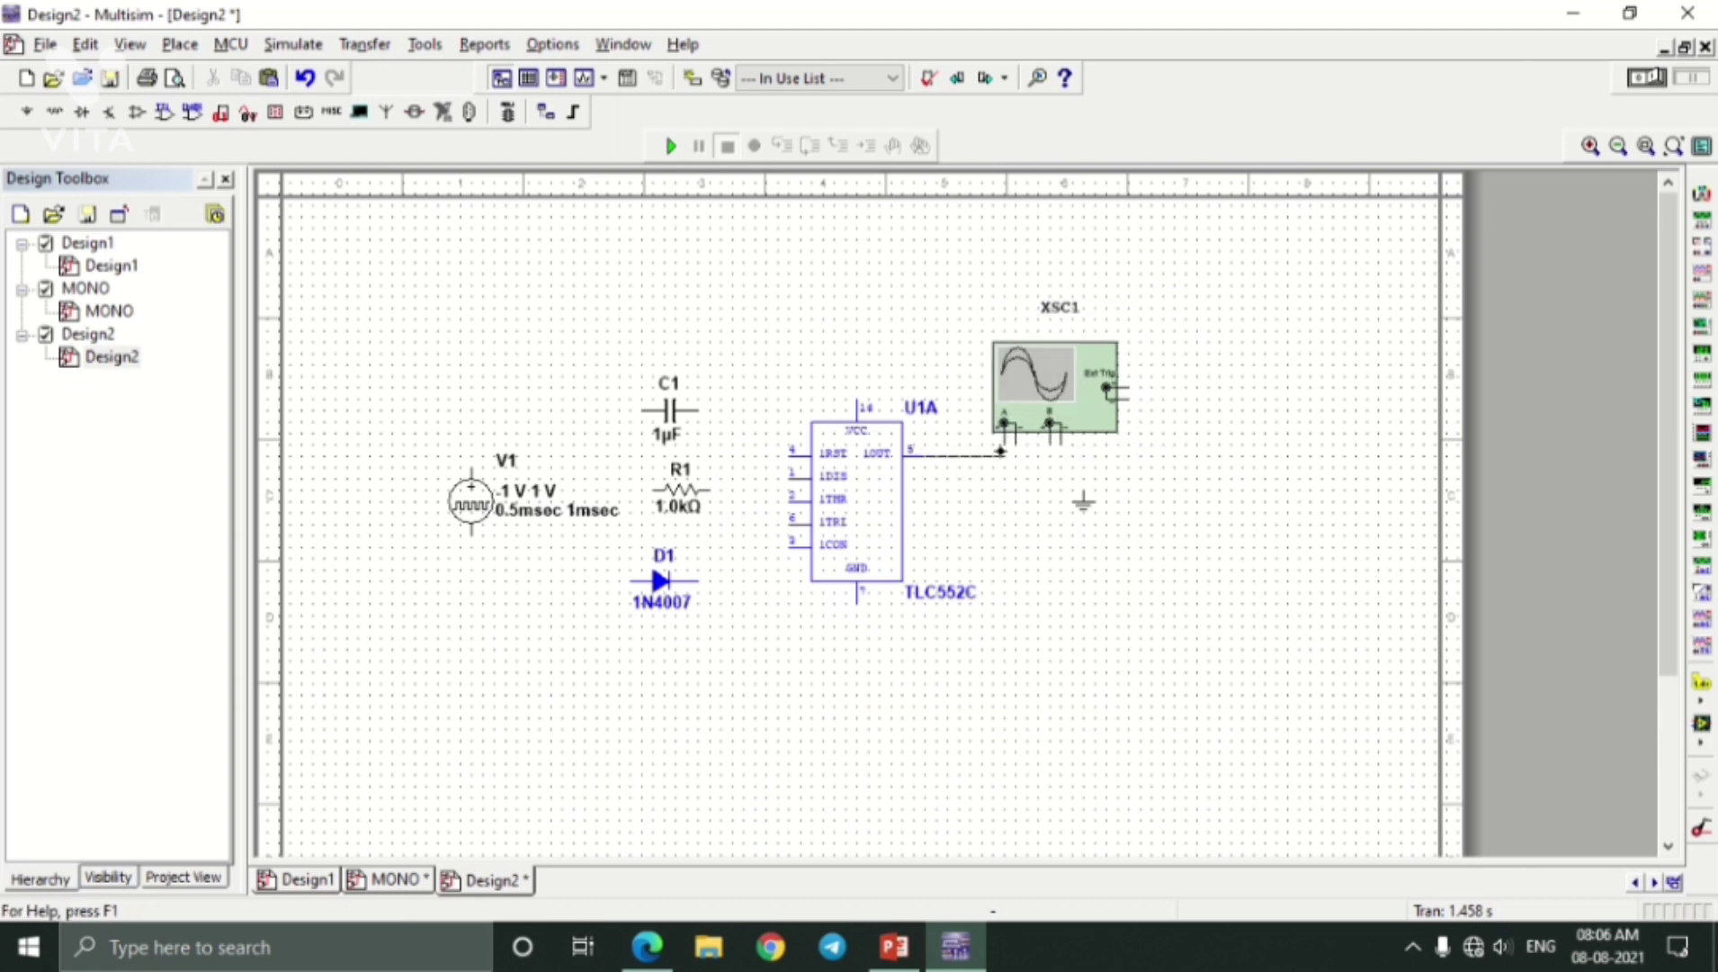
{"action": "left_click", "coordinate": [1005, 428]}
{"action": "left_click_drag", "start_coordinate": [1083, 504], "coordinate": [869, 679]}
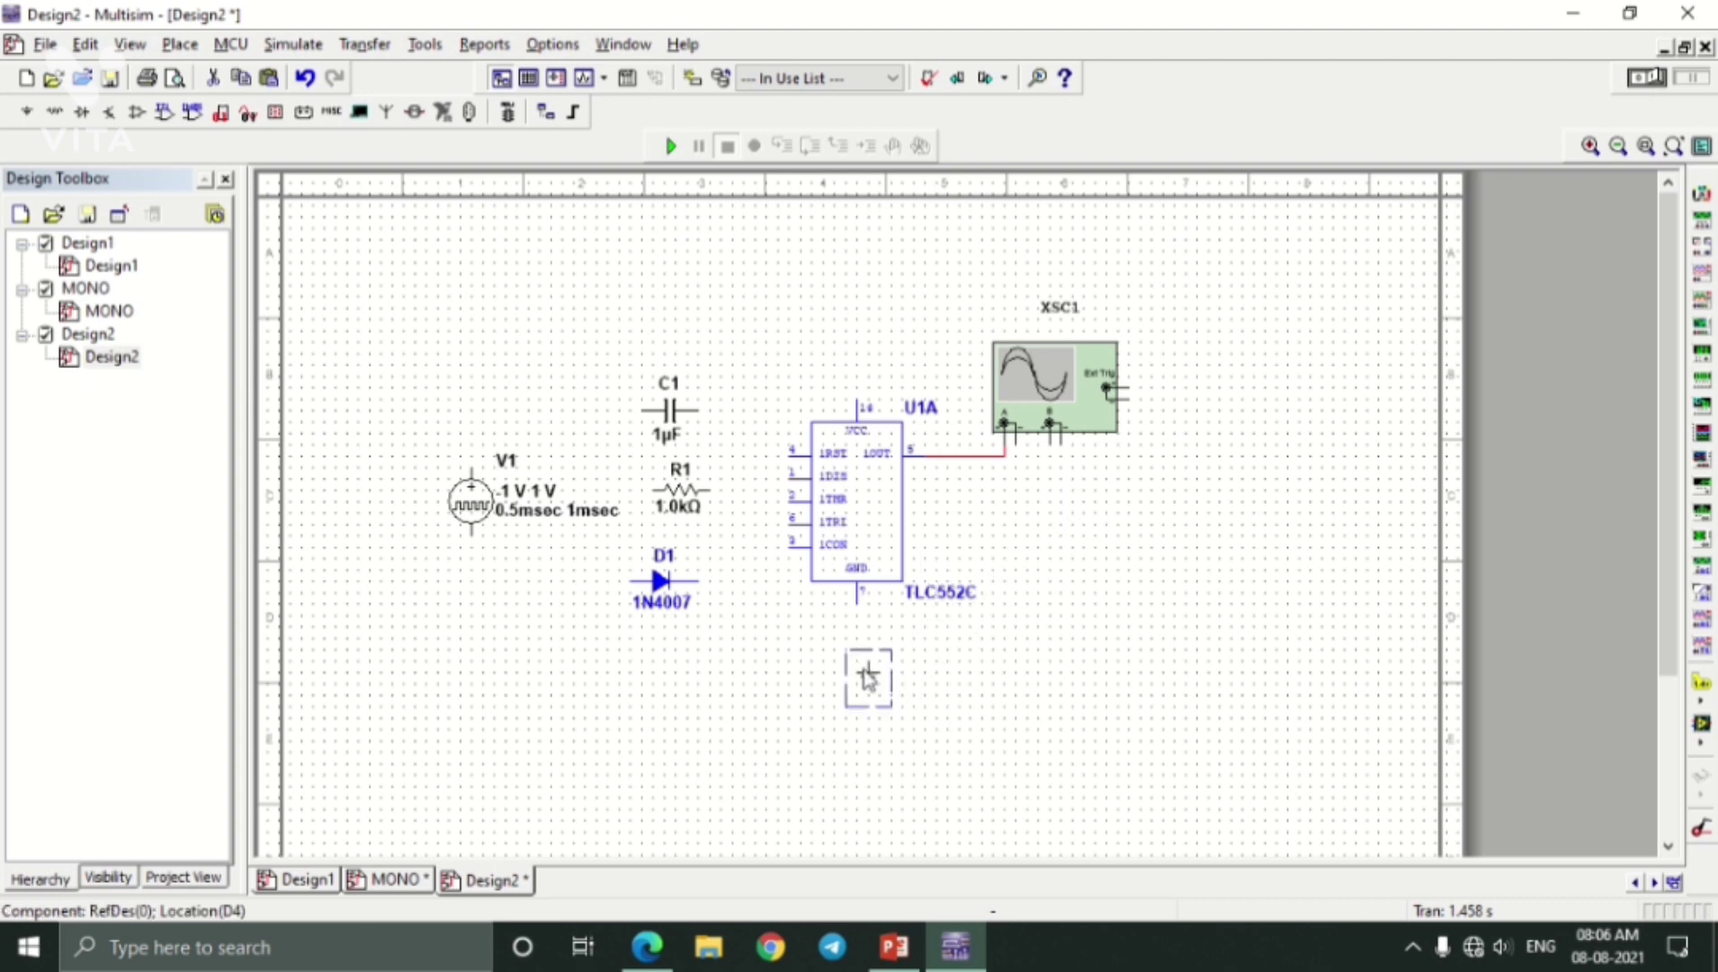
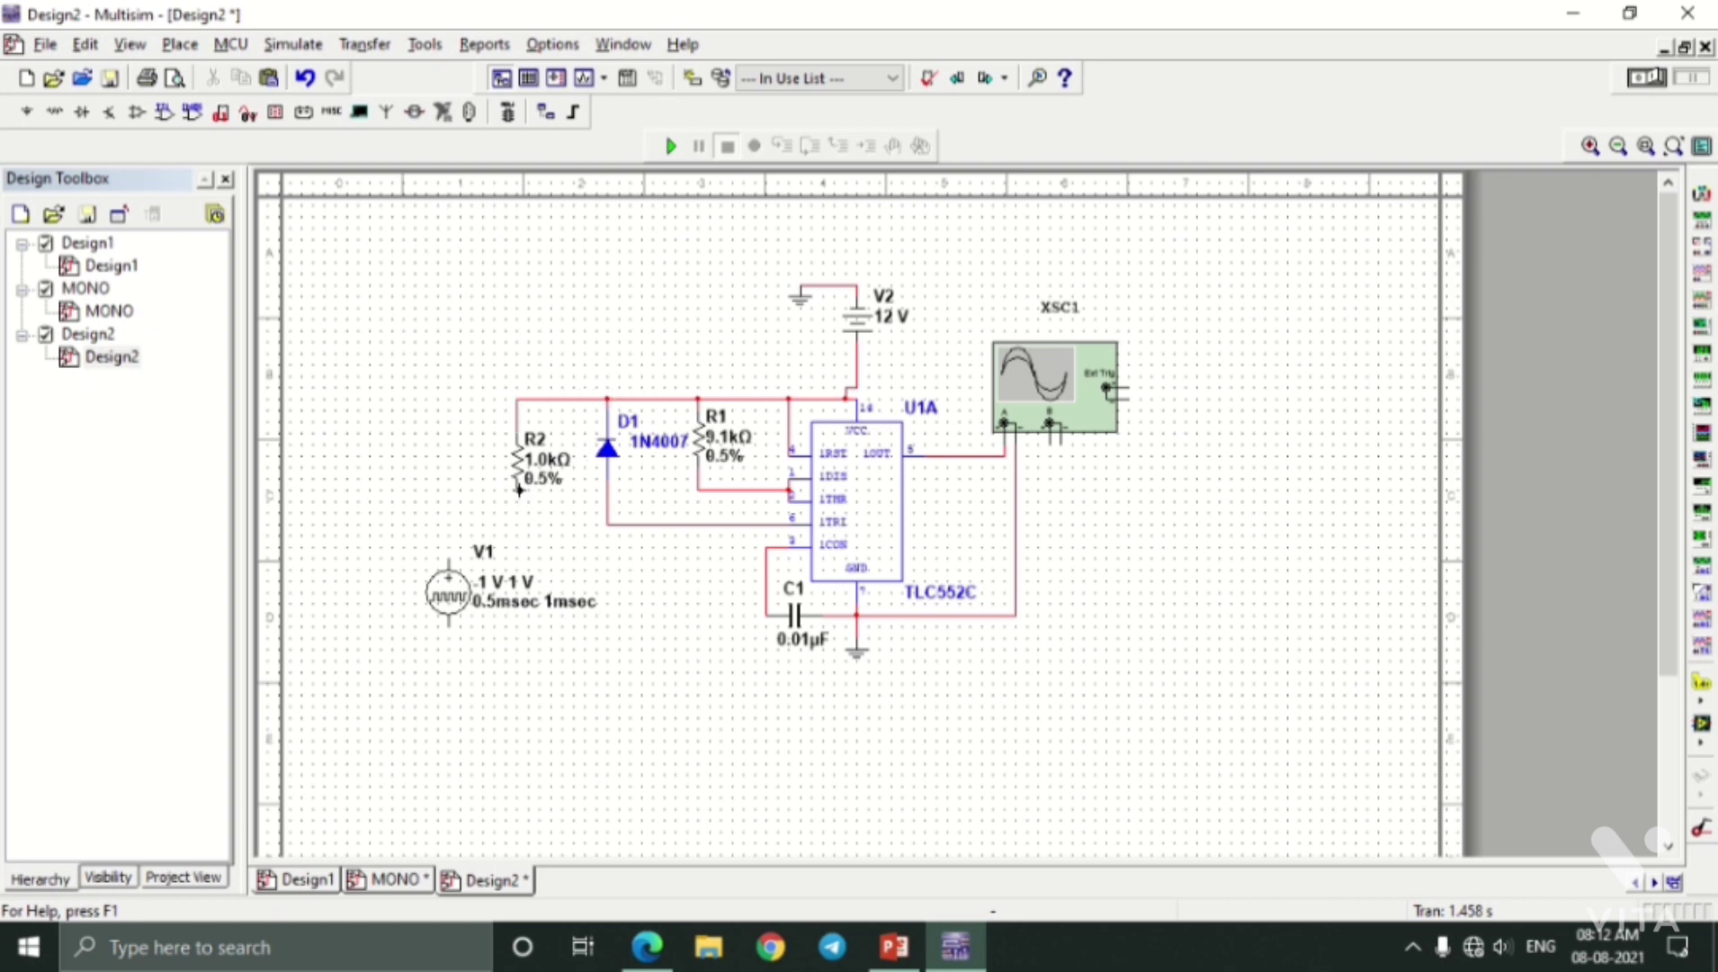
Wire the lower end of the 1.0 kΩ resistor to the diode's trigger line, and check the PDF diagram in Edge before returning to Multisim.
{"action": "left_click", "coordinate": [607, 524]}
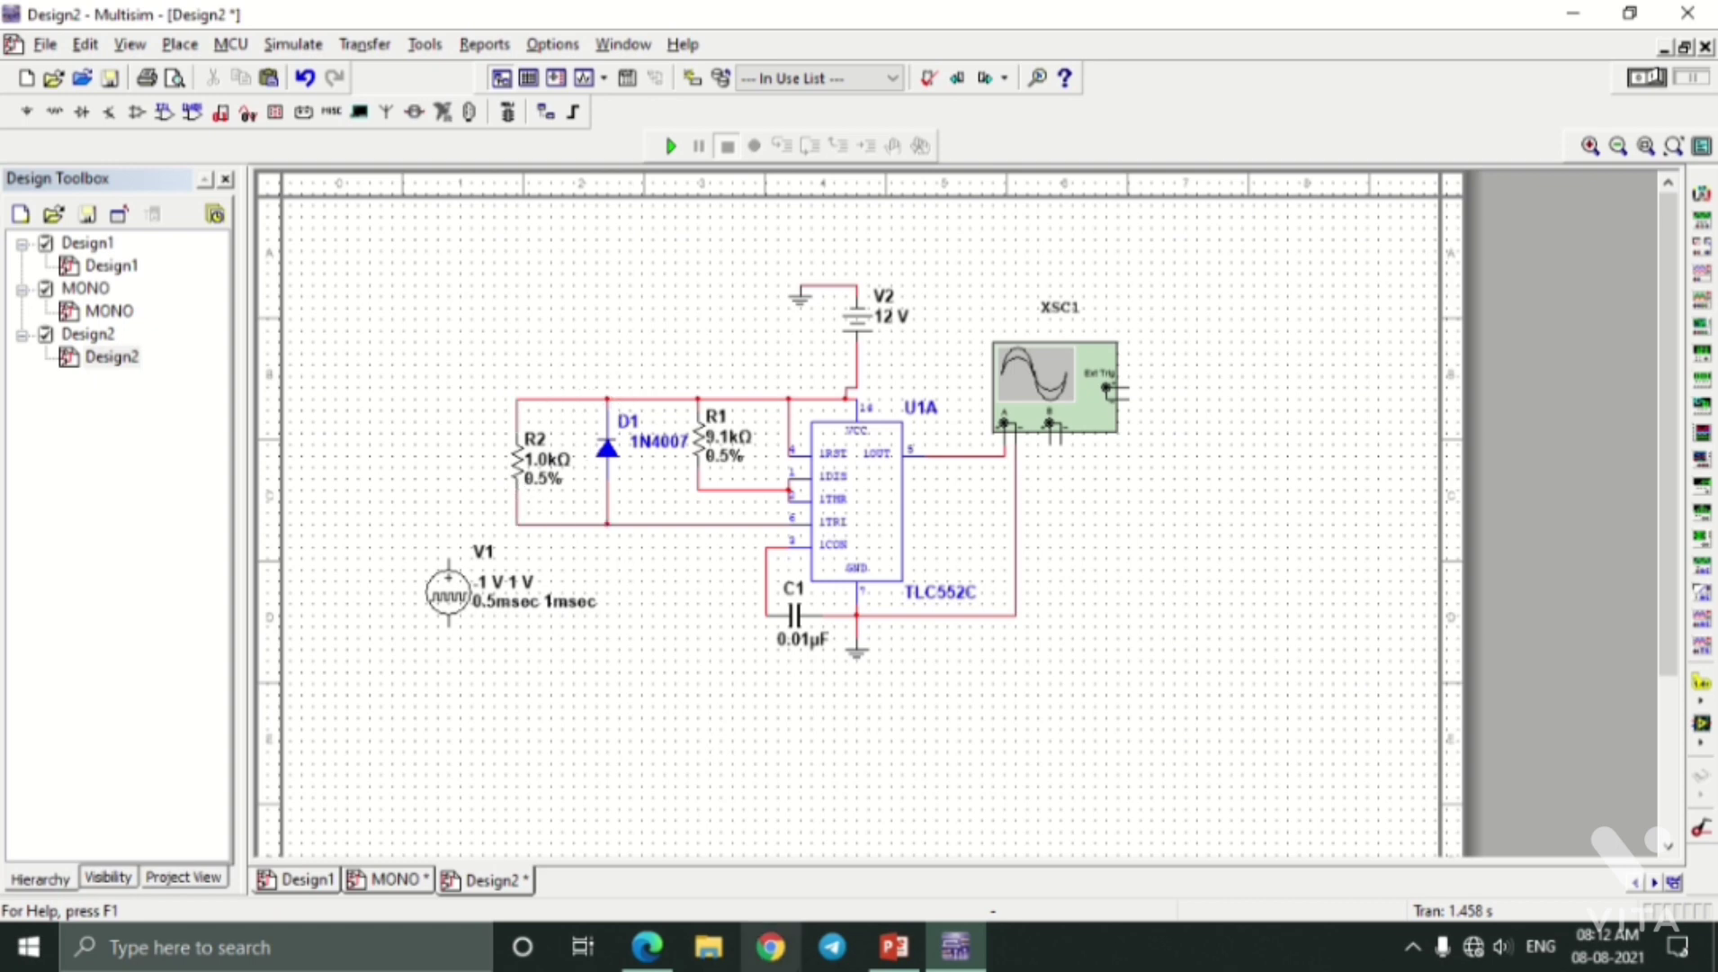
{"action": "left_click", "coordinate": [646, 947]}
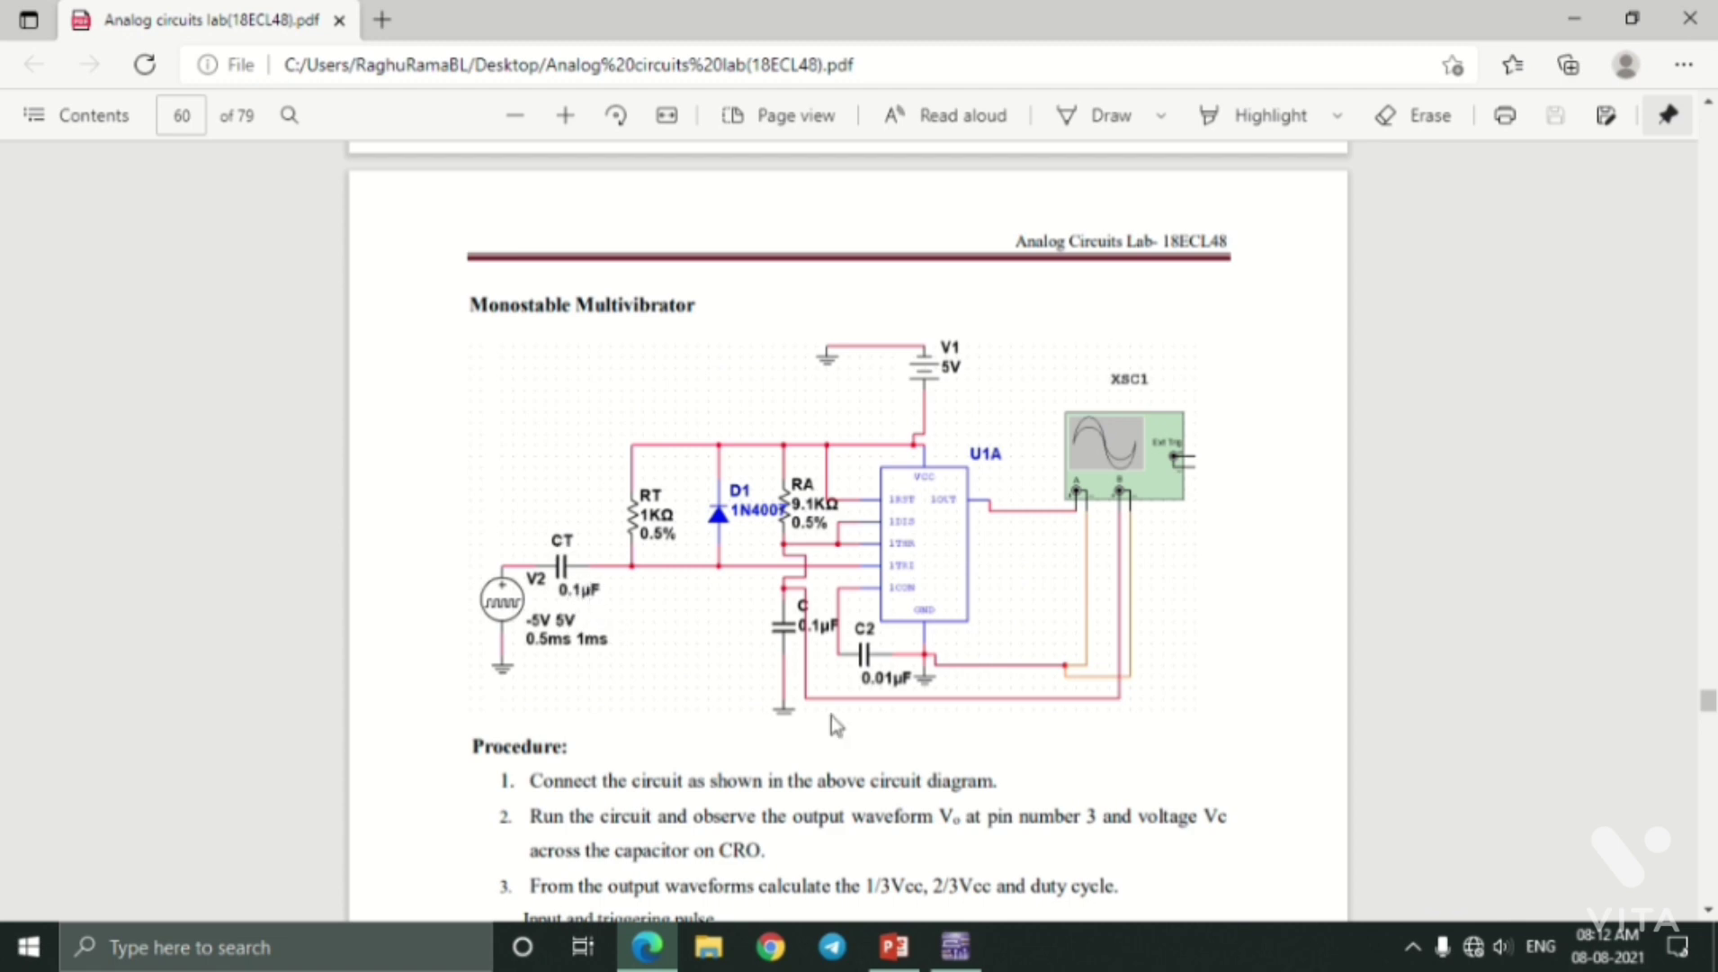
{"action": "left_click", "coordinate": [956, 946]}
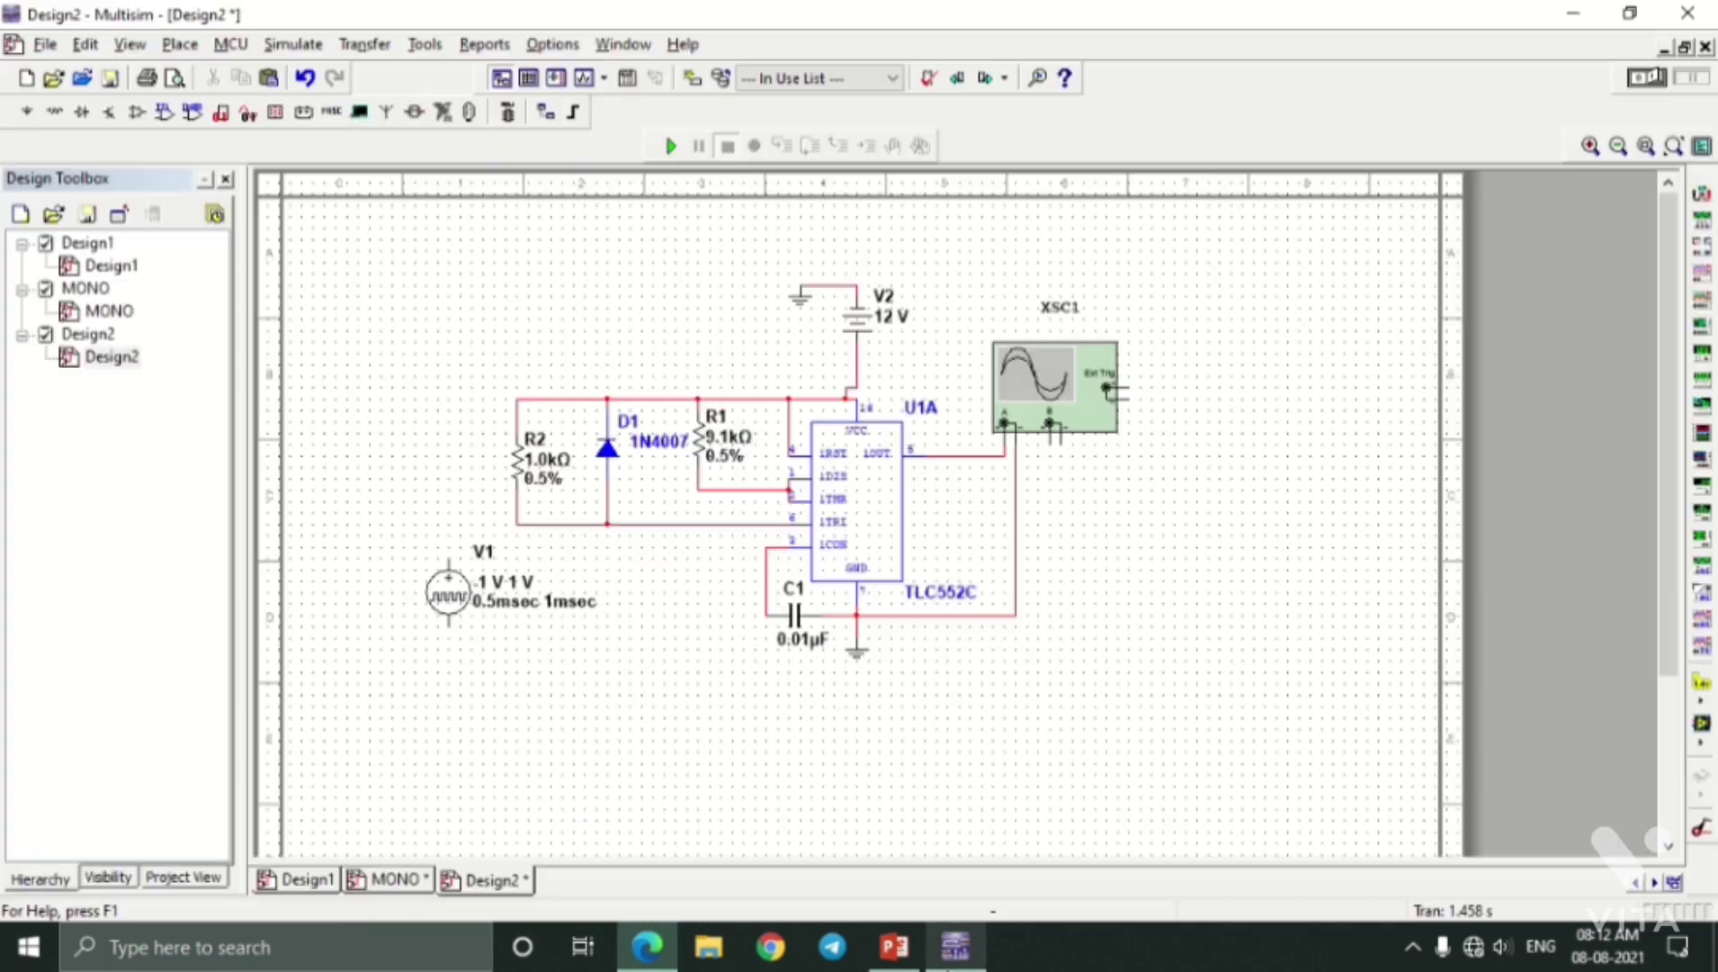
Copy the 0.01 µF capacitor C1 and paste the copy to the left of the 1.0 kΩ resistor's lower end.
{"action": "right_click", "coordinate": [807, 634]}
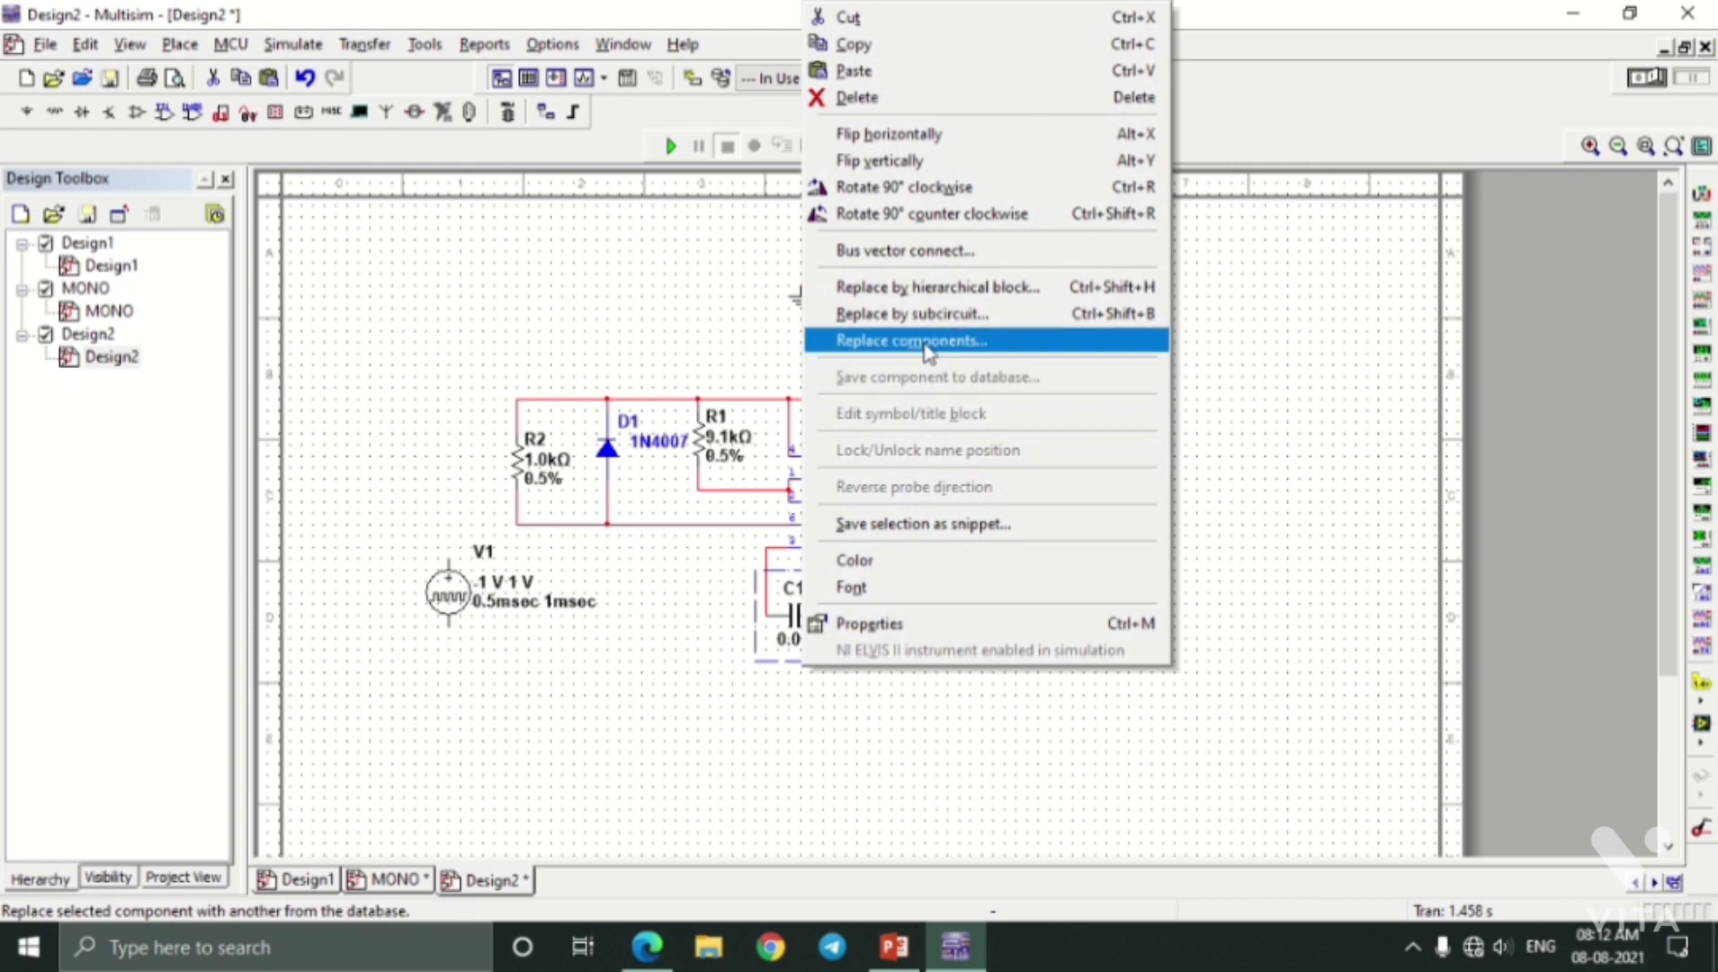
{"action": "left_click", "coordinate": [853, 44]}
{"action": "right_click", "coordinate": [467, 522]}
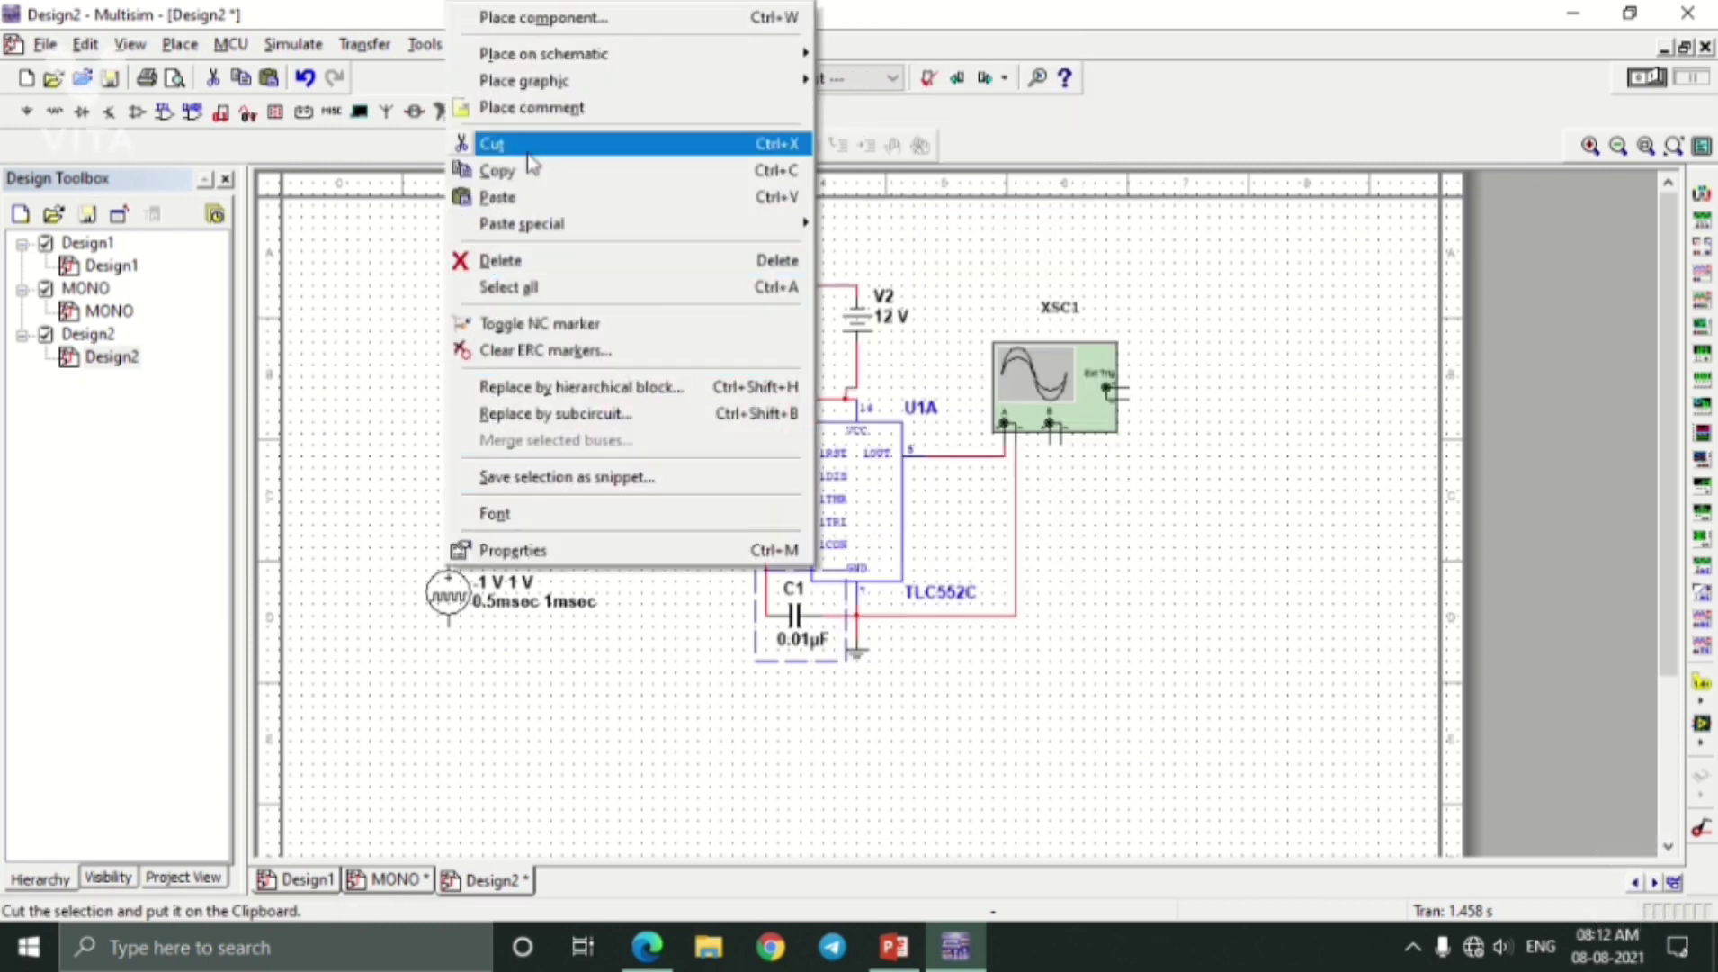
{"action": "left_click", "coordinate": [544, 198]}
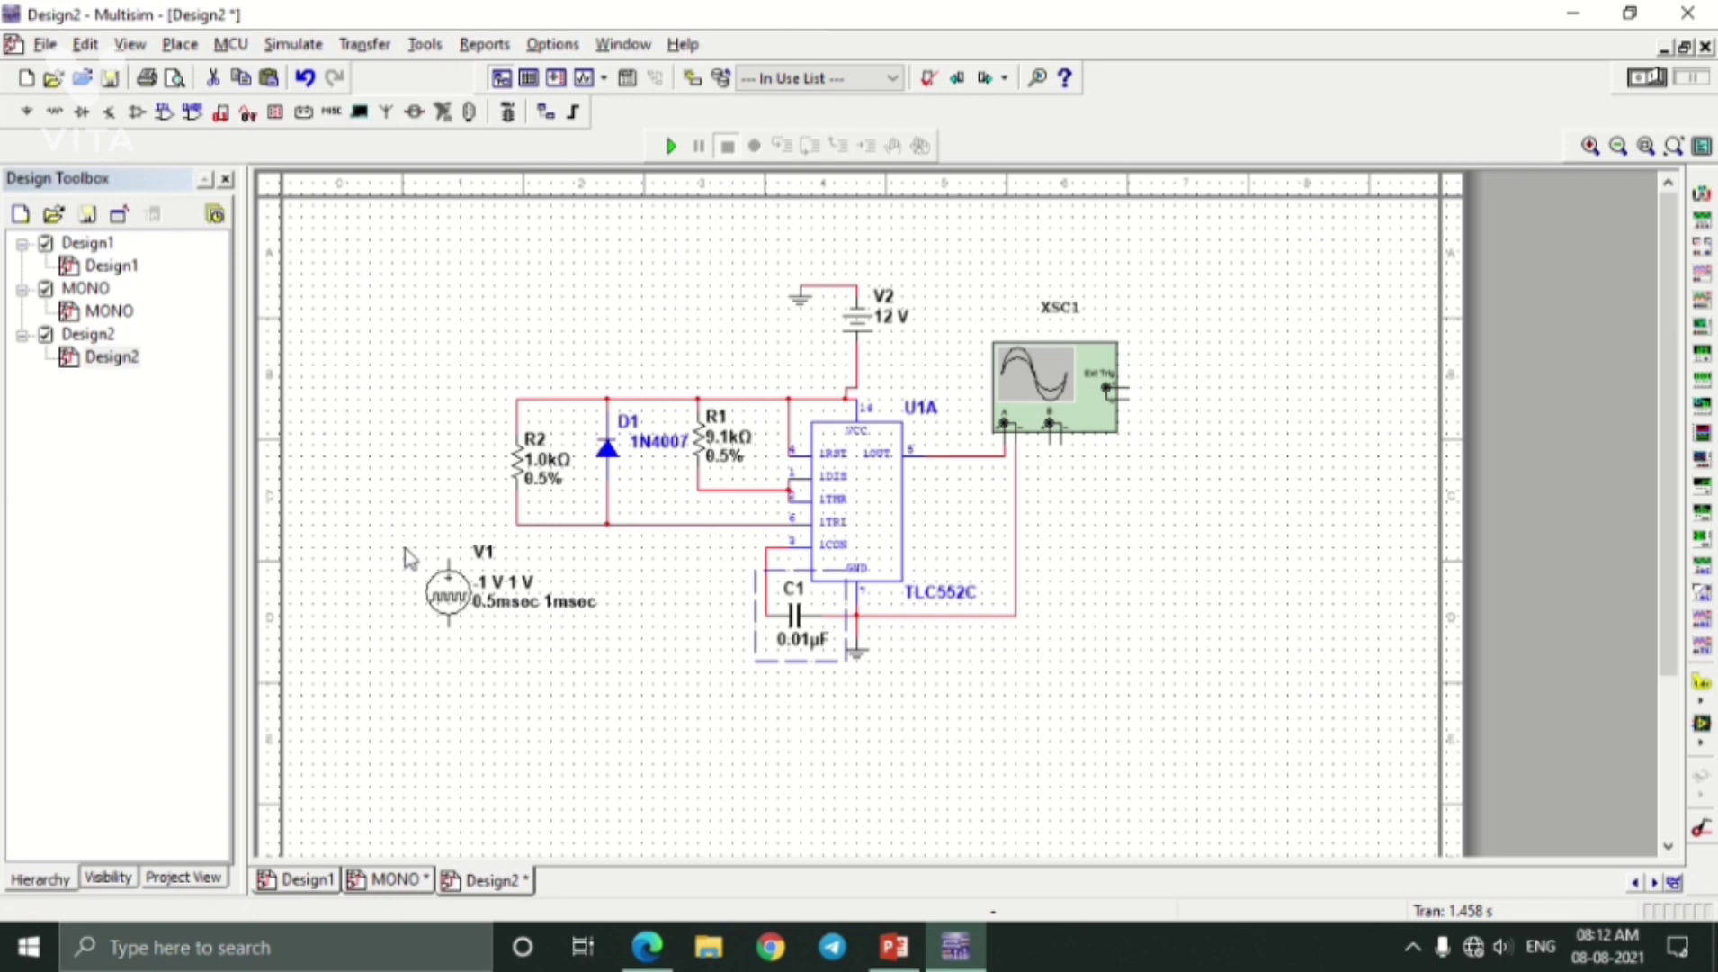
{"action": "left_click", "coordinate": [459, 527]}
Move the pulse source down and left, and wire the new capacitor between the trigger line and the source's positive terminal.
{"action": "left_click", "coordinate": [468, 604]}
{"action": "left_click_drag", "start_coordinate": [467, 603], "coordinate": [413, 627]}
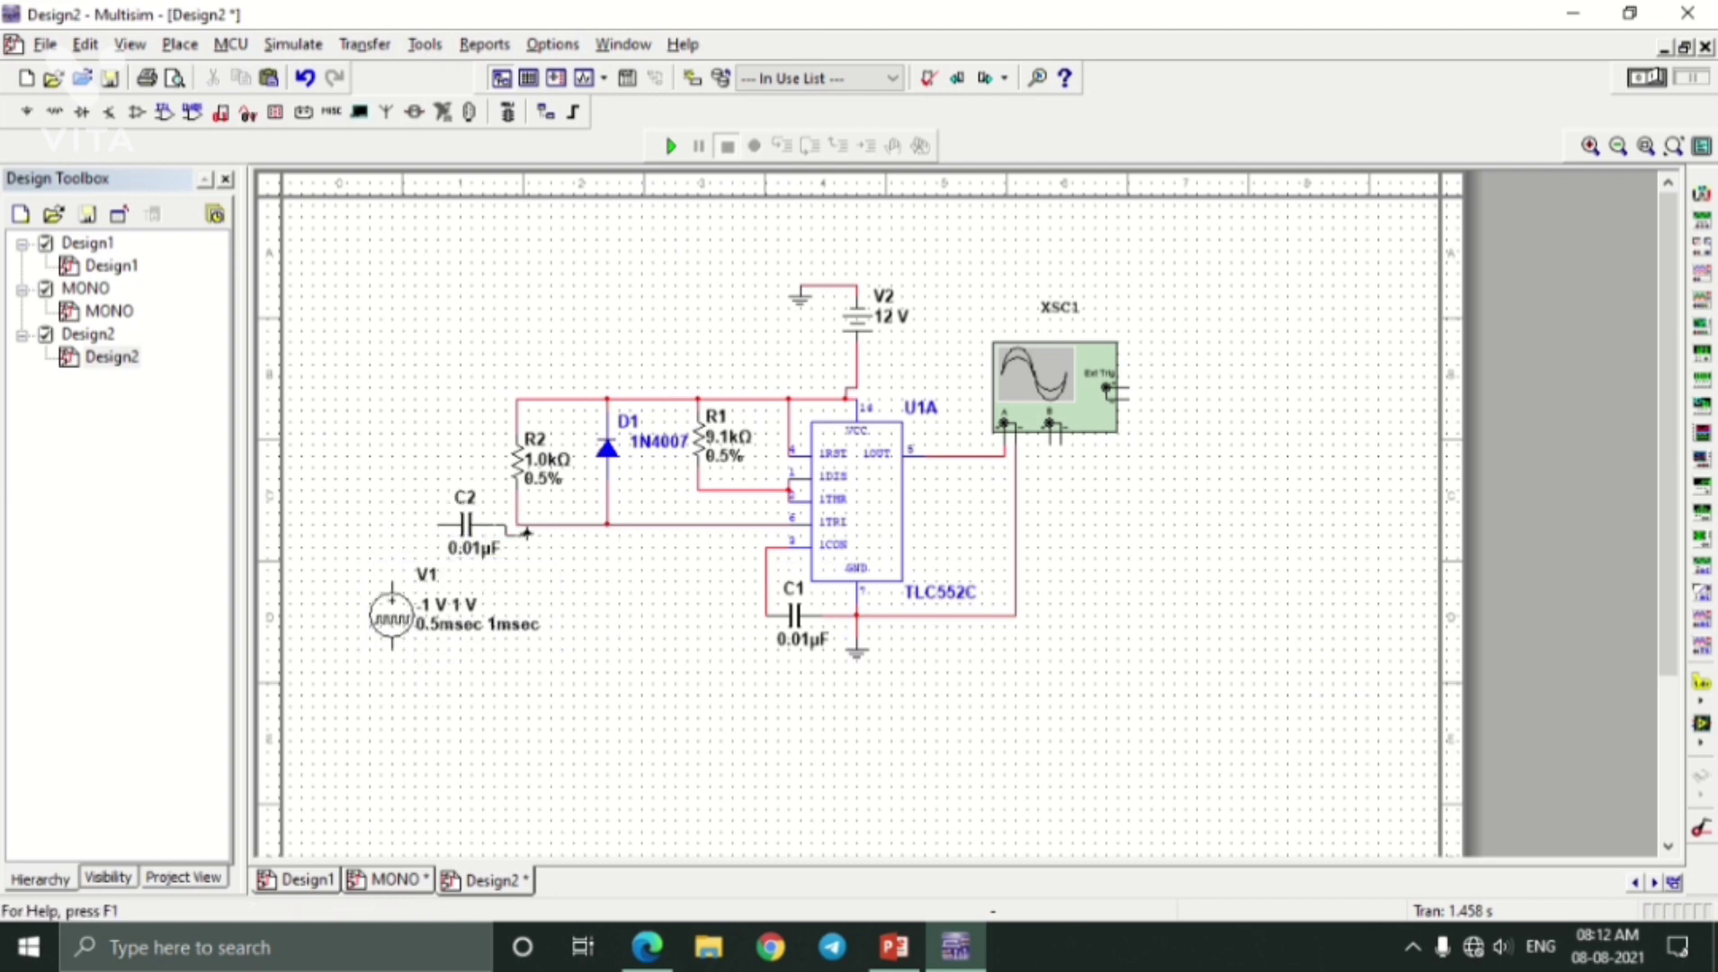
{"action": "left_click", "coordinate": [417, 529]}
{"action": "left_click", "coordinate": [392, 585]}
Move capacitor C2 slightly left, away from the 1.0 kΩ resistor's junction.
{"action": "double_click", "coordinate": [466, 540]}
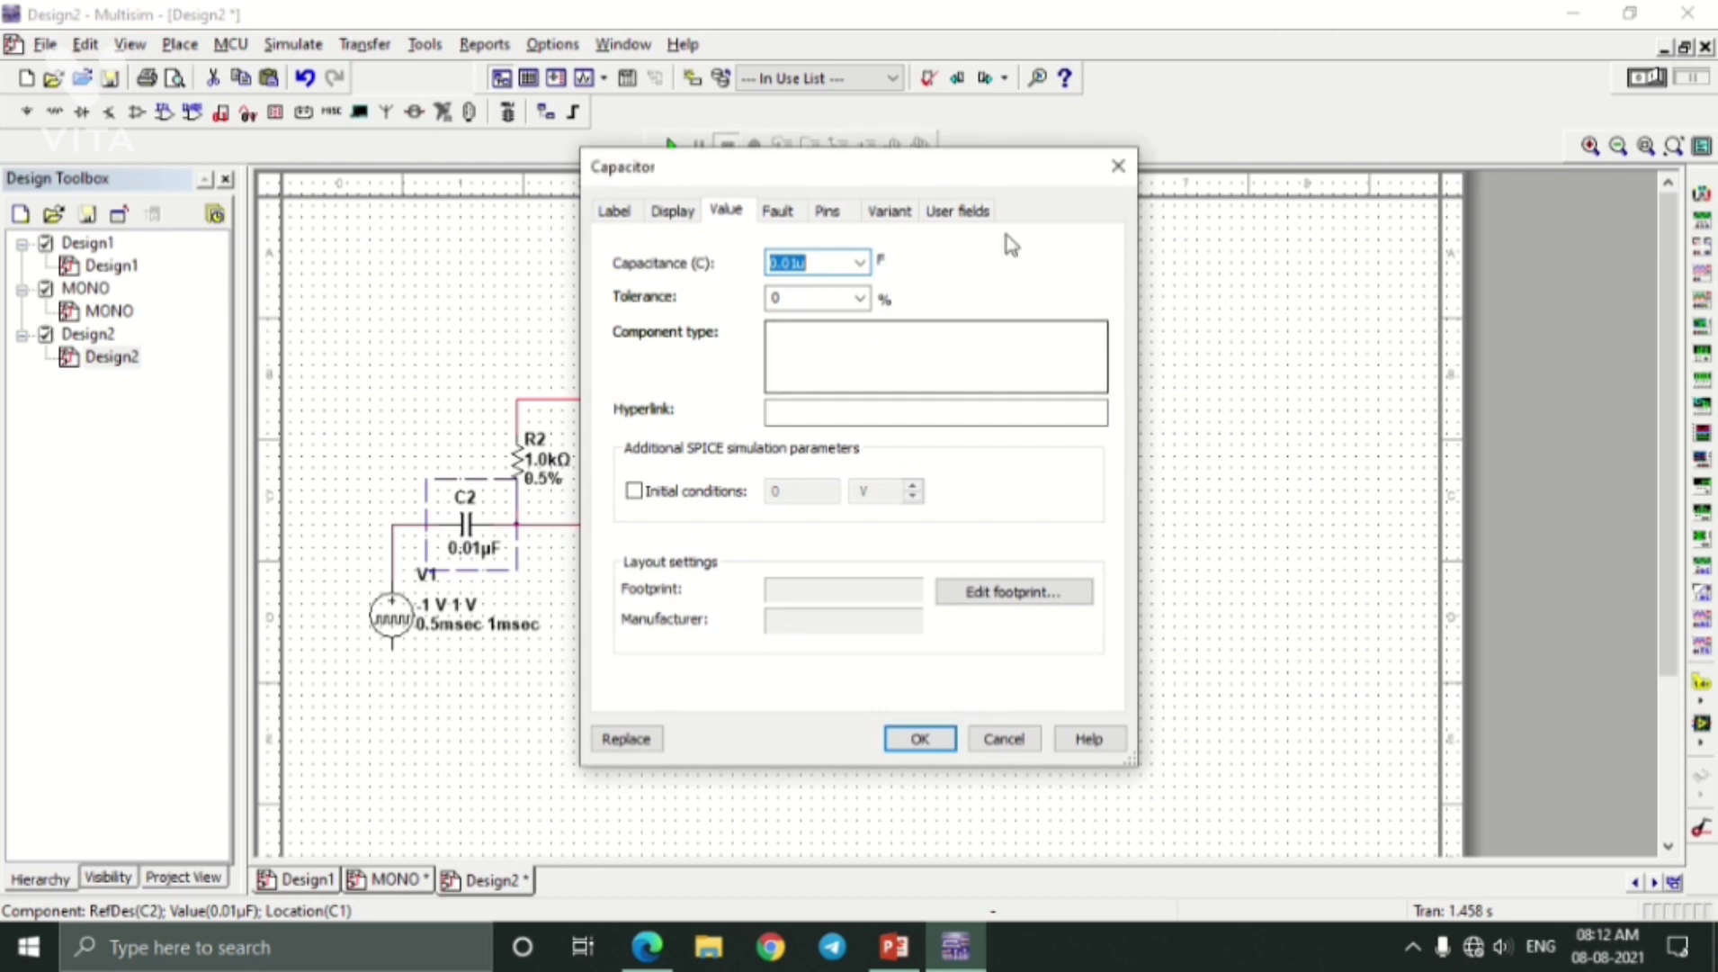
{"action": "left_click", "coordinate": [1118, 165]}
{"action": "left_click_drag", "start_coordinate": [481, 525], "coordinate": [456, 525]}
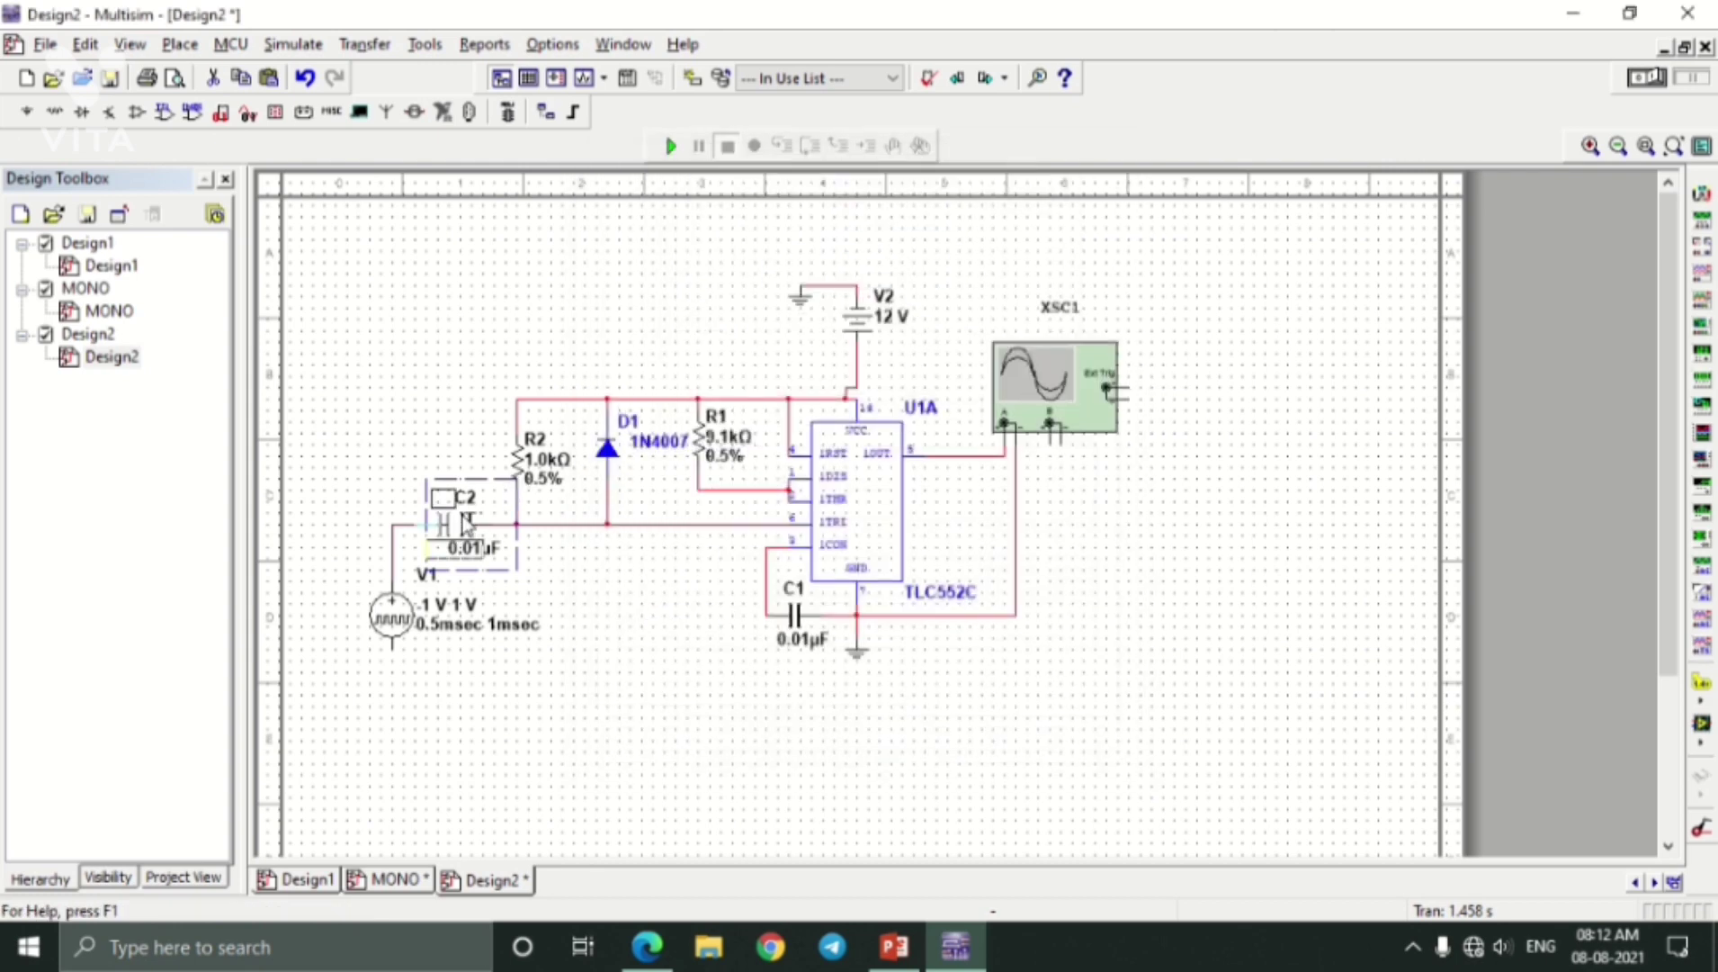
{"action": "left_click", "coordinate": [576, 576]}
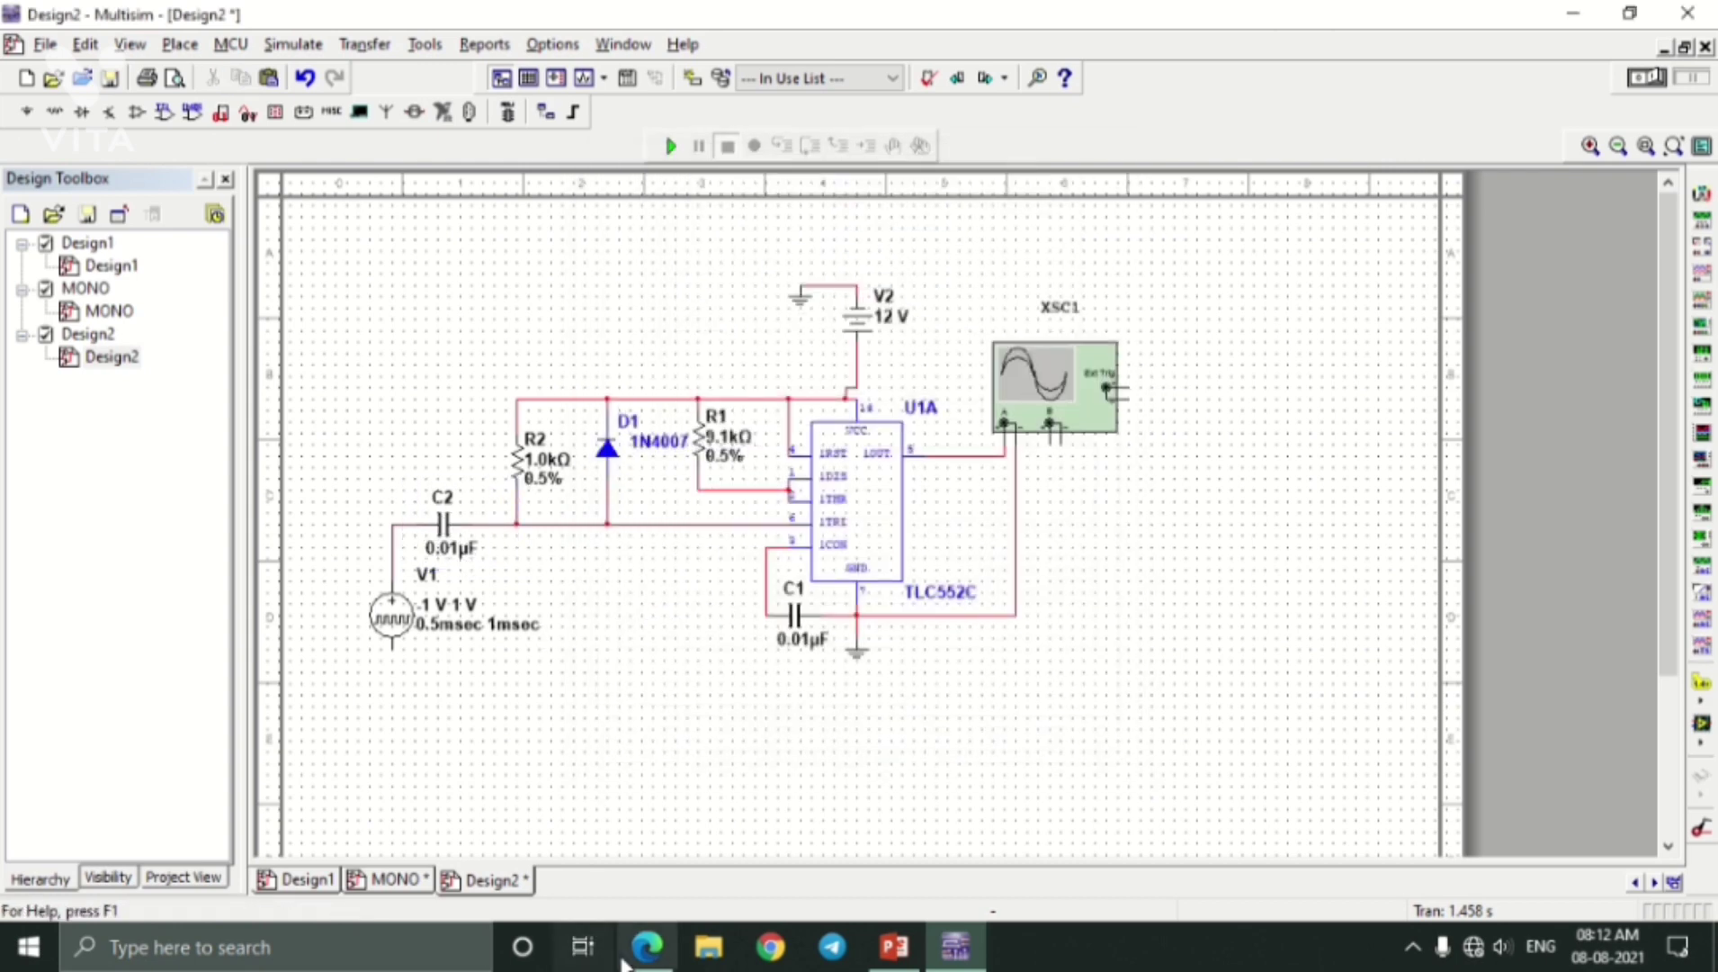
Check the trigger capacitor's value in the PDF diagram in Edge, and set C2's capacitance to 0.1 µF in Multisim.
{"action": "left_click", "coordinate": [647, 946]}
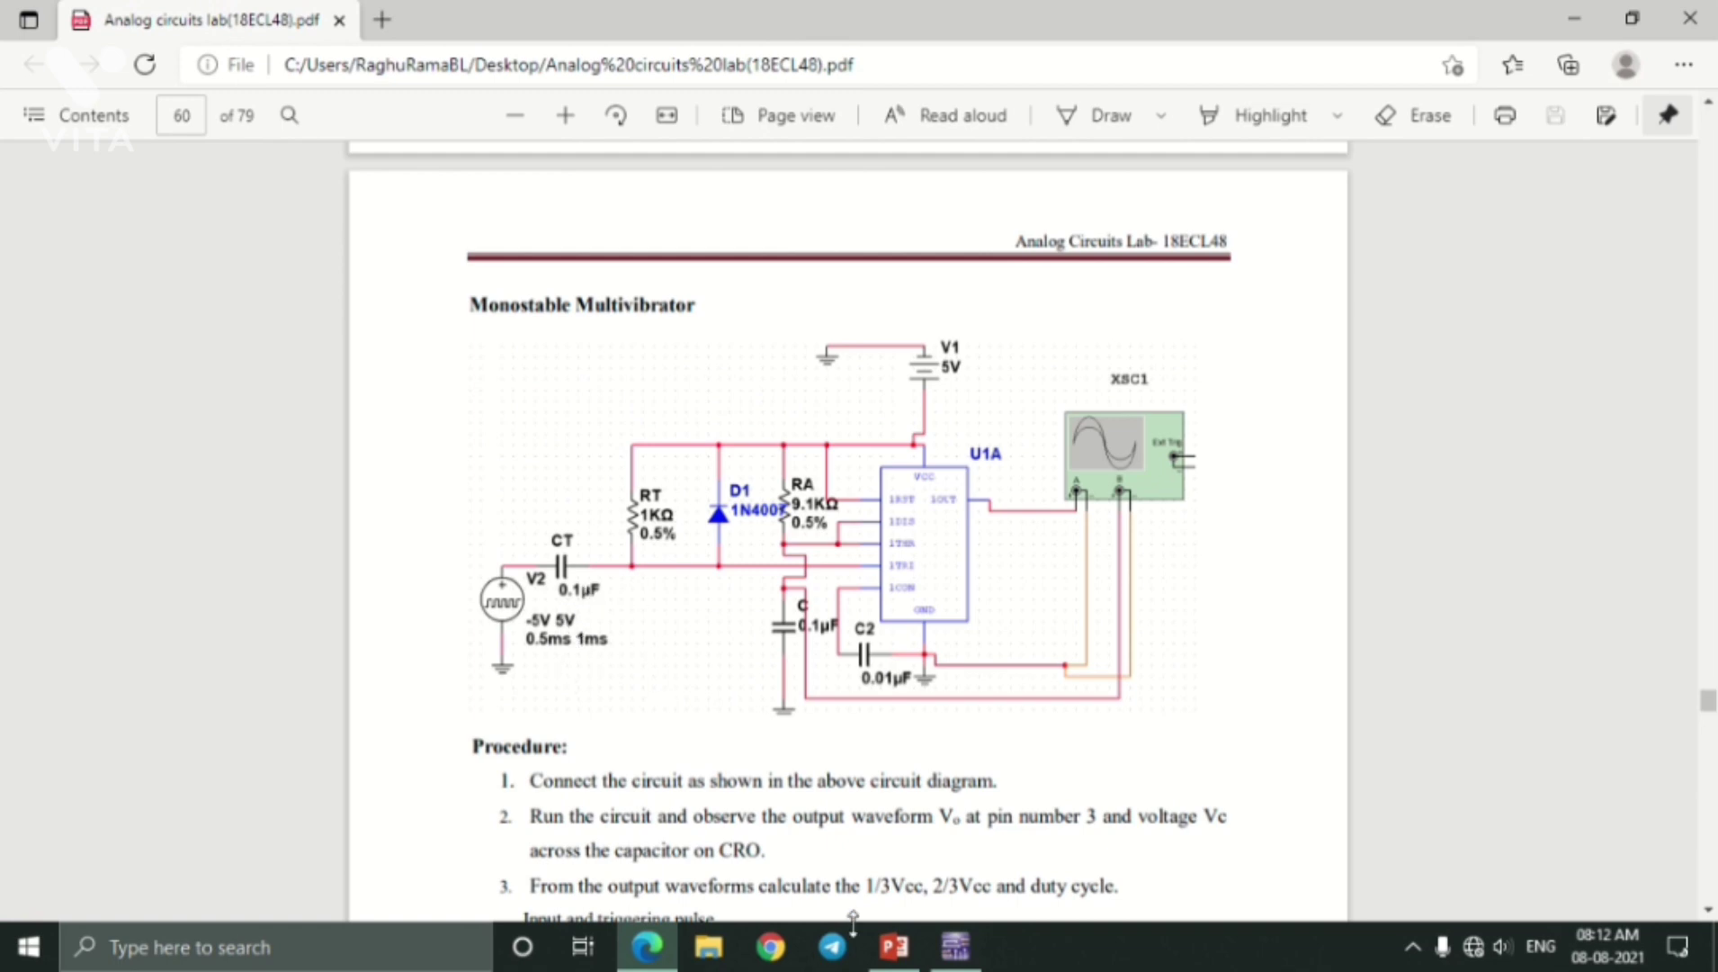
{"action": "left_click", "coordinate": [956, 946]}
{"action": "left_click", "coordinate": [459, 550]}
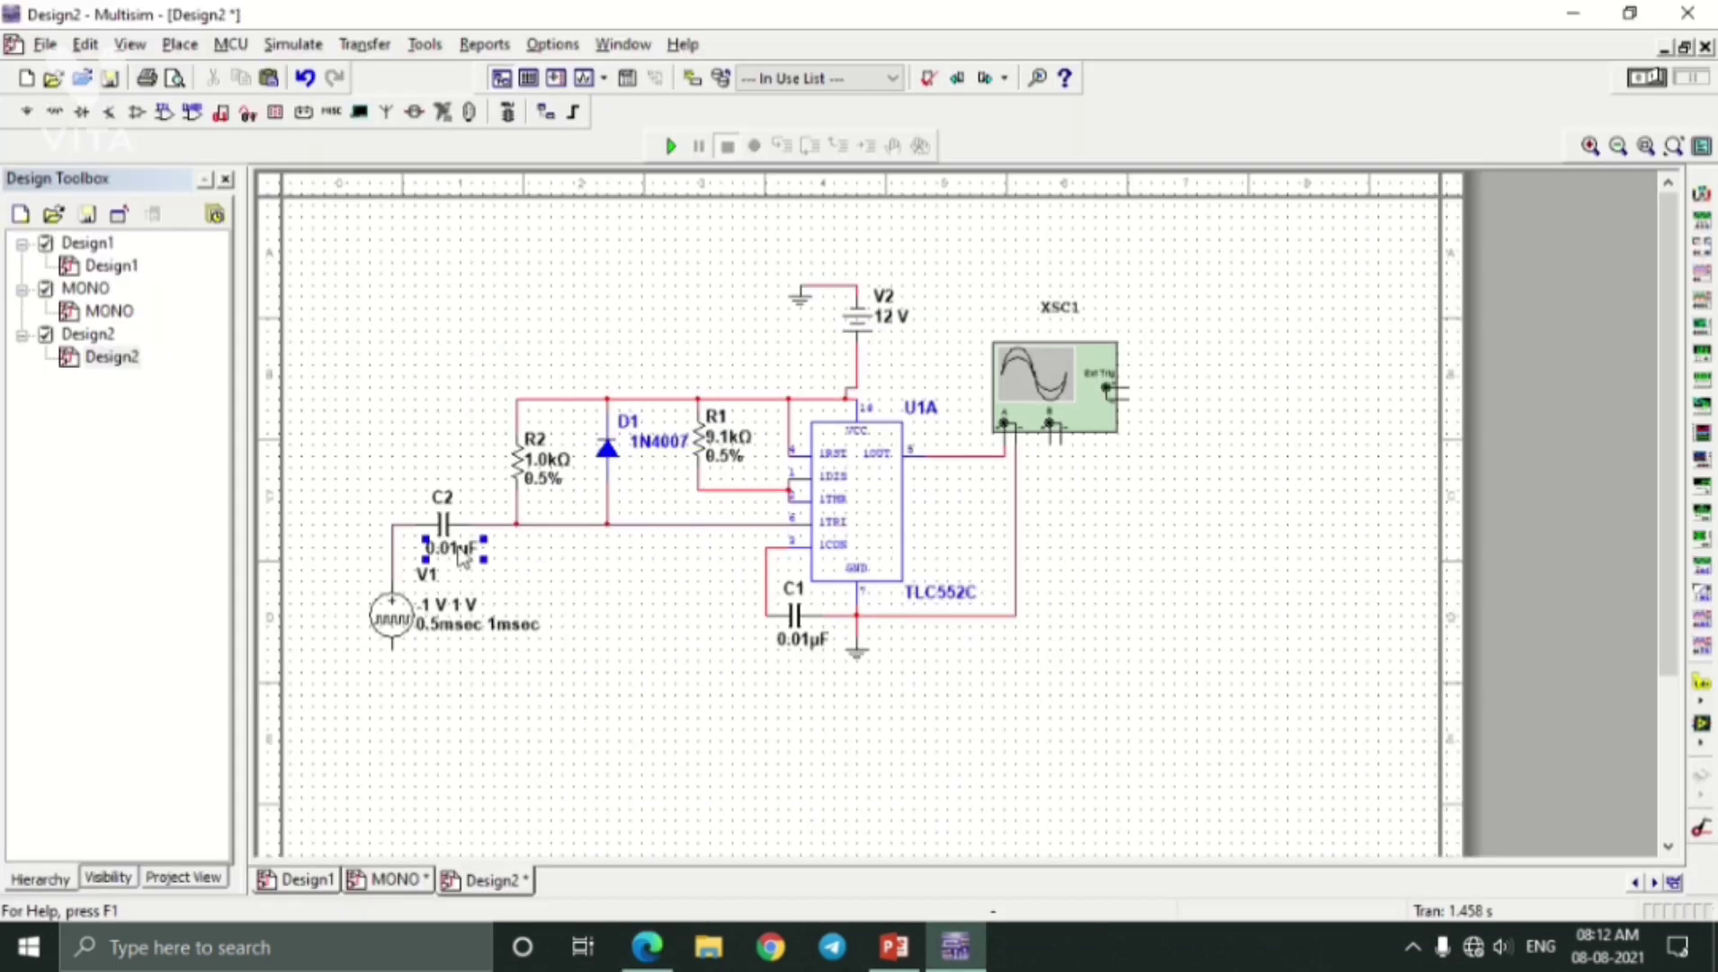
{"action": "double_click", "coordinate": [458, 550]}
{"action": "left_click", "coordinate": [807, 263]}
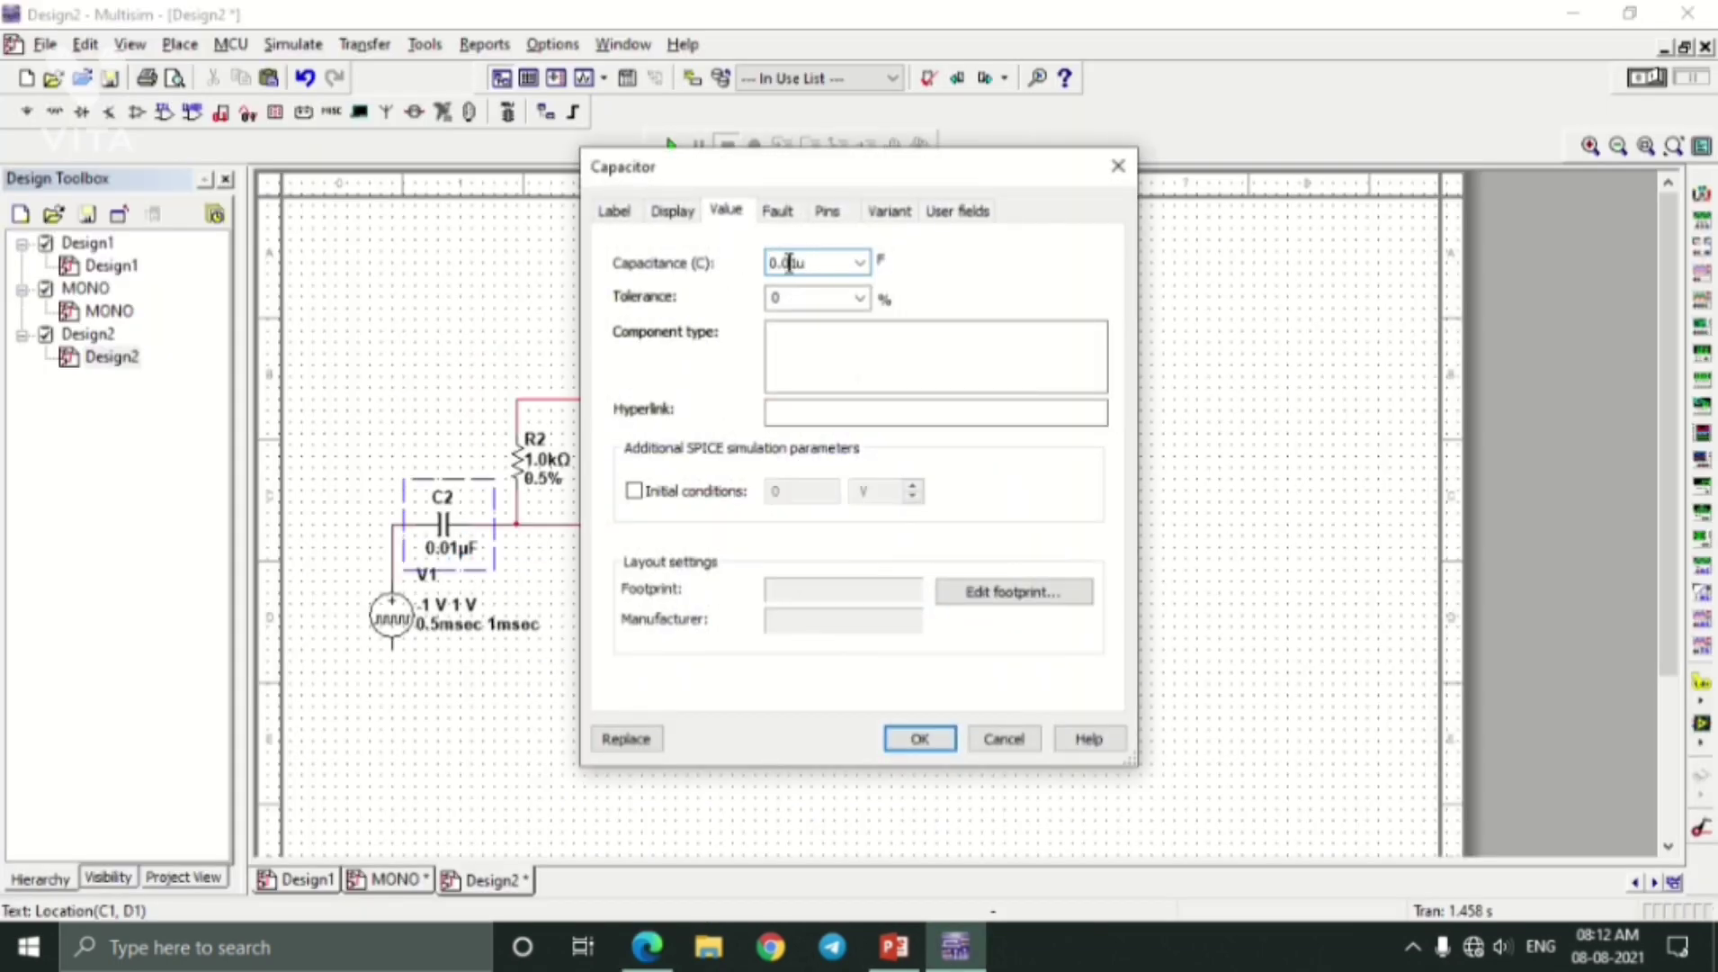
{"action": "key", "text": "Return"}
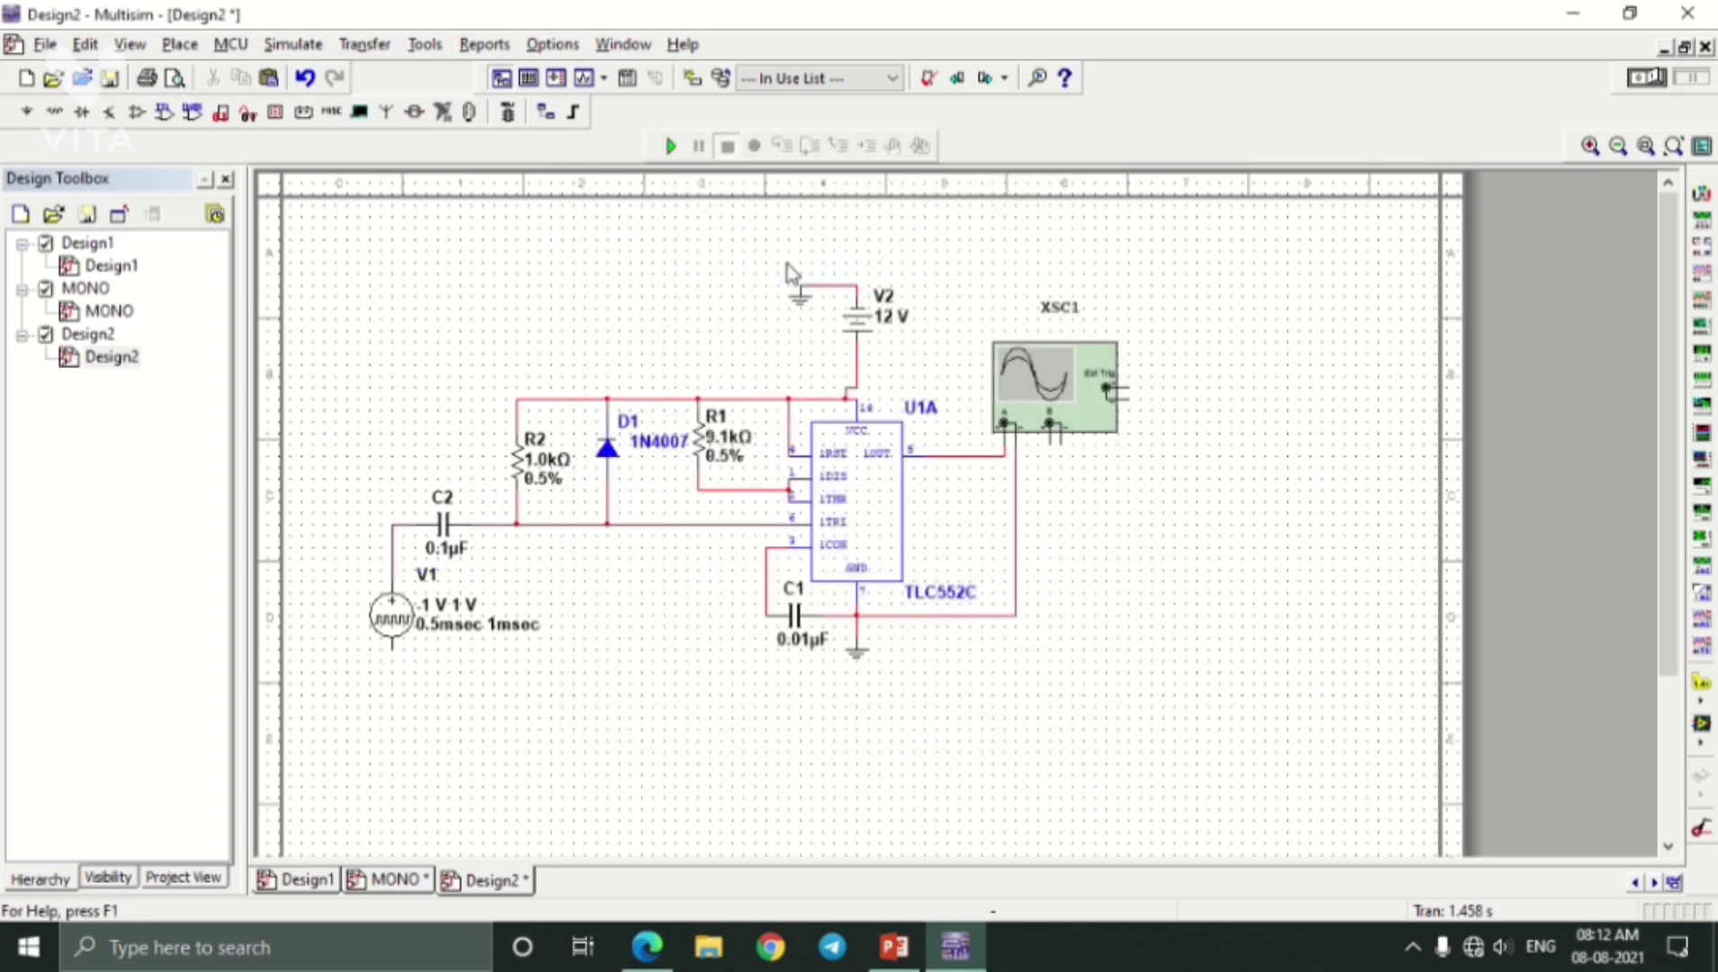
Move the pulse voltage source slightly down, below capacitor C2.
{"action": "left_click_drag", "start_coordinate": [375, 616], "coordinate": [375, 627]}
{"action": "left_click", "coordinate": [403, 693]}
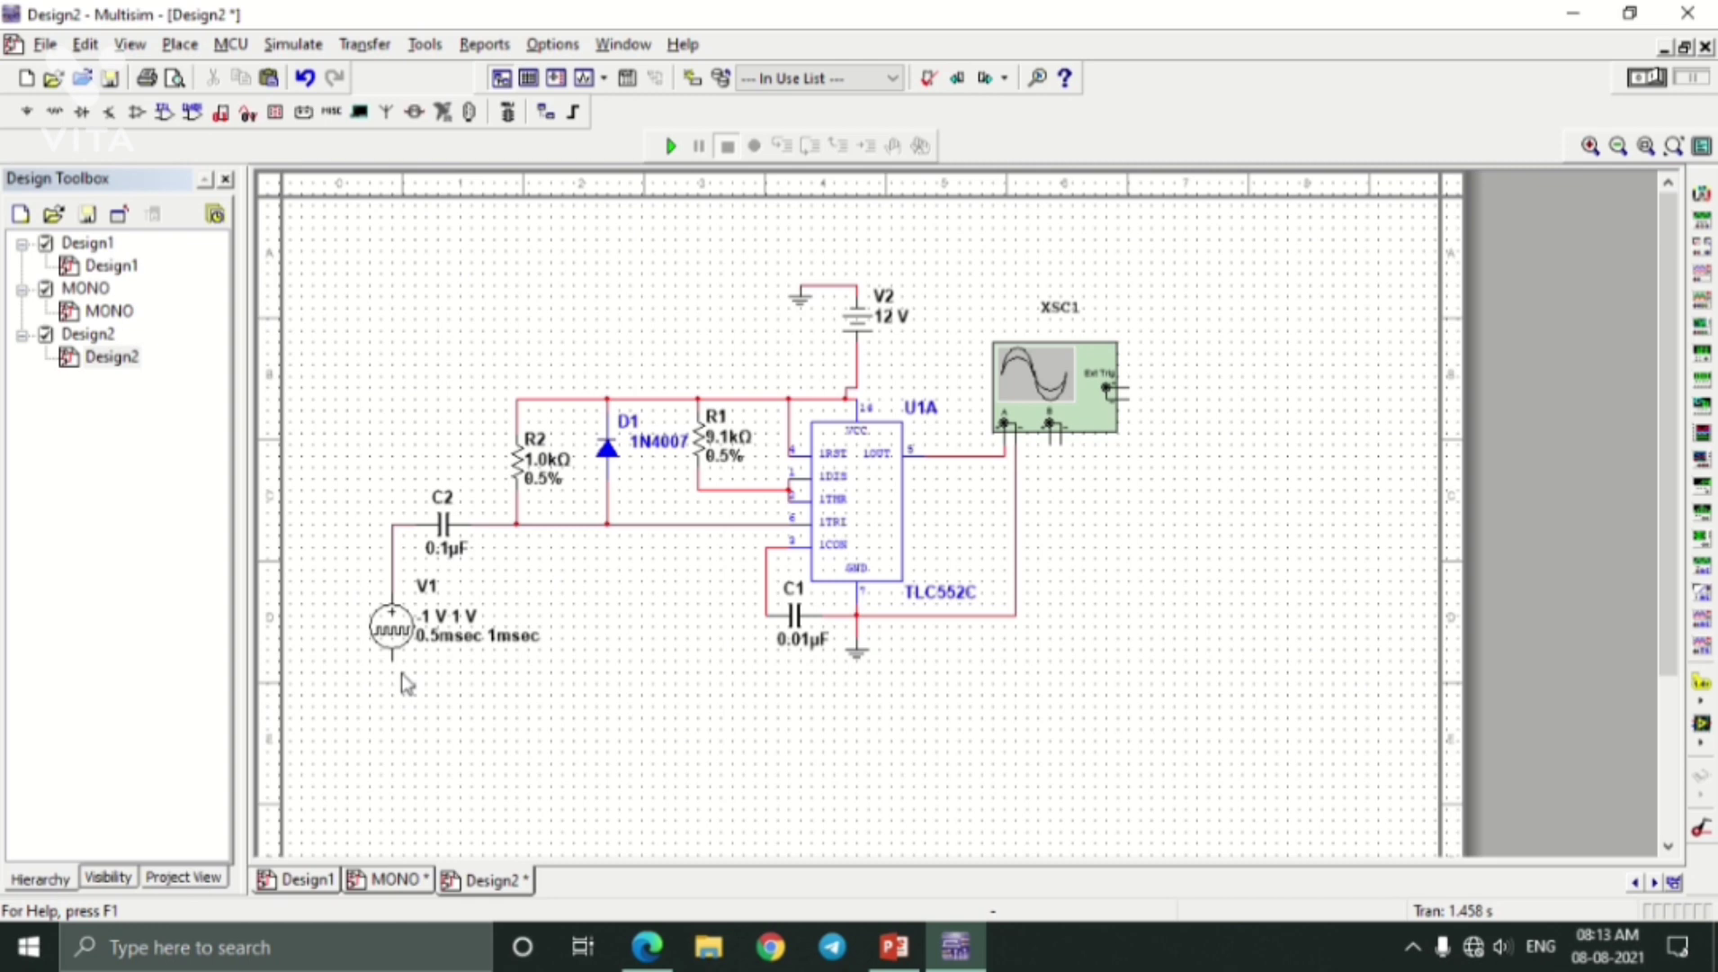
Copy the ground symbol under the timer and paste it onto the negative terminal of pulse source V1.
{"action": "right_click", "coordinate": [857, 666]}
{"action": "left_click", "coordinate": [909, 46]}
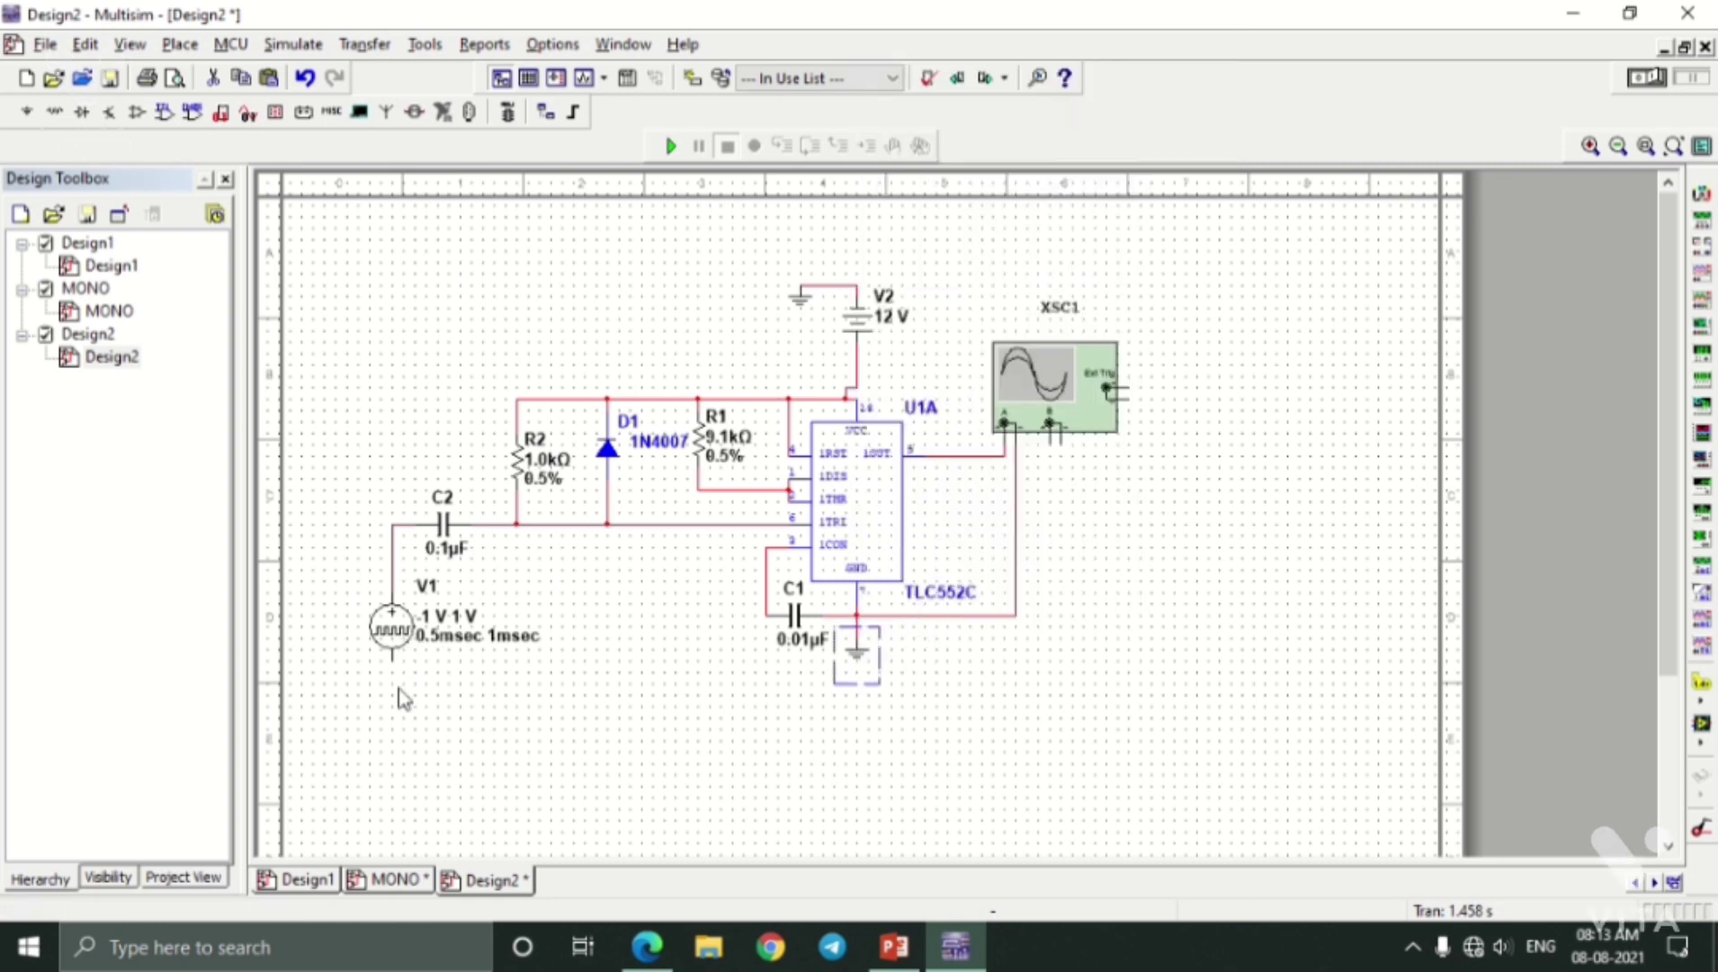
{"action": "right_click", "coordinate": [277, 644]}
{"action": "right_click", "coordinate": [378, 684]}
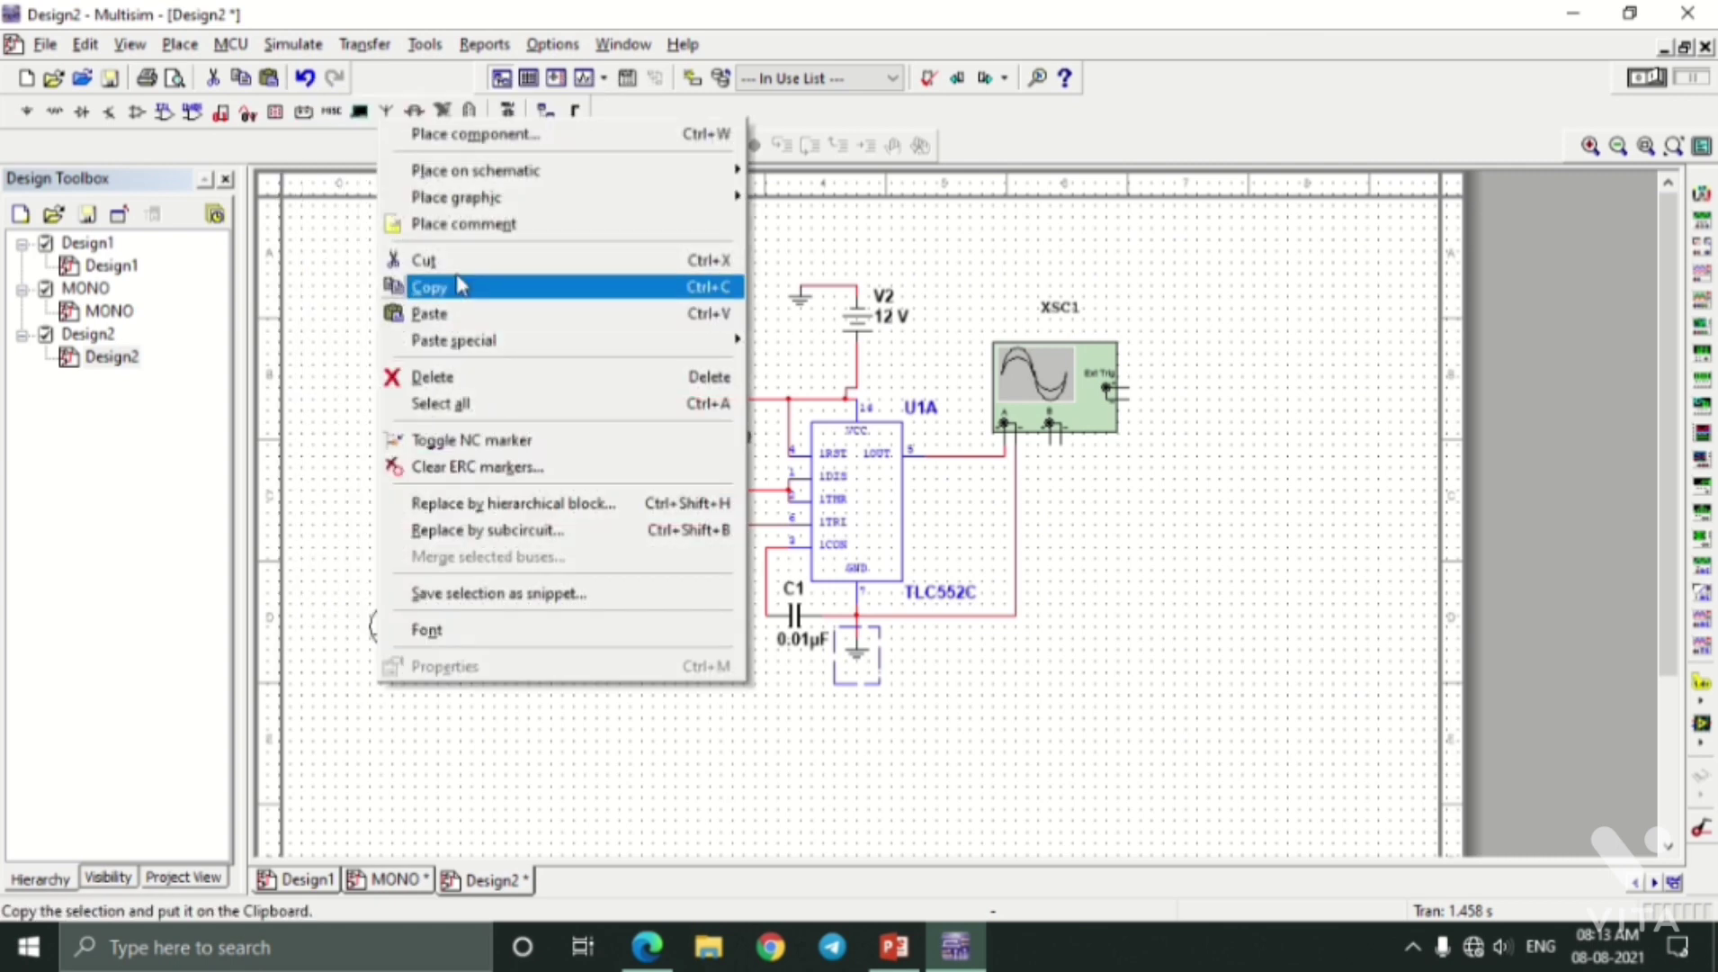
{"action": "left_click", "coordinate": [468, 313]}
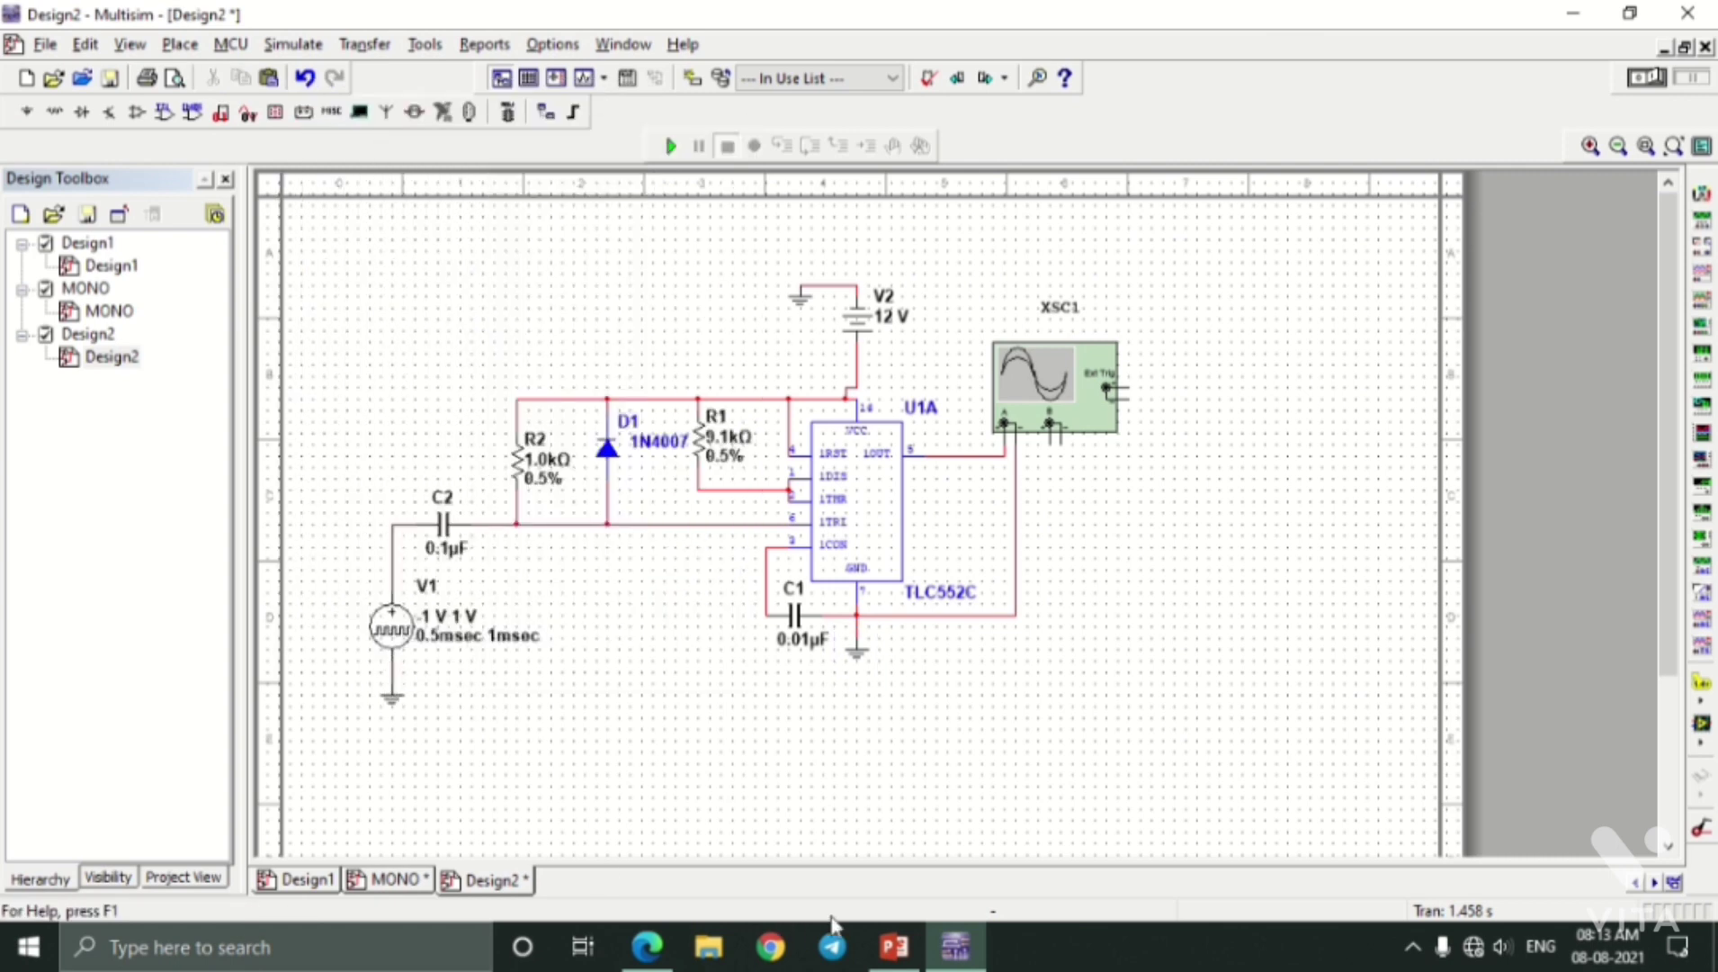
{"action": "left_click", "coordinate": [647, 946]}
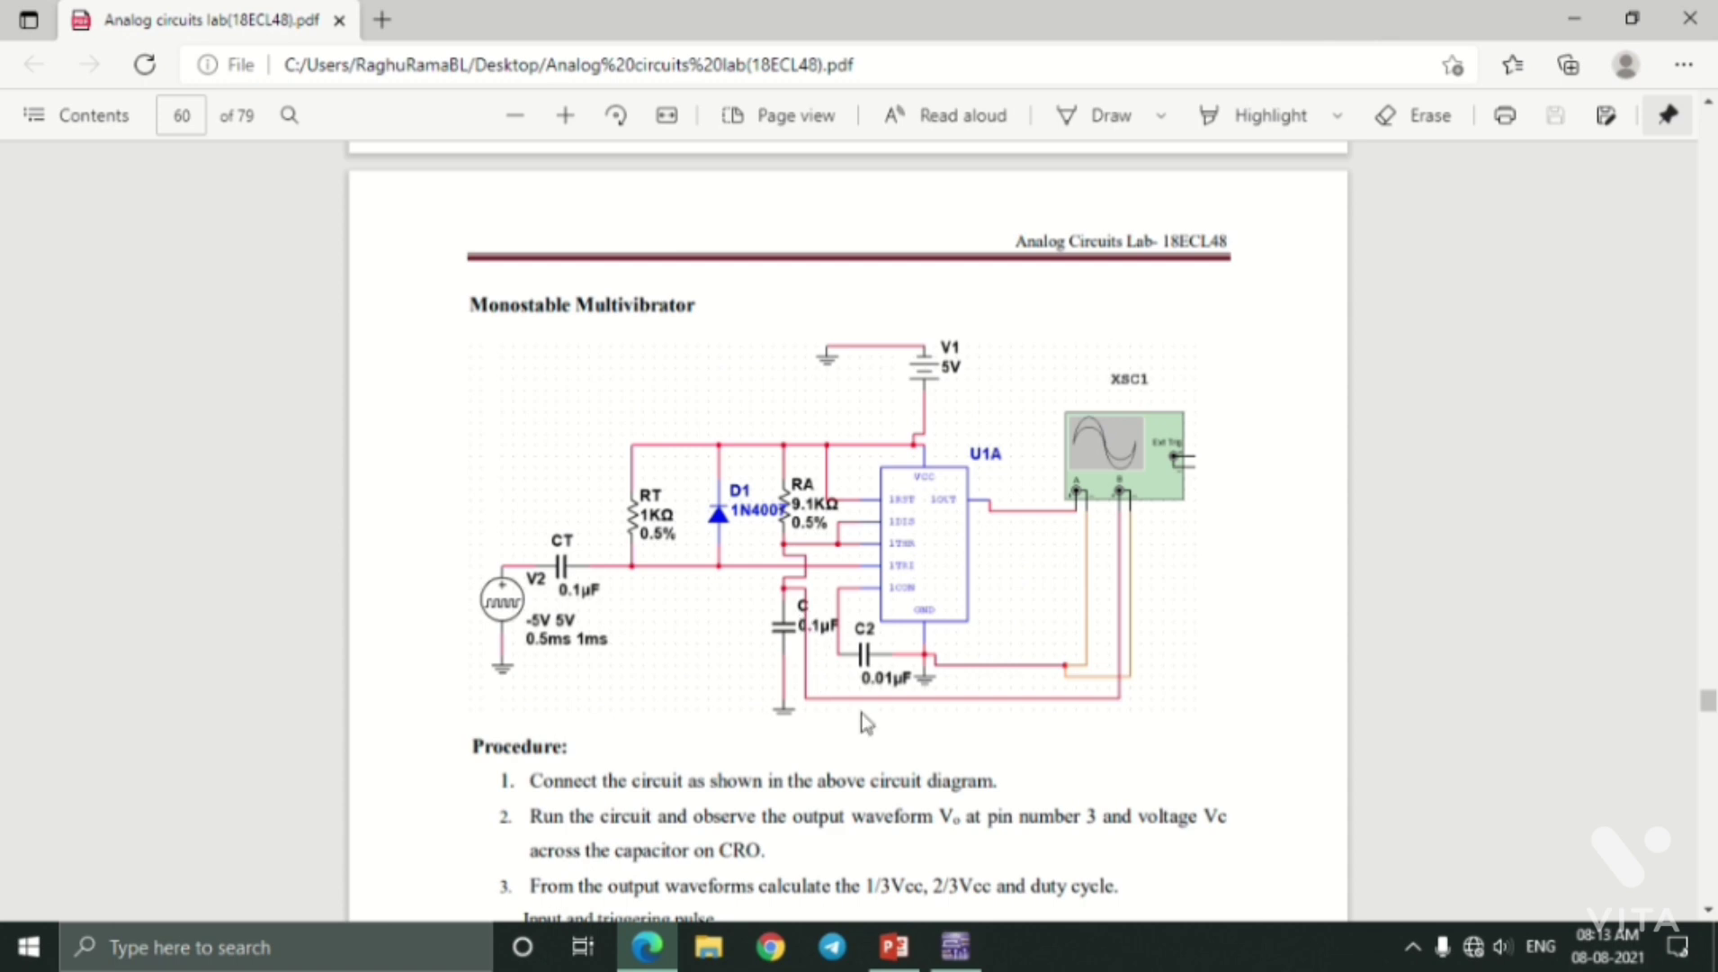
{"action": "left_click", "coordinate": [955, 945]}
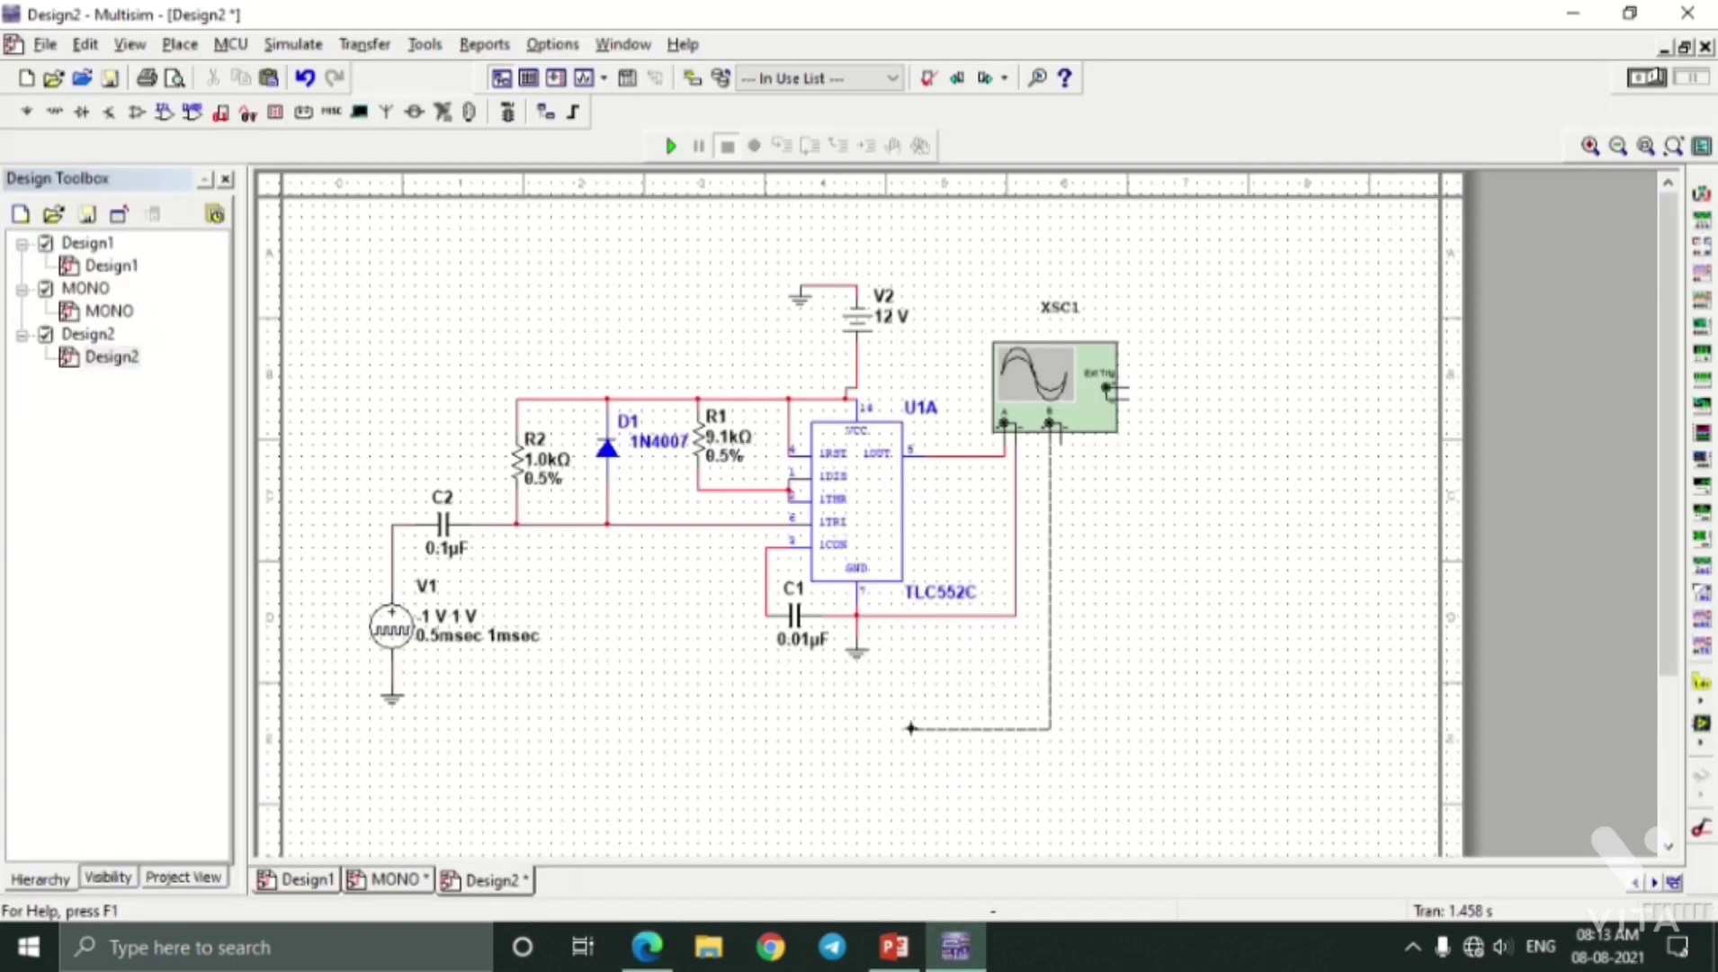
{"action": "key", "text": "Escape"}
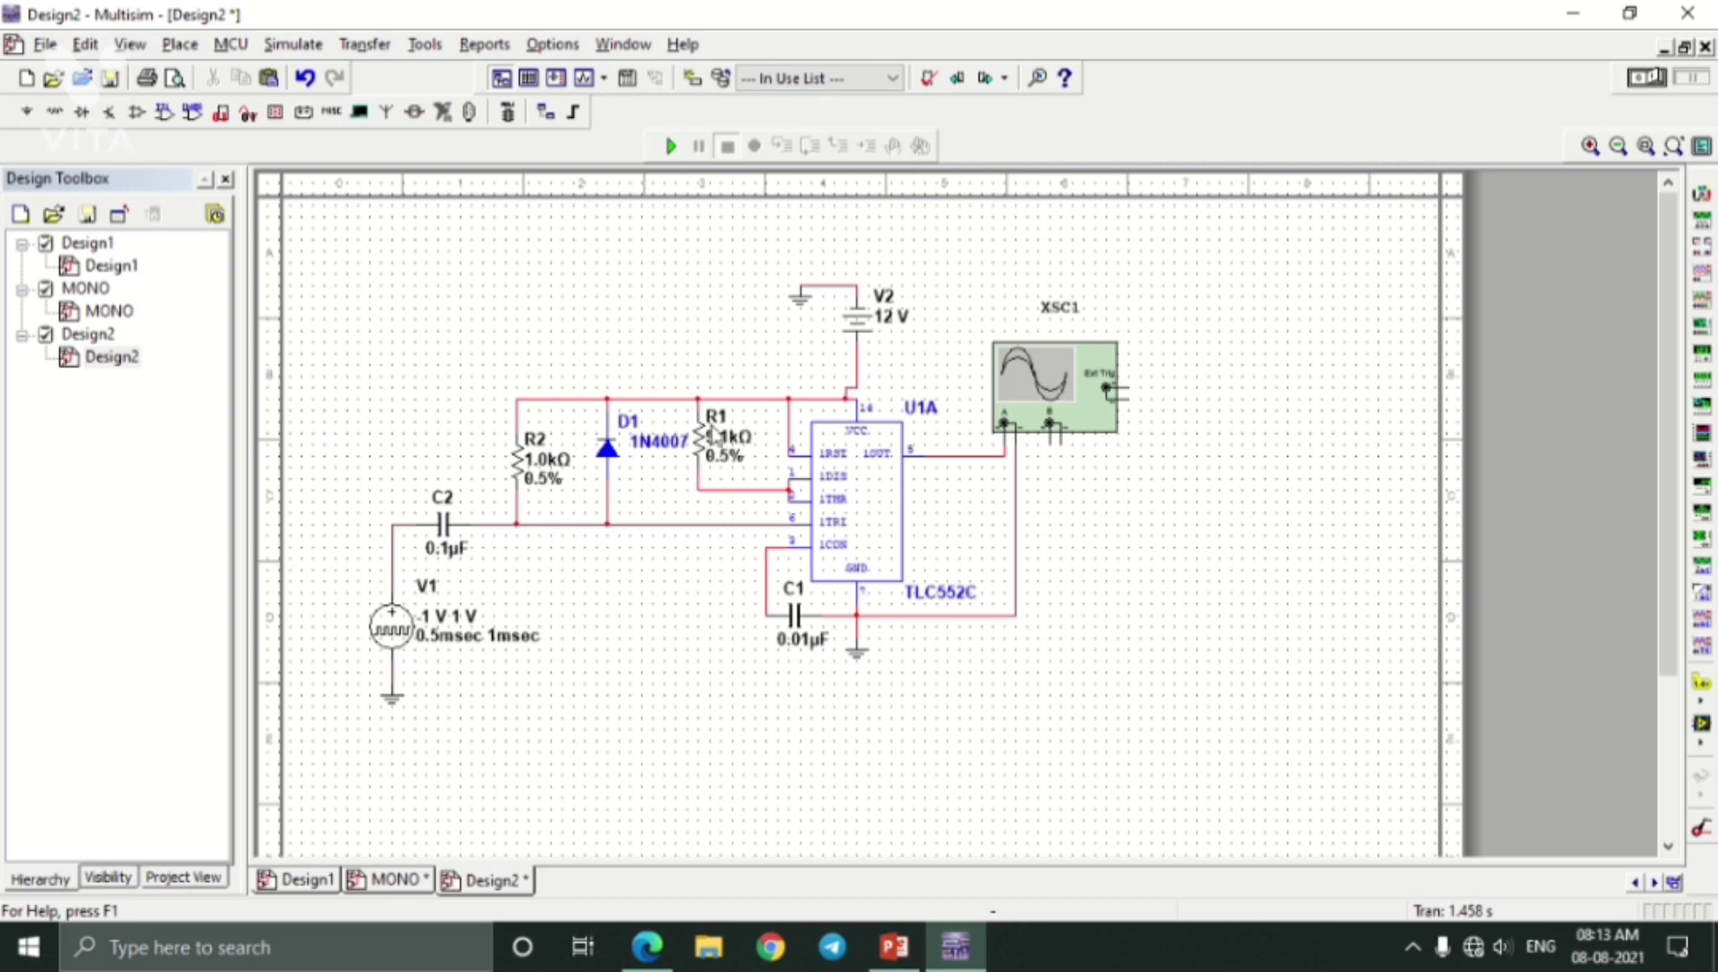
Check the timing capacitor in Edge's PDF diagram, then in Multisim paste a copy of C1 below R1 and rotate it 90° counter clockwise.
{"action": "left_click", "coordinate": [673, 952]}
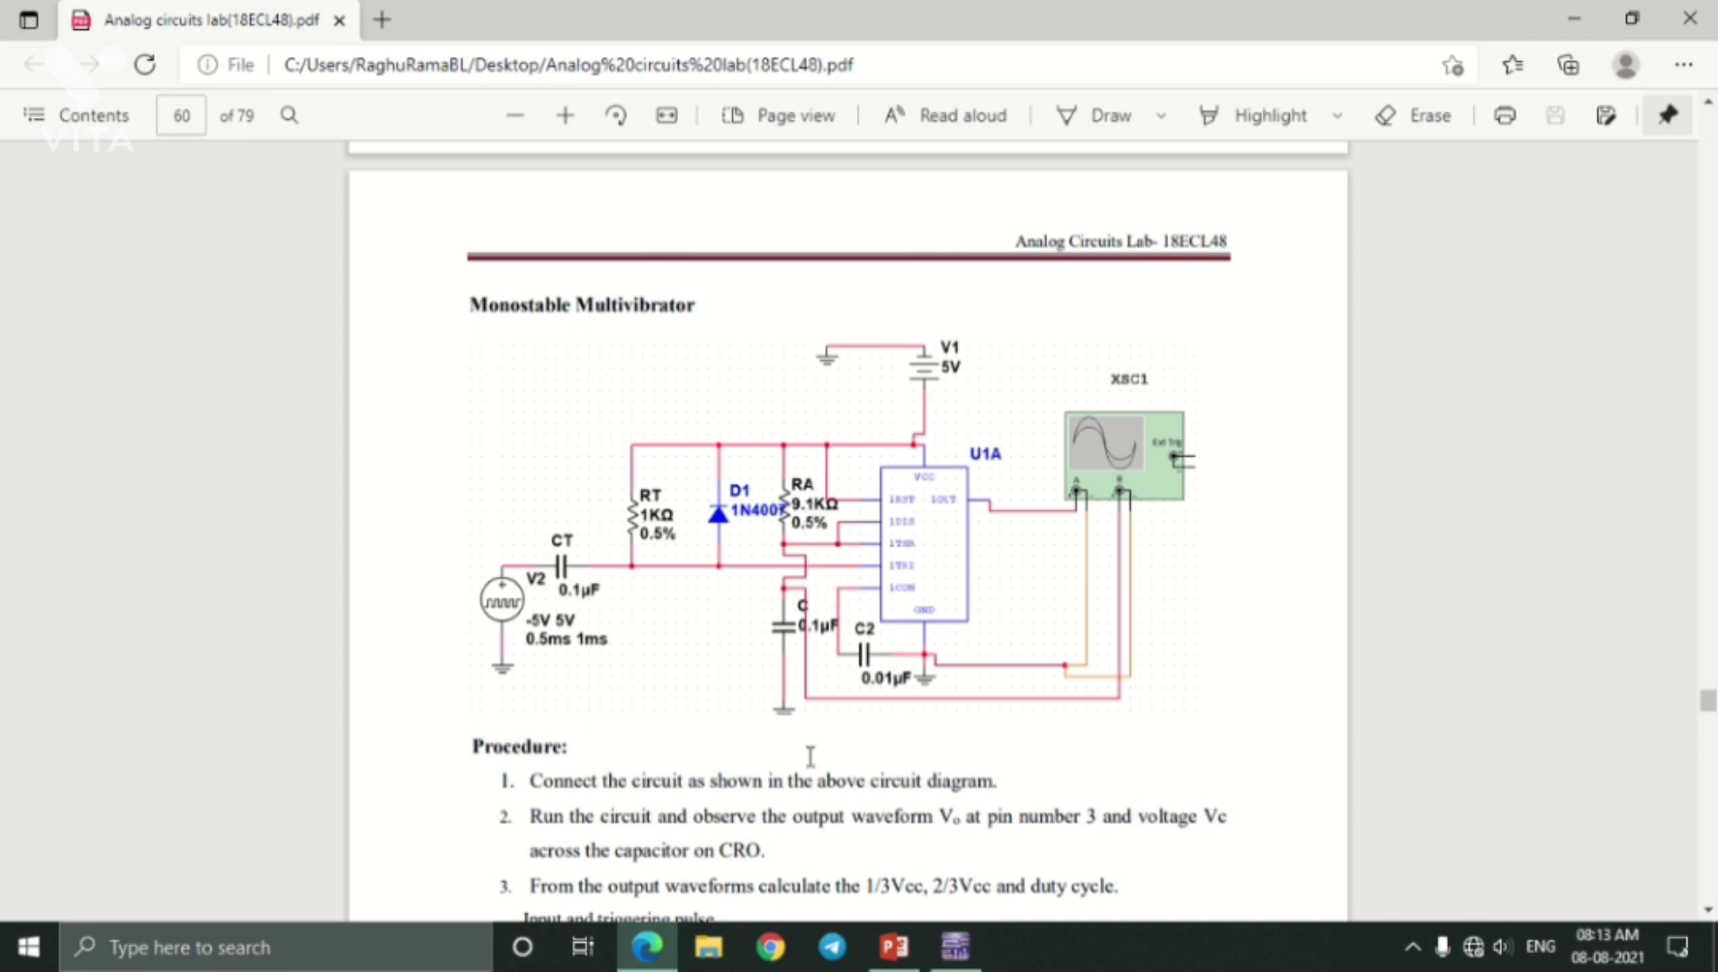
{"action": "left_click", "coordinate": [955, 947]}
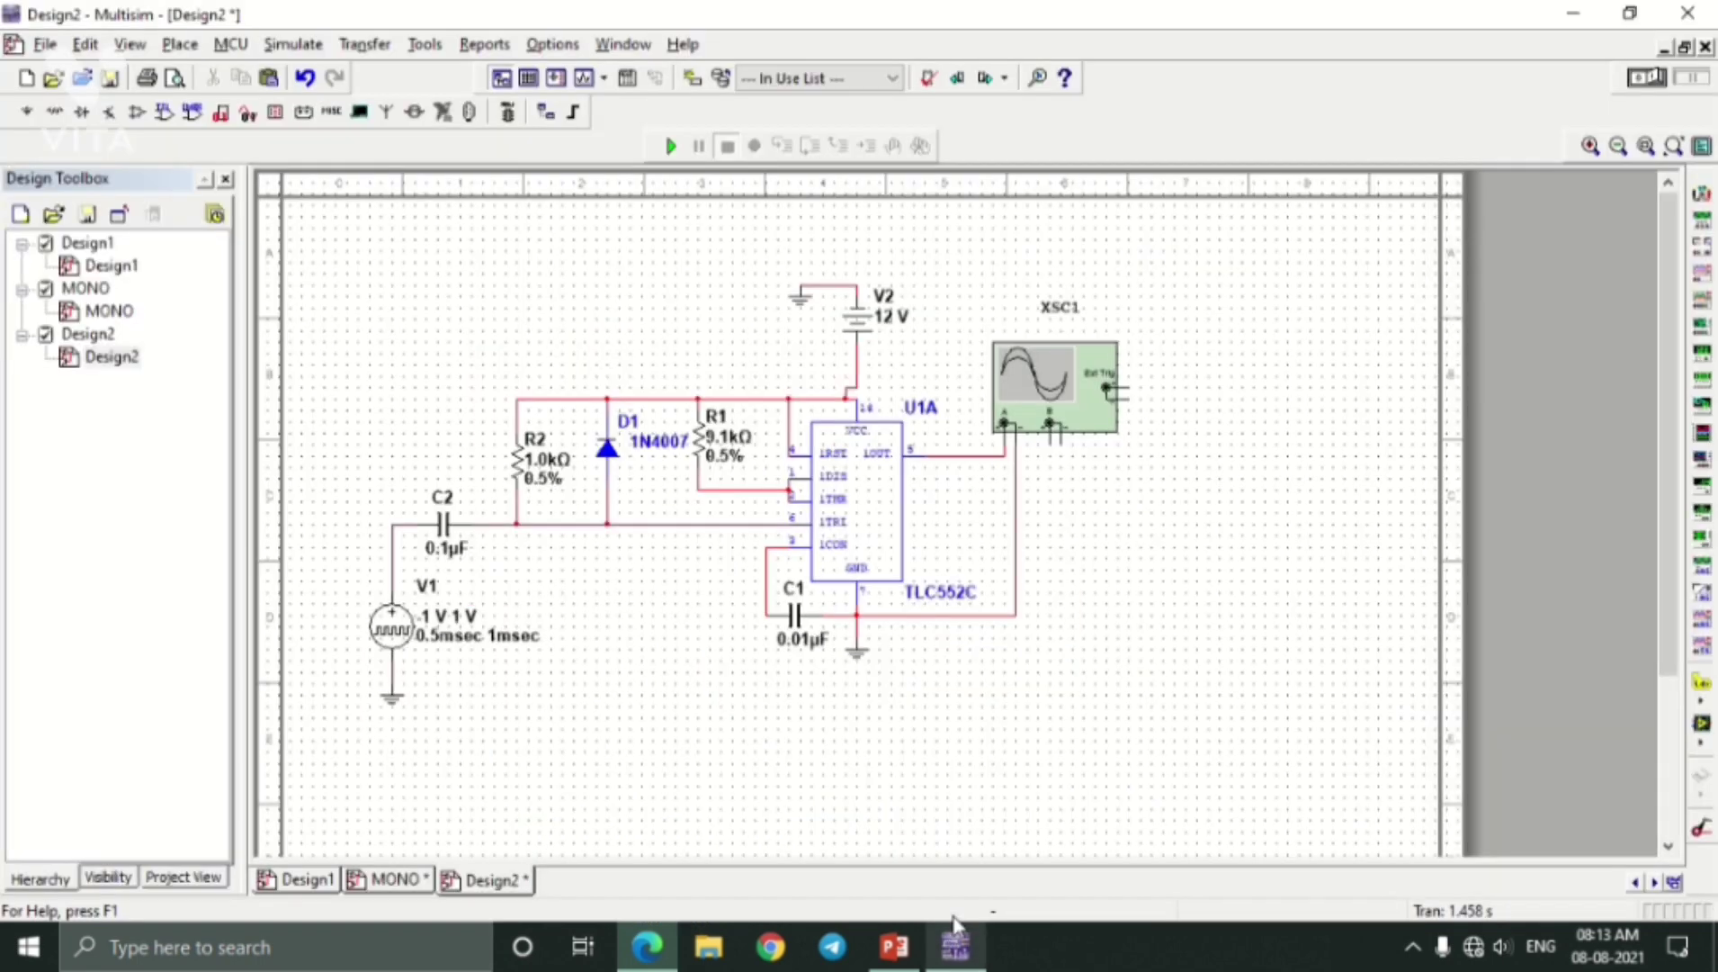
{"action": "right_click", "coordinate": [805, 618]}
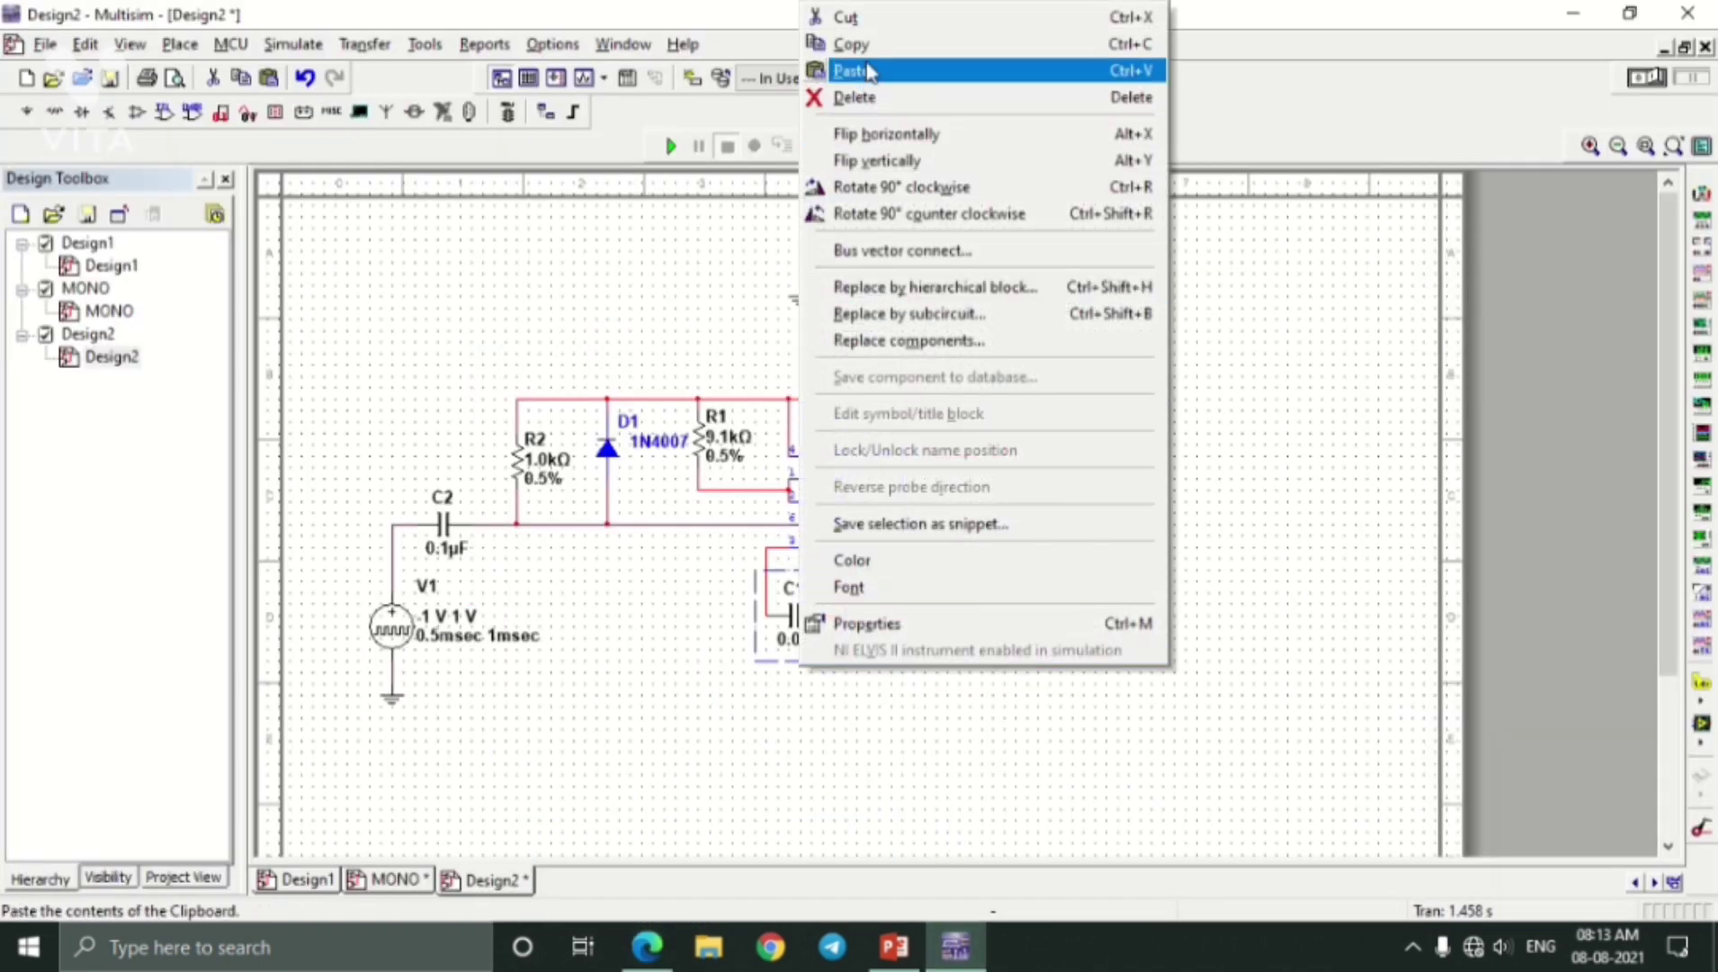
{"action": "left_click", "coordinate": [869, 46]}
{"action": "right_click", "coordinate": [632, 545]}
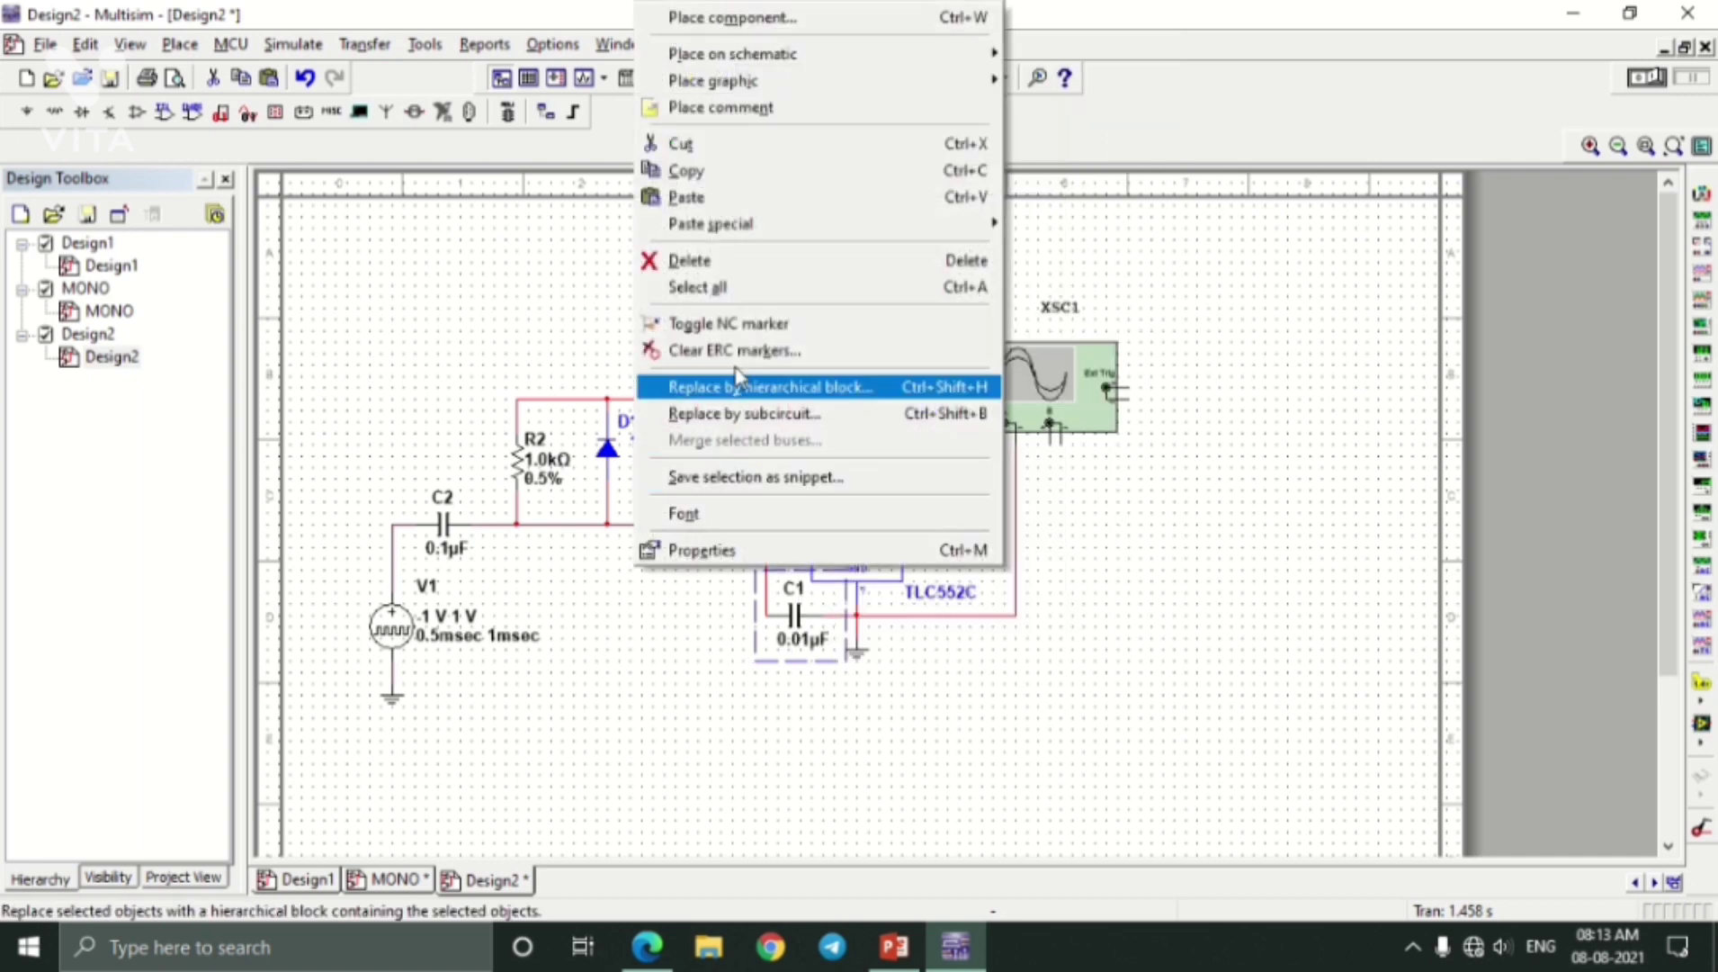
{"action": "left_click", "coordinate": [686, 196]}
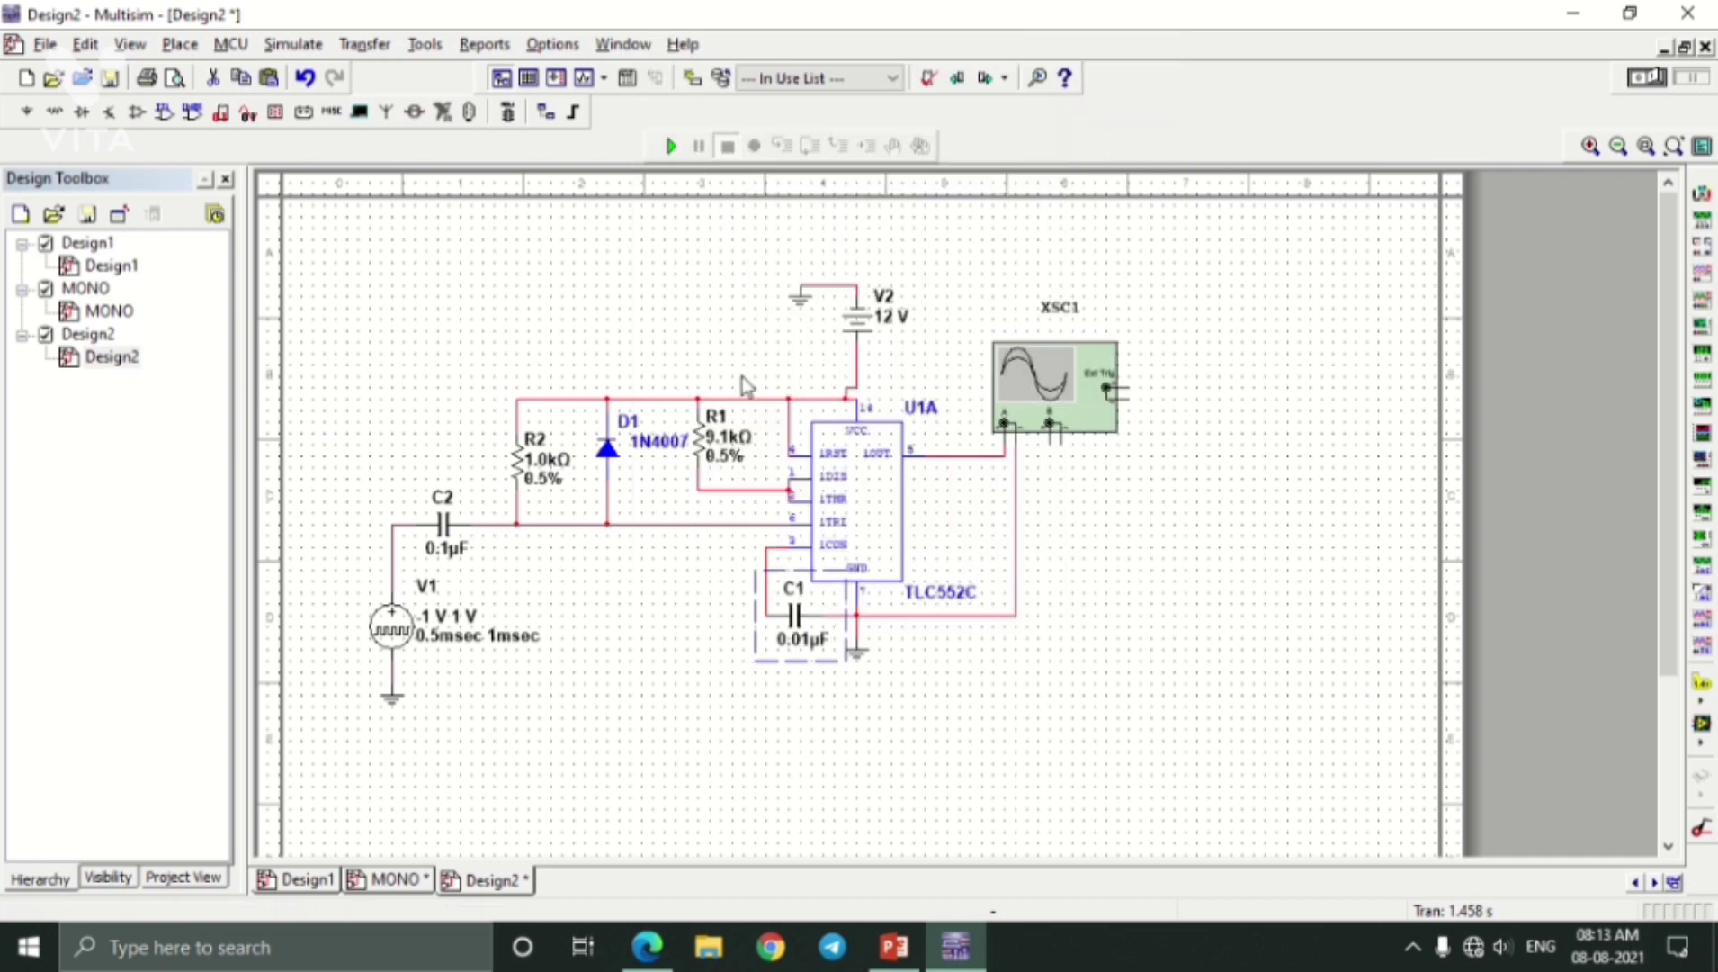
{"action": "left_click", "coordinate": [692, 589]}
{"action": "right_click", "coordinate": [702, 594]}
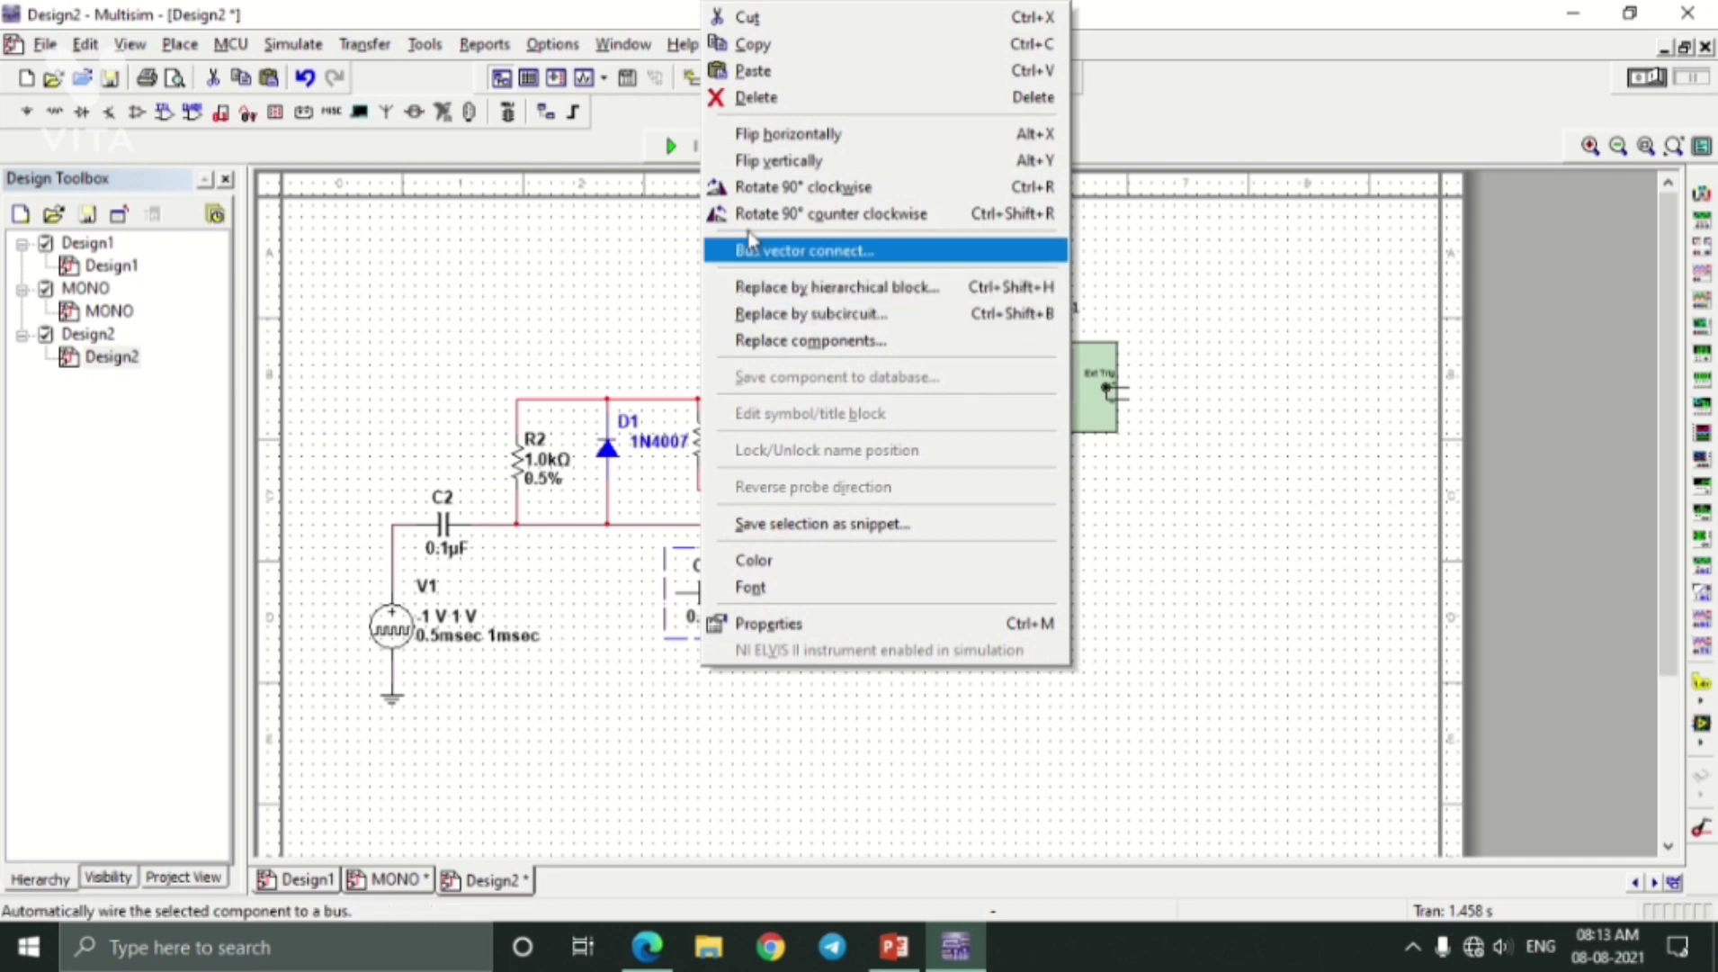
{"action": "left_click", "coordinate": [809, 214]}
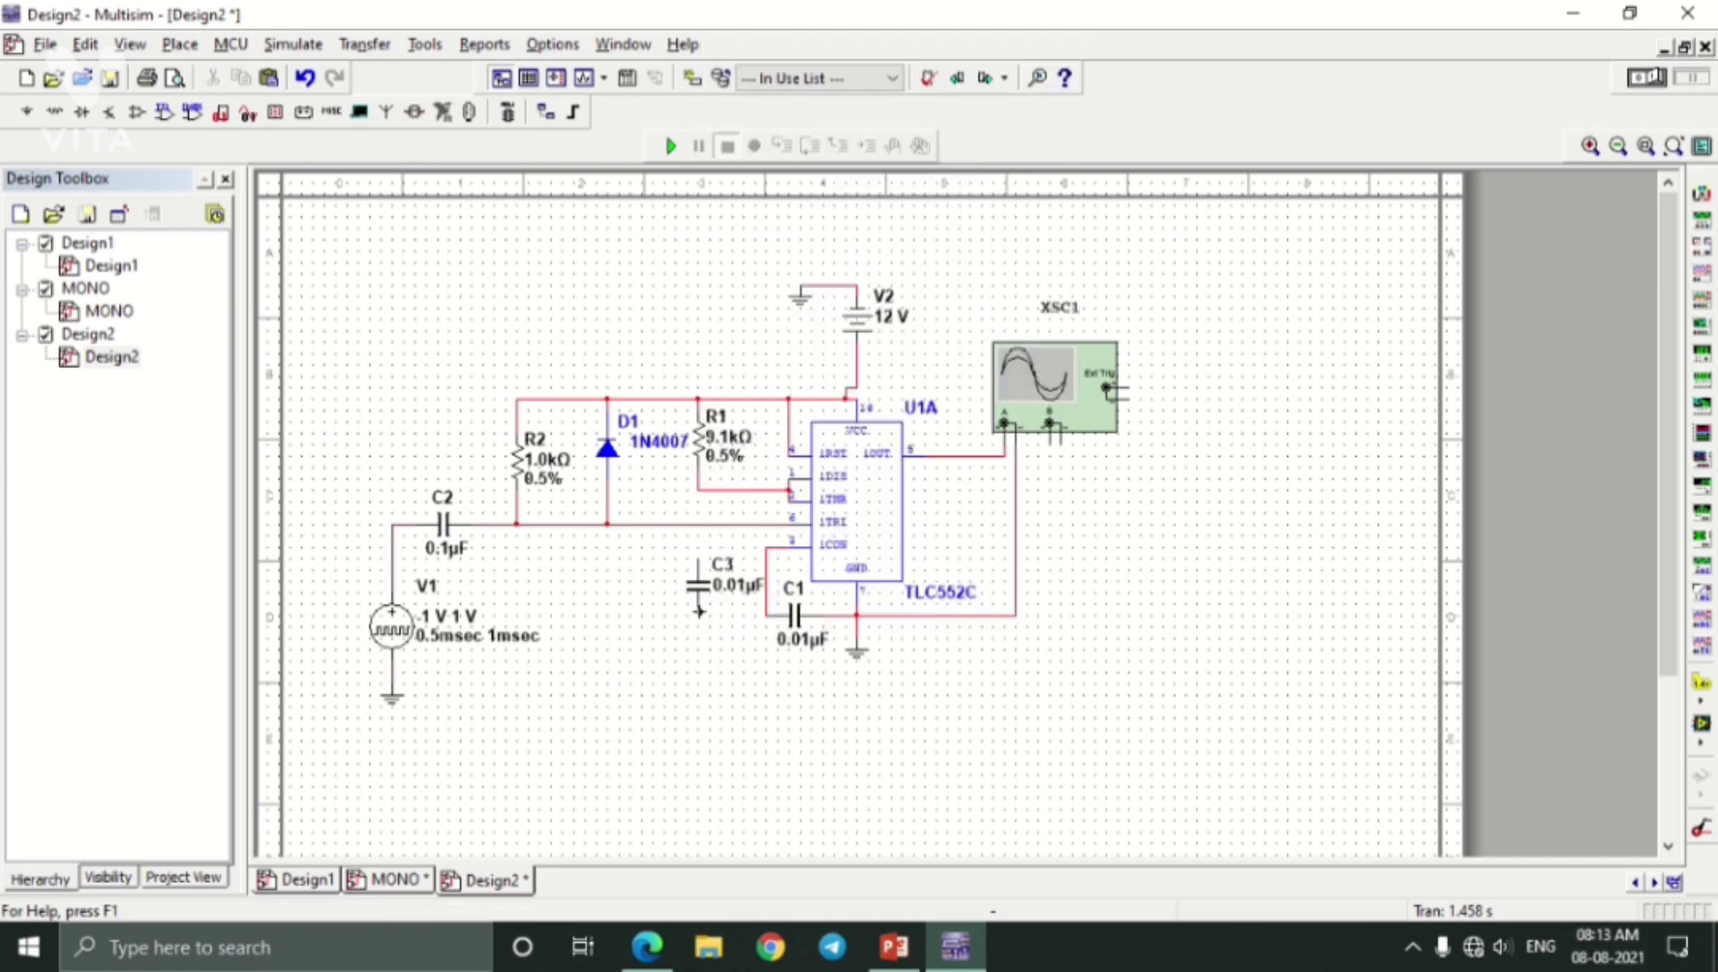
Check the timing capacitor's value in Edge's PDF, set C3 to 0.1 µF in Multisim, and wire its upper end to R1's lower node.
{"action": "left_click", "coordinate": [647, 945]}
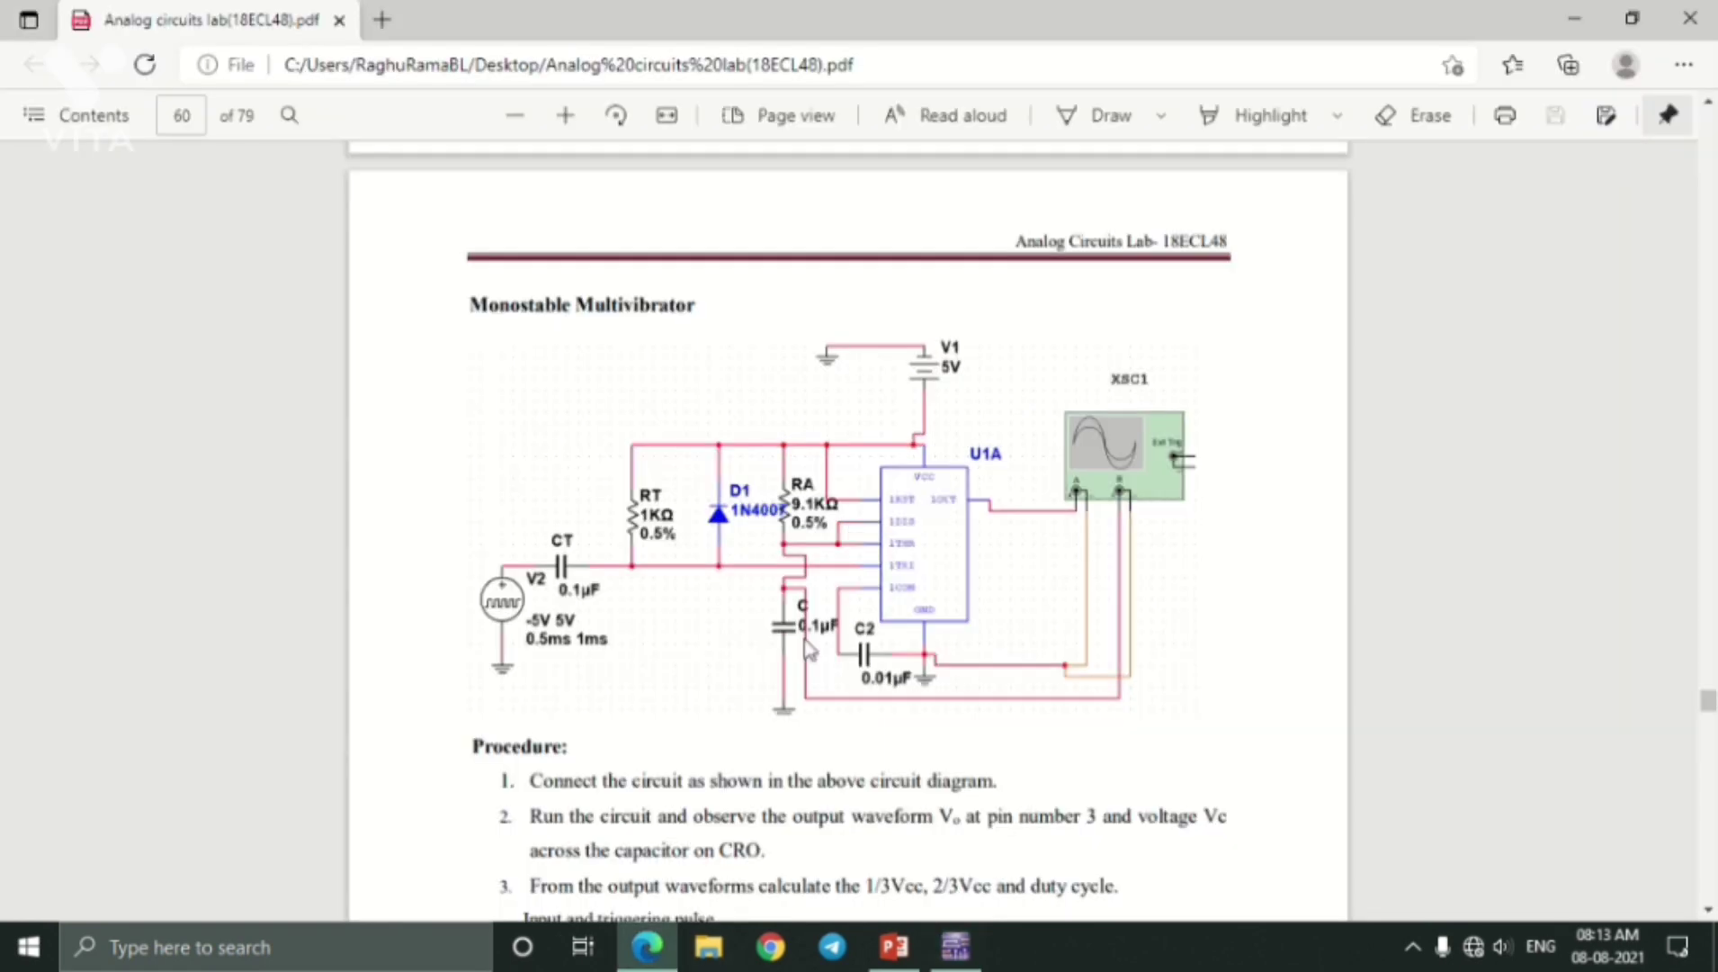
{"action": "left_click", "coordinate": [952, 946]}
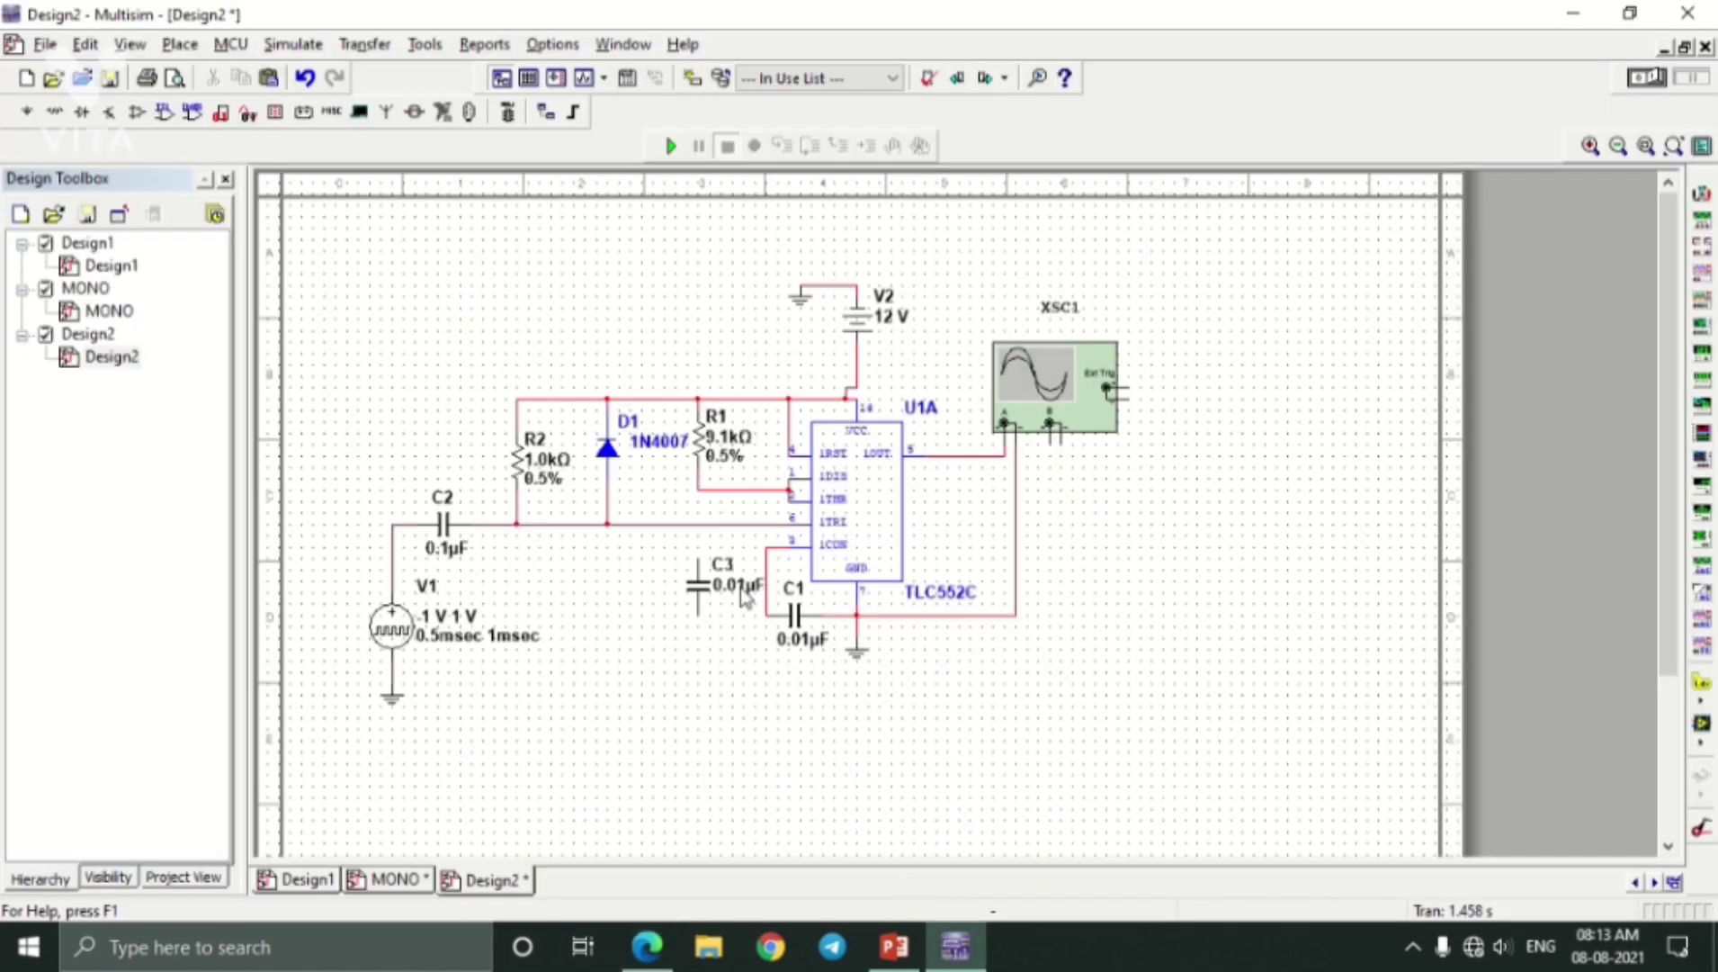
{"action": "double_click", "coordinate": [829, 535]}
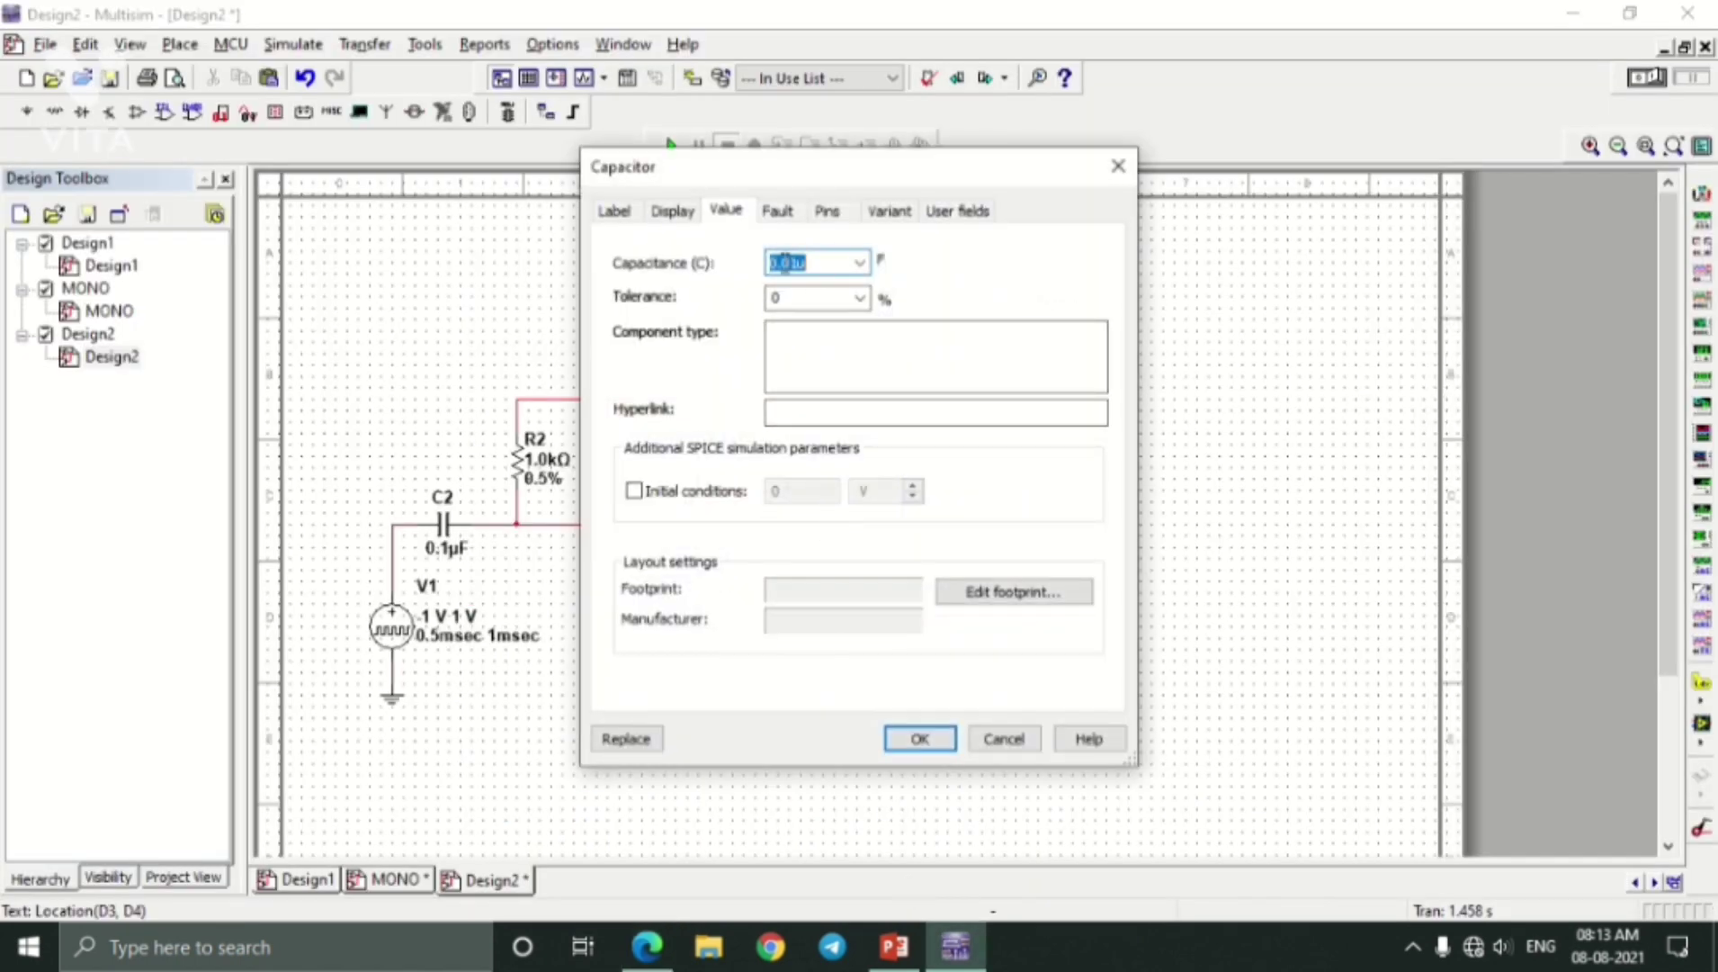
{"action": "left_click", "coordinate": [782, 261]}
{"action": "key", "text": "Return"}
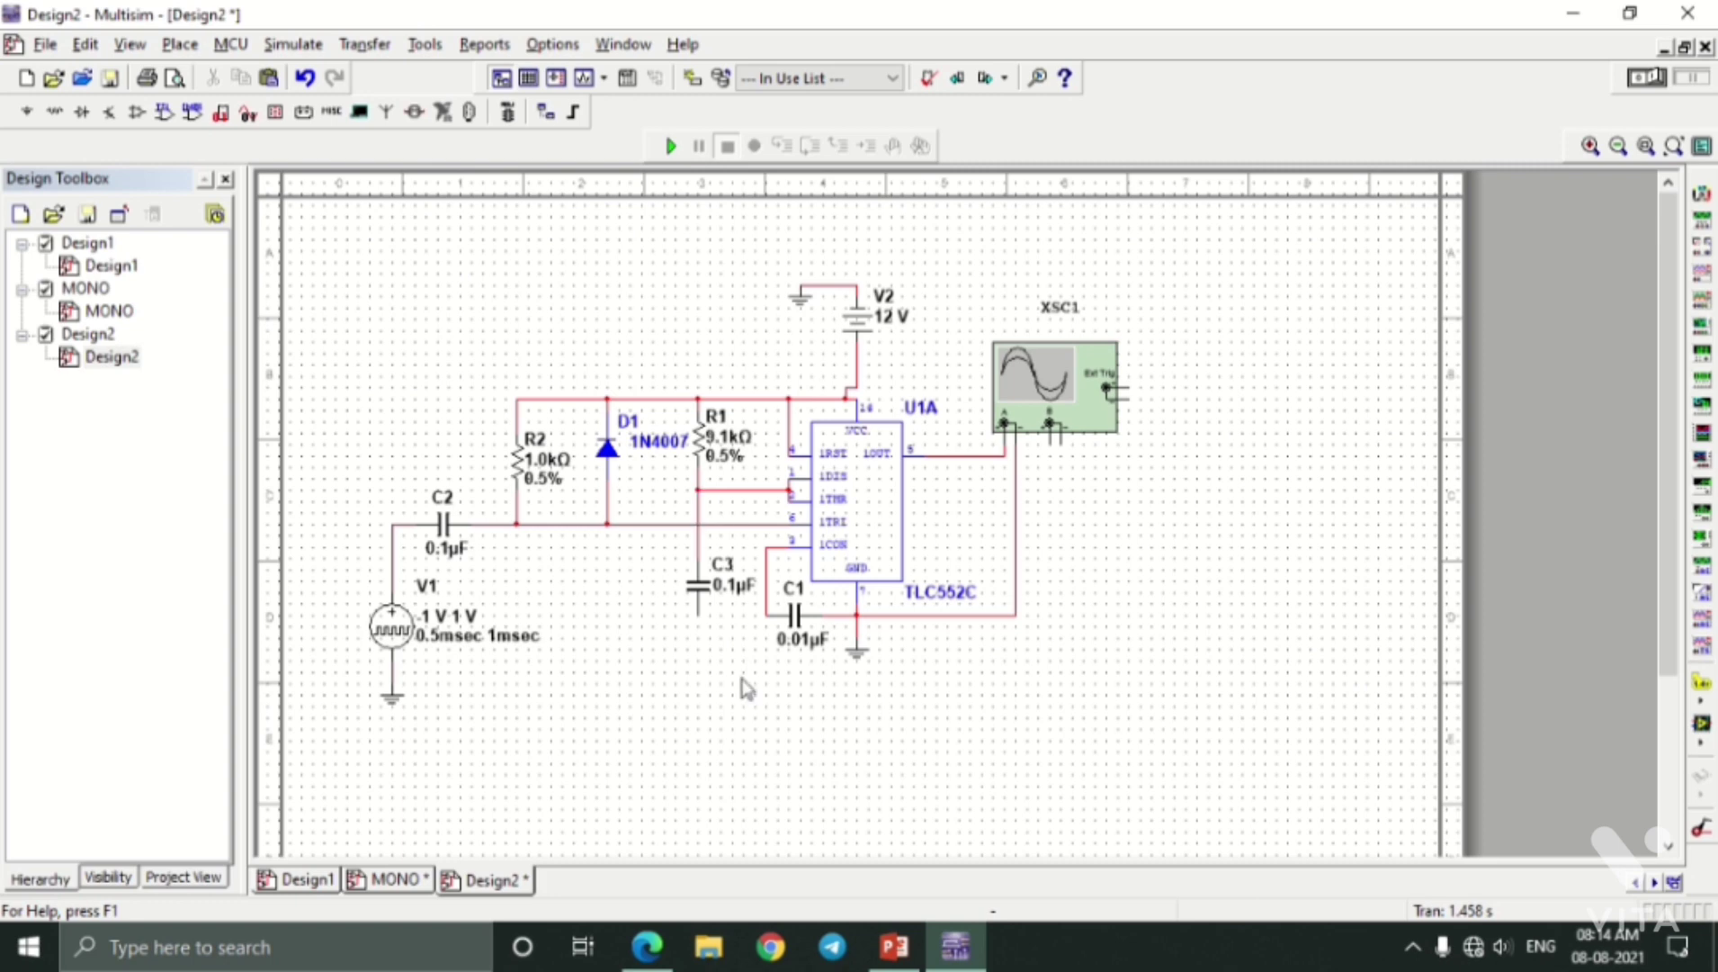
{"action": "right_click", "coordinate": [852, 663]}
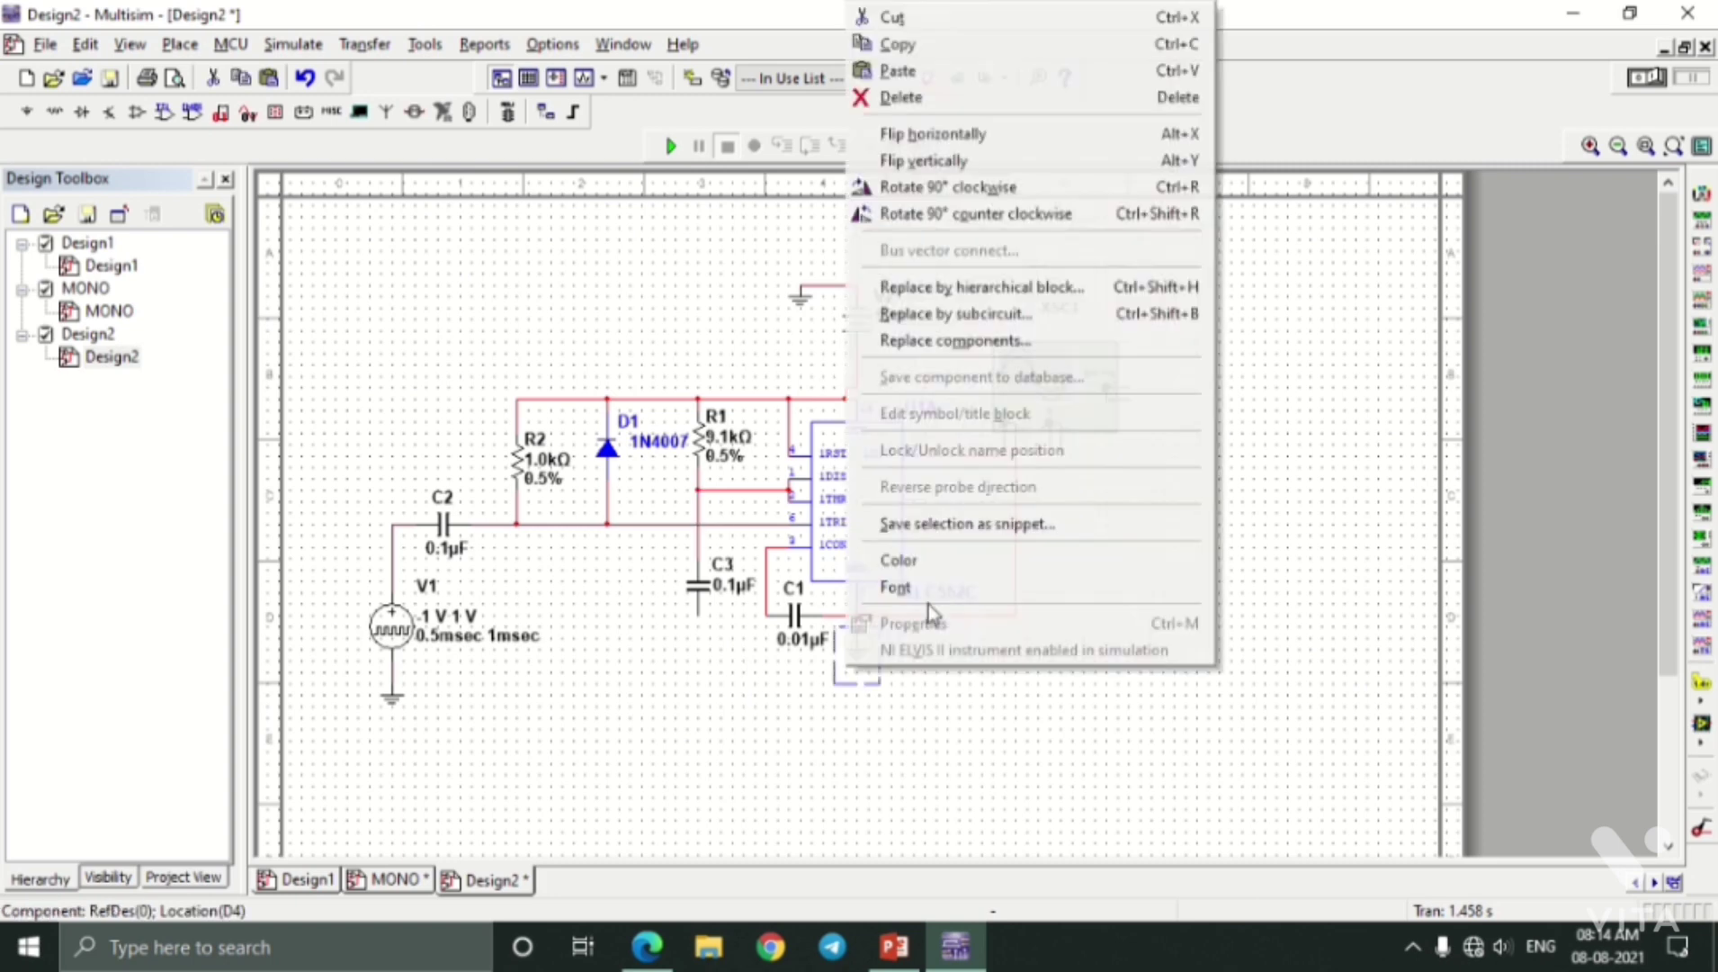
{"action": "left_click", "coordinate": [907, 45]}
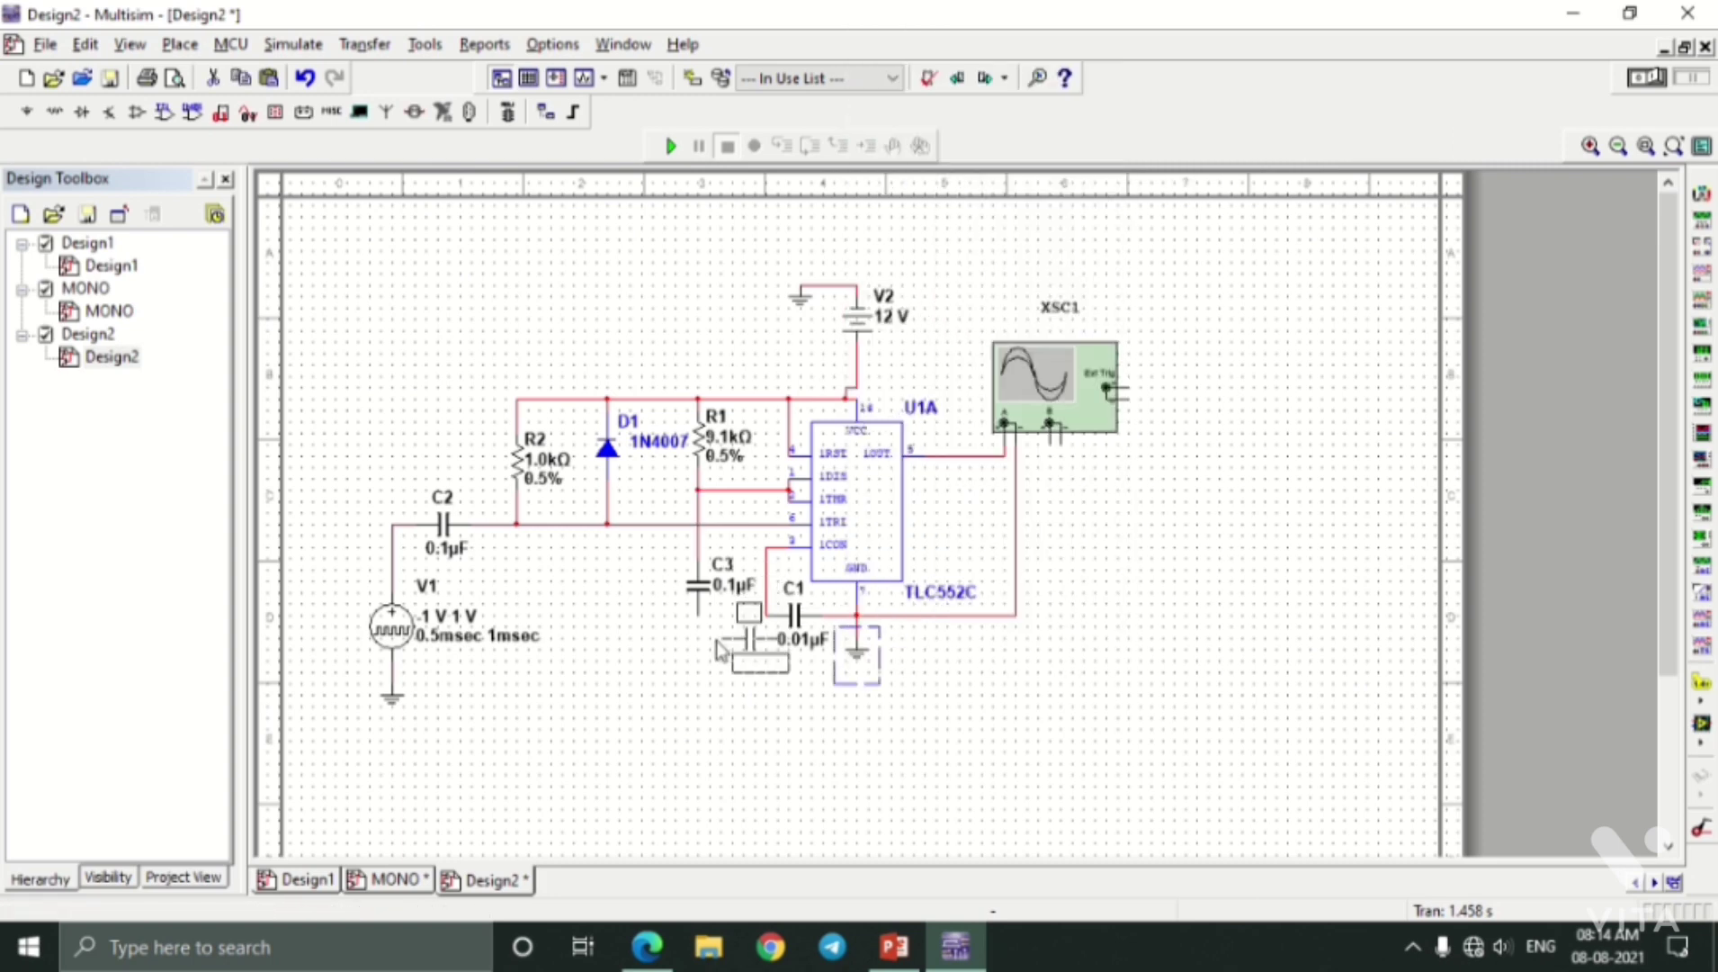
{"action": "key", "text": "Escape"}
Copy the ground symbol under the timer and paste it onto the lower end of capacitor C3.
{"action": "right_click", "coordinate": [851, 660]}
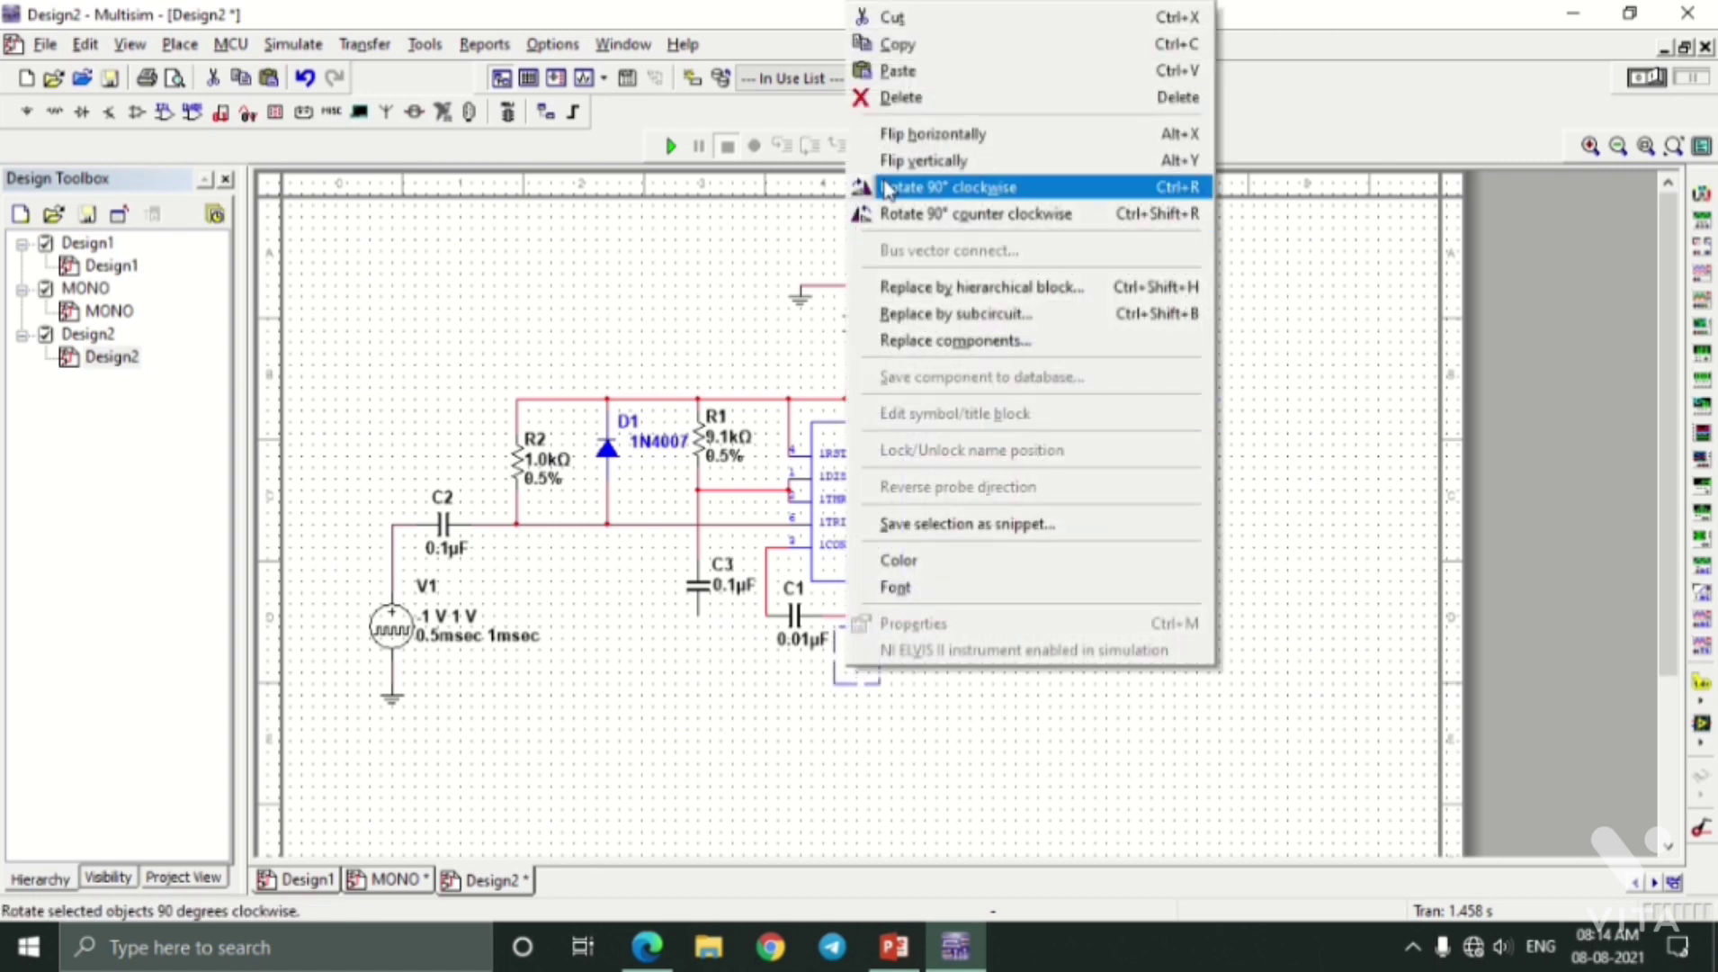
{"action": "left_click", "coordinate": [895, 45]}
{"action": "right_click", "coordinate": [670, 654]}
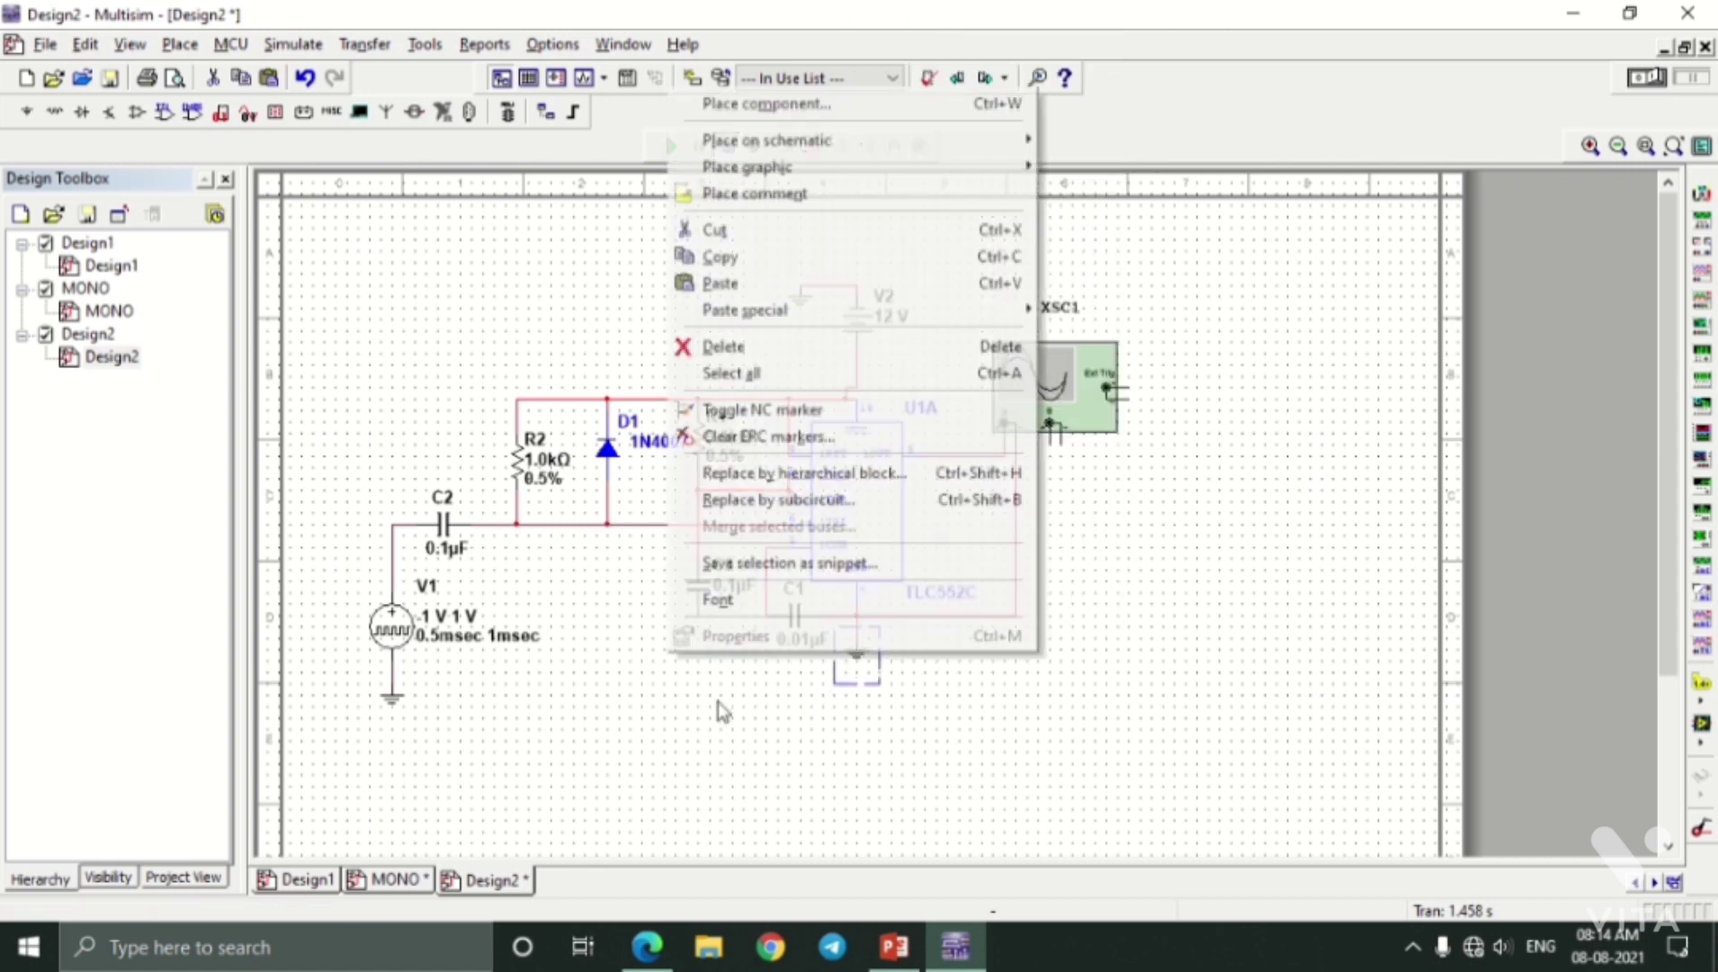
{"action": "left_click", "coordinate": [720, 283]}
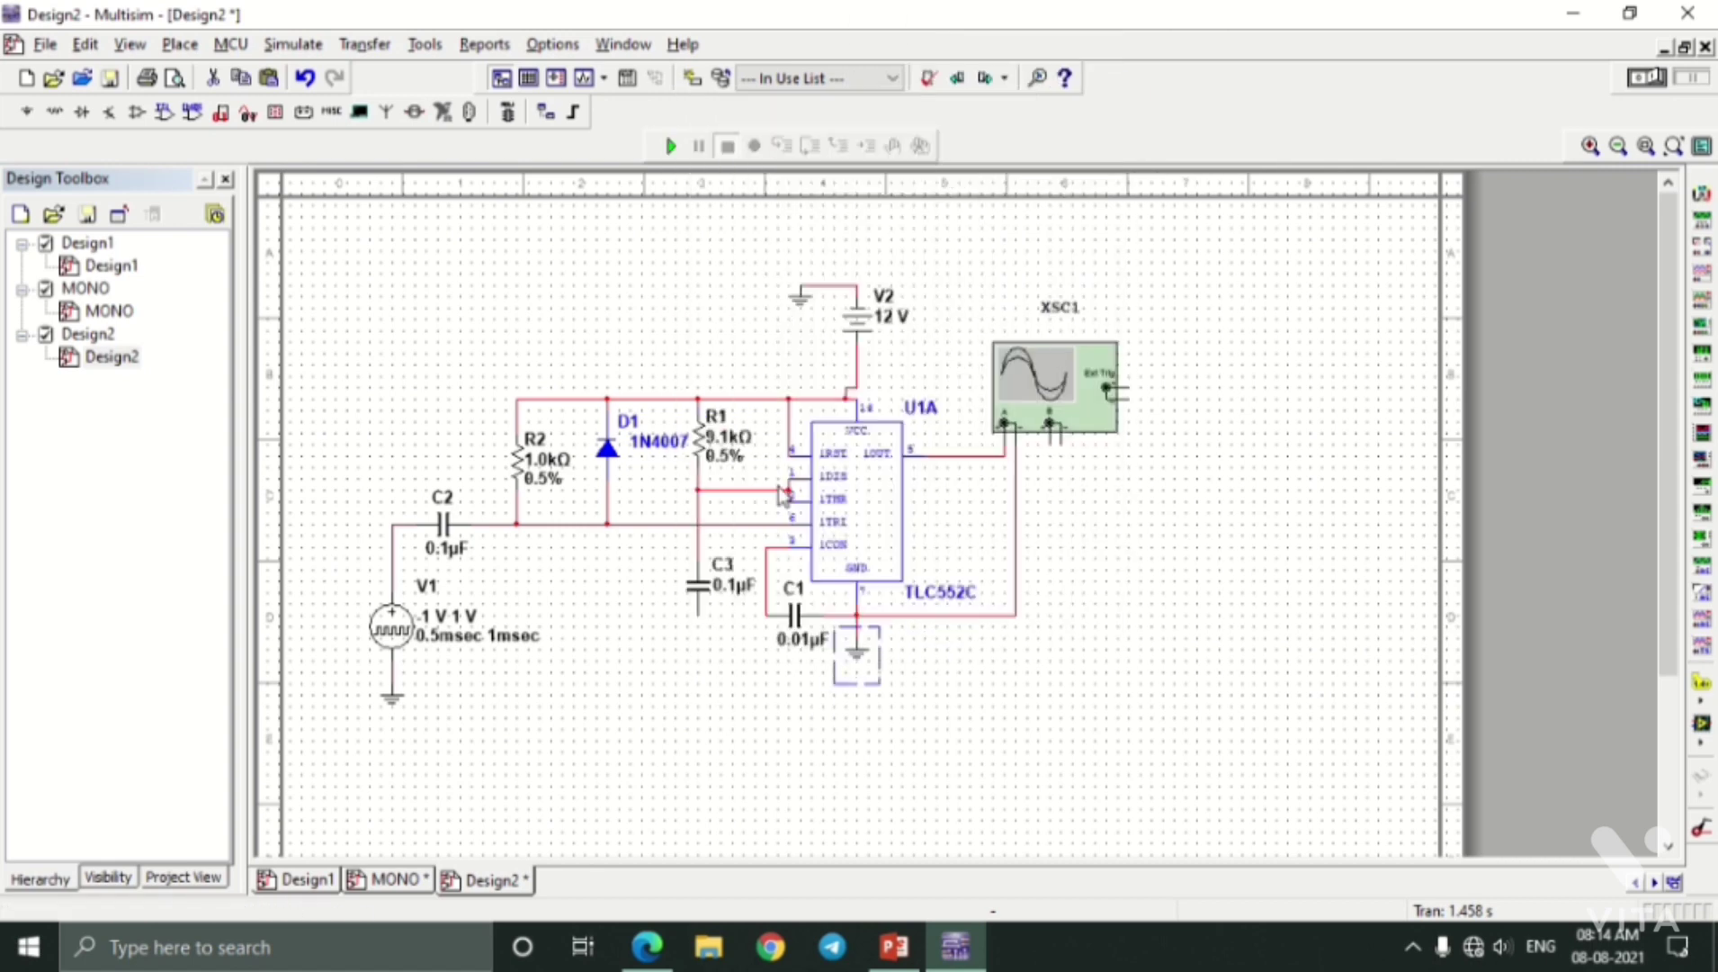
{"action": "left_click", "coordinate": [700, 655]}
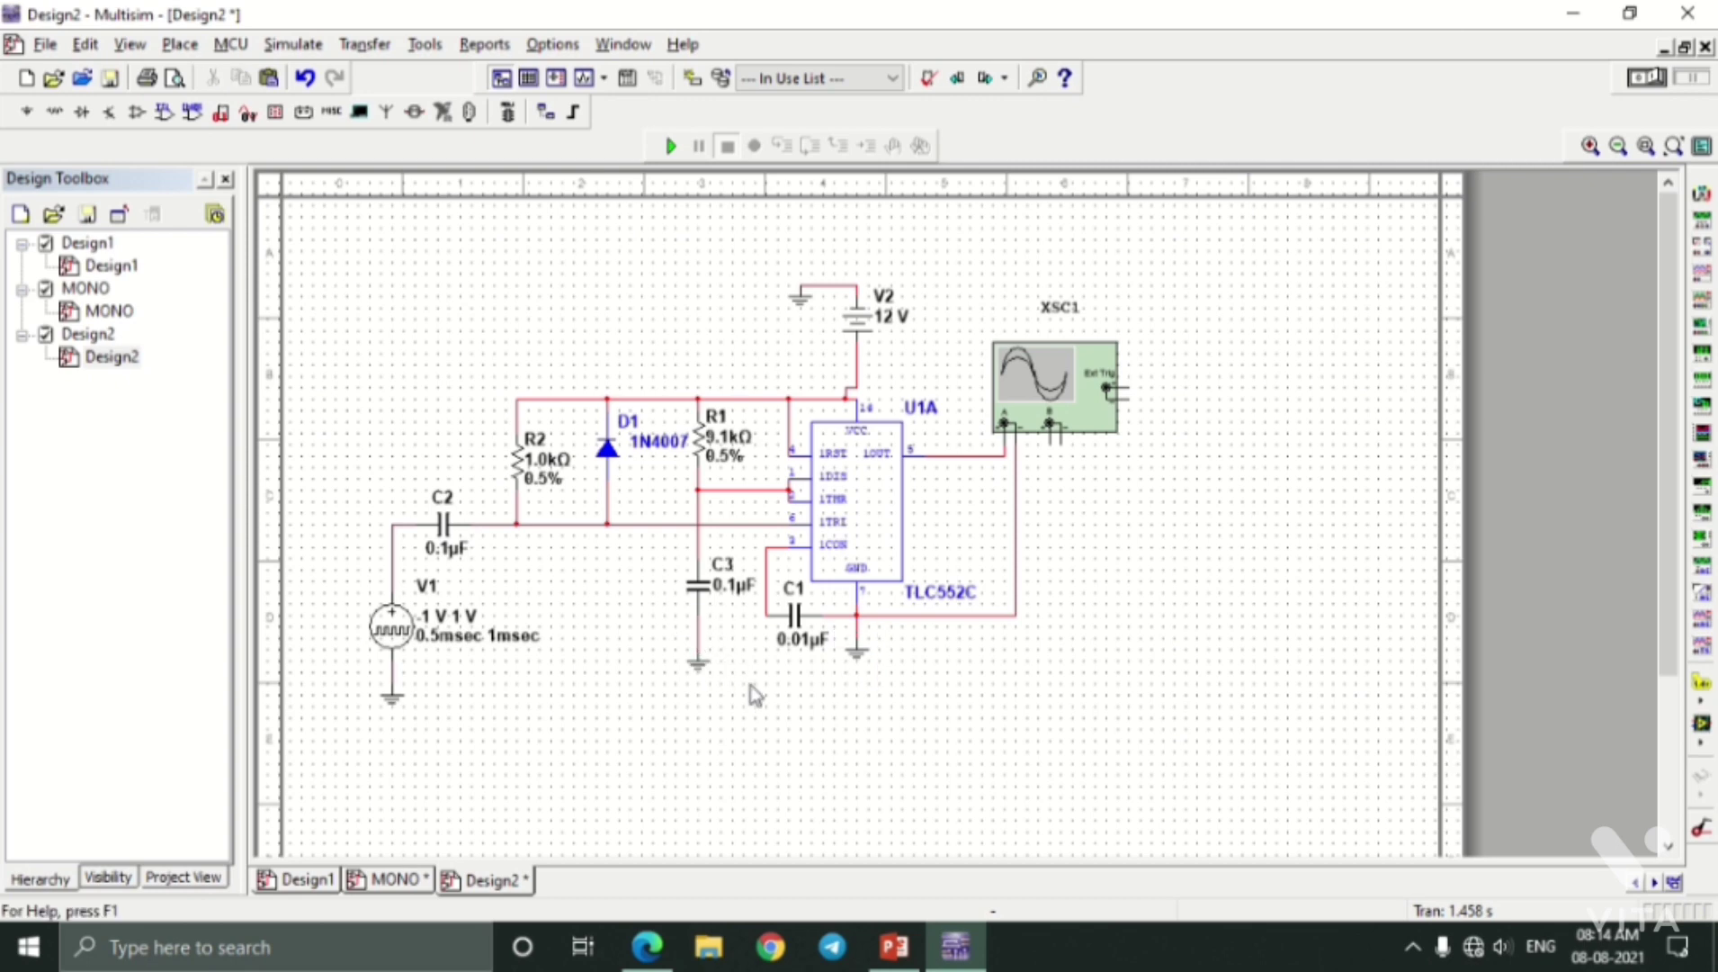
Following Edge's PDF diagram, wire oscilloscope channel B's positive terminal to the R1–C3 node and its negative terminal to channel A's ground wire in Multisim.
{"action": "left_click", "coordinate": [647, 946]}
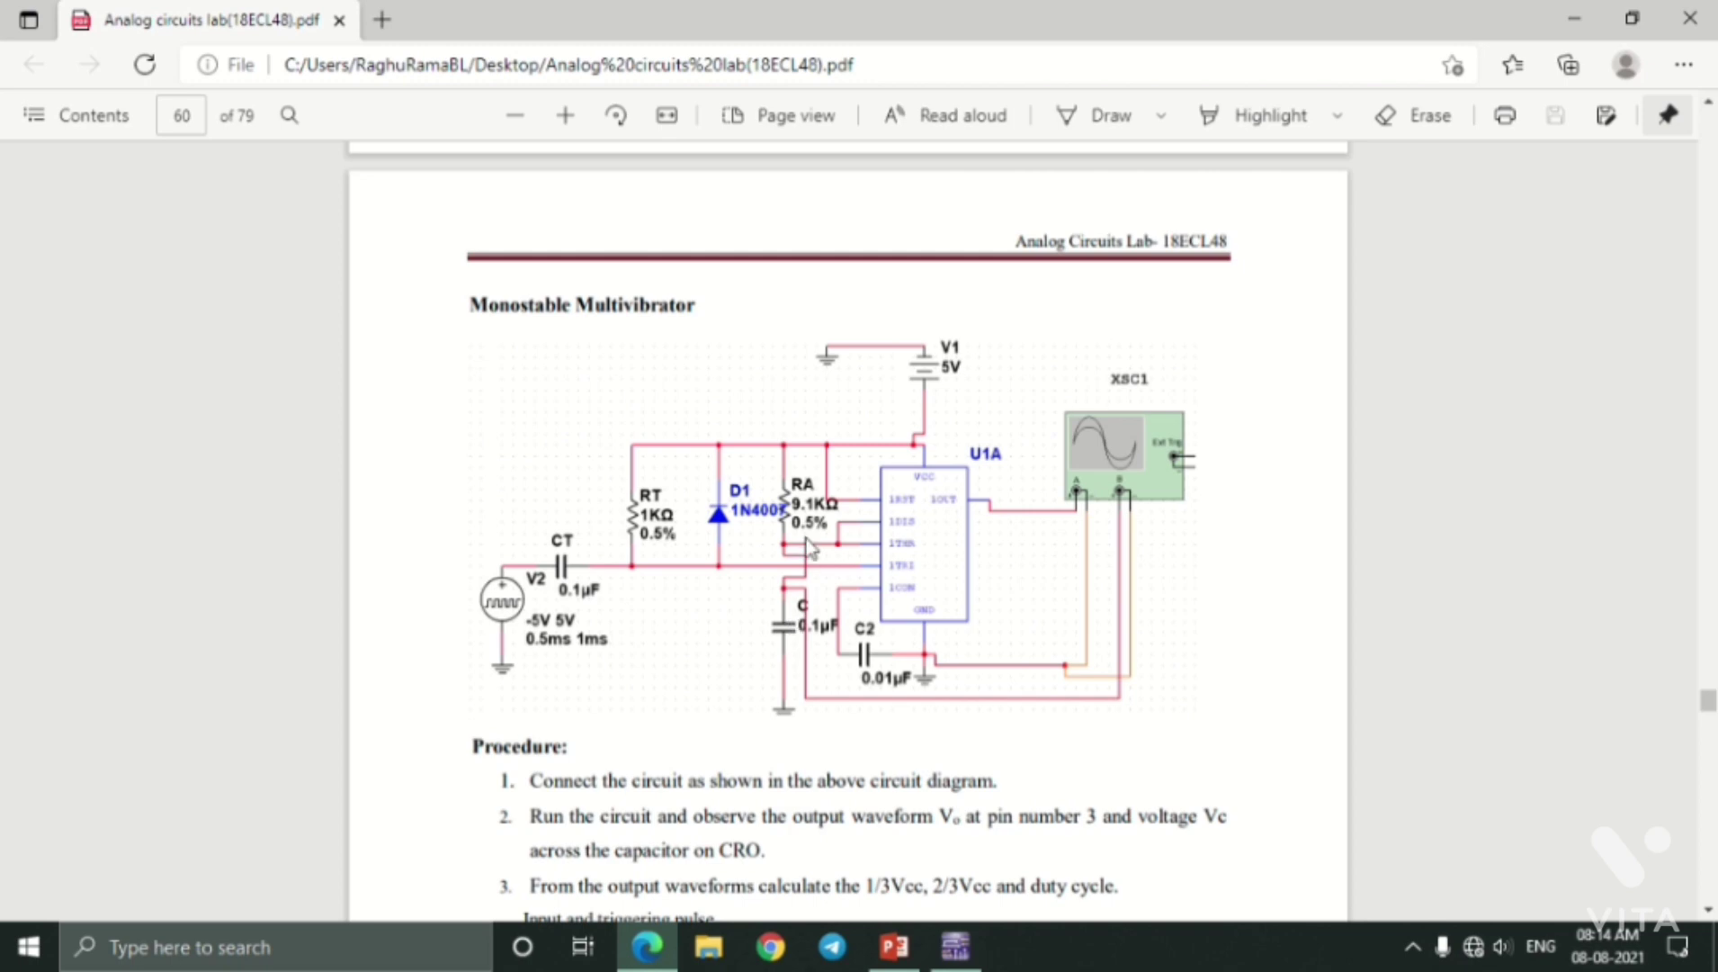
{"action": "left_click", "coordinate": [956, 946]}
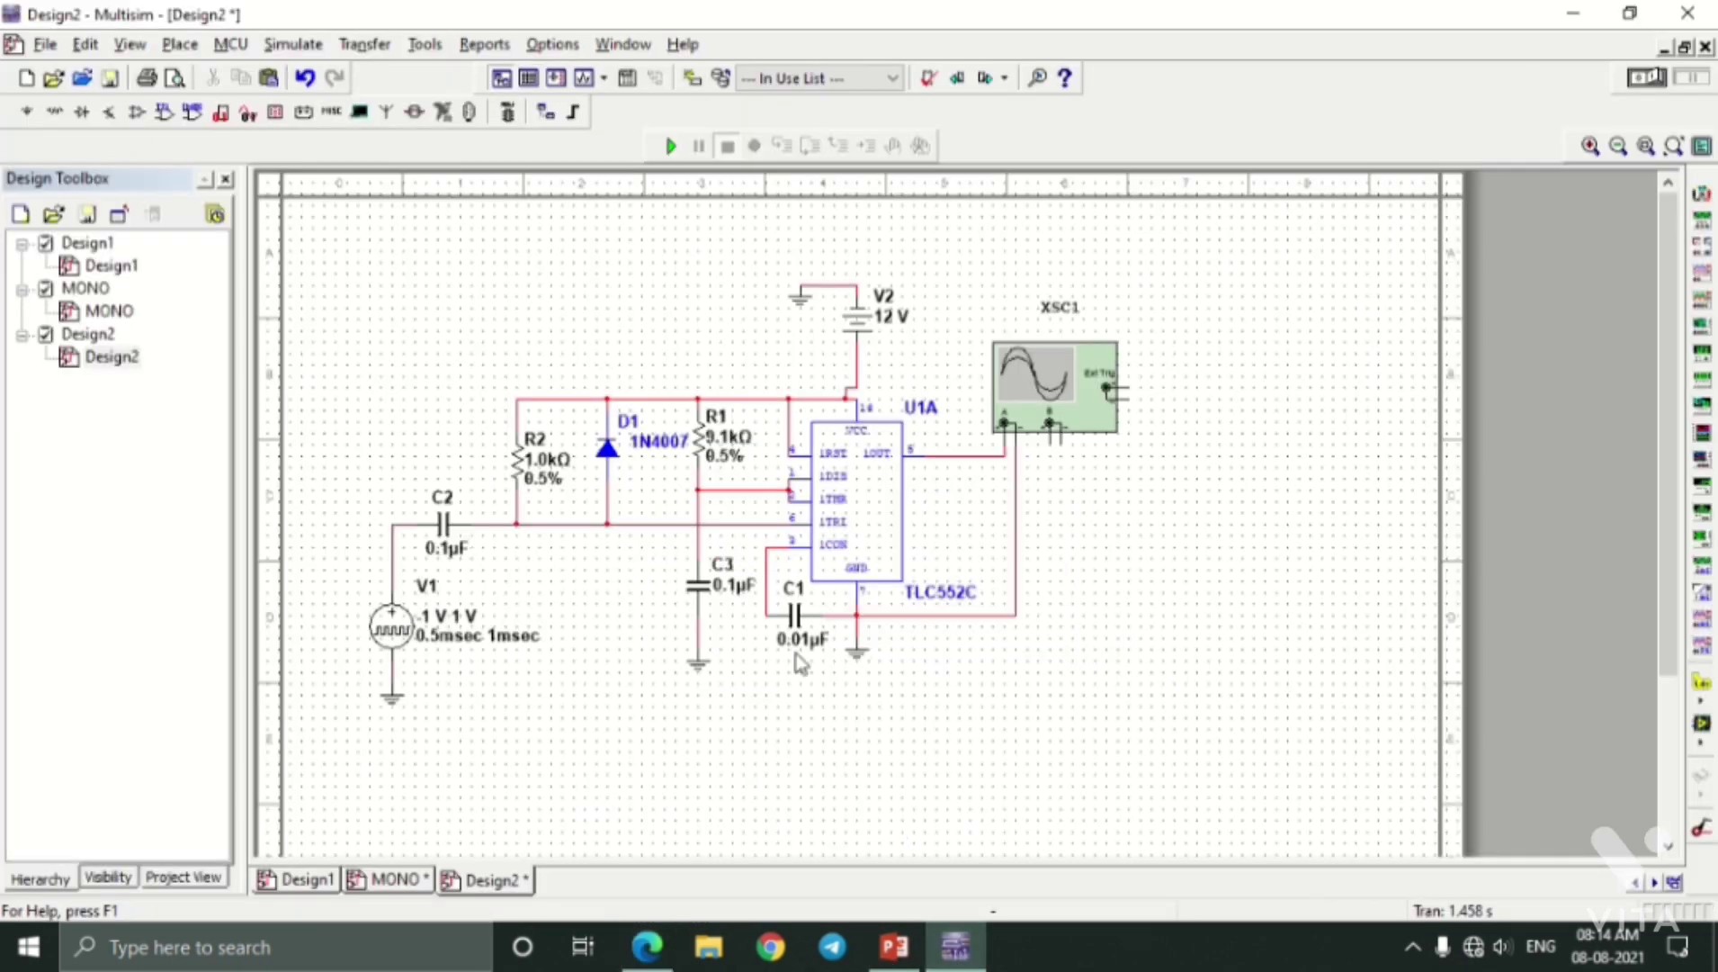
{"action": "left_click", "coordinate": [647, 946]}
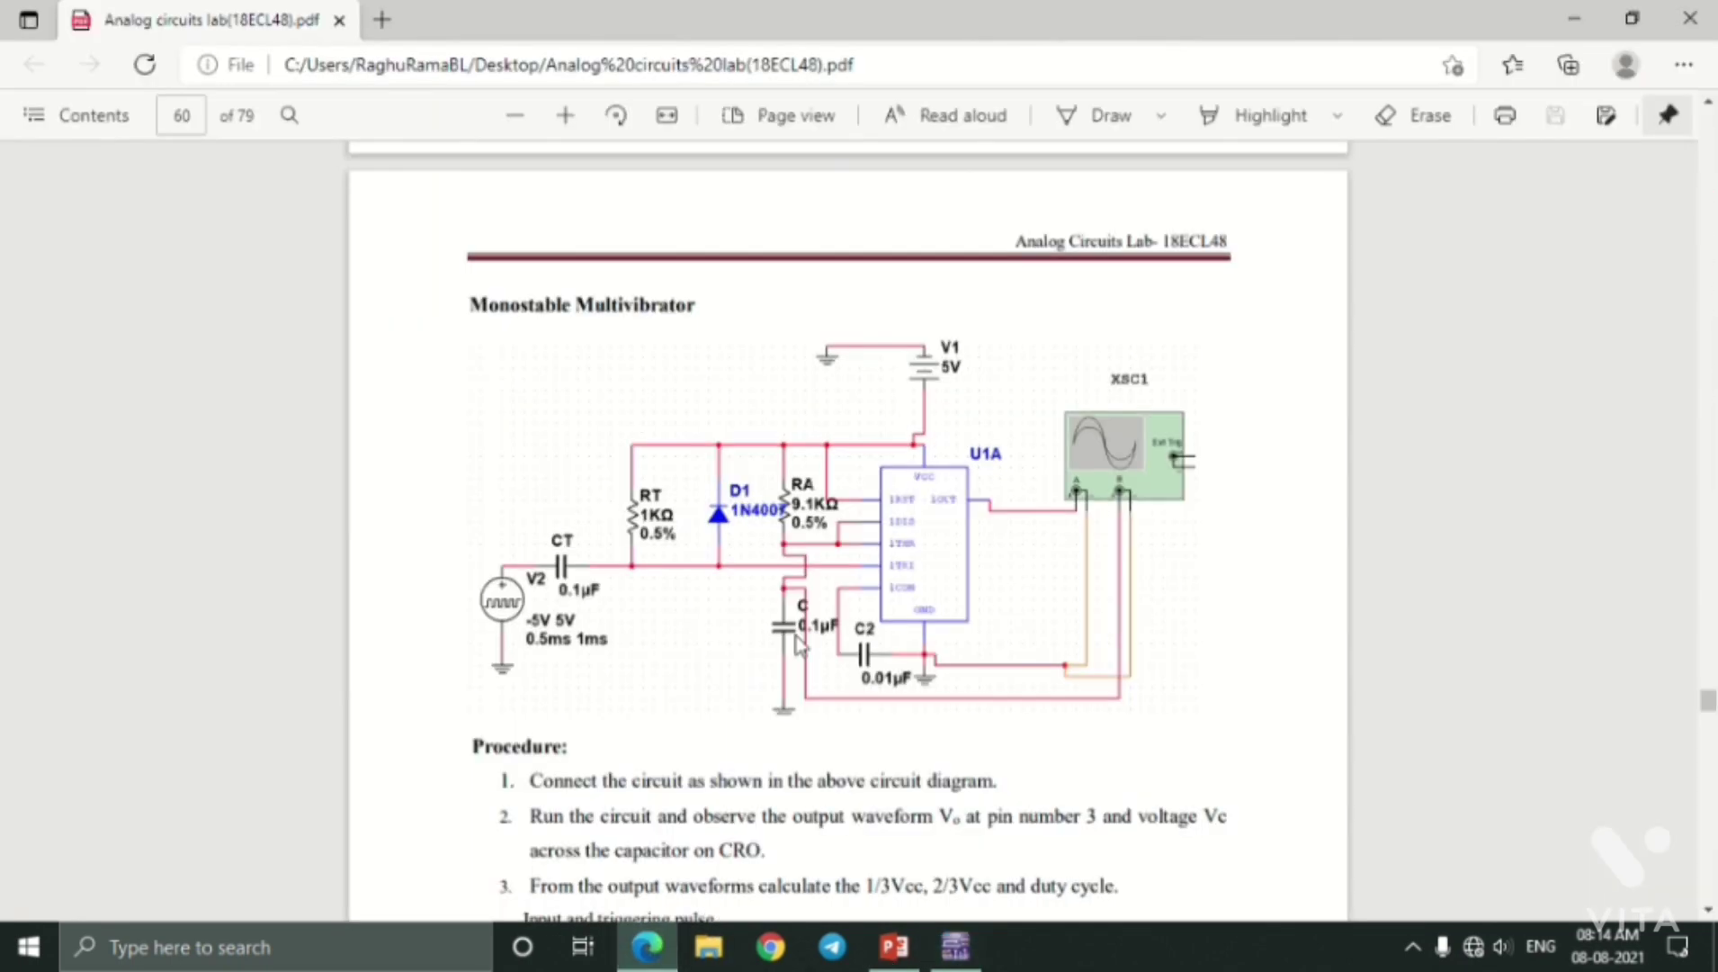
{"action": "left_click", "coordinate": [955, 946]}
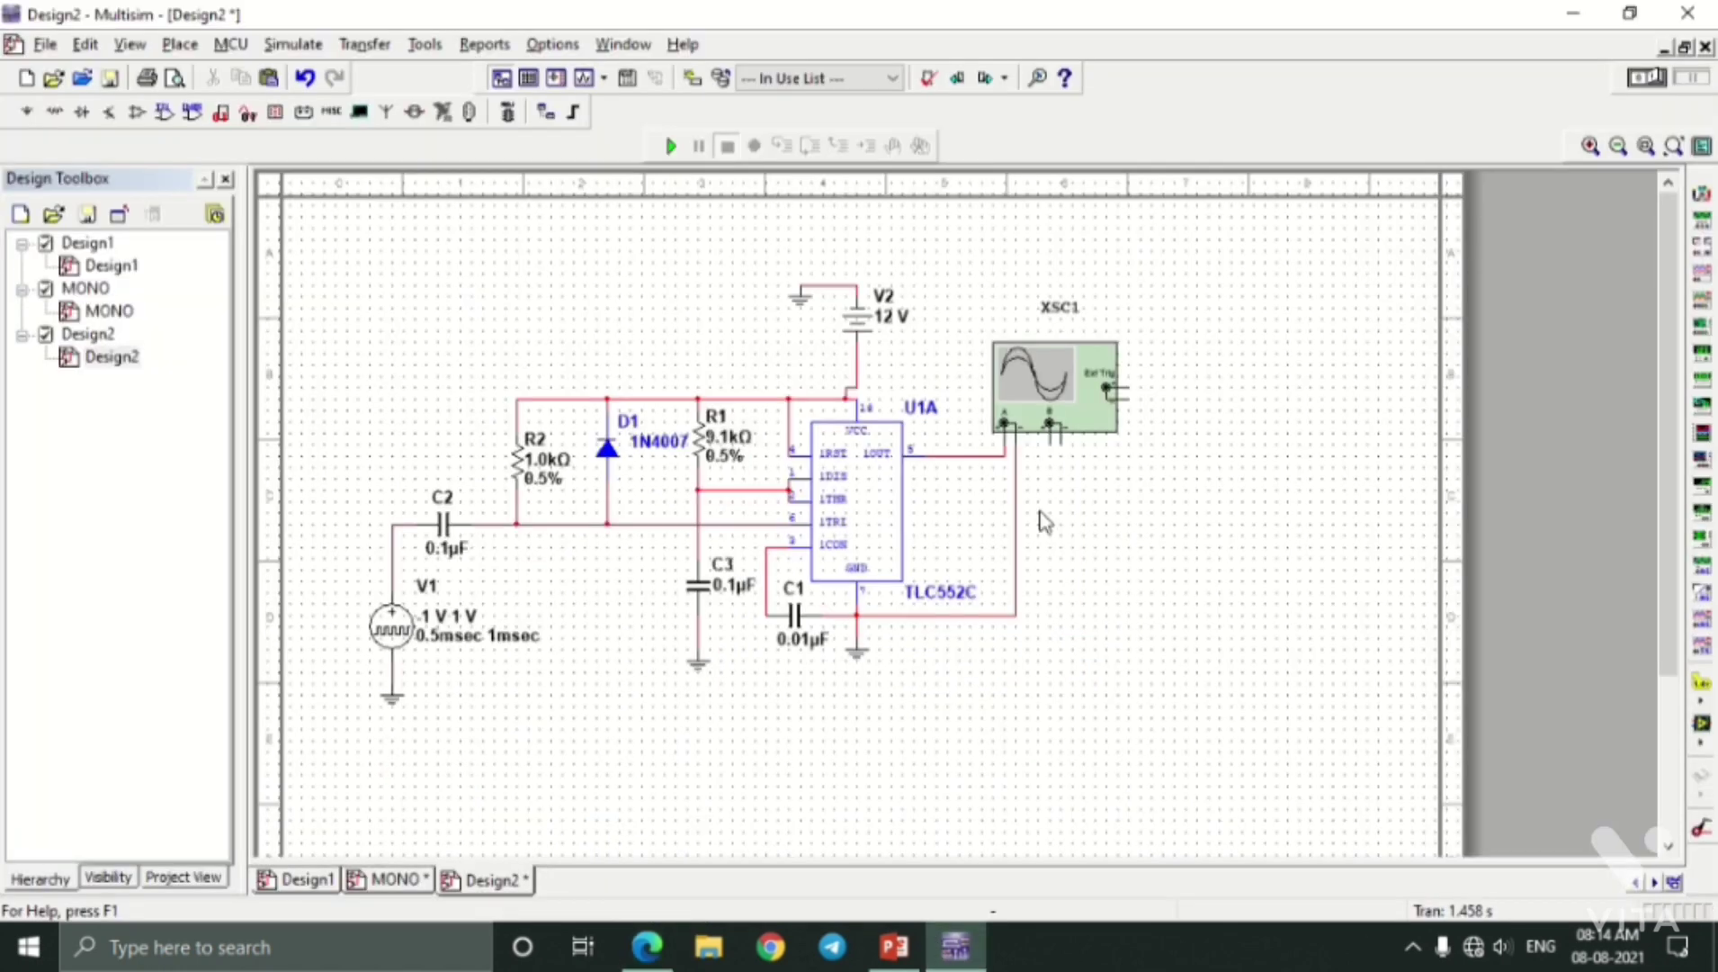
{"action": "left_click", "coordinate": [642, 708]}
{"action": "left_click", "coordinate": [695, 537]}
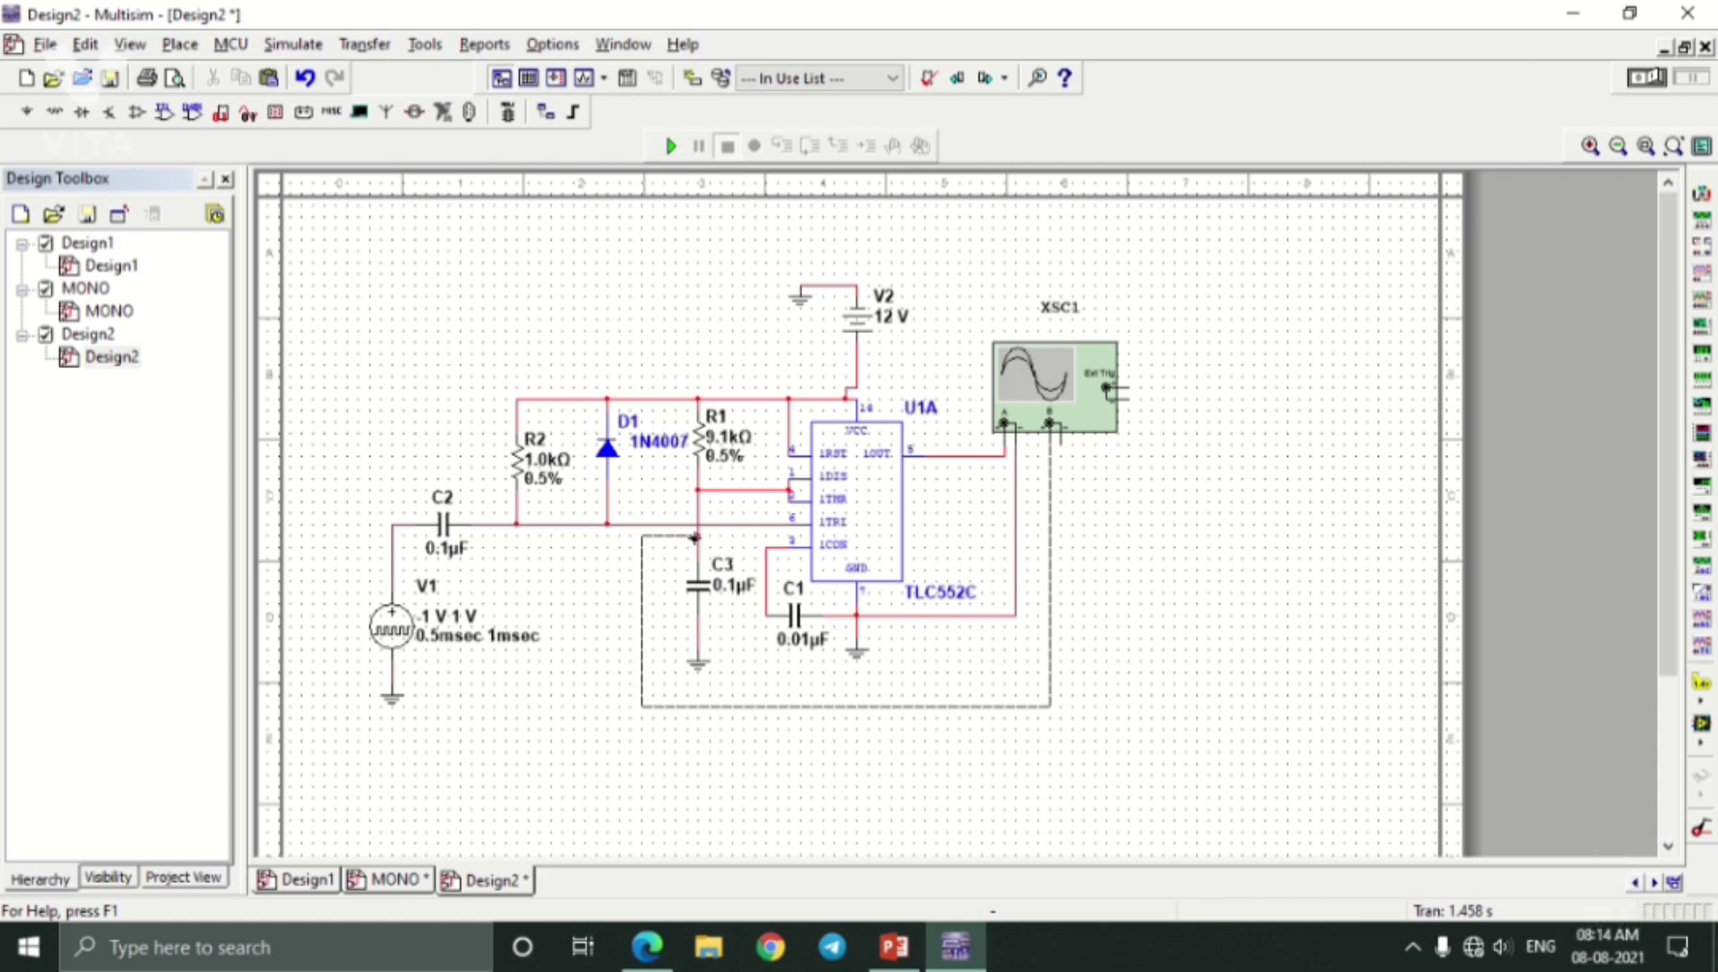
{"action": "left_click", "coordinate": [700, 537]}
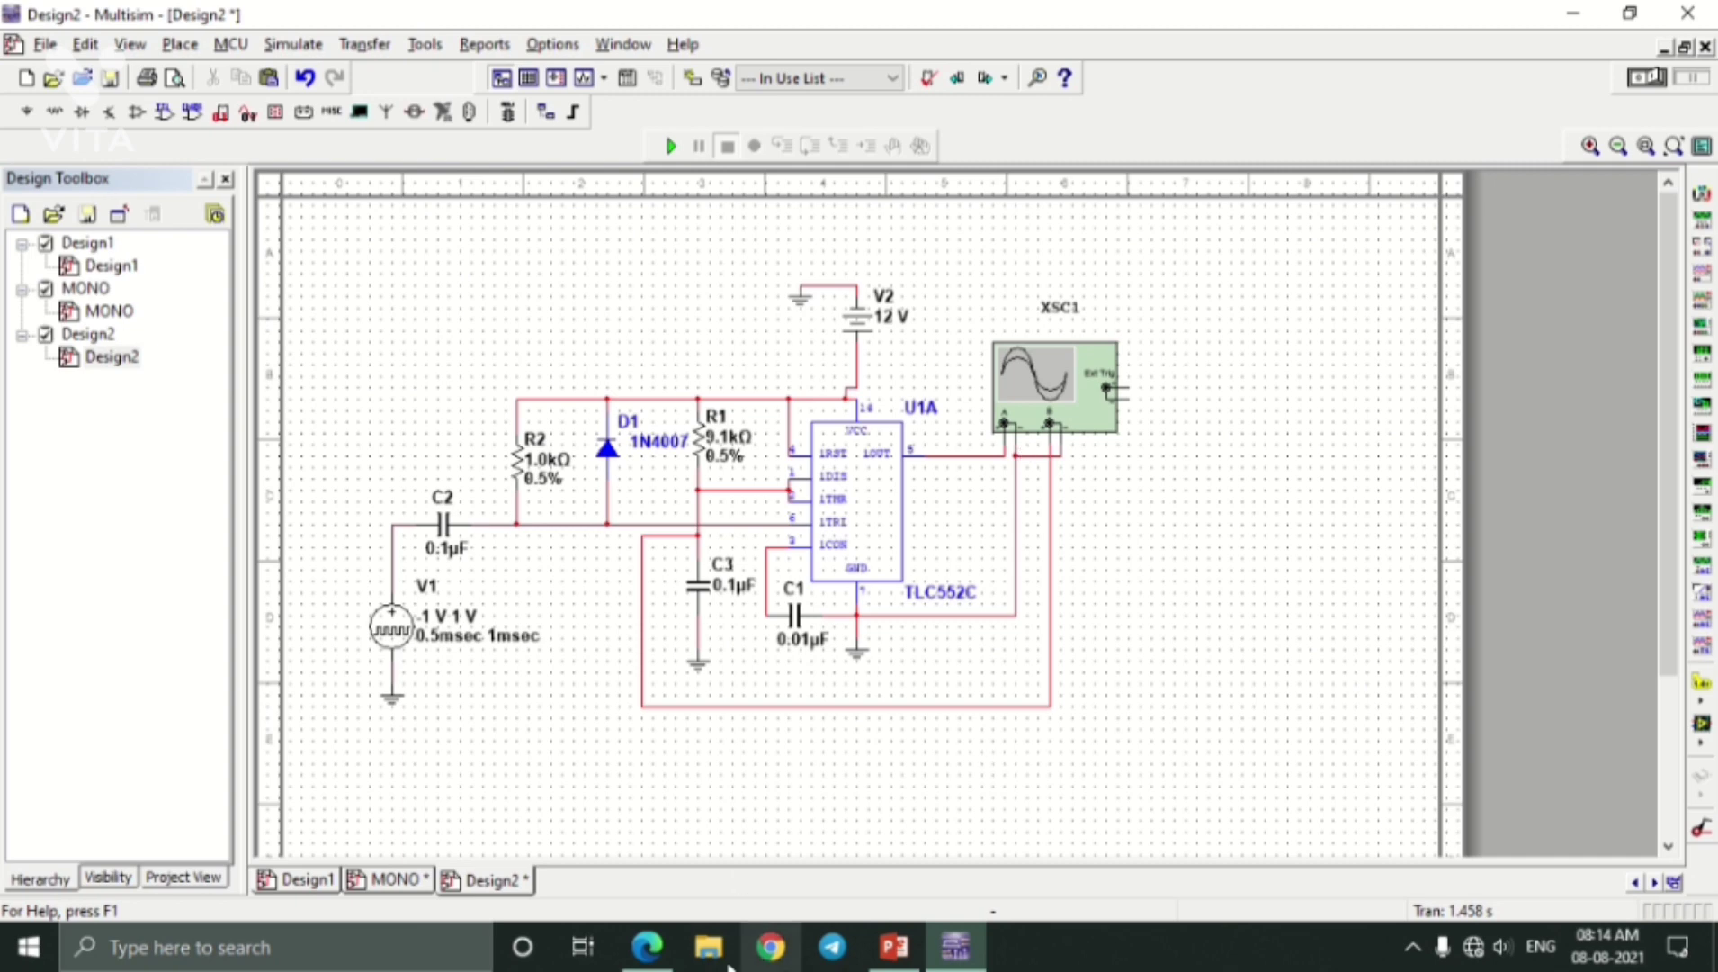
Check the supply voltage in the PDF diagram in Edge, and set DC source V2 to 5 V in Multisim.
{"action": "left_click", "coordinate": [648, 947]}
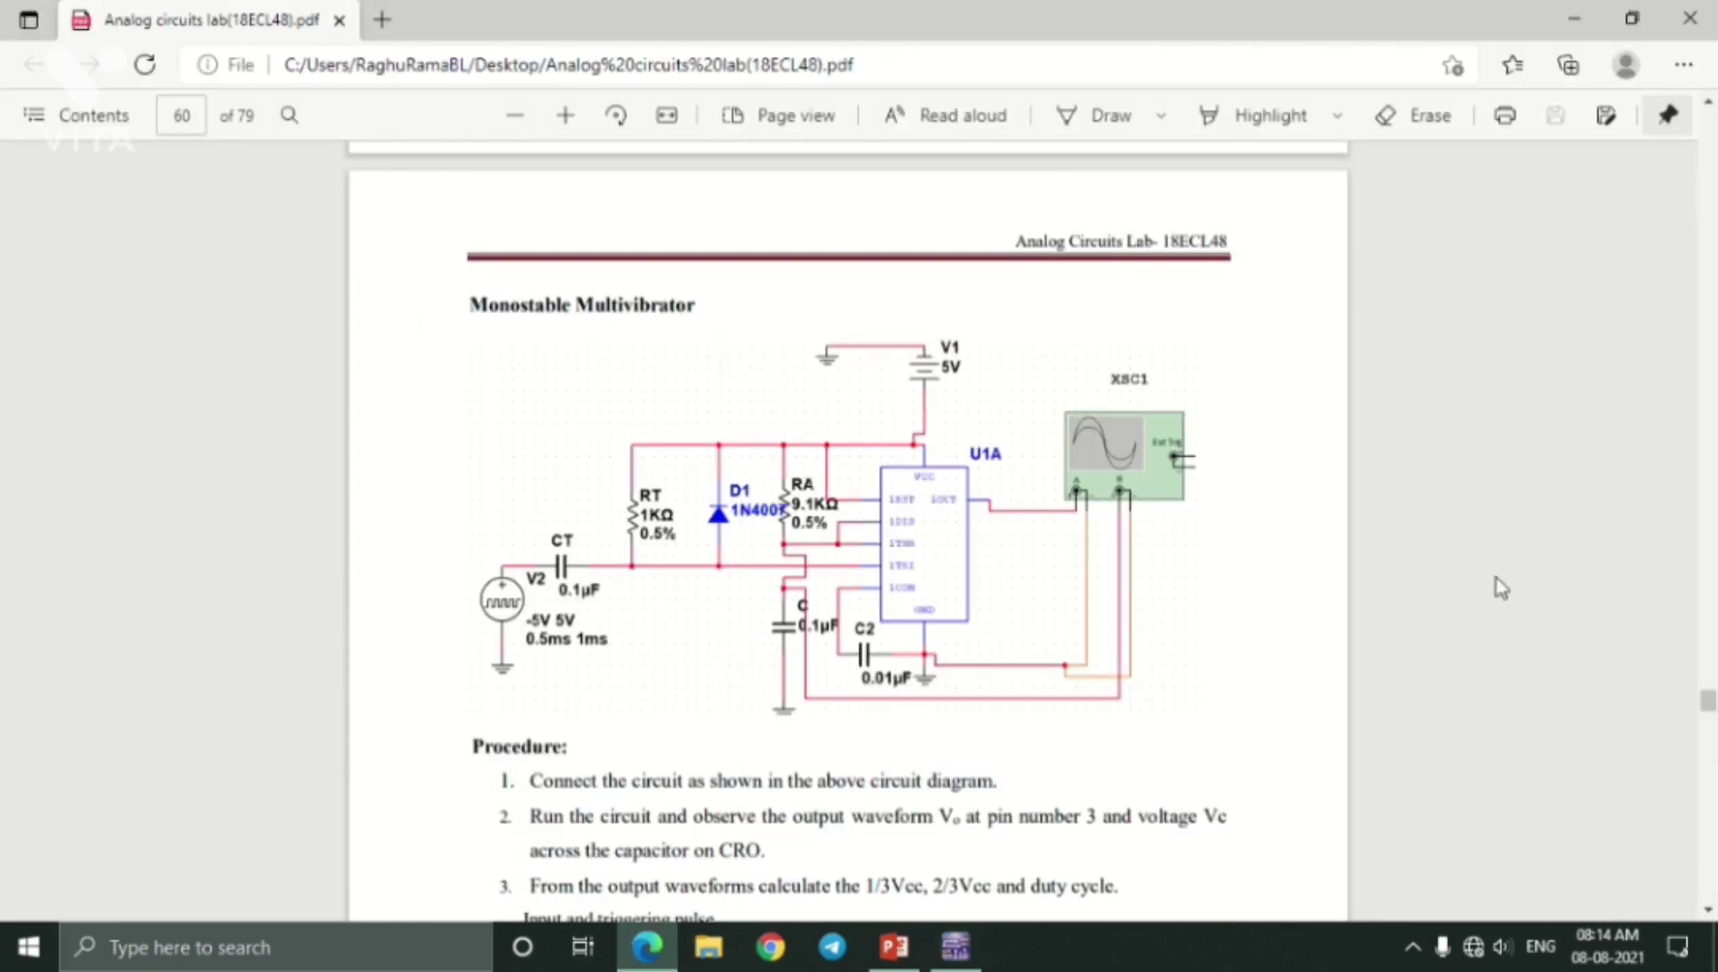
{"action": "left_click", "coordinate": [958, 950]}
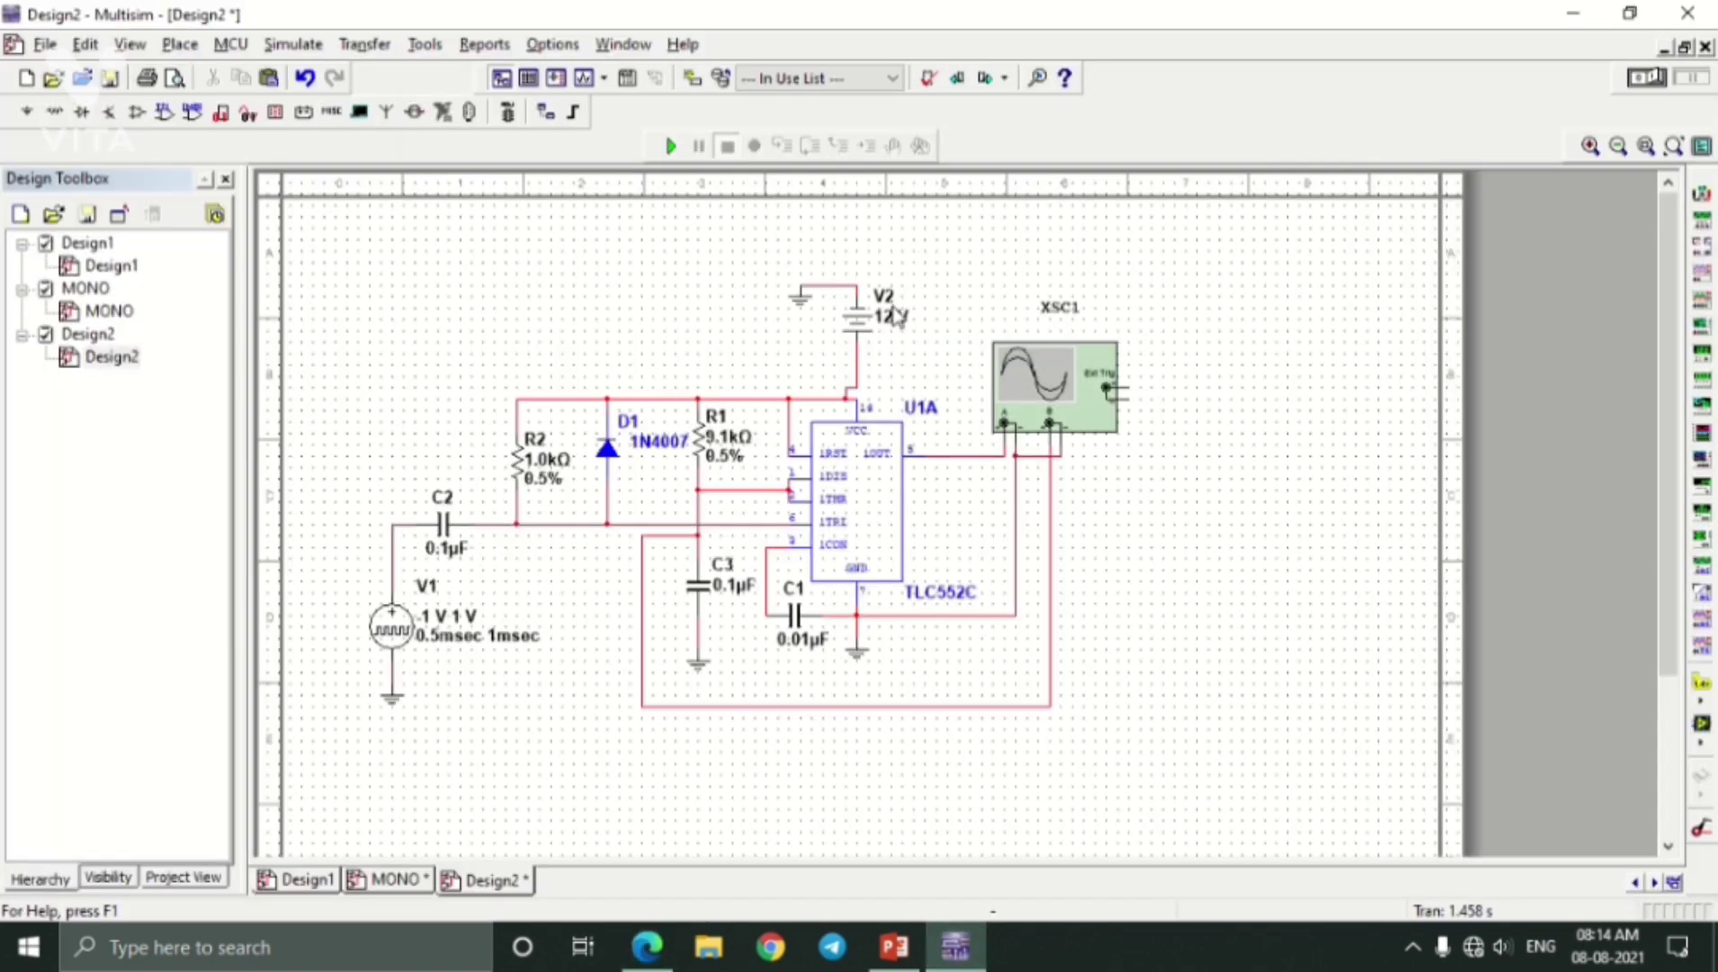
{"action": "double_click", "coordinate": [886, 328]}
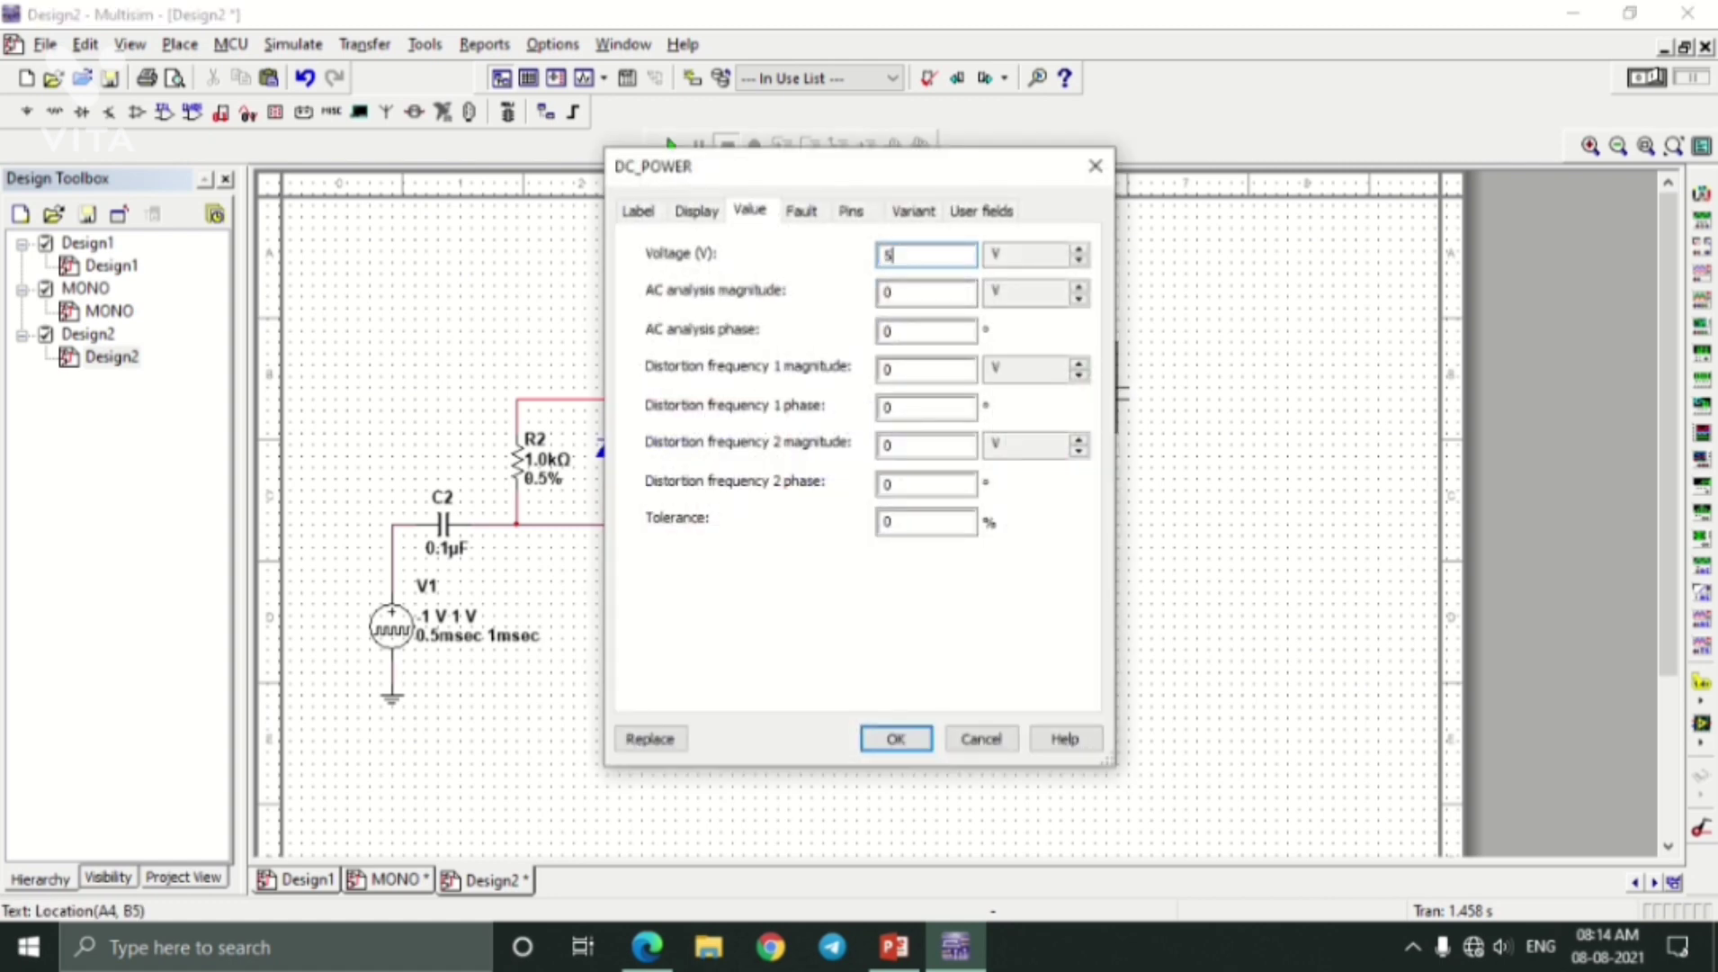
{"action": "key", "text": "Return"}
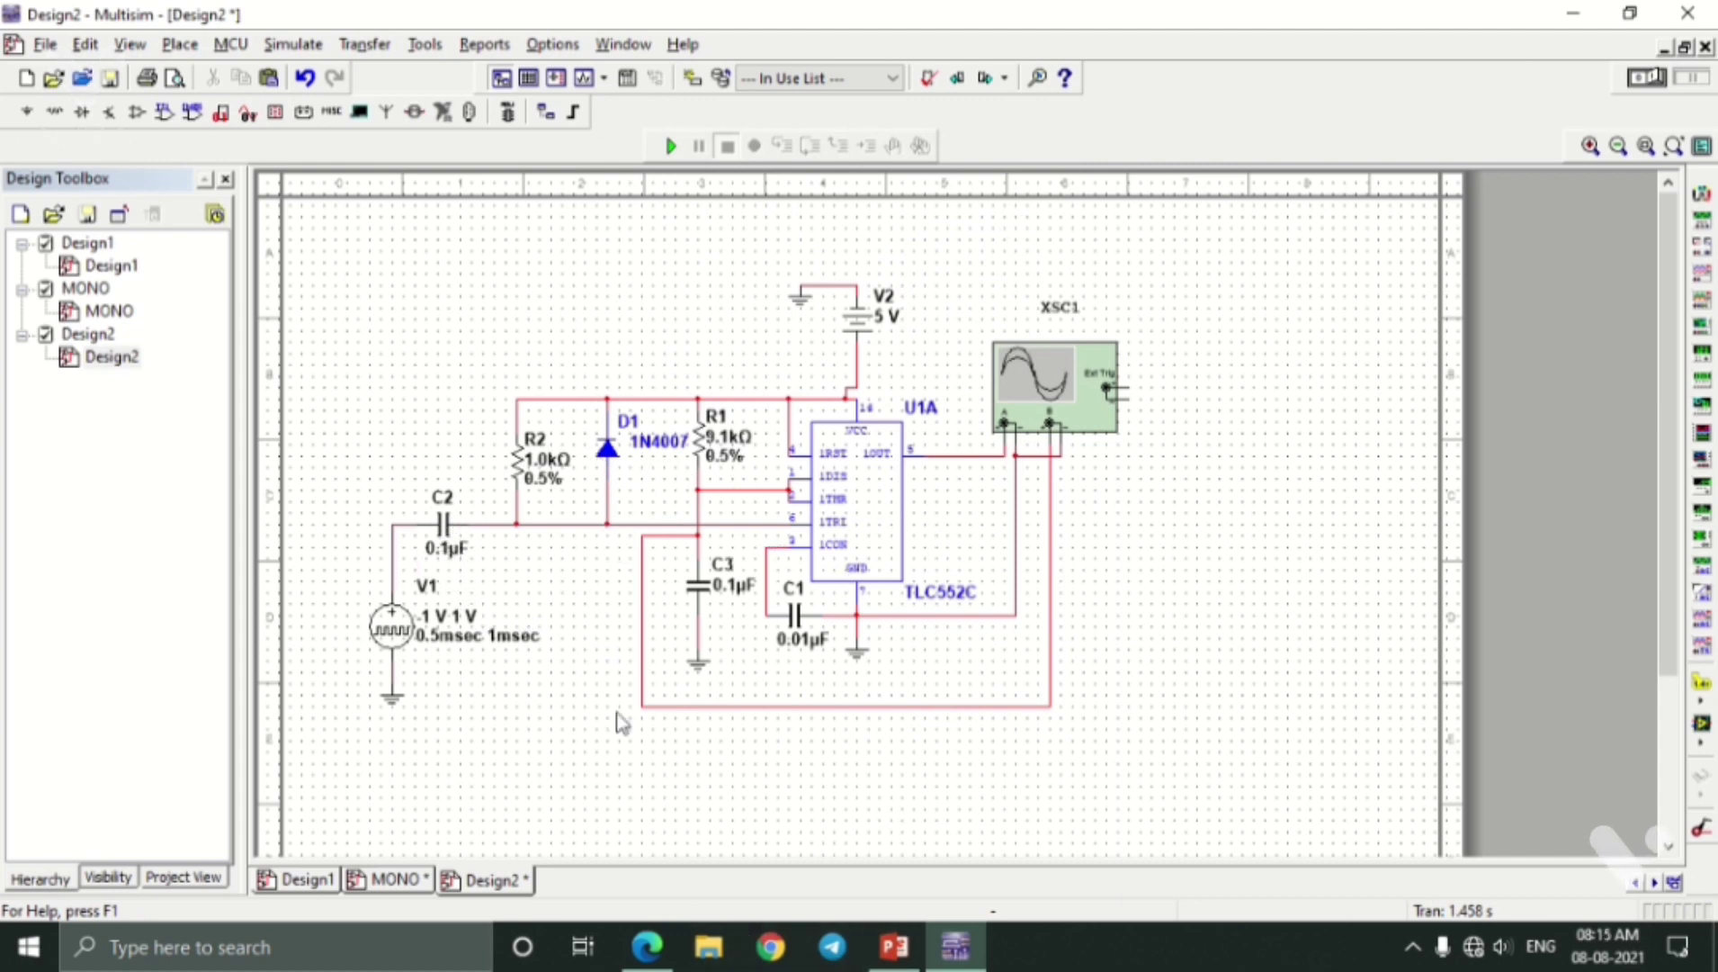
Check the pulse source's values in Edge's PDF diagram, and set V1's initial value to -5 V and pulsed value to 5 V in Multisim.
{"action": "left_click", "coordinate": [661, 954]}
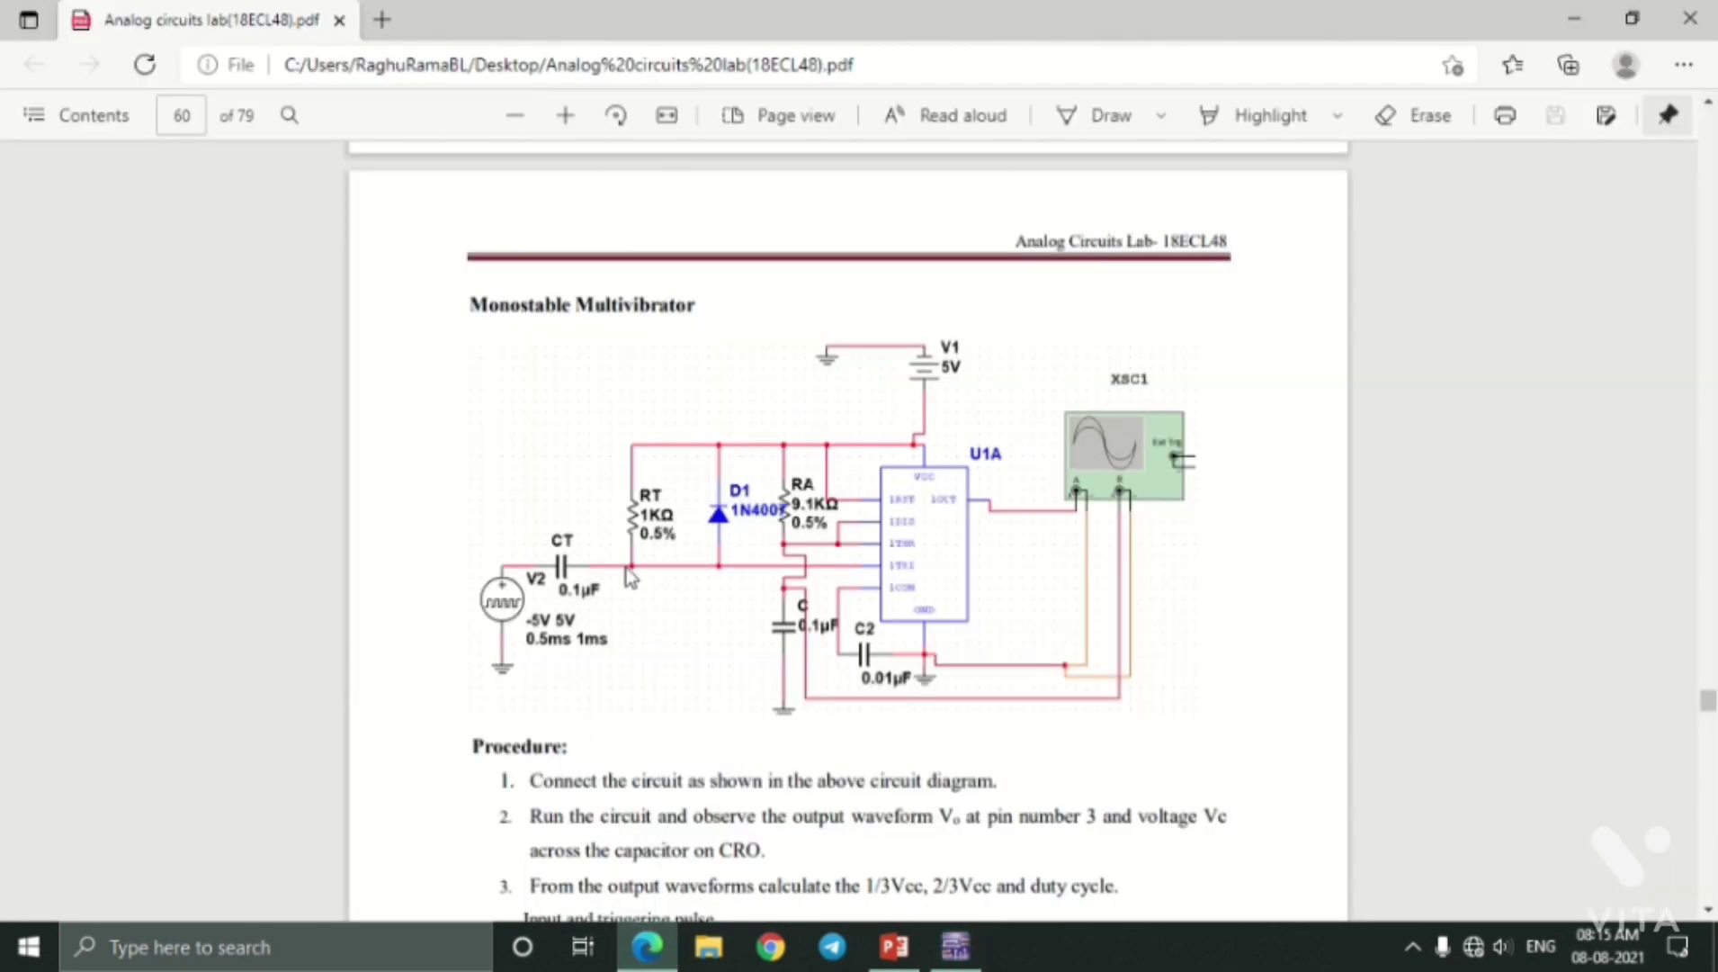
{"action": "left_click", "coordinate": [956, 950]}
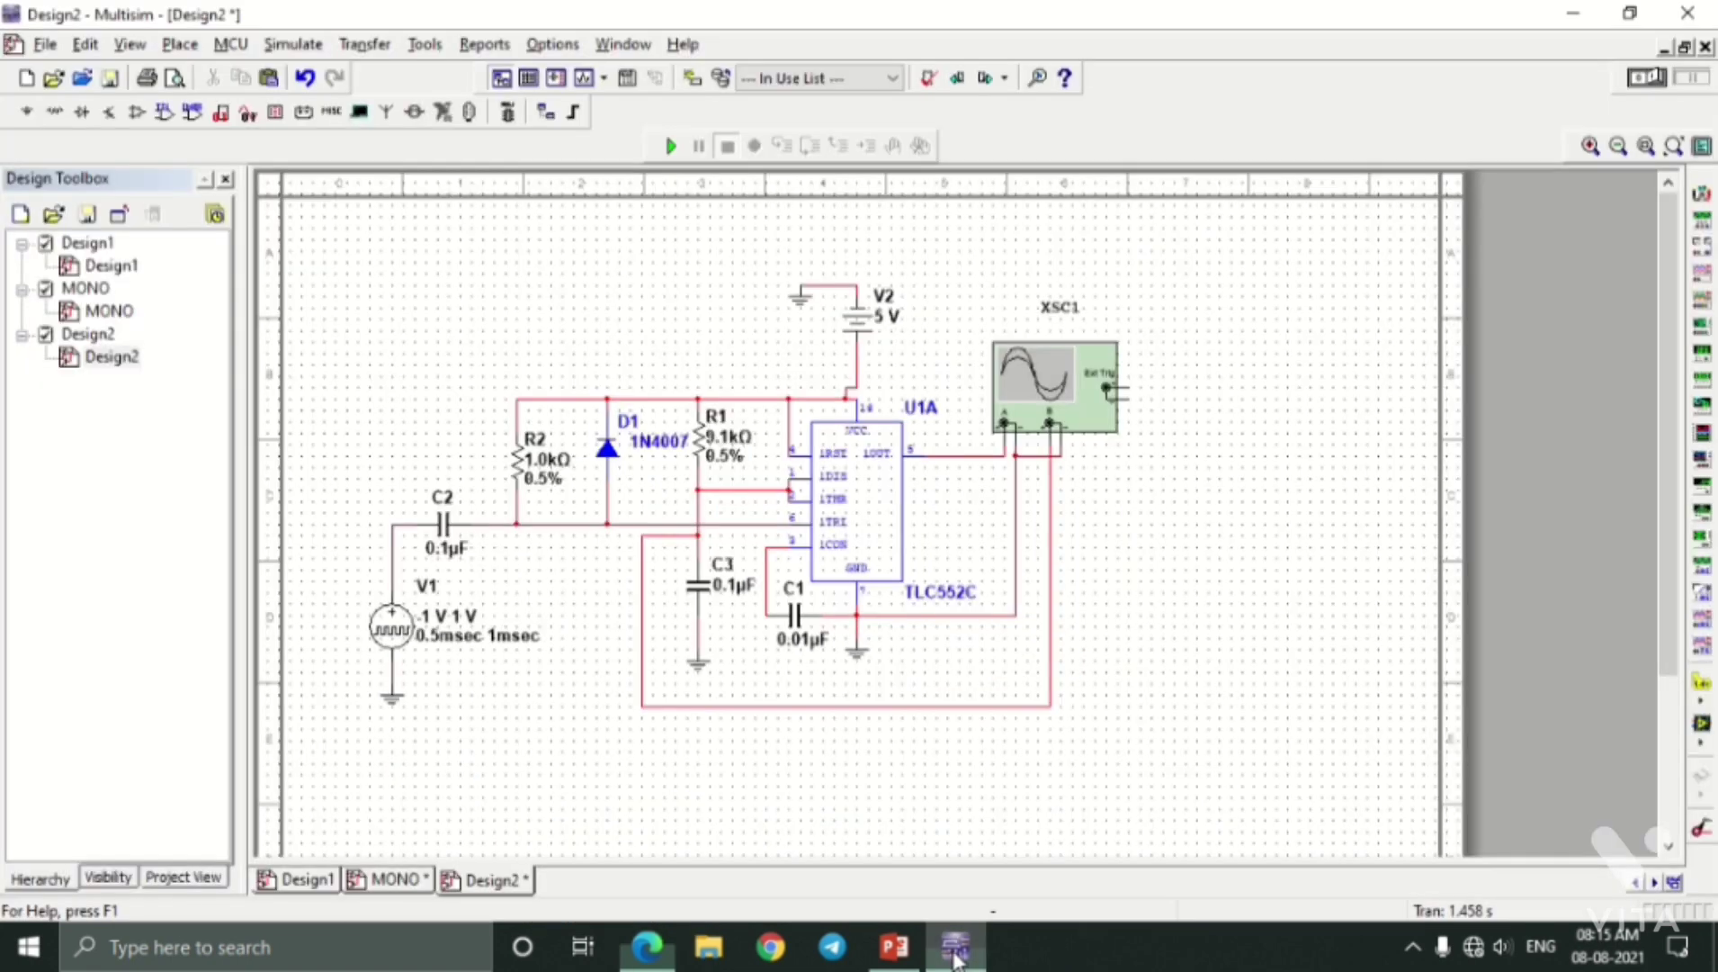
{"action": "double_click", "coordinate": [428, 625]}
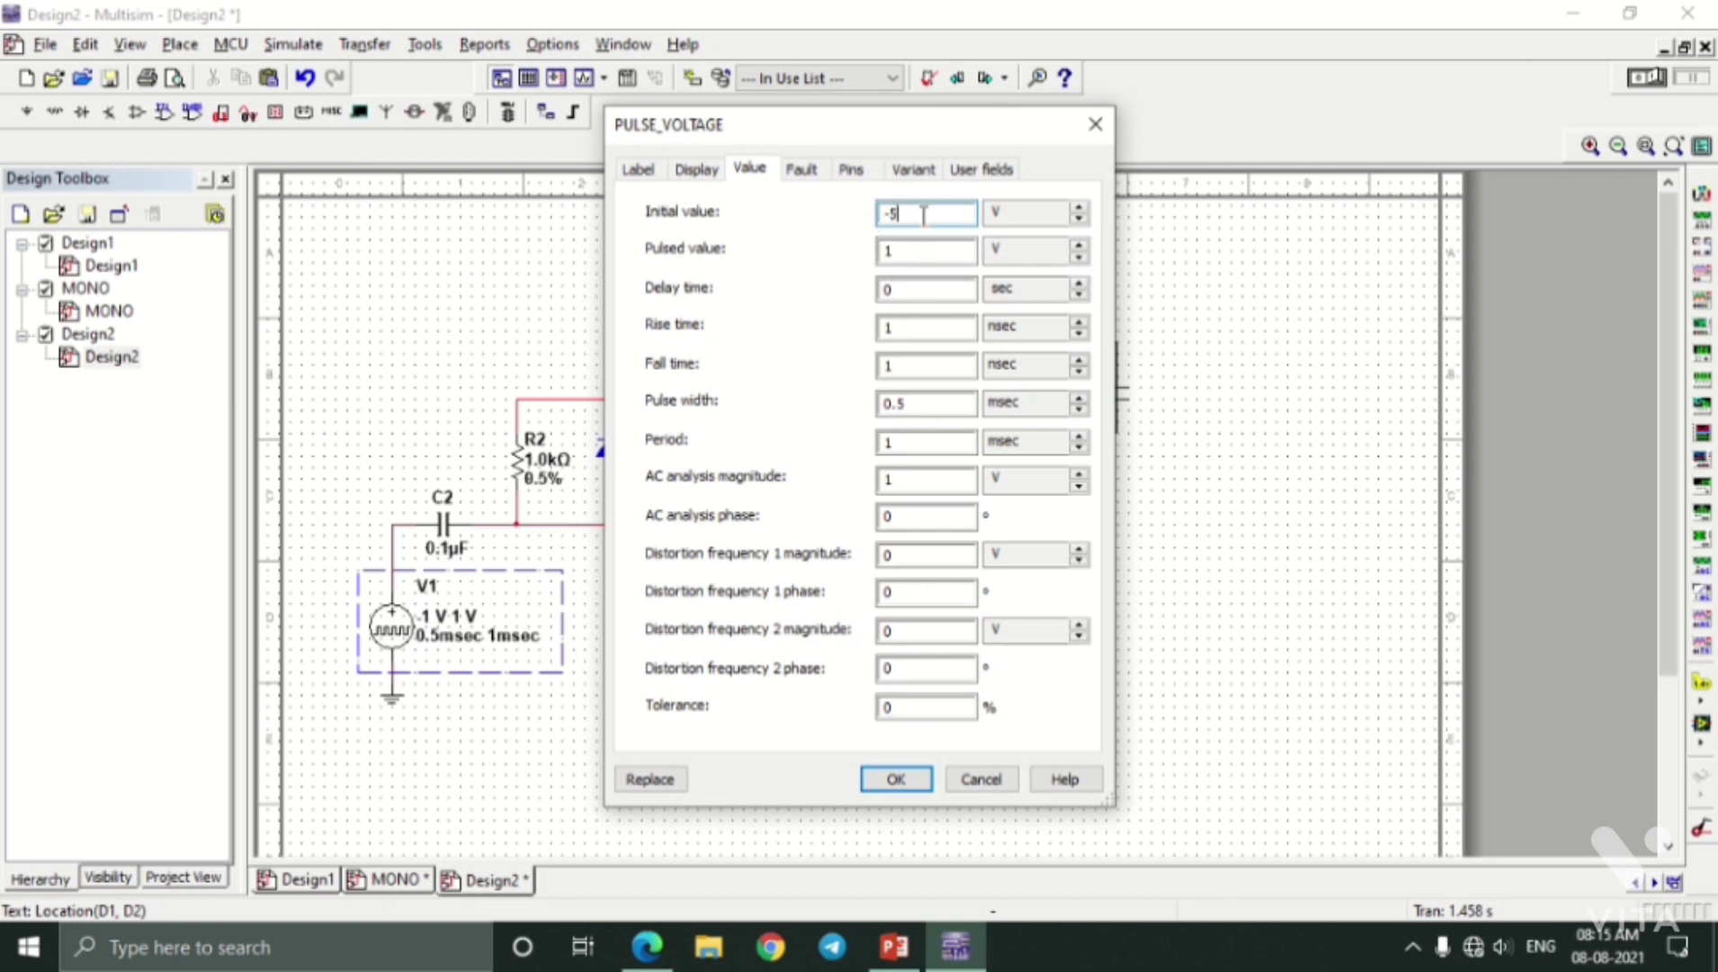
{"action": "left_click", "coordinate": [924, 214]}
{"action": "type", "text": "-5"}
{"action": "left_click", "coordinate": [913, 251]}
{"action": "left_click", "coordinate": [897, 779]}
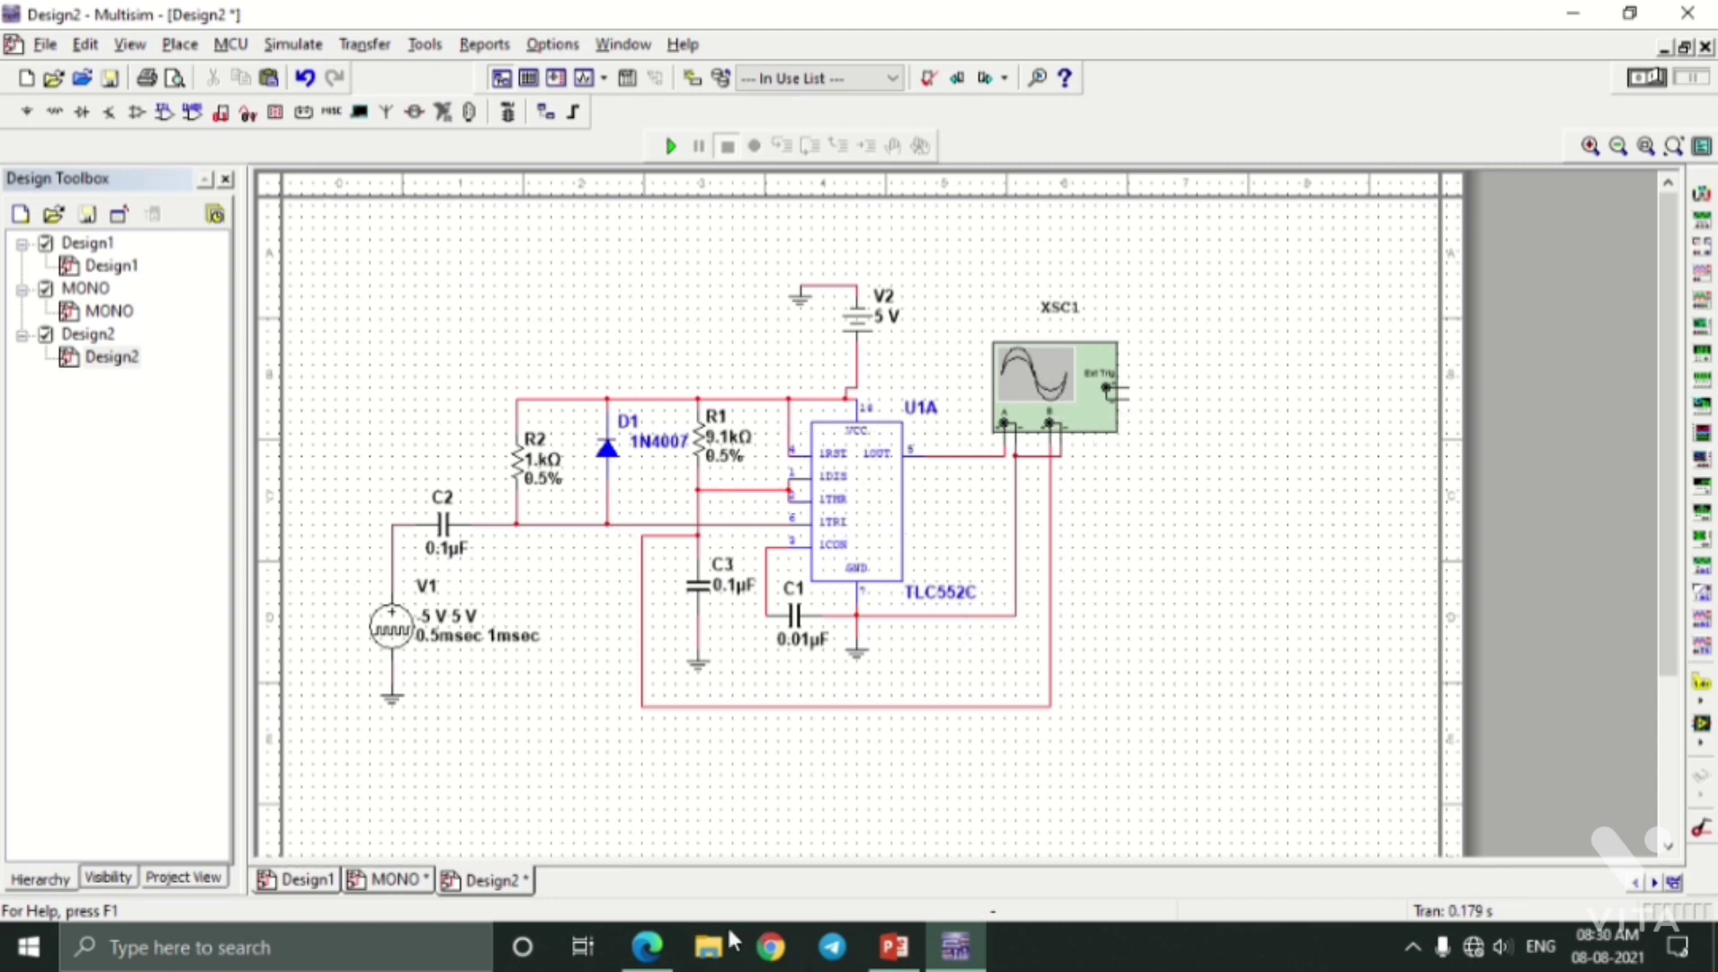
Examine the reference oscilloscope waveforms in Edge's PDF for the triggering pulse, the pin 3 output and the capacitor voltage.
{"action": "mouse_move", "coordinate": [676, 965]}
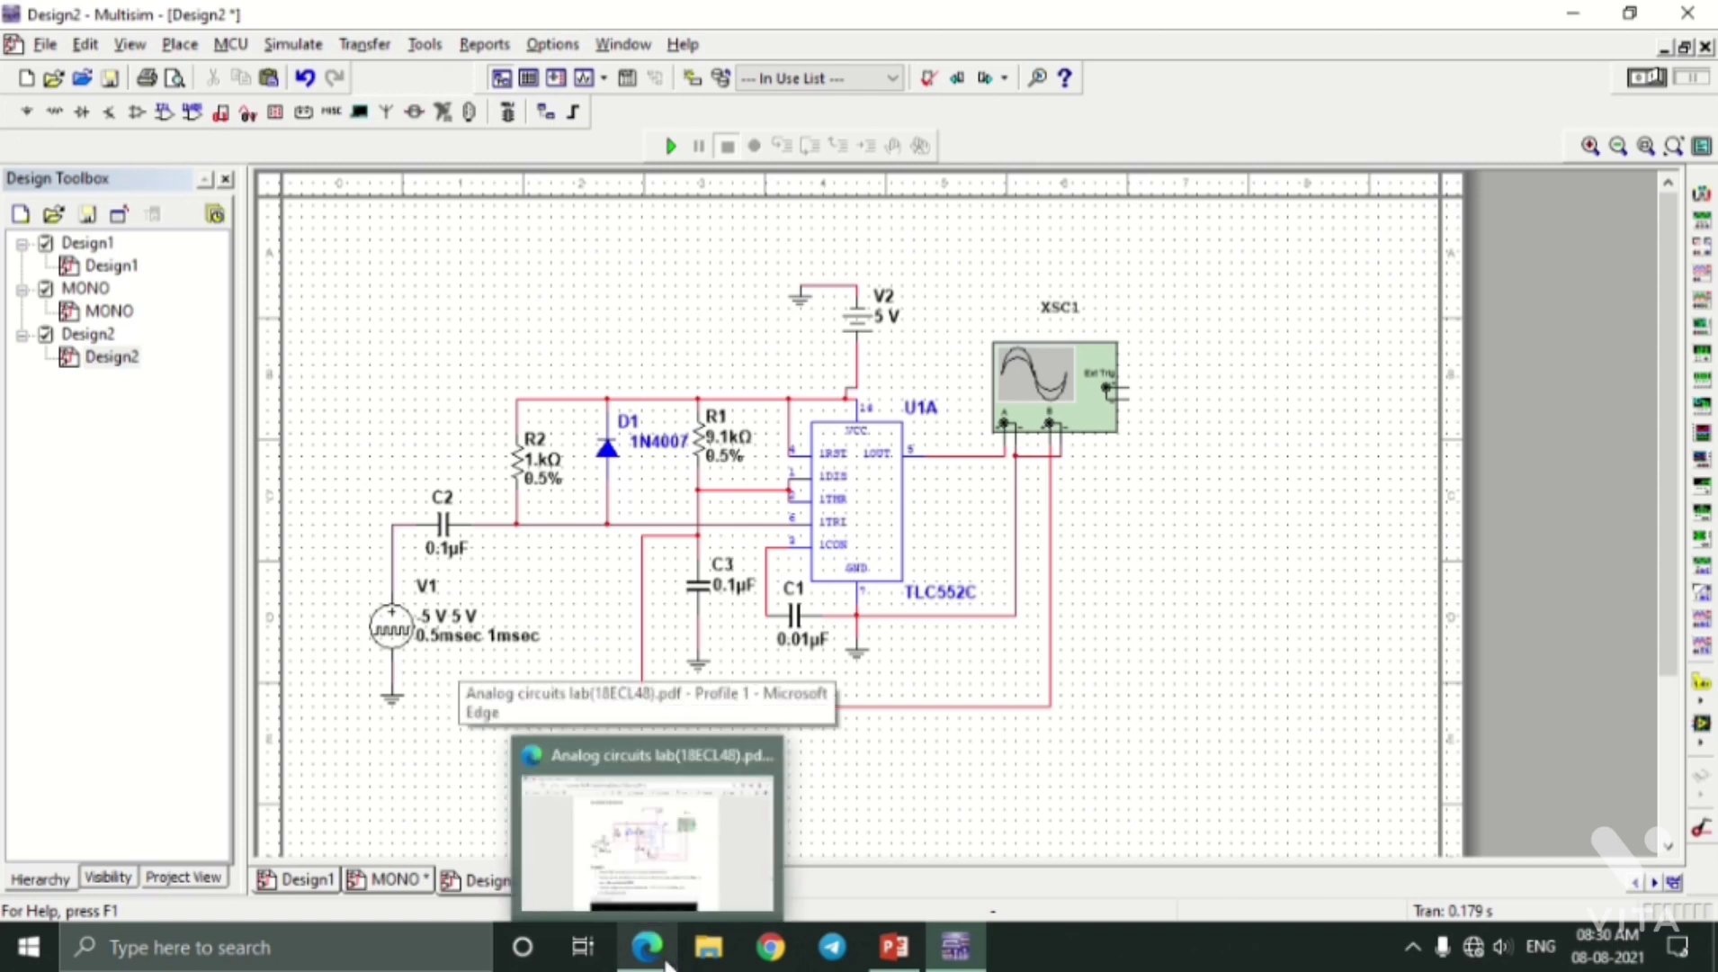
{"action": "left_click", "coordinate": [644, 810]}
{"action": "scroll", "coordinate": [853, 490], "scroll_direction": "down", "scroll_amount": 7}
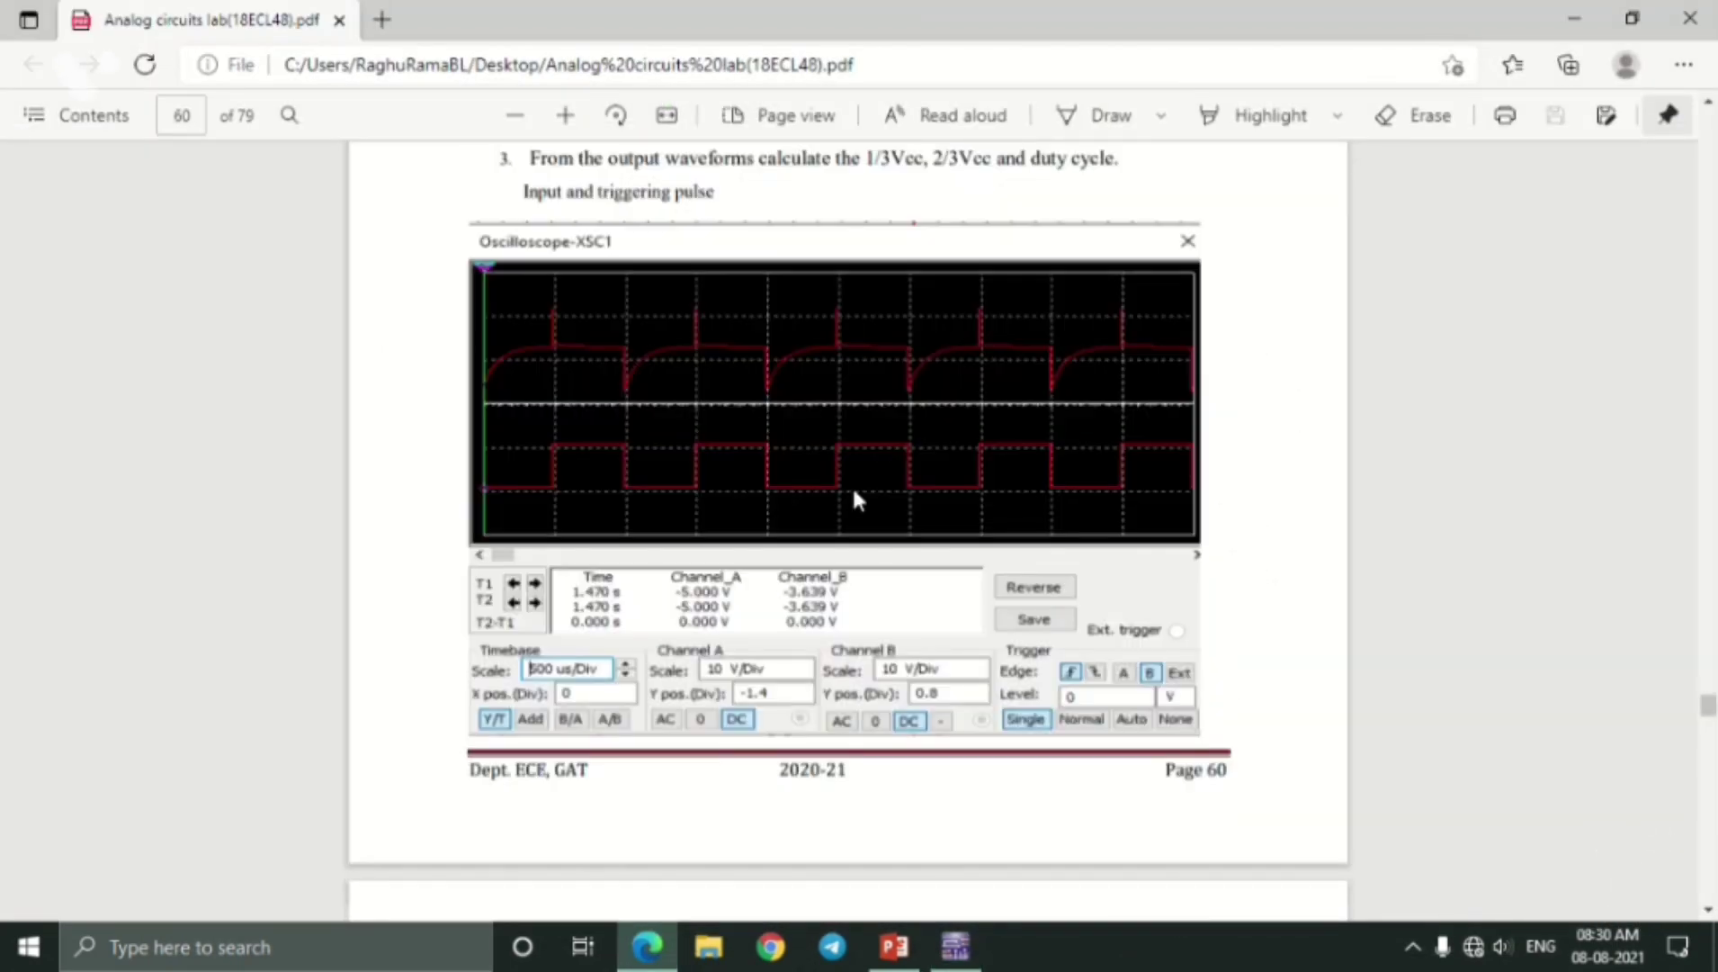
{"action": "scroll", "coordinate": [704, 353], "scroll_direction": "up", "scroll_amount": 2}
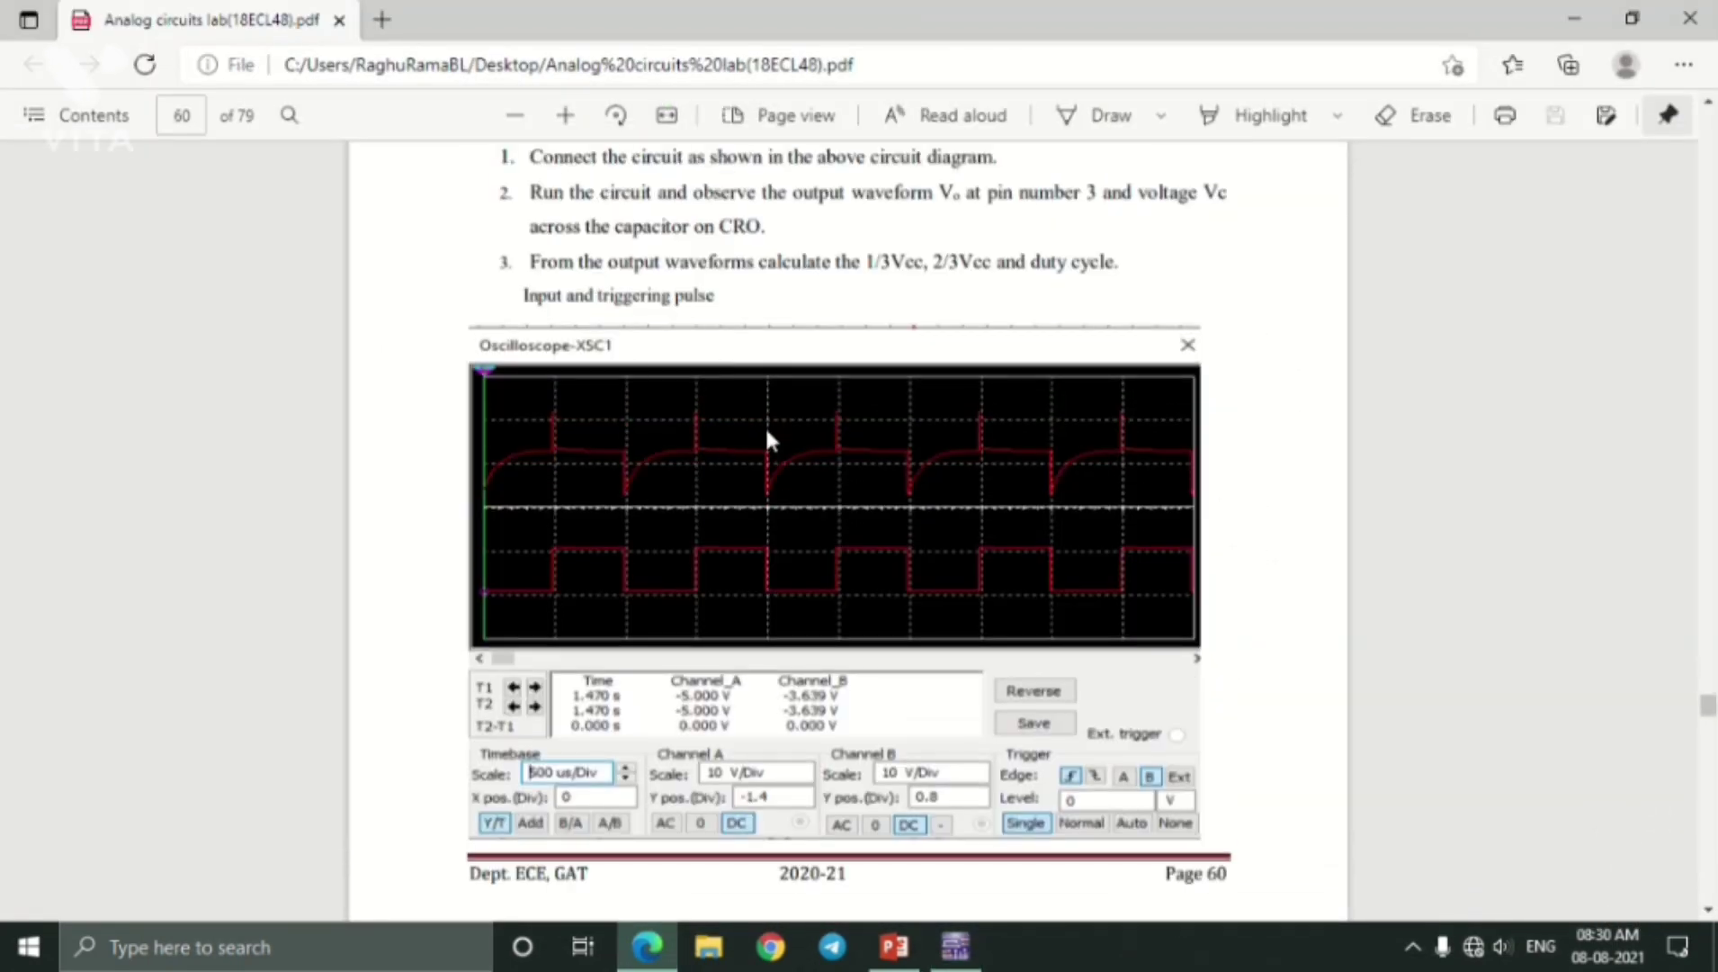
{"action": "scroll", "coordinate": [701, 436], "scroll_direction": "down", "scroll_amount": 2}
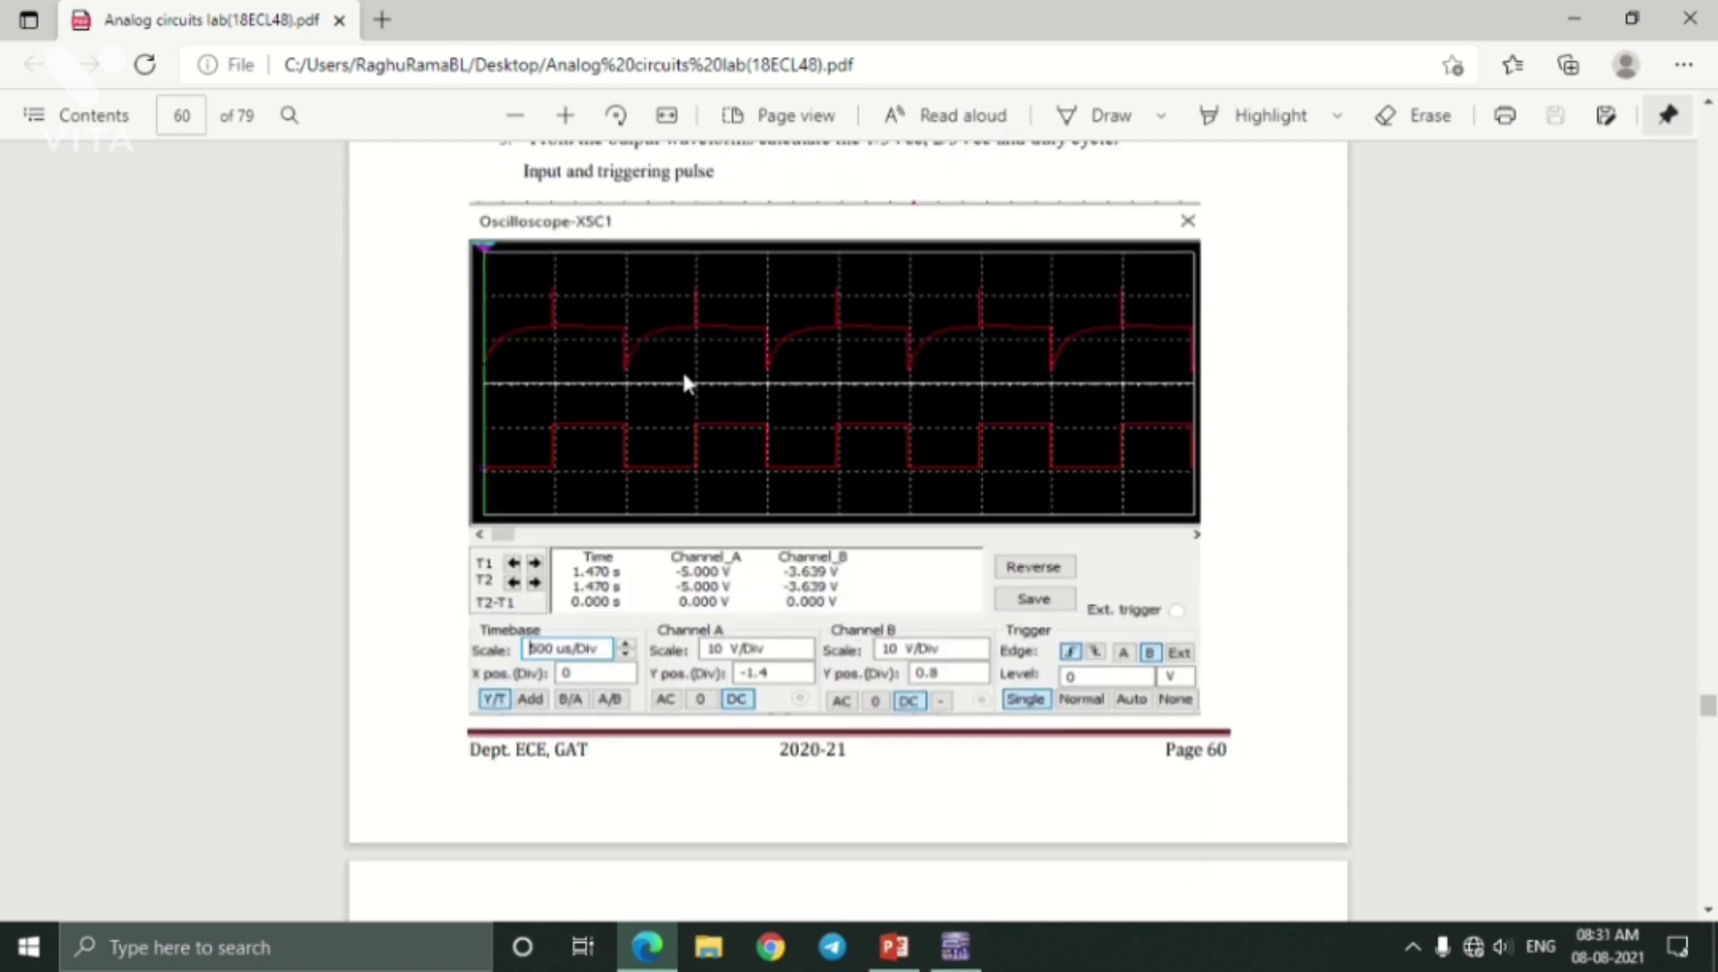
{"action": "scroll", "coordinate": [647, 400], "scroll_direction": "up", "scroll_amount": 2}
{"action": "scroll", "coordinate": [657, 387], "scroll_direction": "down", "scroll_amount": 10}
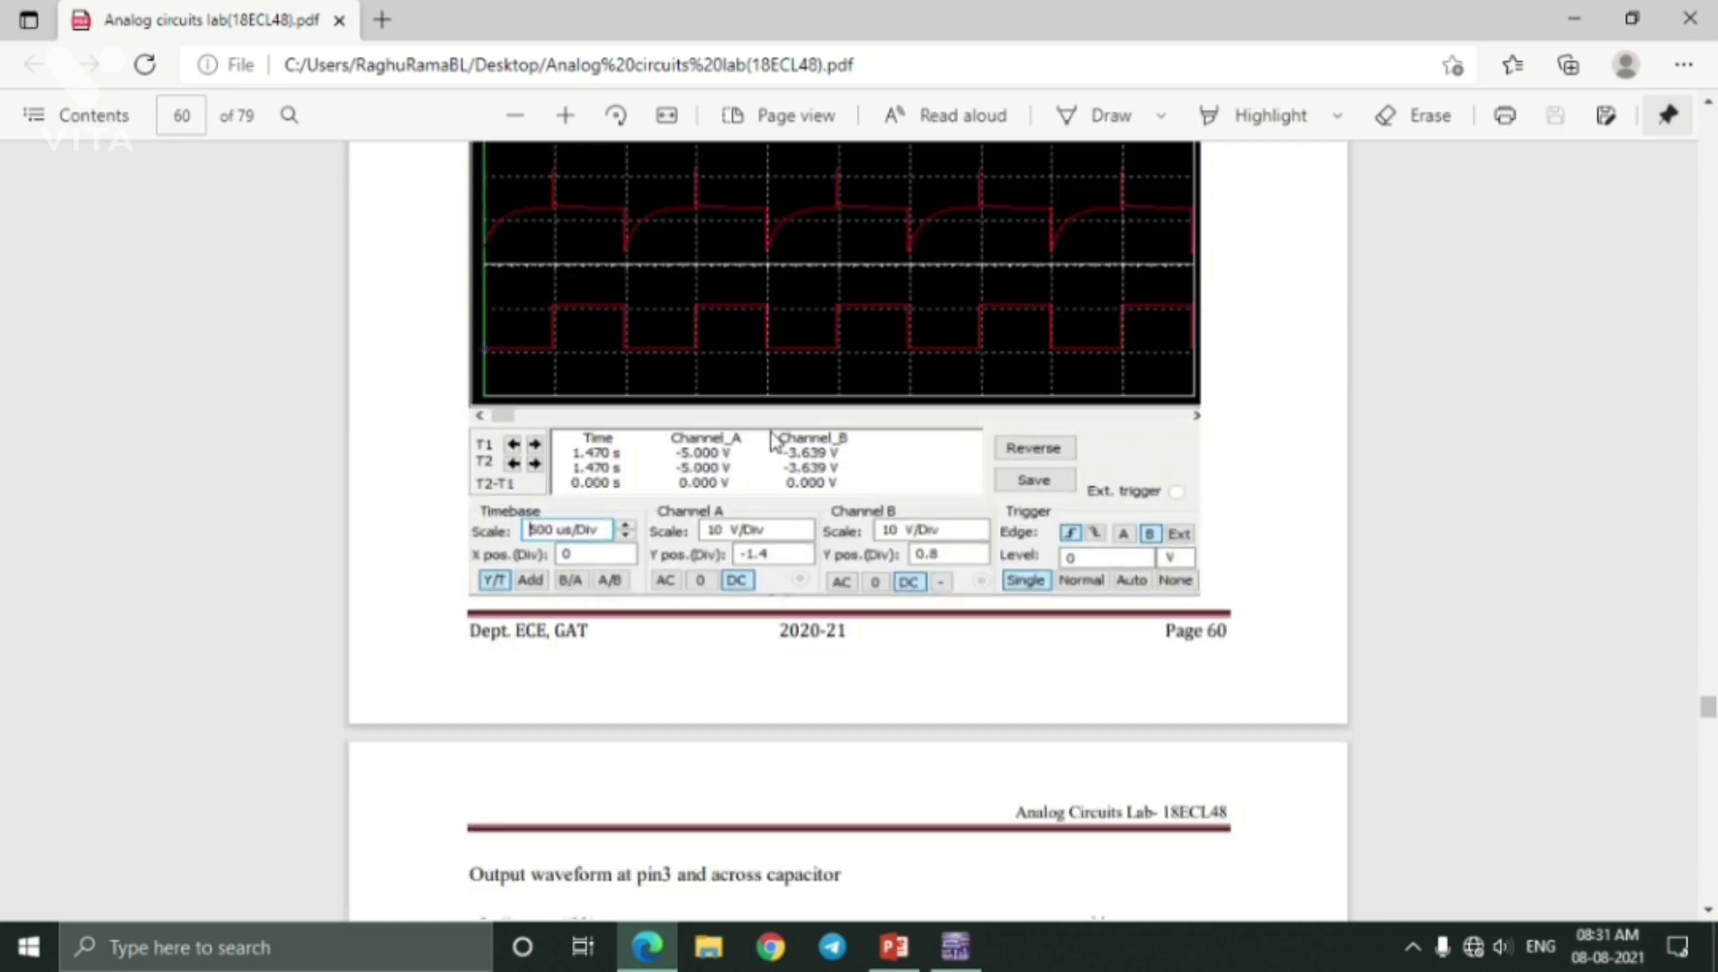
{"action": "scroll", "coordinate": [568, 537], "scroll_direction": "down", "scroll_amount": 4}
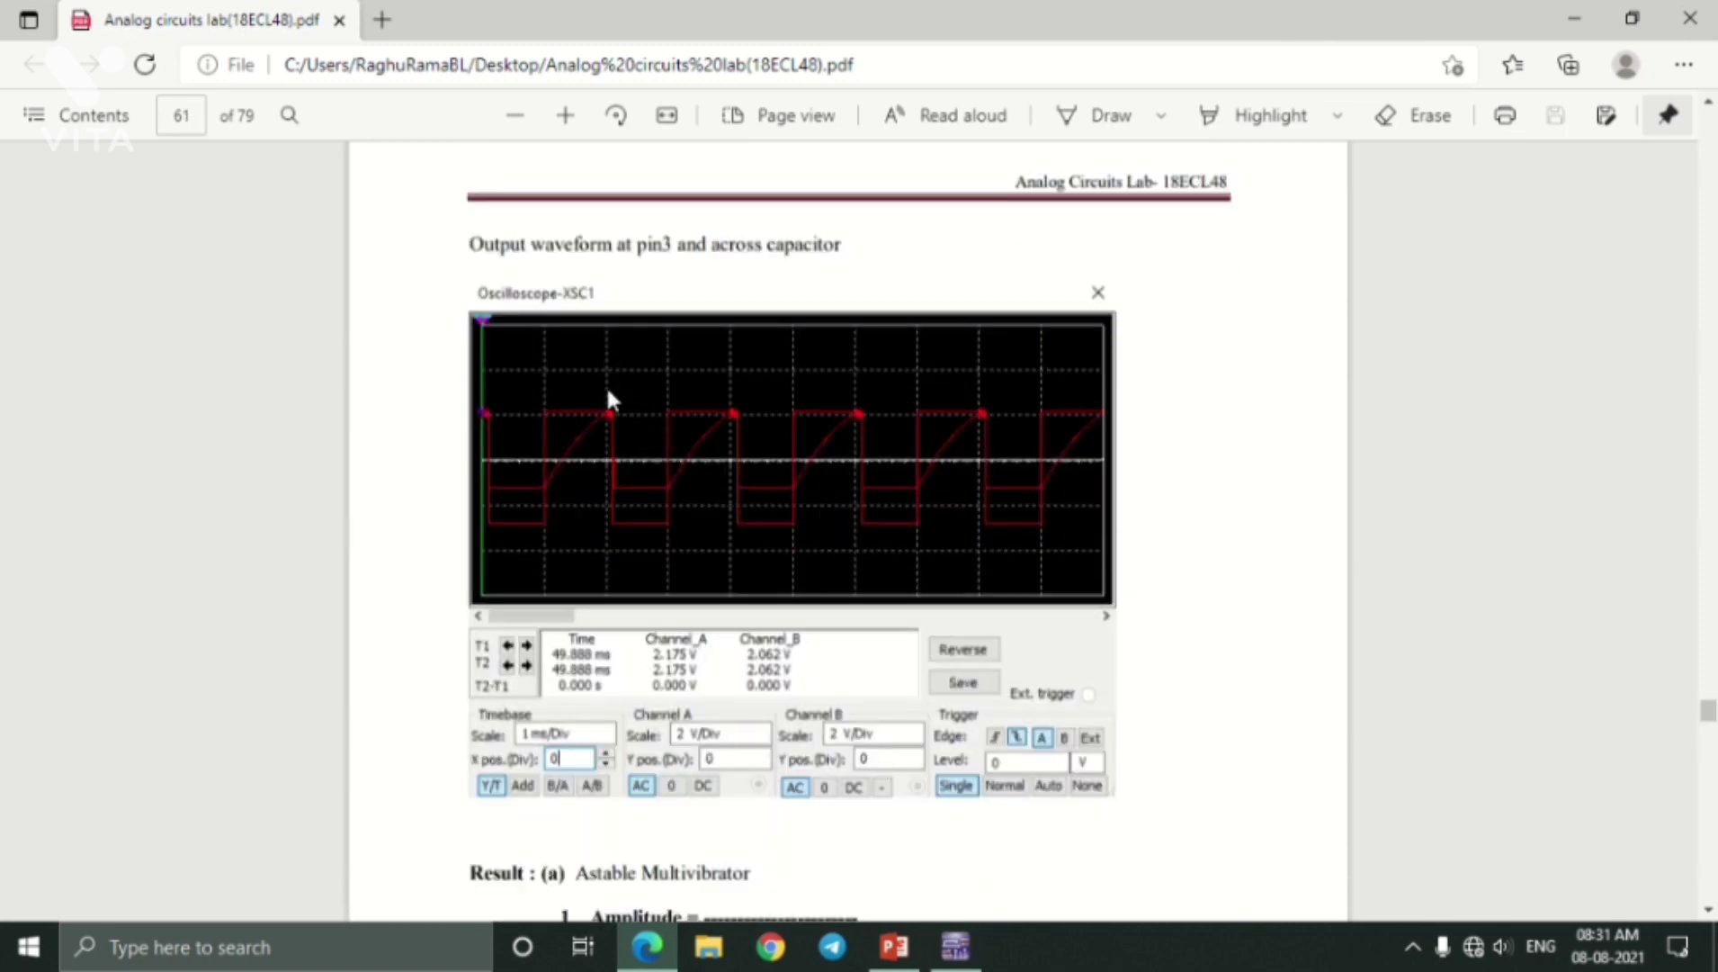
In Multisim, add a second oscilloscope with channel A on the timer output, channel B on the trigger line, and both negatives on the ground wire.
{"action": "left_click", "coordinate": [956, 946]}
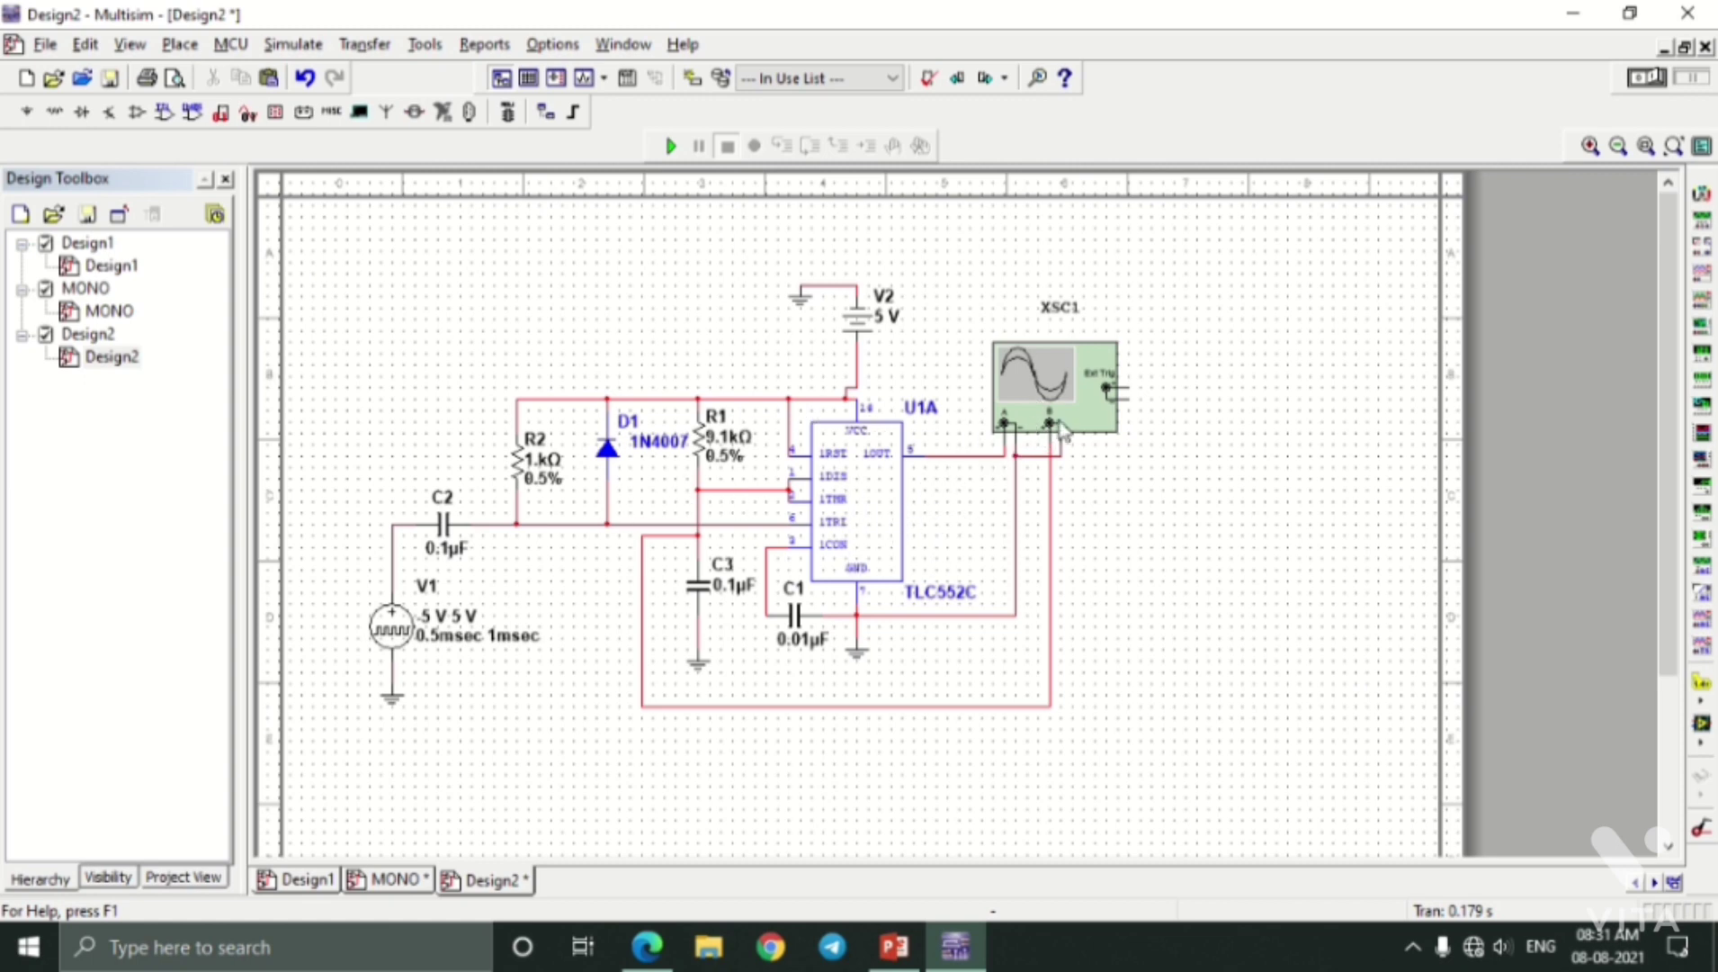
{"action": "left_click", "coordinate": [1702, 273]}
{"action": "left_click", "coordinate": [1282, 451]}
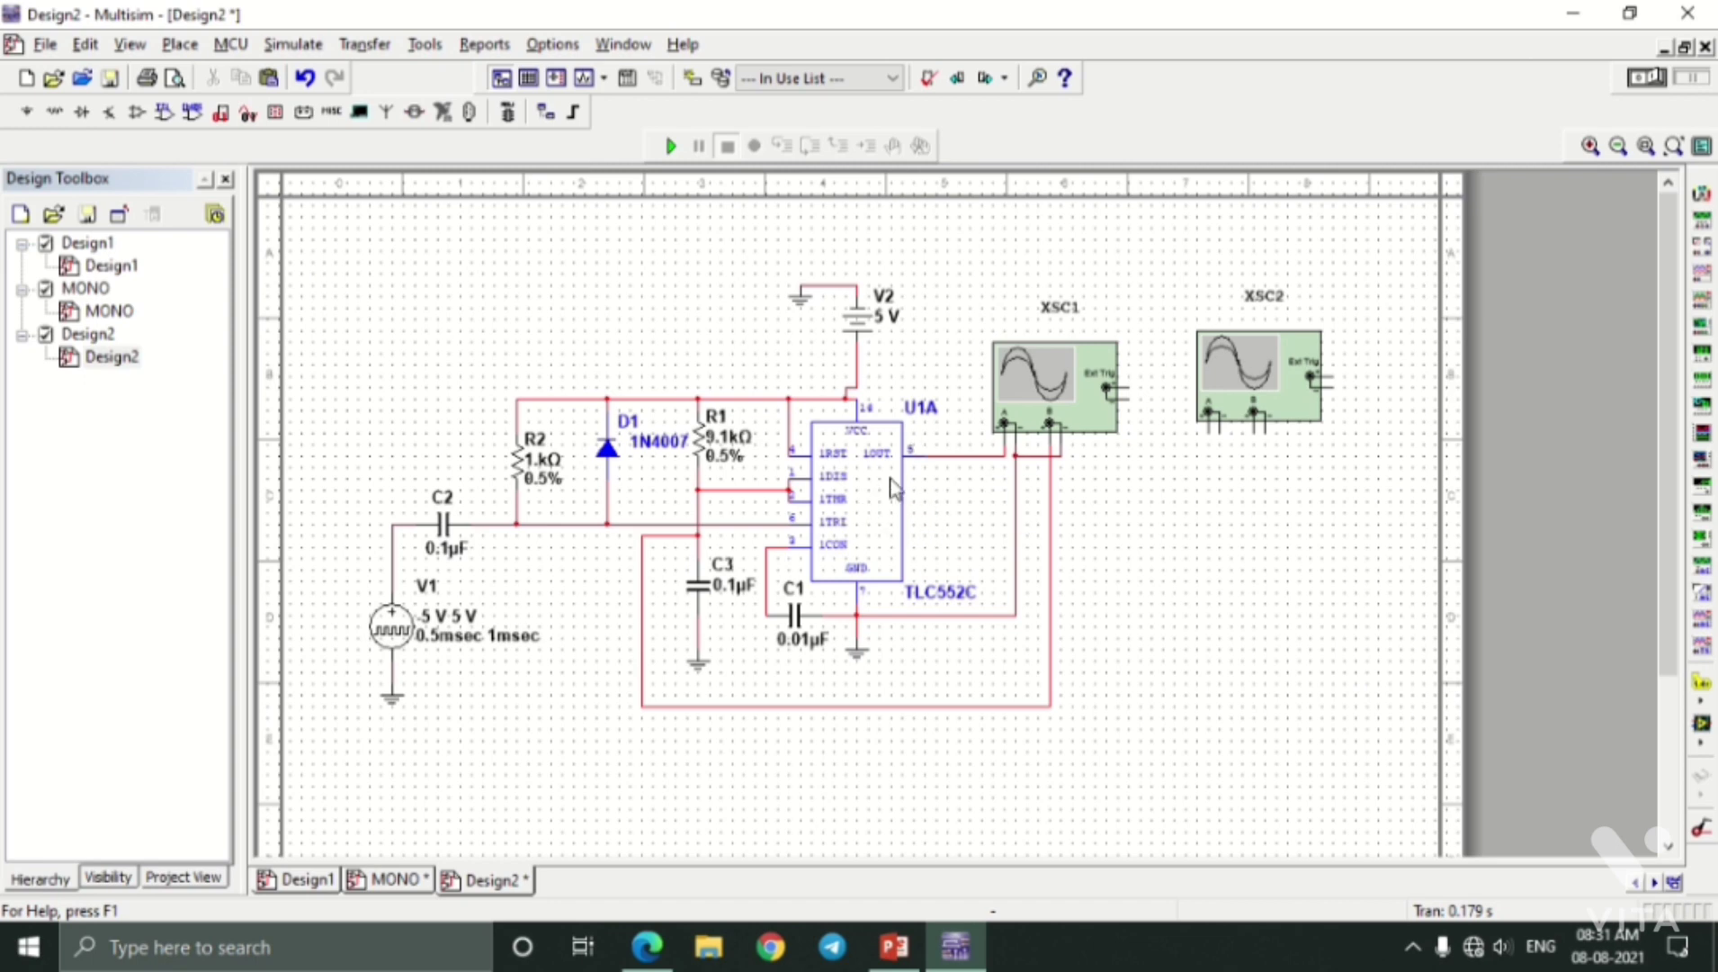
{"action": "left_click", "coordinate": [1210, 434]}
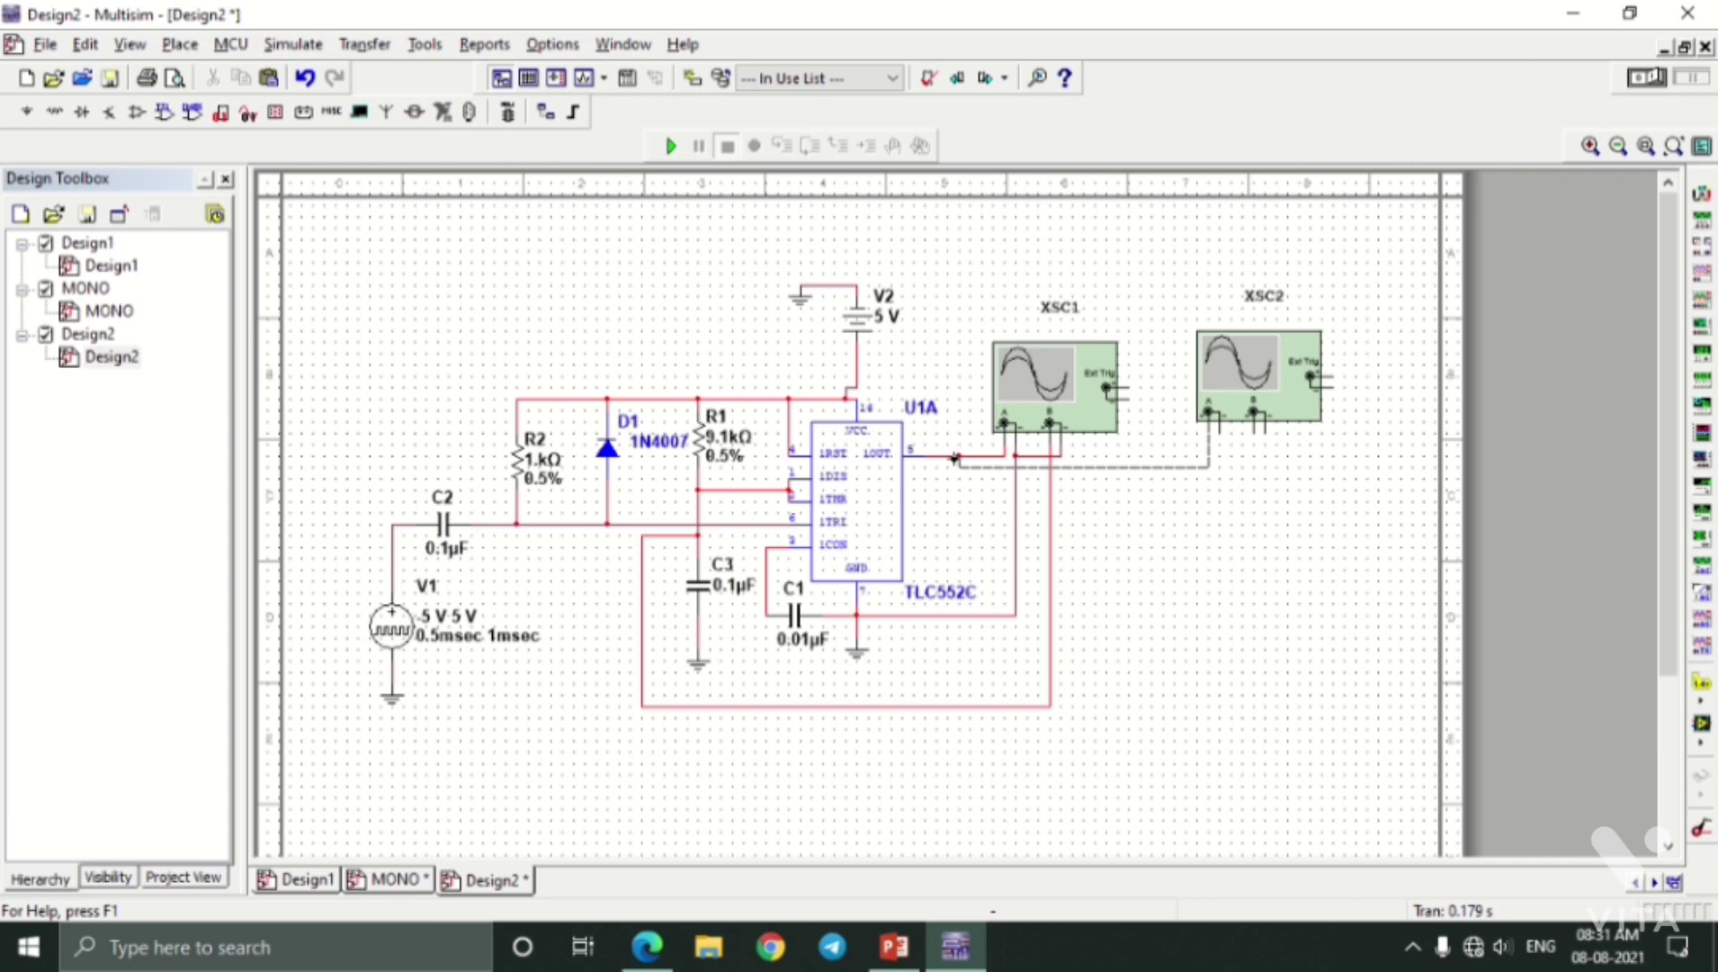
{"action": "left_click", "coordinate": [955, 457]}
{"action": "left_click", "coordinate": [1220, 428]}
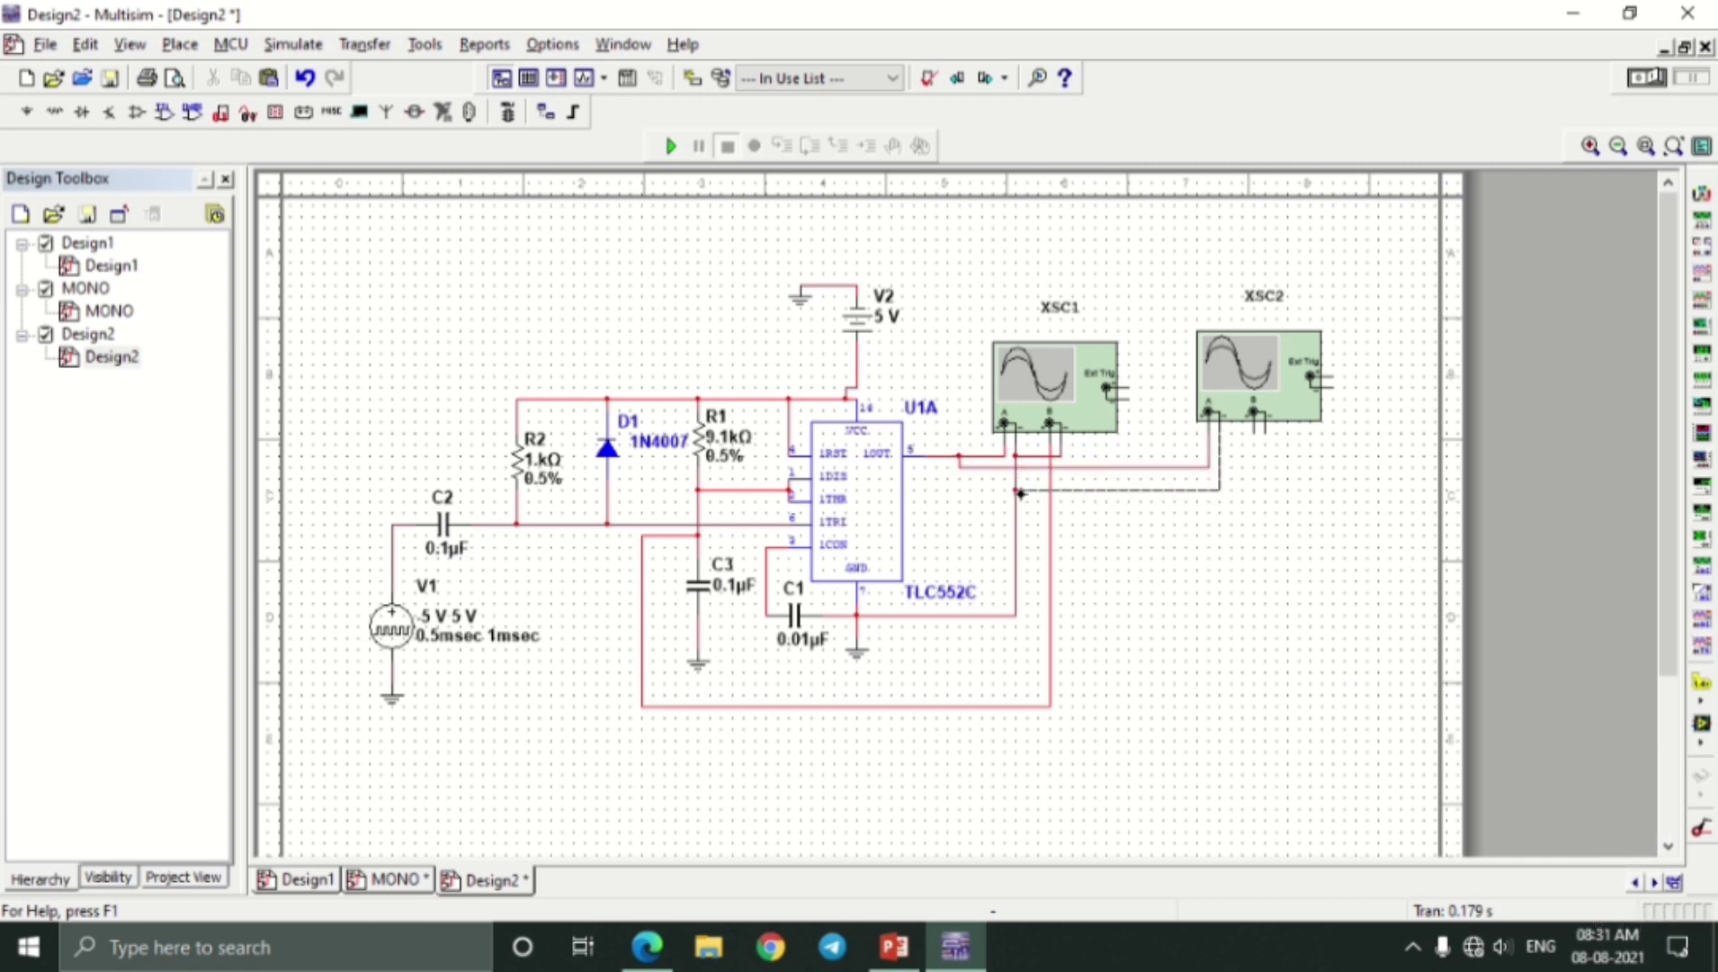
{"action": "left_click", "coordinate": [1017, 492]}
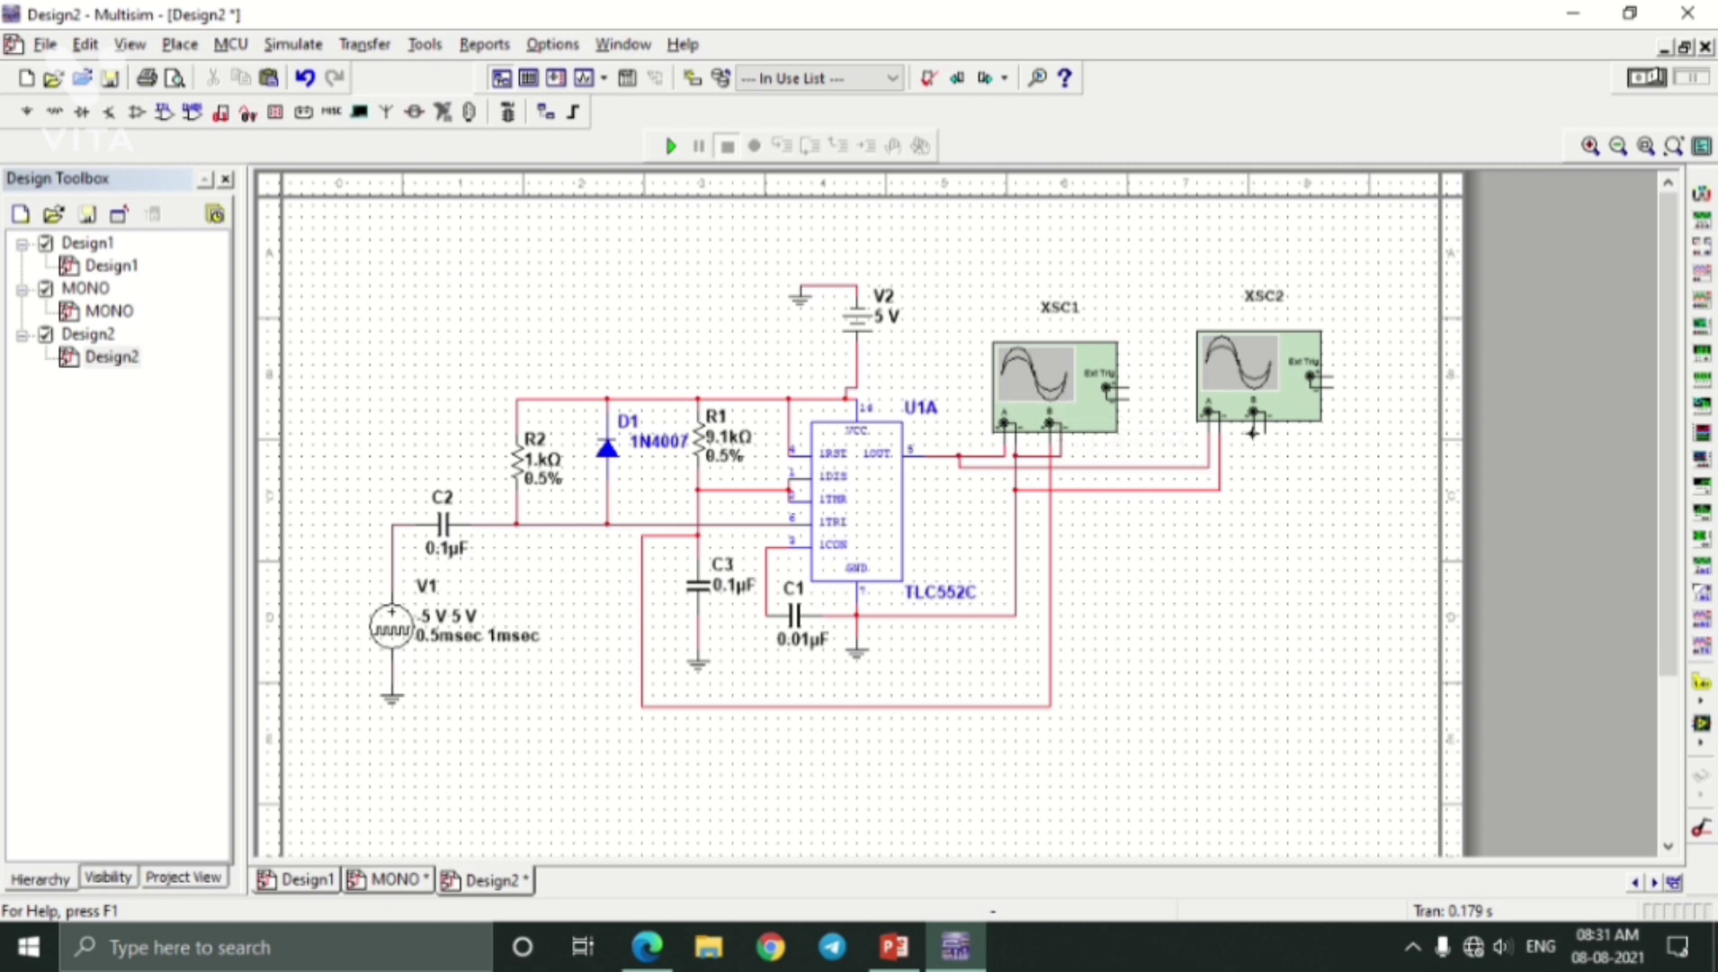
{"action": "left_click", "coordinate": [1253, 432]}
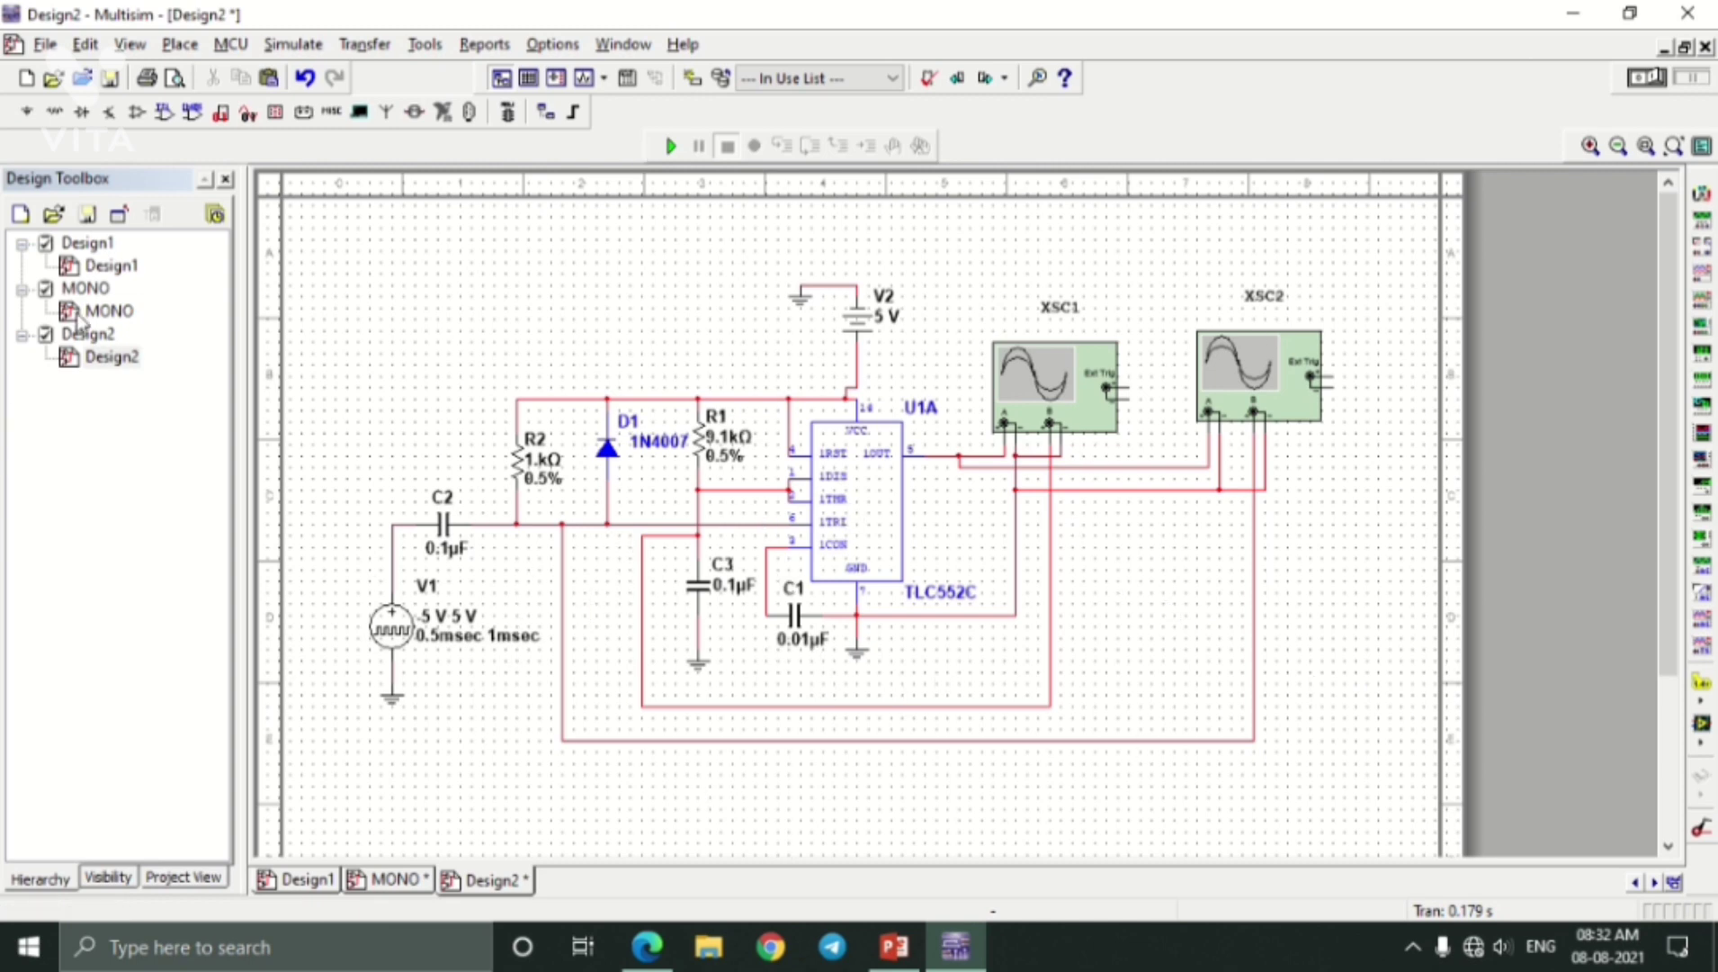
Open the MONO design, examine pulse source V2's settings, and compare them with the circuit diagram in Edge's PDF.
{"action": "double_click", "coordinate": [109, 310]}
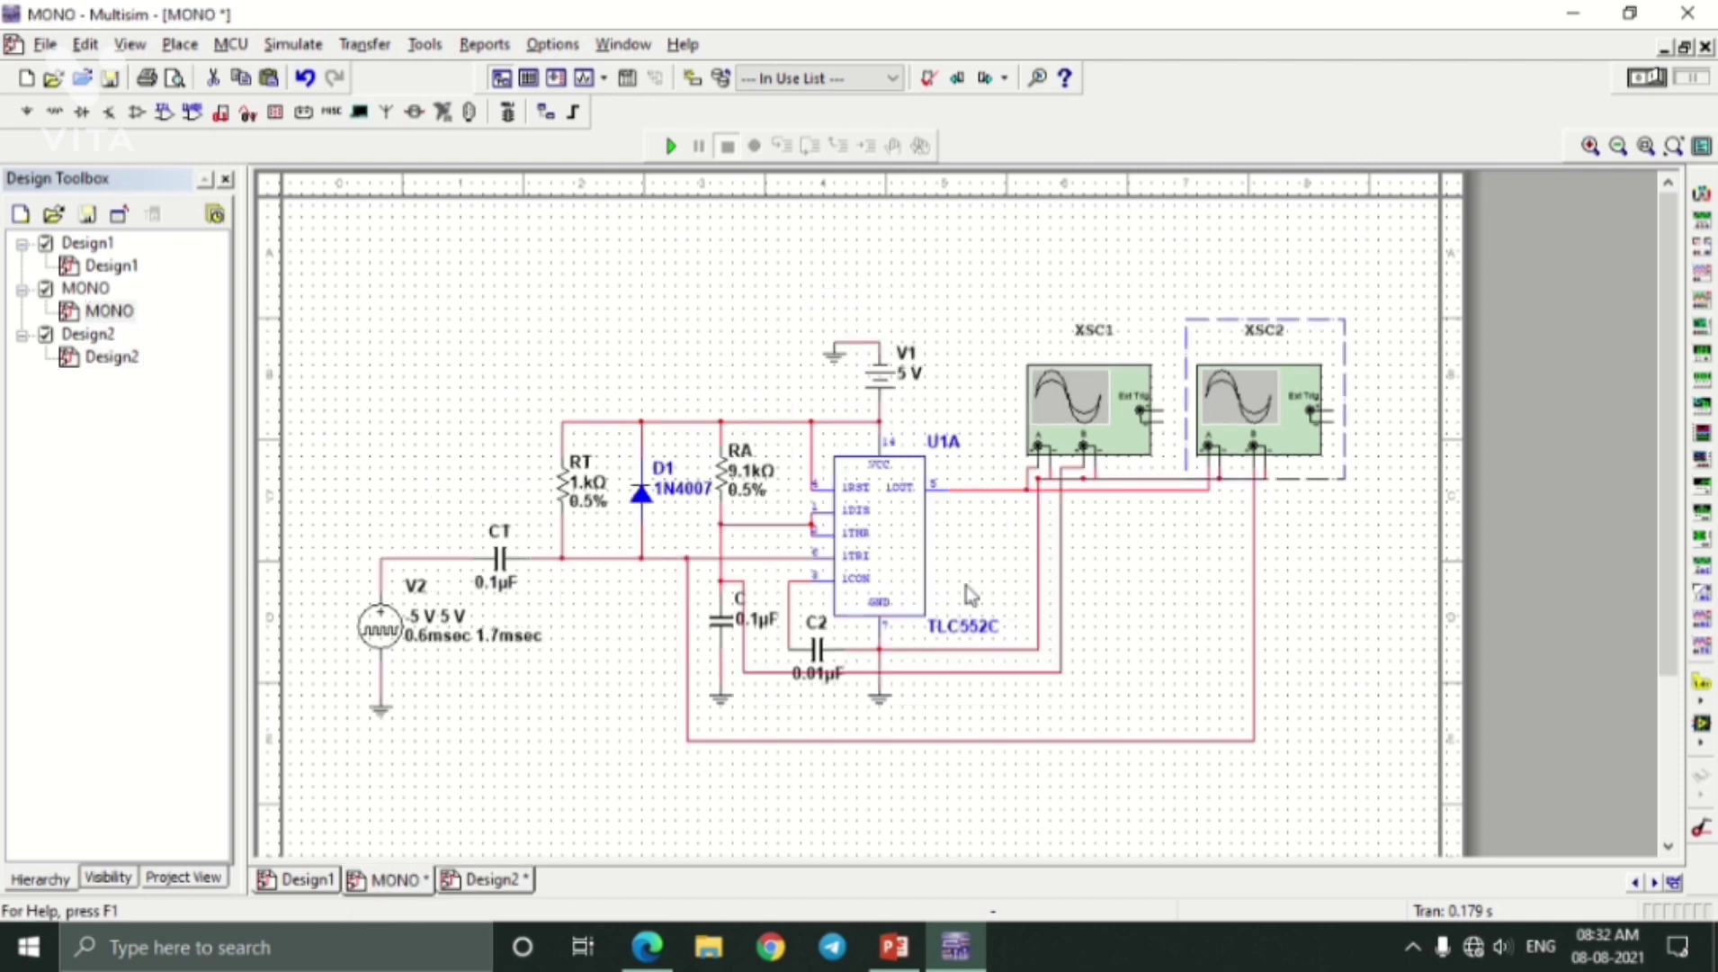
{"action": "left_click", "coordinate": [1230, 603]}
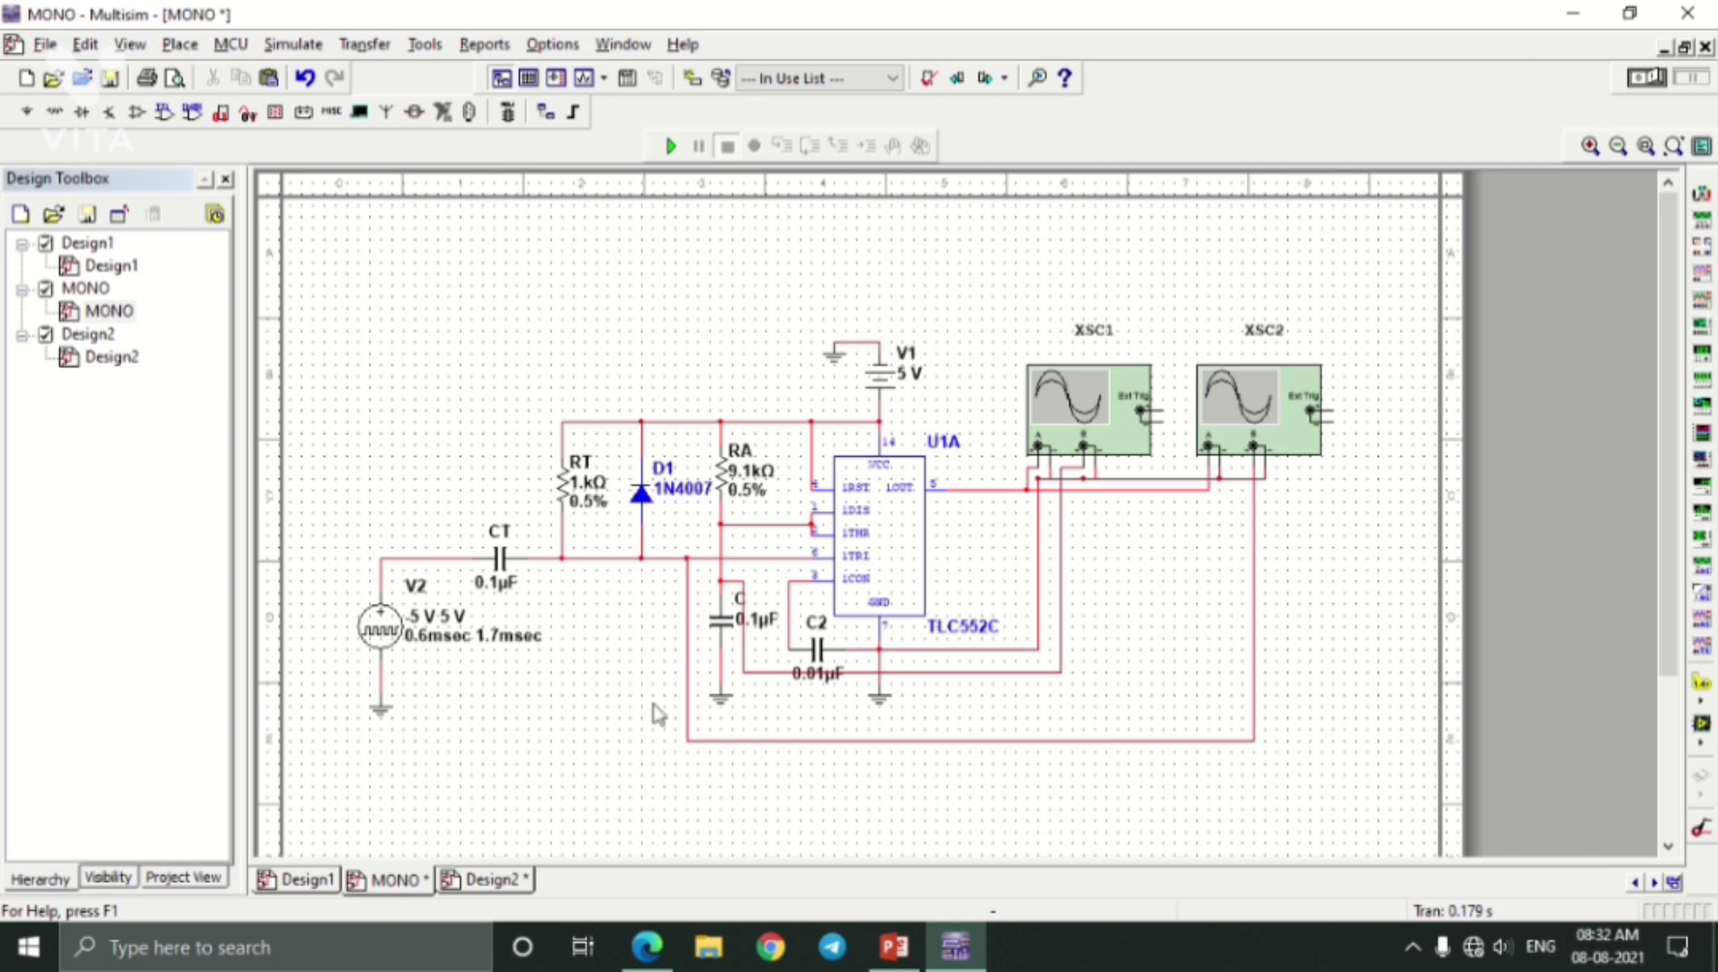
{"action": "double_click", "coordinate": [445, 640]}
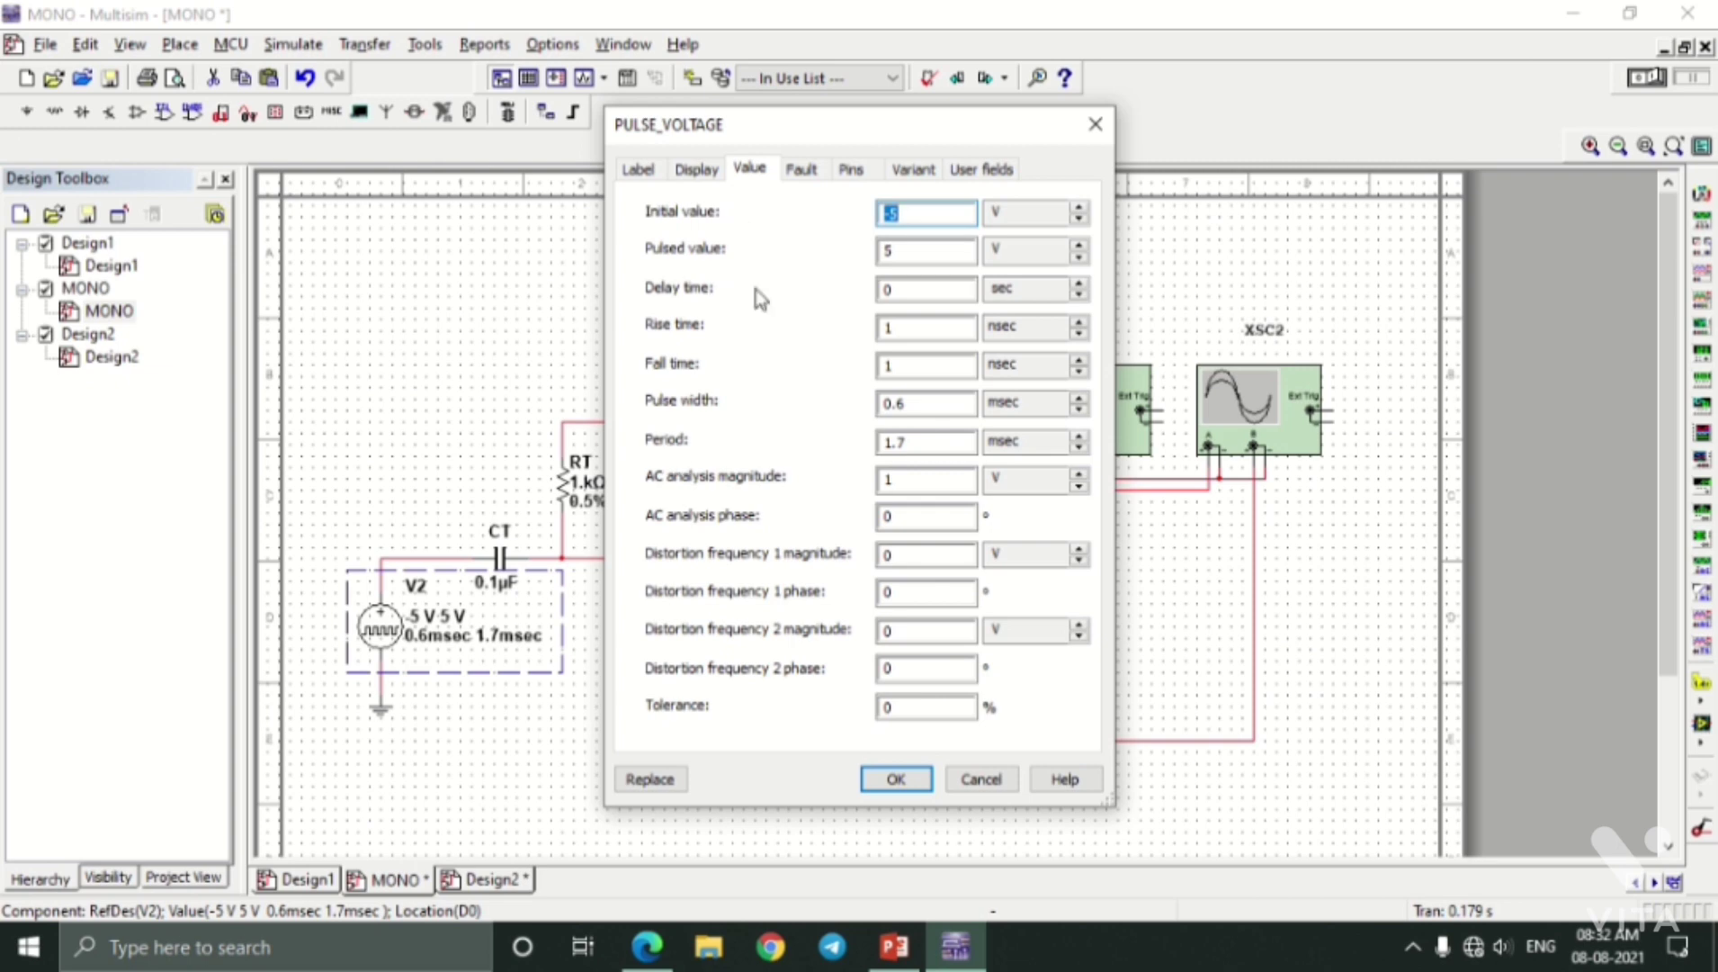
{"action": "left_click", "coordinate": [896, 780]}
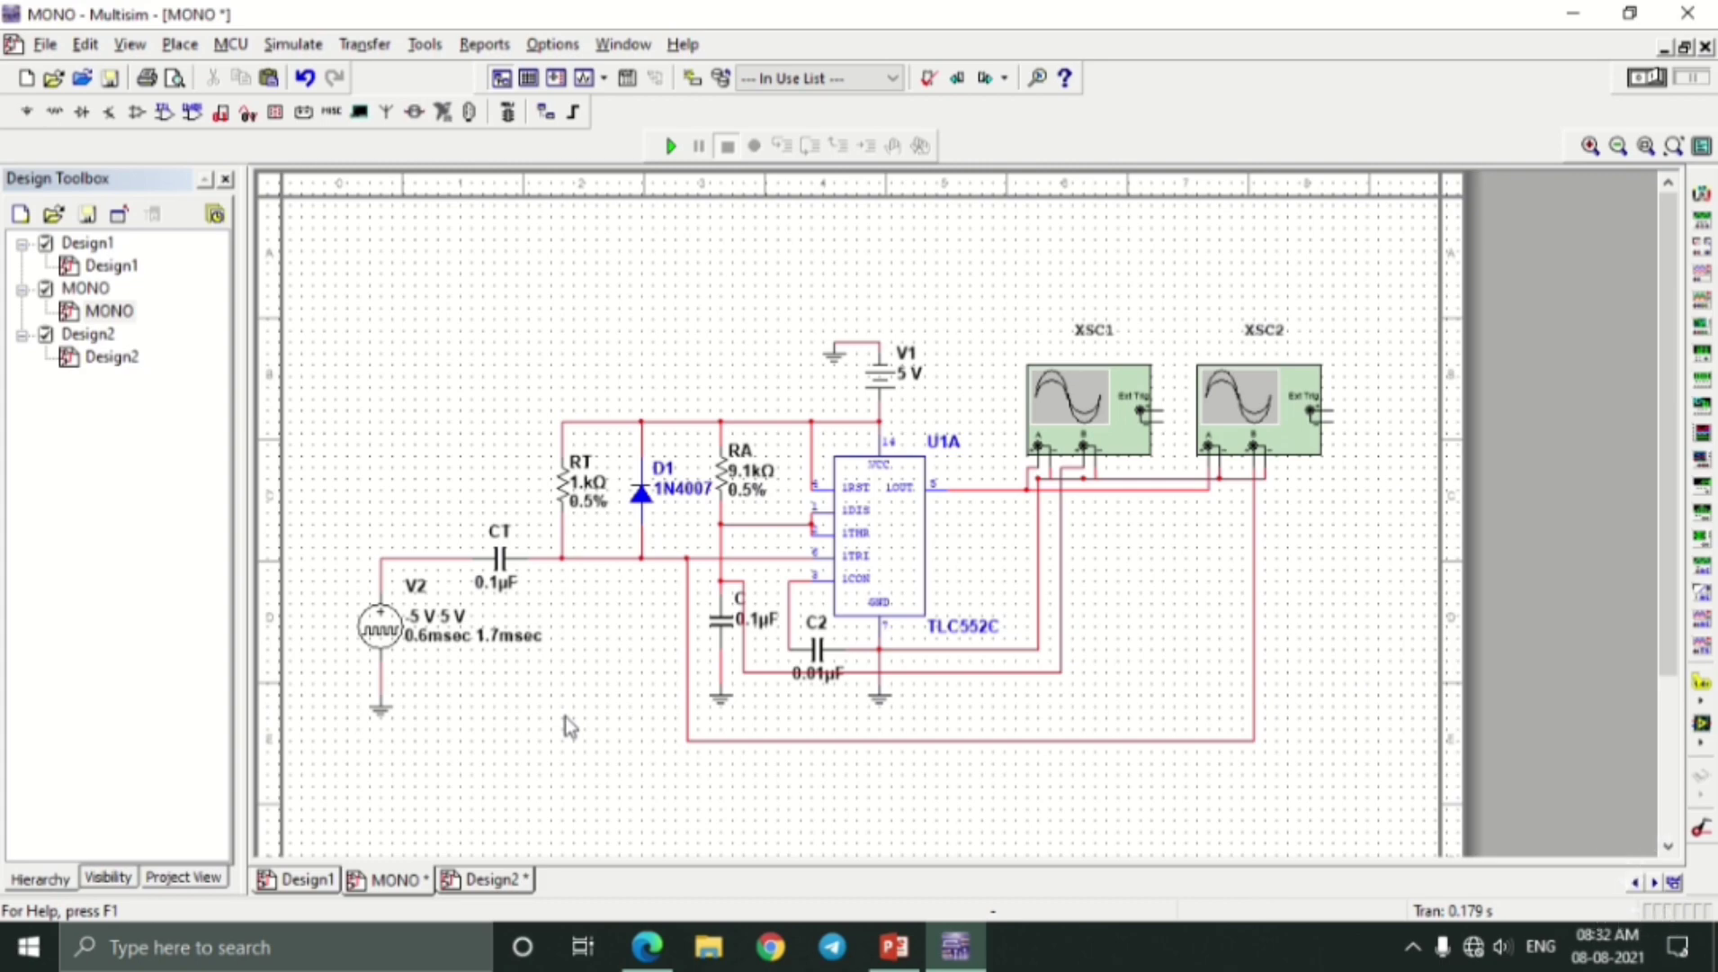
{"action": "left_click", "coordinate": [652, 953]}
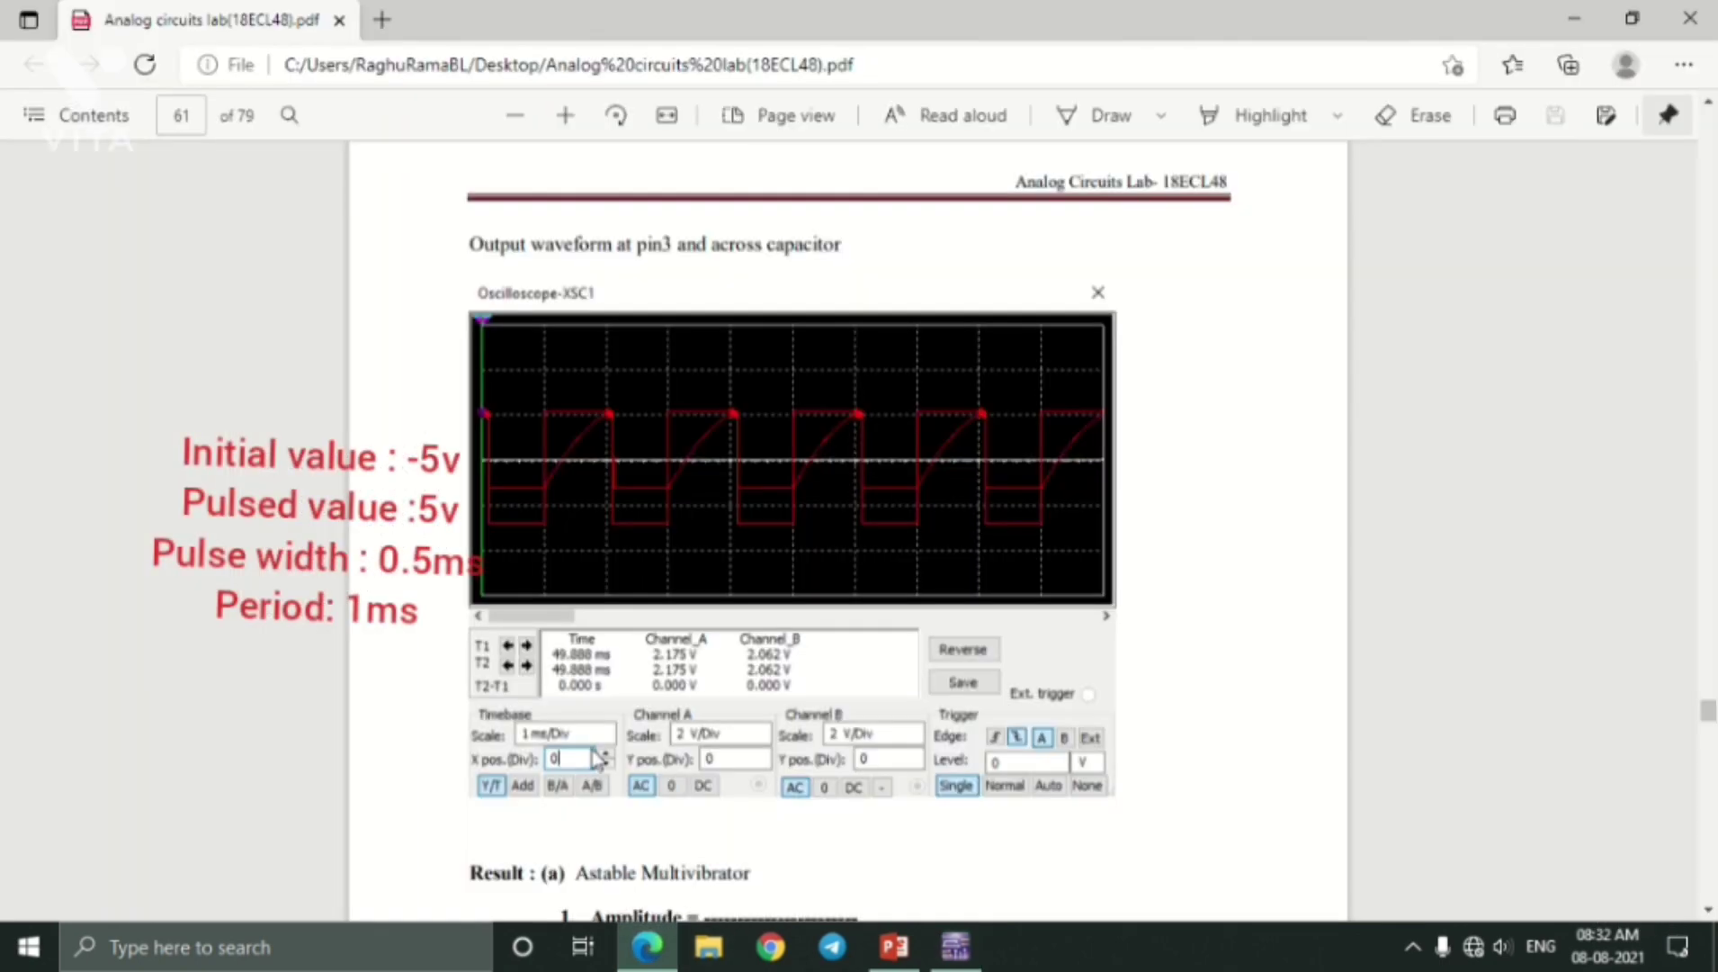
{"action": "scroll", "coordinate": [590, 693], "scroll_direction": "up", "scroll_amount": 10}
{"action": "scroll", "coordinate": [601, 684], "scroll_direction": "up", "scroll_amount": 3}
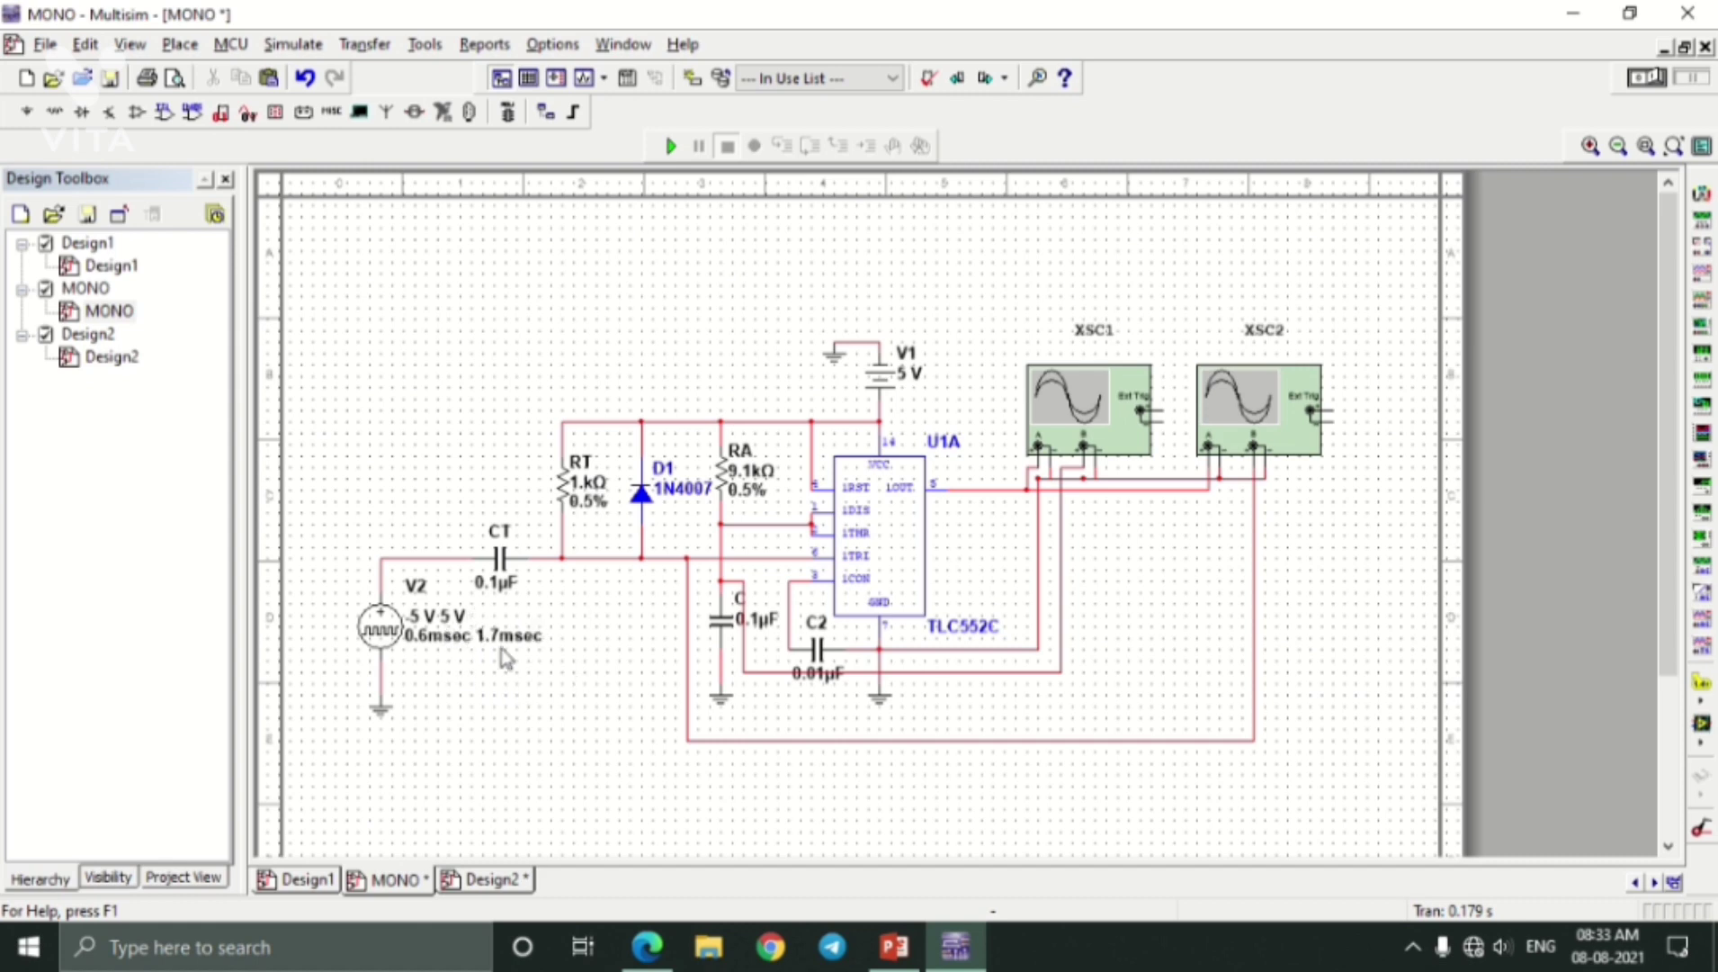
Run the MONO simulation in Multisim with XSC1 and XSC2 open, switching XSC1's trigger to Auto and back to Single.
{"action": "double_click", "coordinate": [1077, 396]}
{"action": "double_click", "coordinate": [1259, 412]}
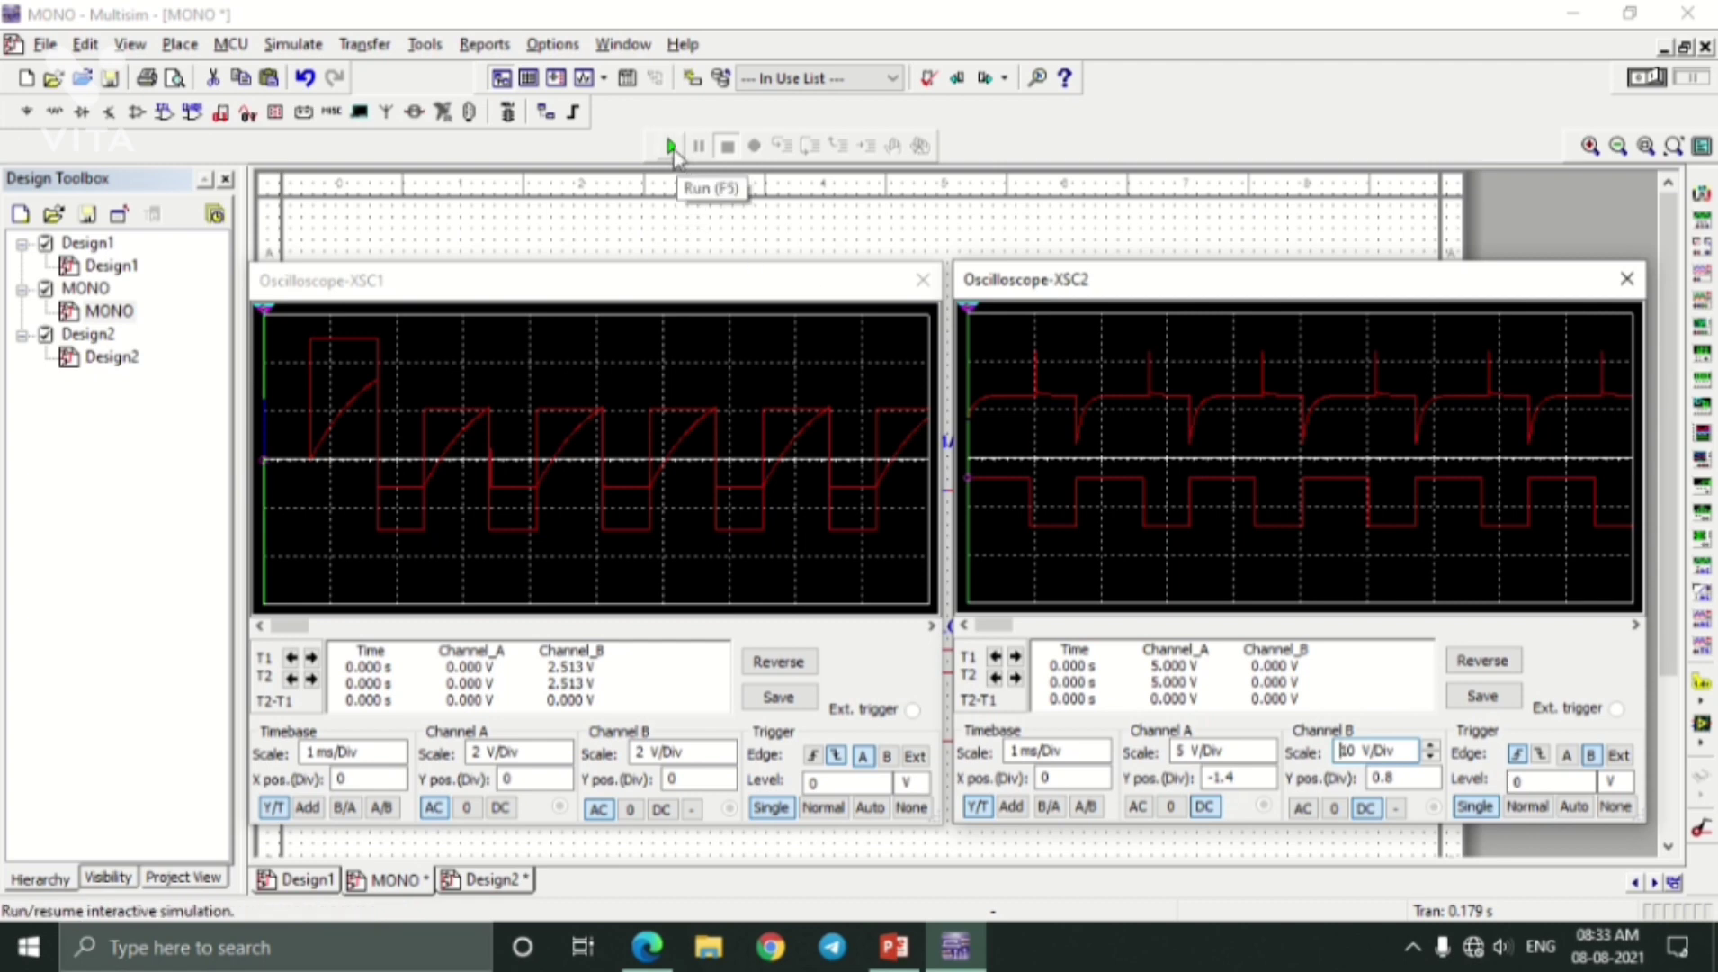
{"action": "left_click", "coordinate": [671, 147]}
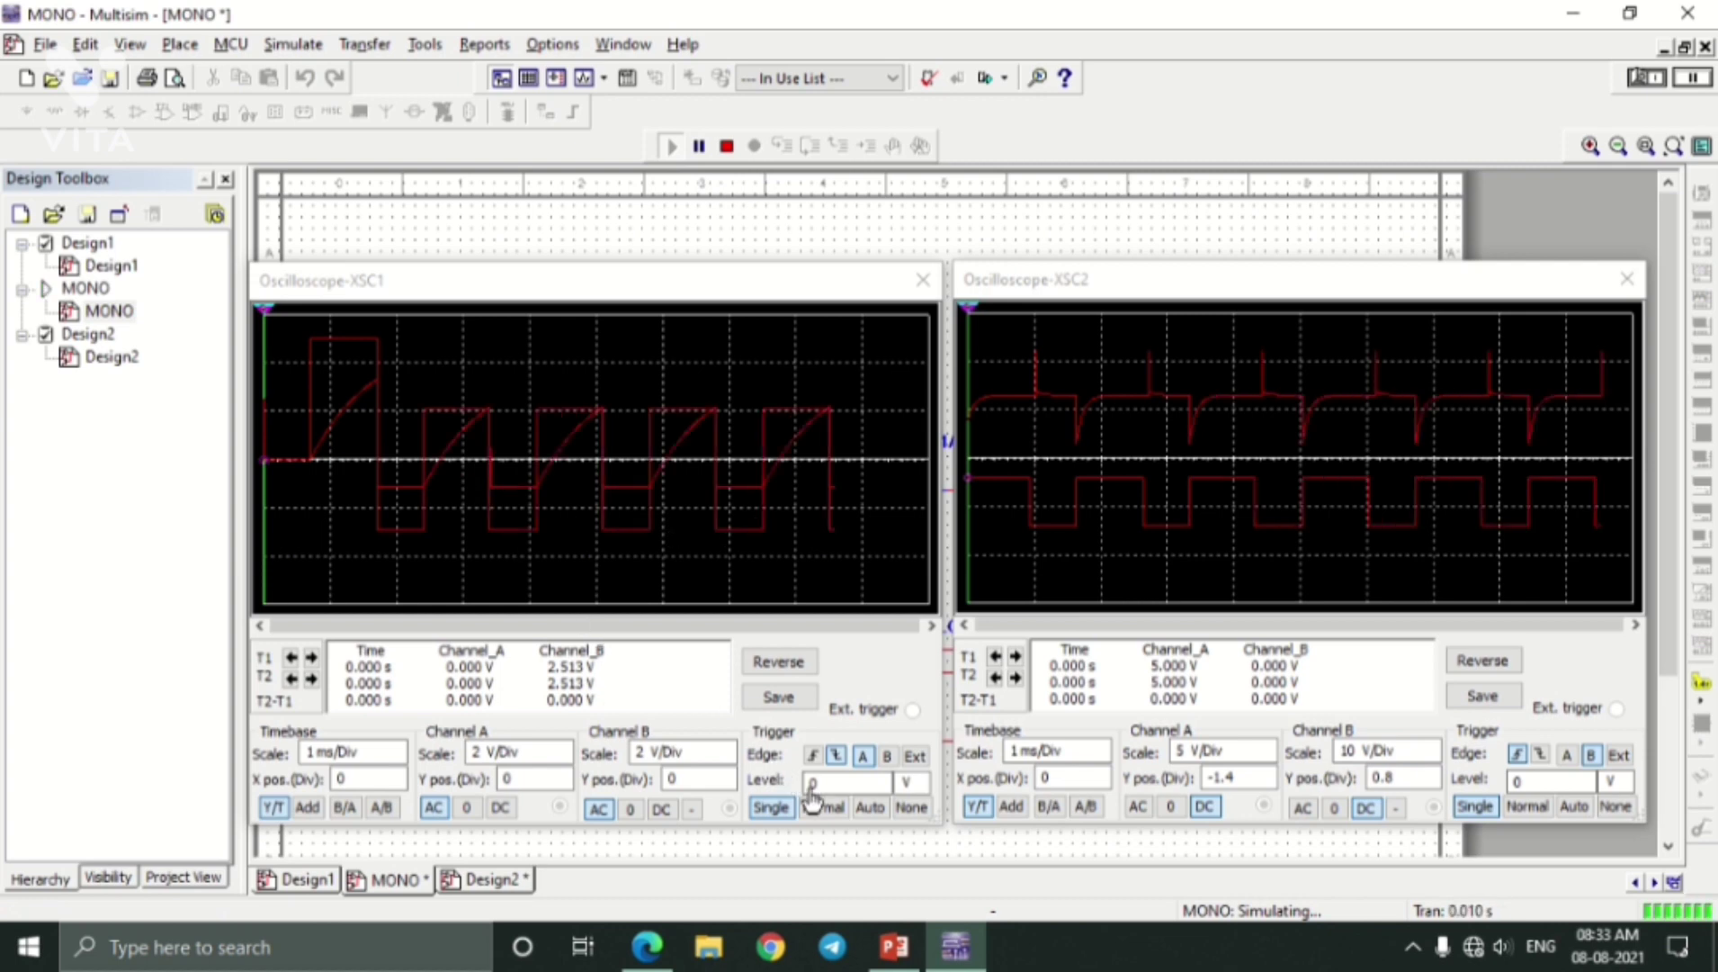
{"action": "left_click", "coordinate": [857, 809]}
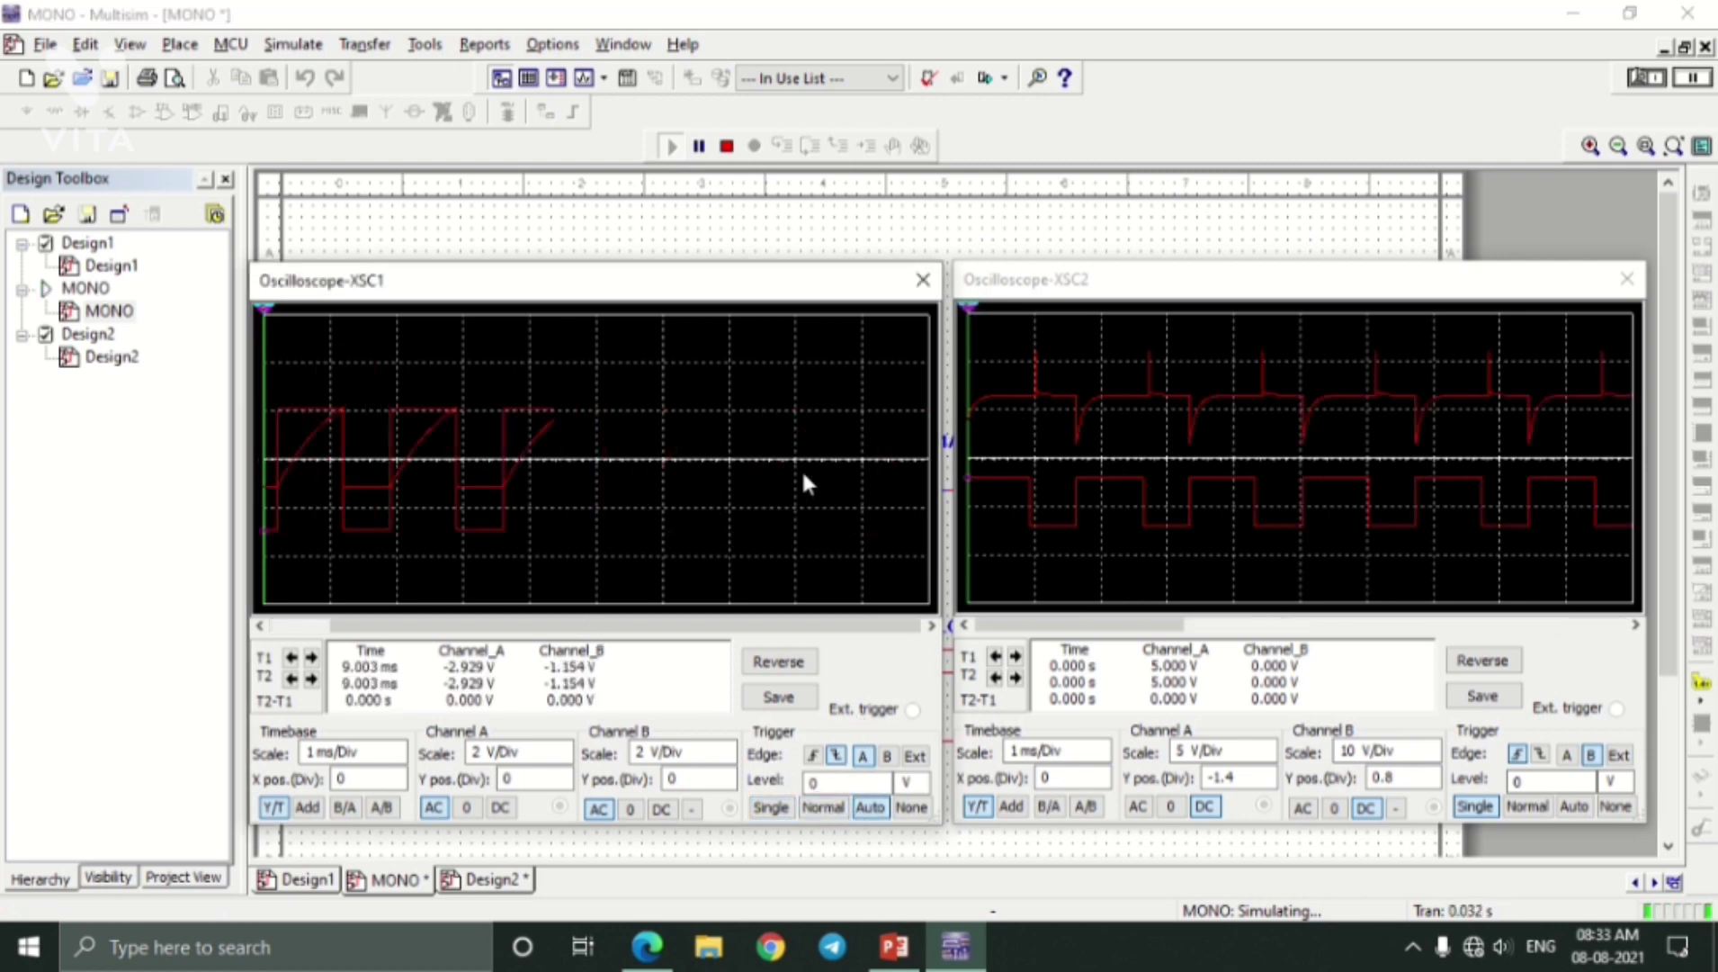
{"action": "left_click", "coordinate": [770, 807]}
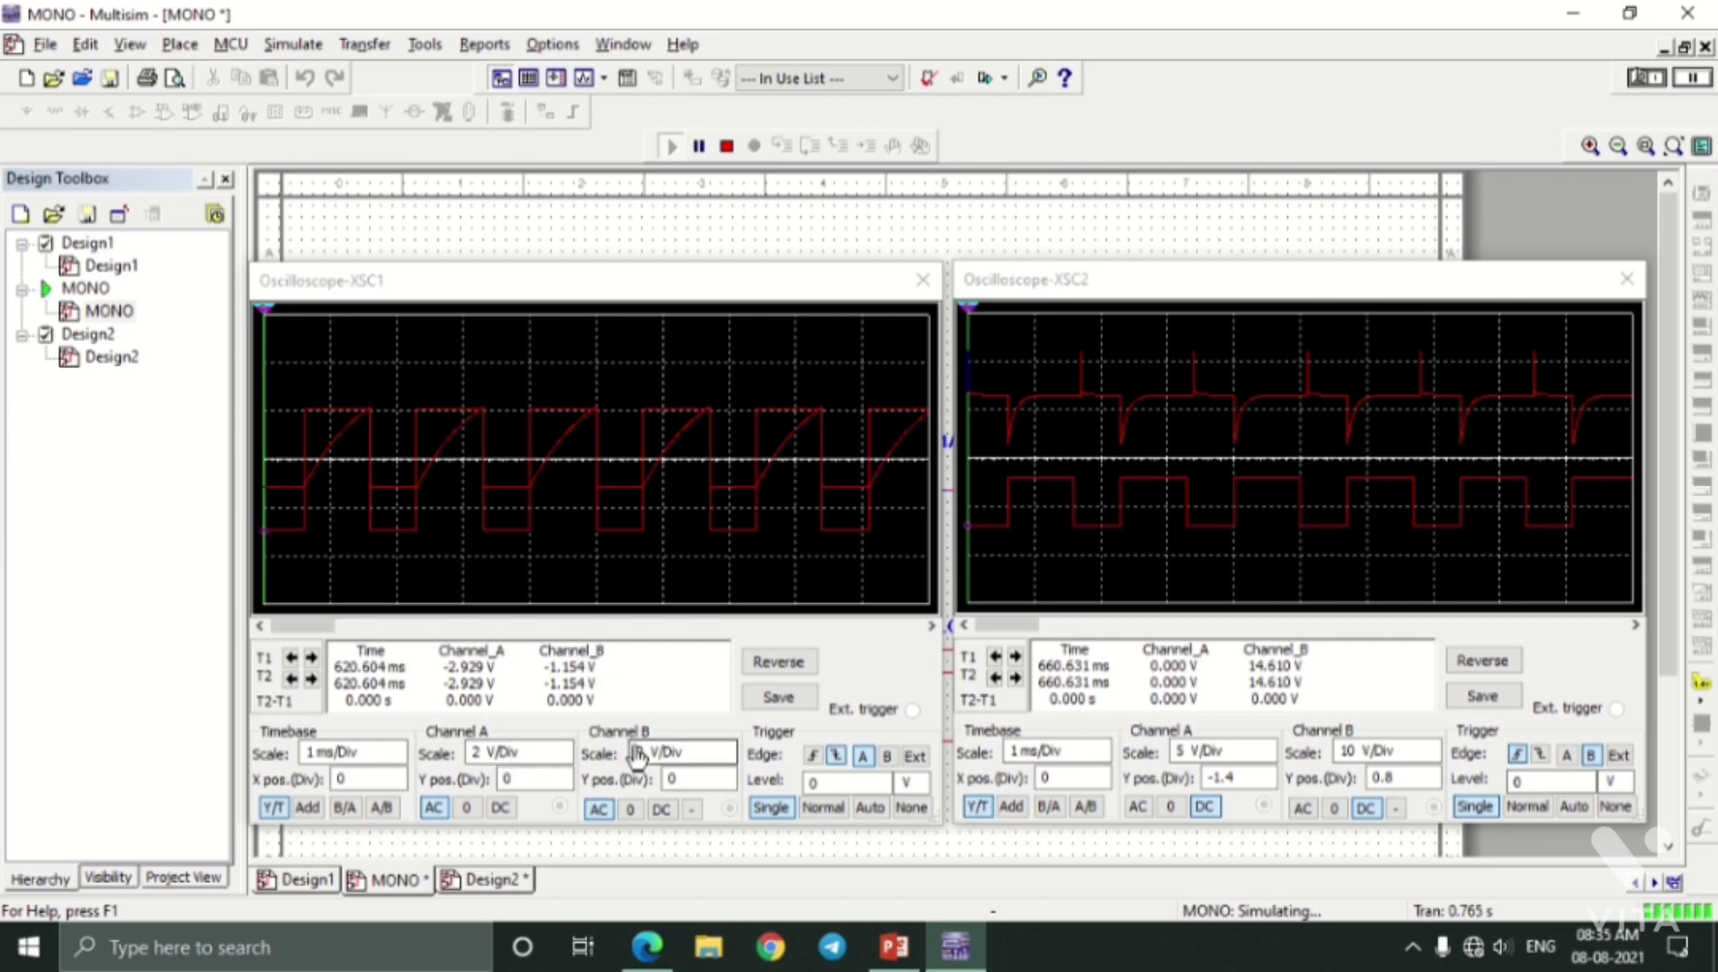
Compare the simulated traces with the reference waveforms for pin 3 and the capacitor in Edge's PDF.
{"action": "left_click", "coordinate": [647, 947]}
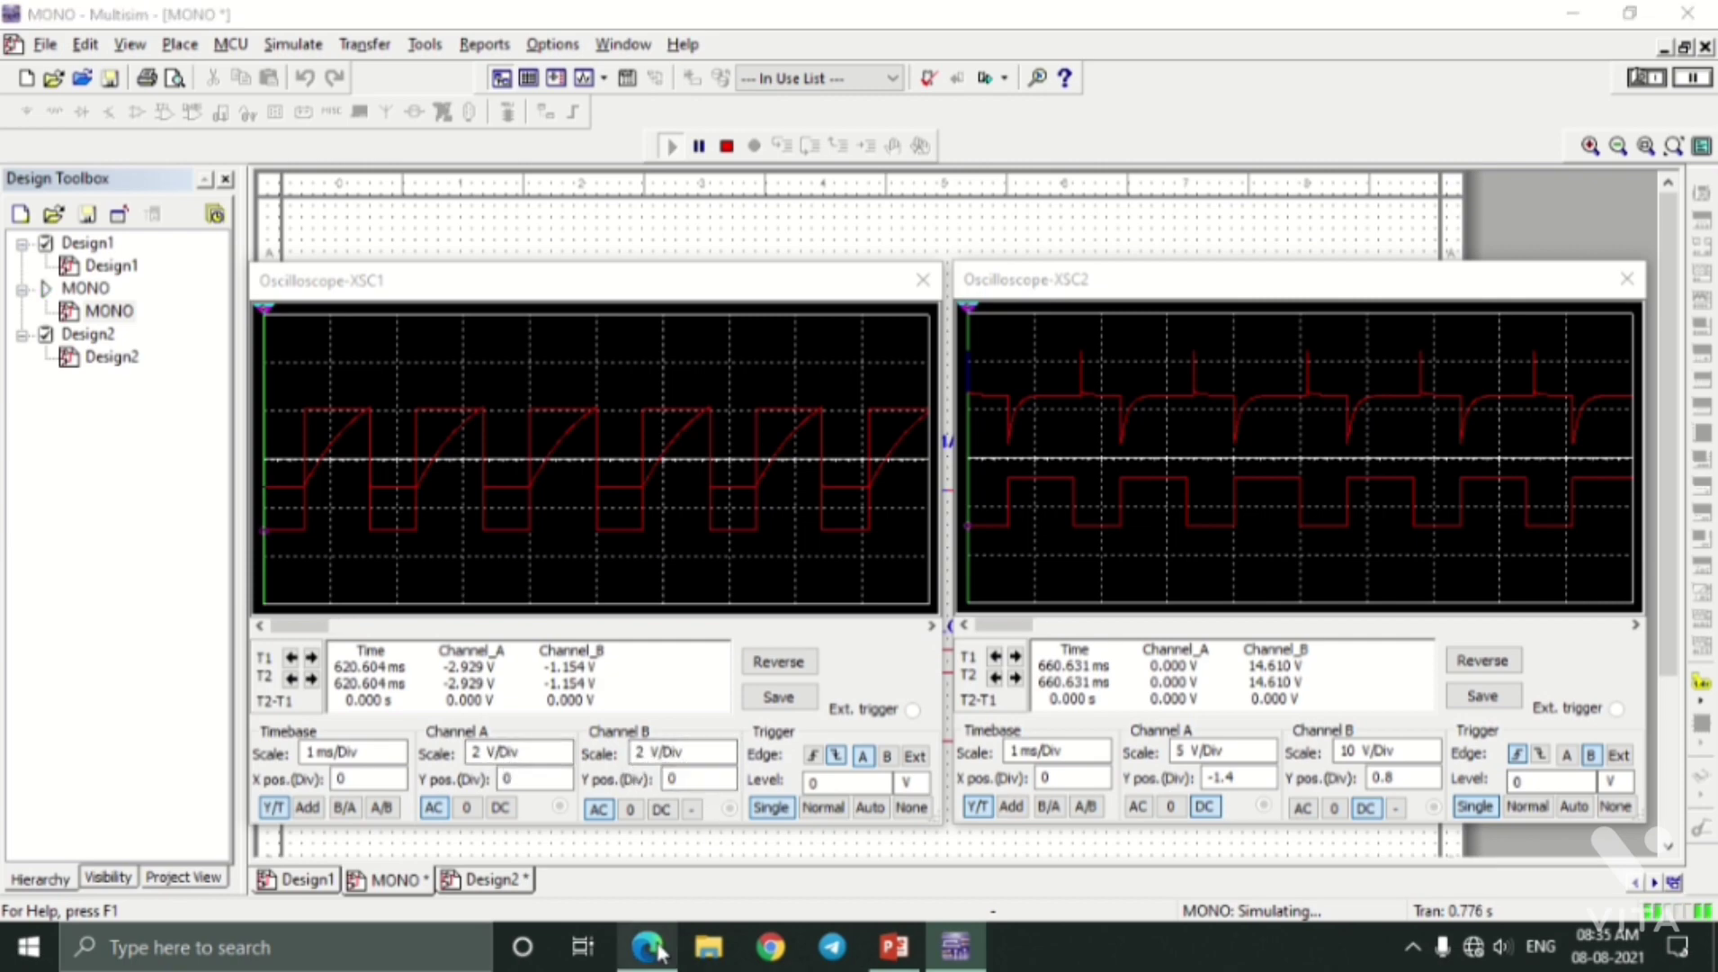
{"action": "scroll", "coordinate": [706, 650], "scroll_direction": "down", "scroll_amount": 20}
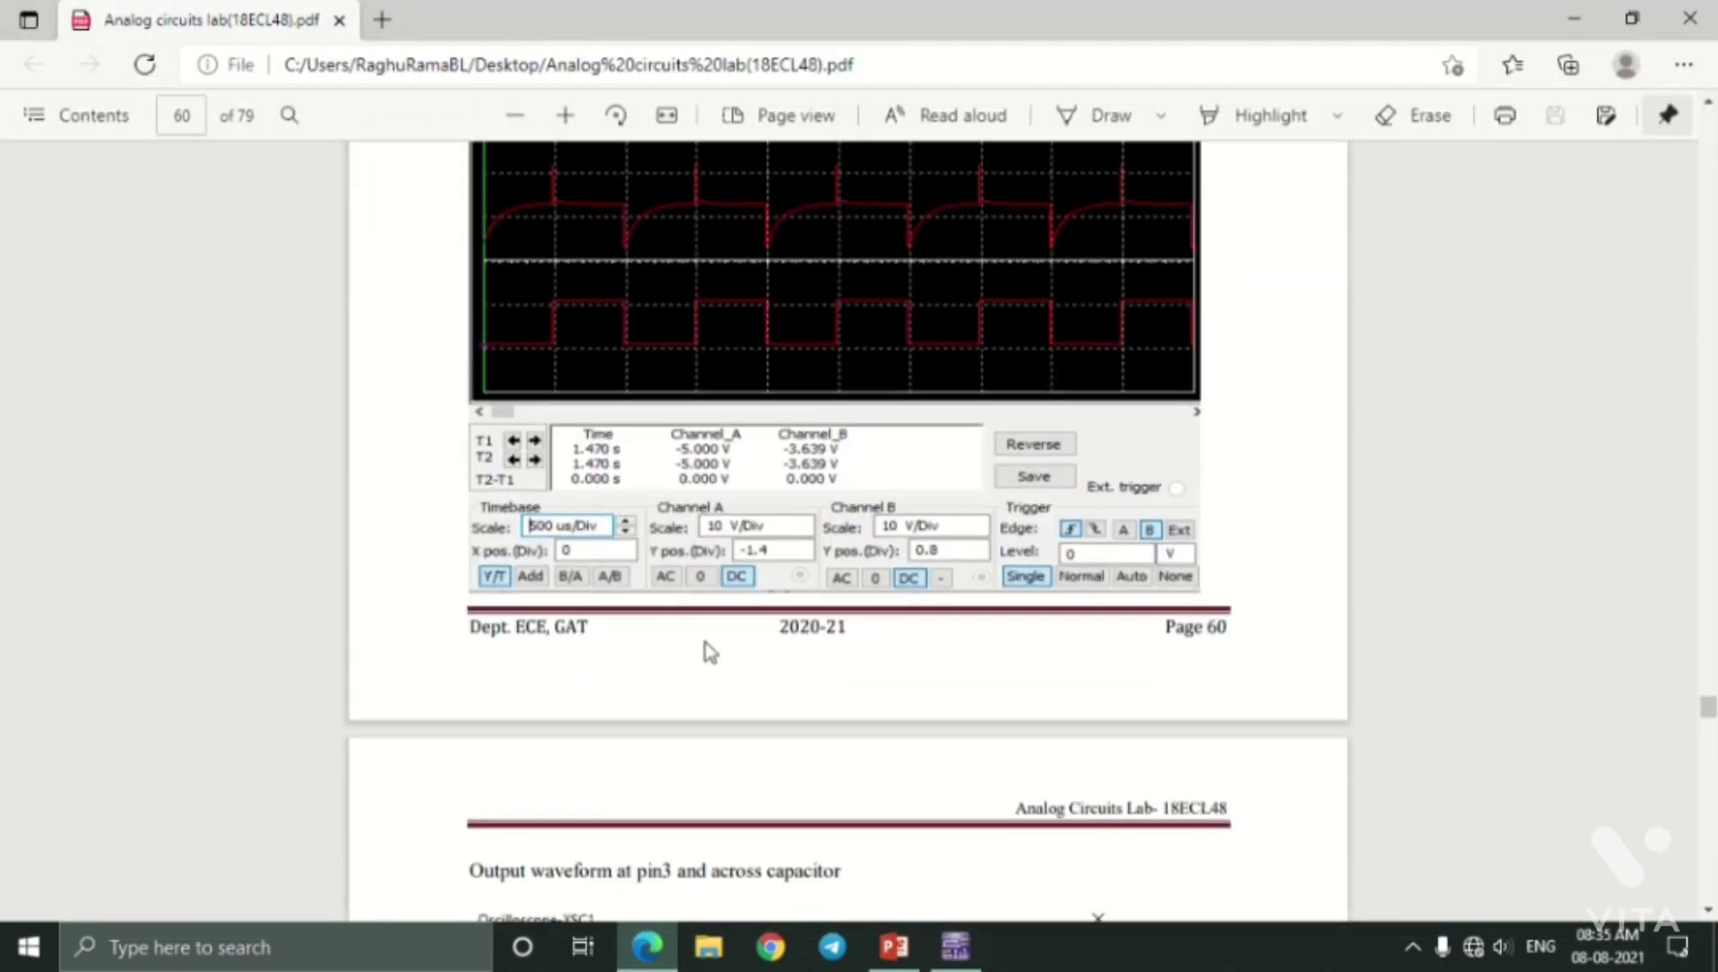
{"action": "scroll", "coordinate": [704, 641], "scroll_direction": "up", "scroll_amount": 3}
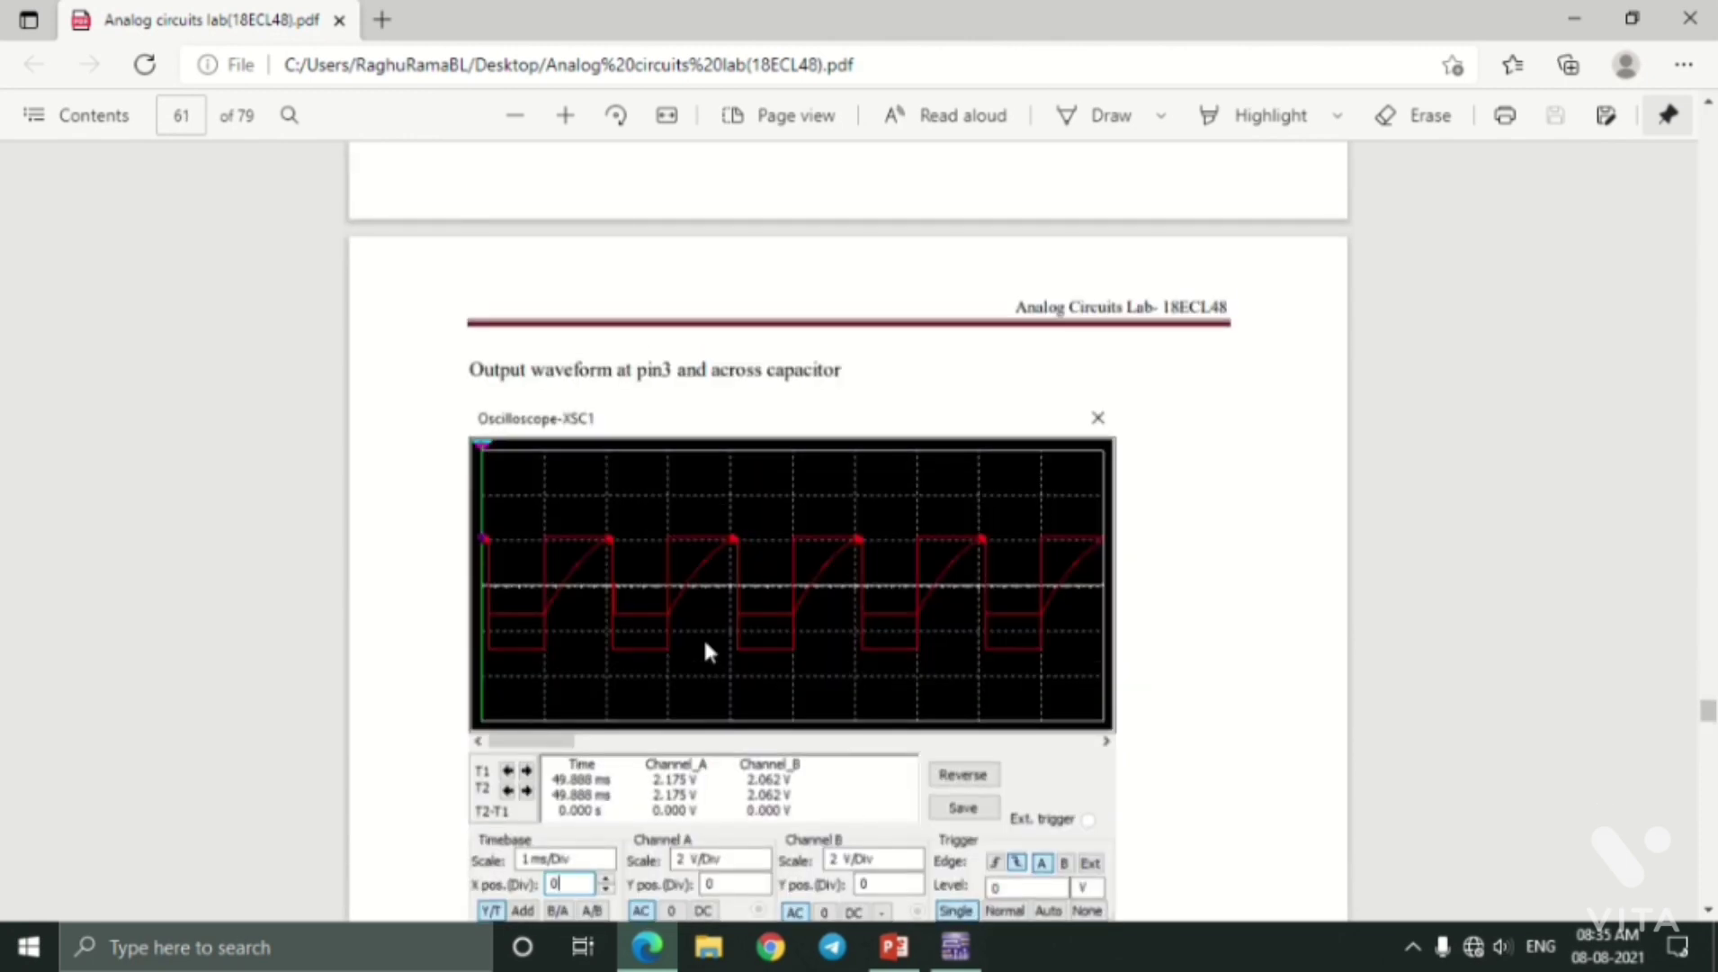
{"action": "scroll", "coordinate": [702, 636], "scroll_direction": "down", "scroll_amount": 2}
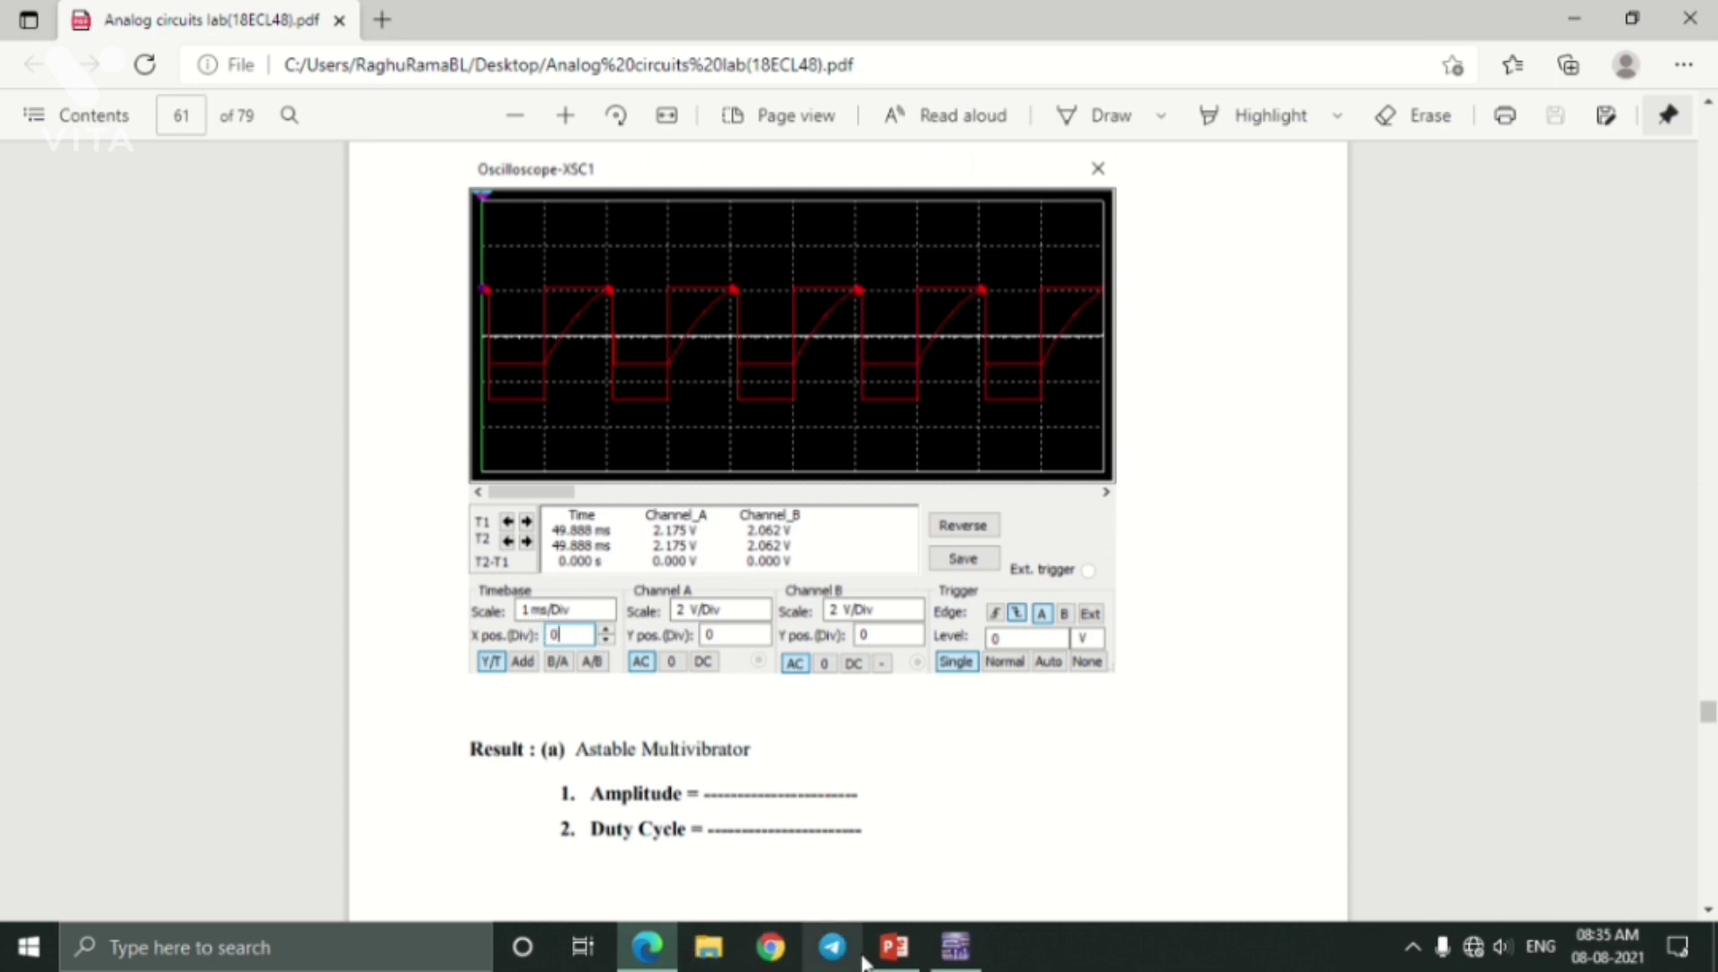
In Multisim, switch XSC1's timebase scale between 500 µs/Div and 1 ms/Div, leaving it at 500 µs/Div.
{"action": "left_click", "coordinate": [956, 947]}
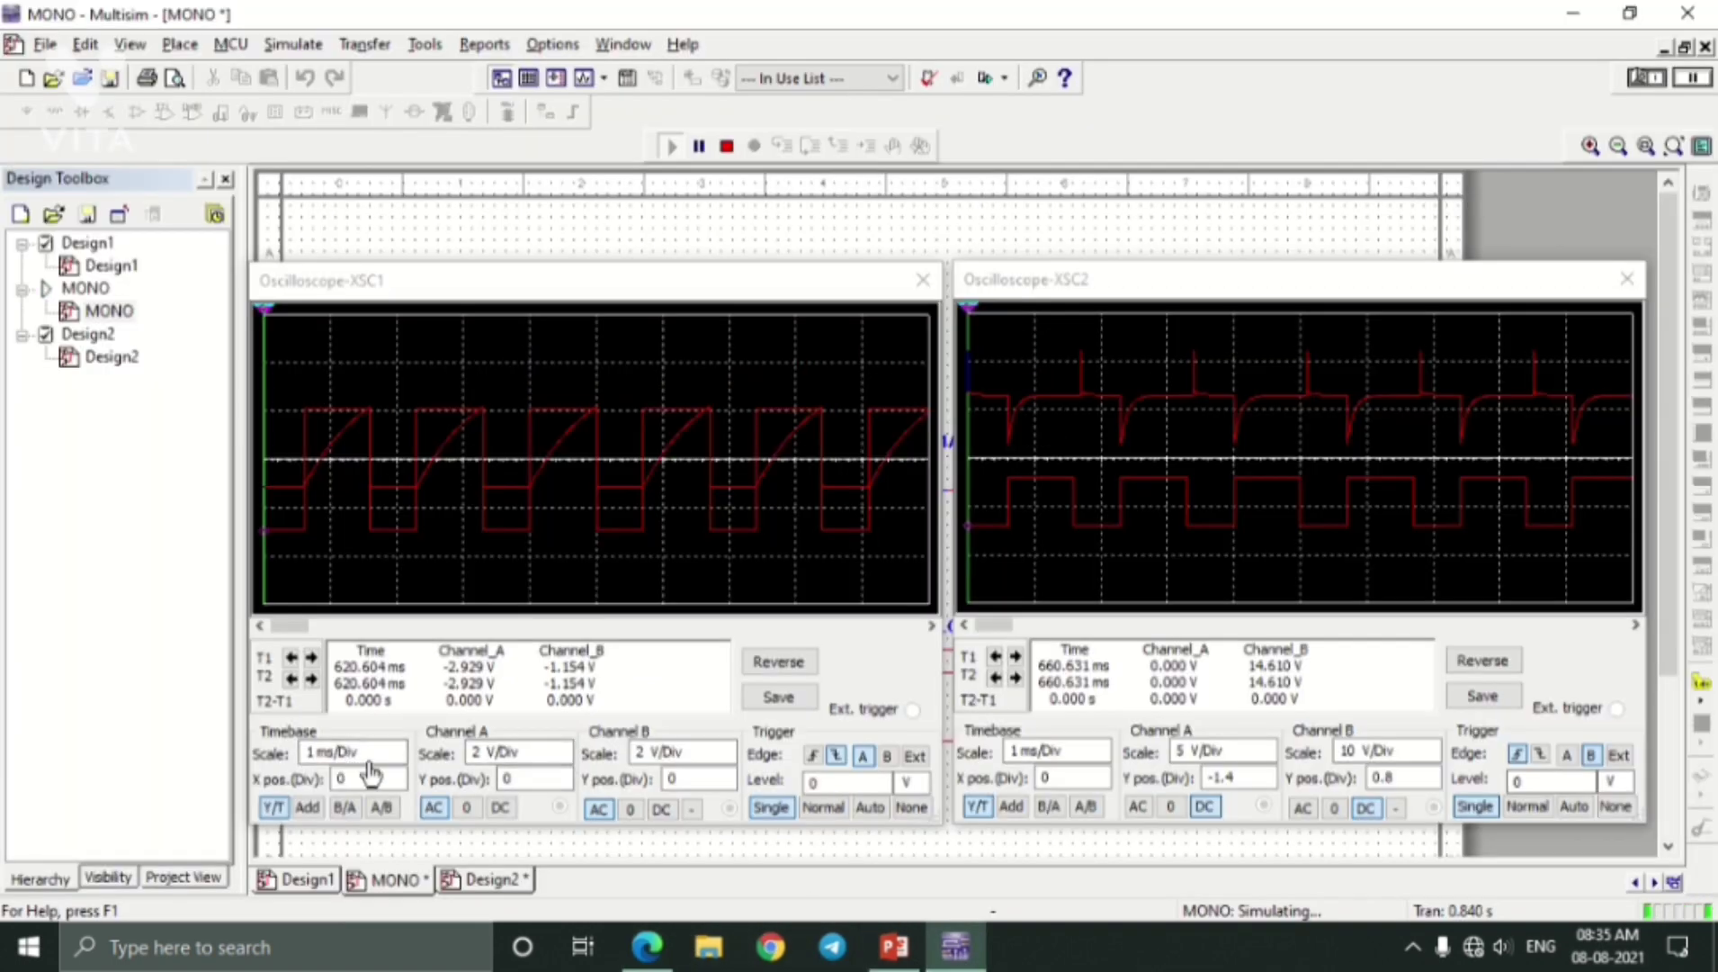
{"action": "left_click", "coordinate": [327, 765]}
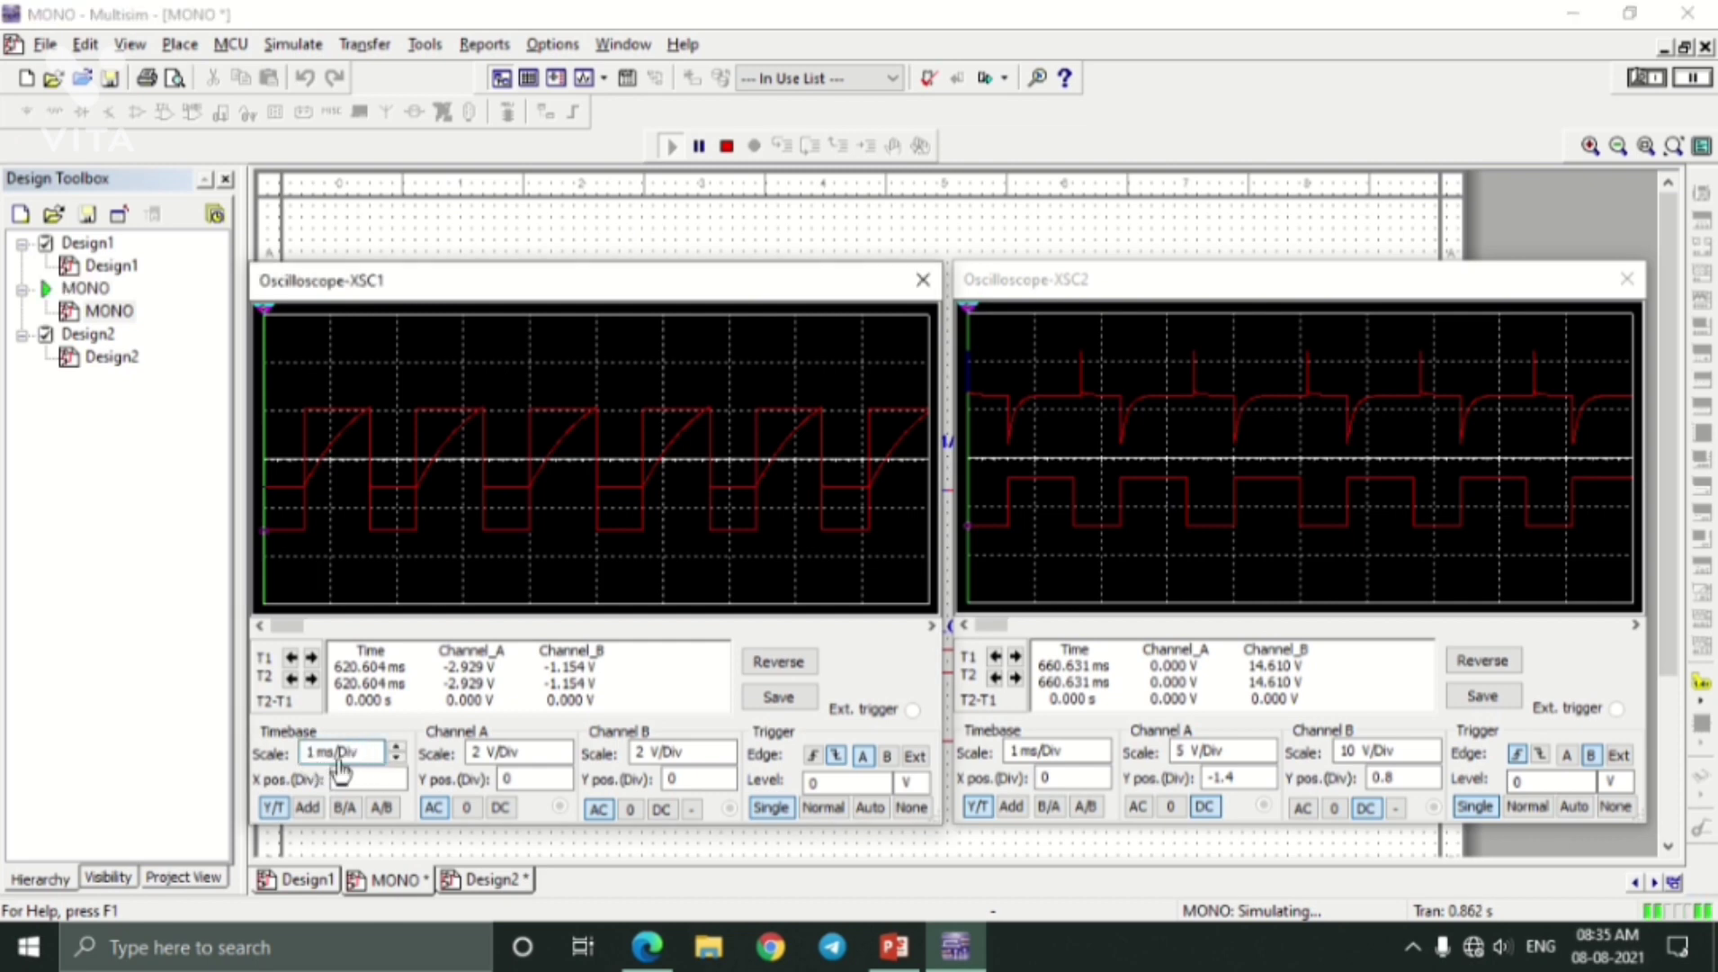
{"action": "left_click", "coordinate": [397, 762]}
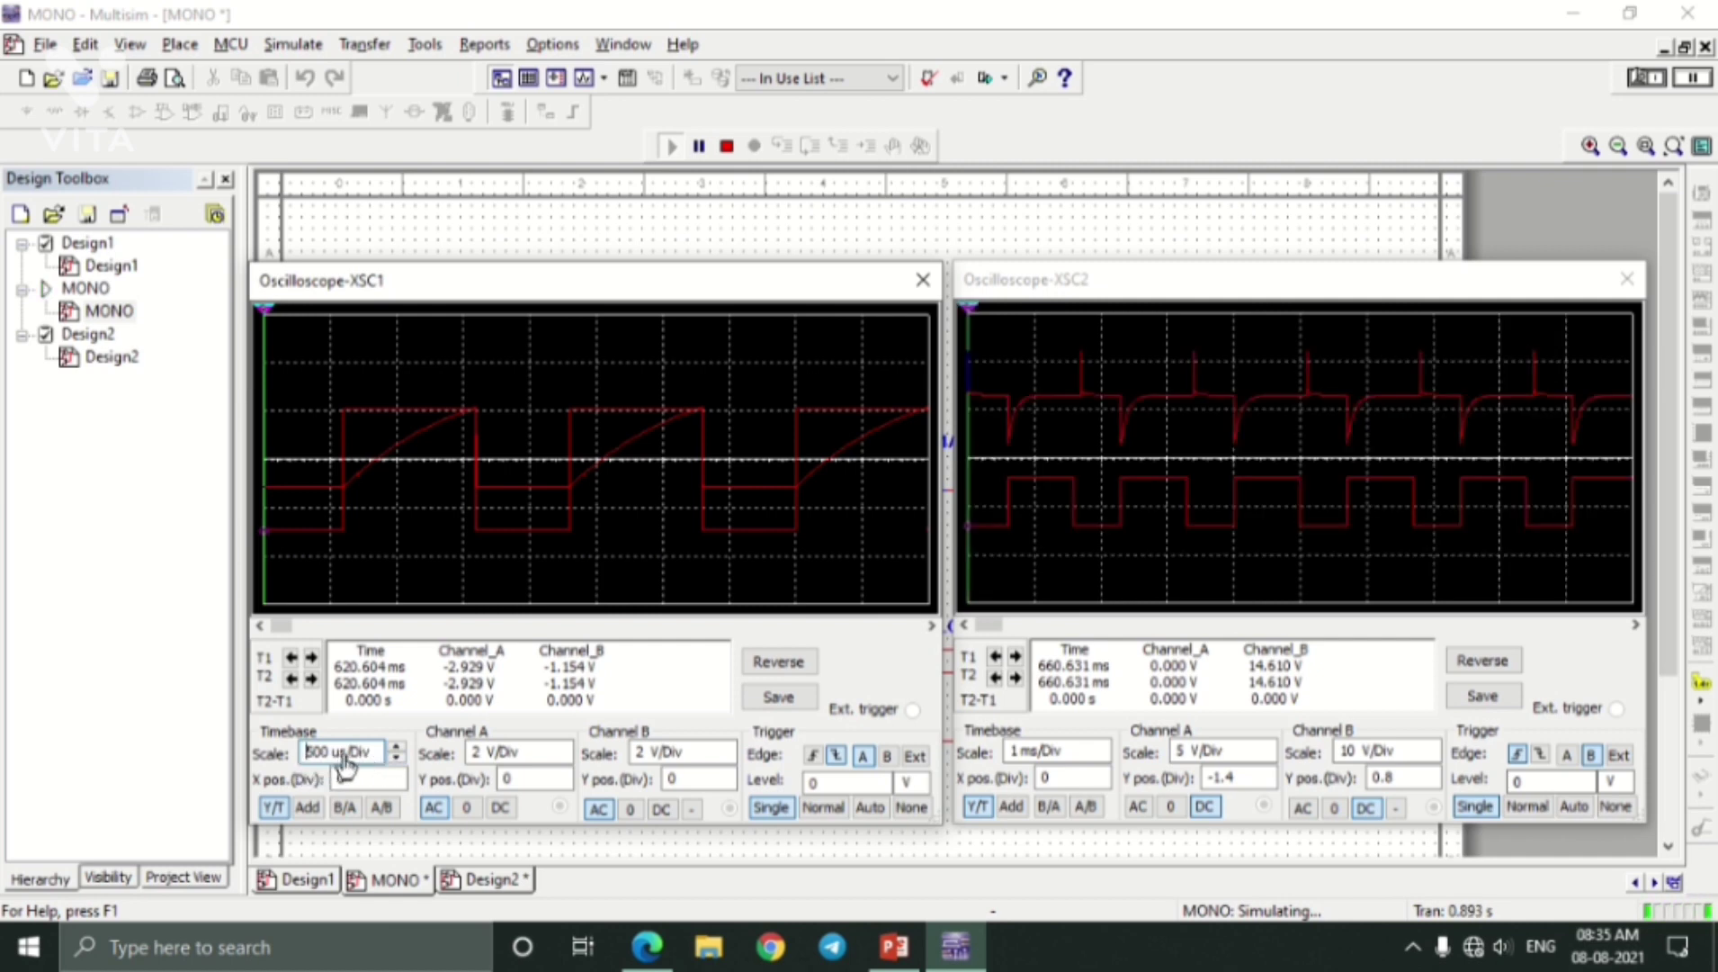
{"action": "left_click", "coordinate": [396, 747]}
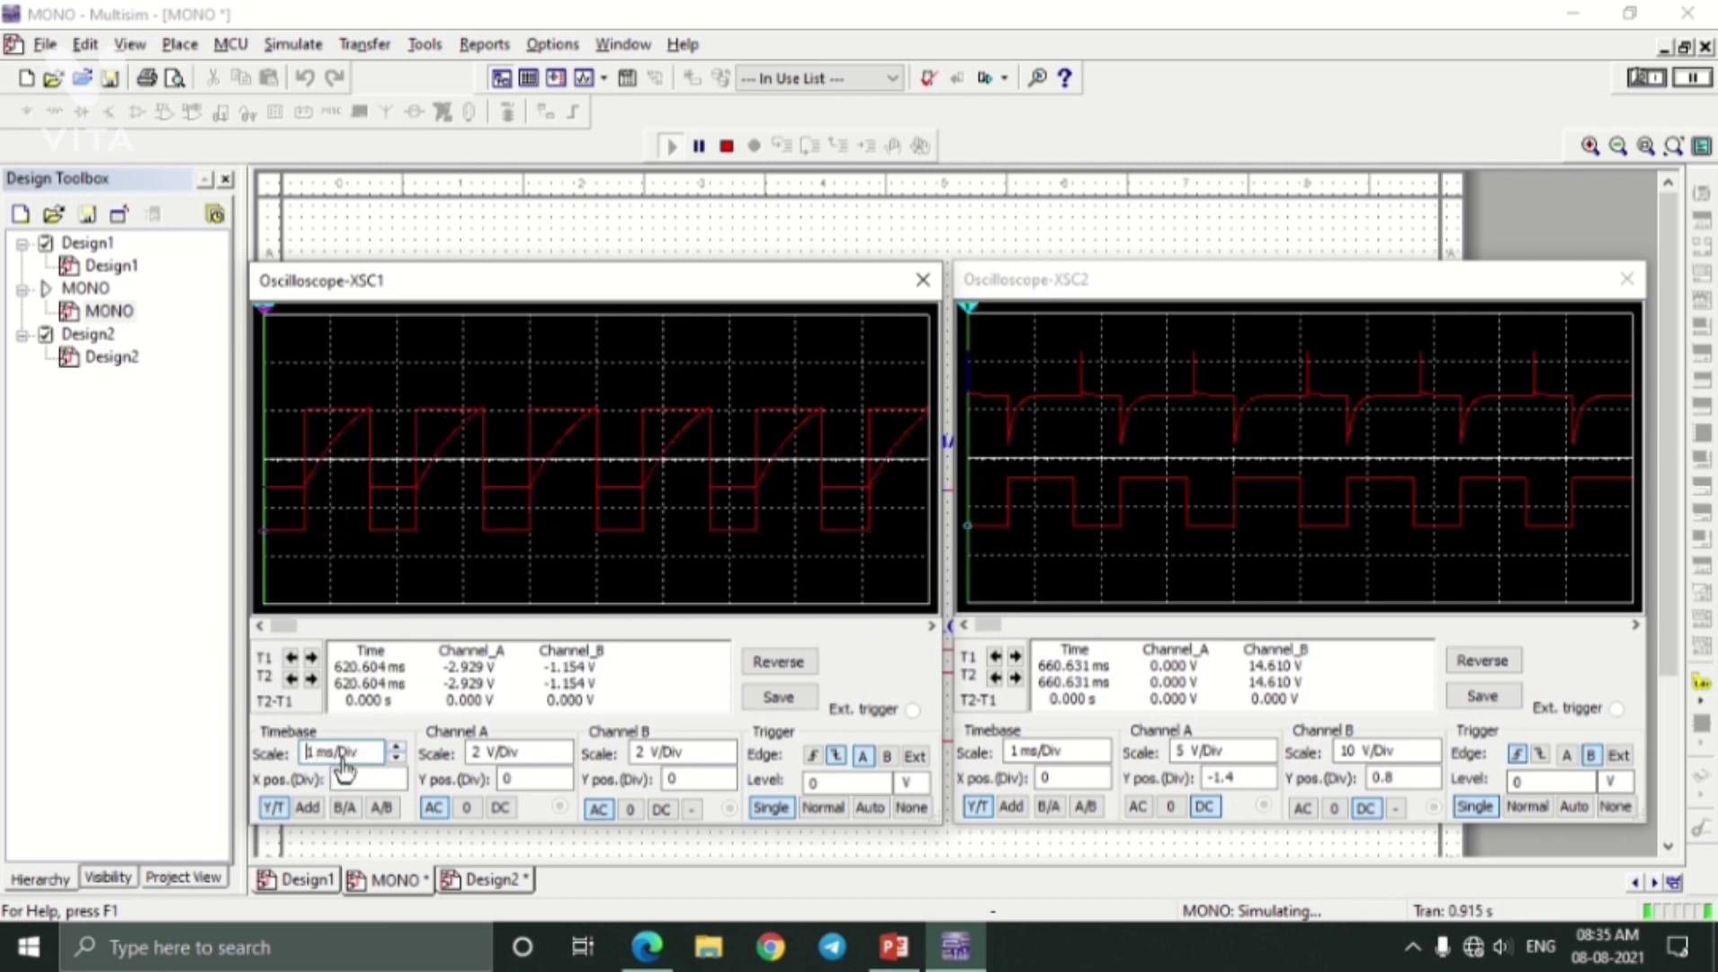
{"action": "left_click", "coordinate": [397, 759]}
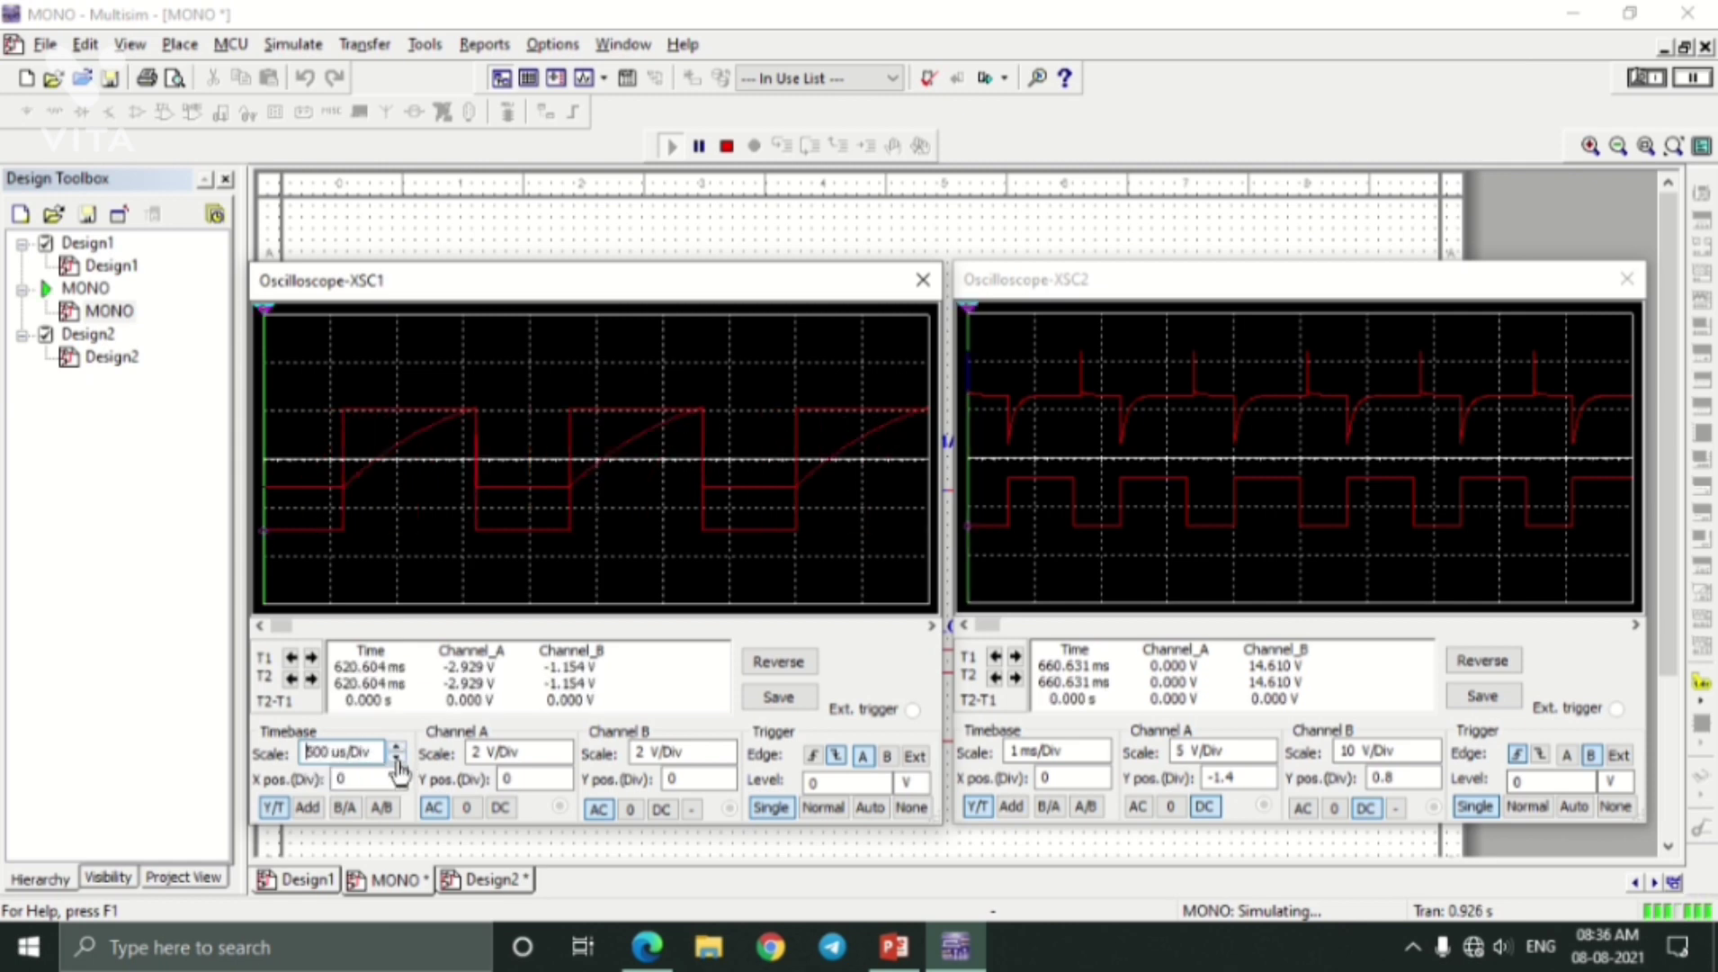
Set XSC1's timebase scale to 1 ms/Div and check its settings against the reference oscilloscope screenshot in Edge's PDF.
{"action": "left_click", "coordinate": [396, 746]}
{"action": "left_click", "coordinate": [483, 758]}
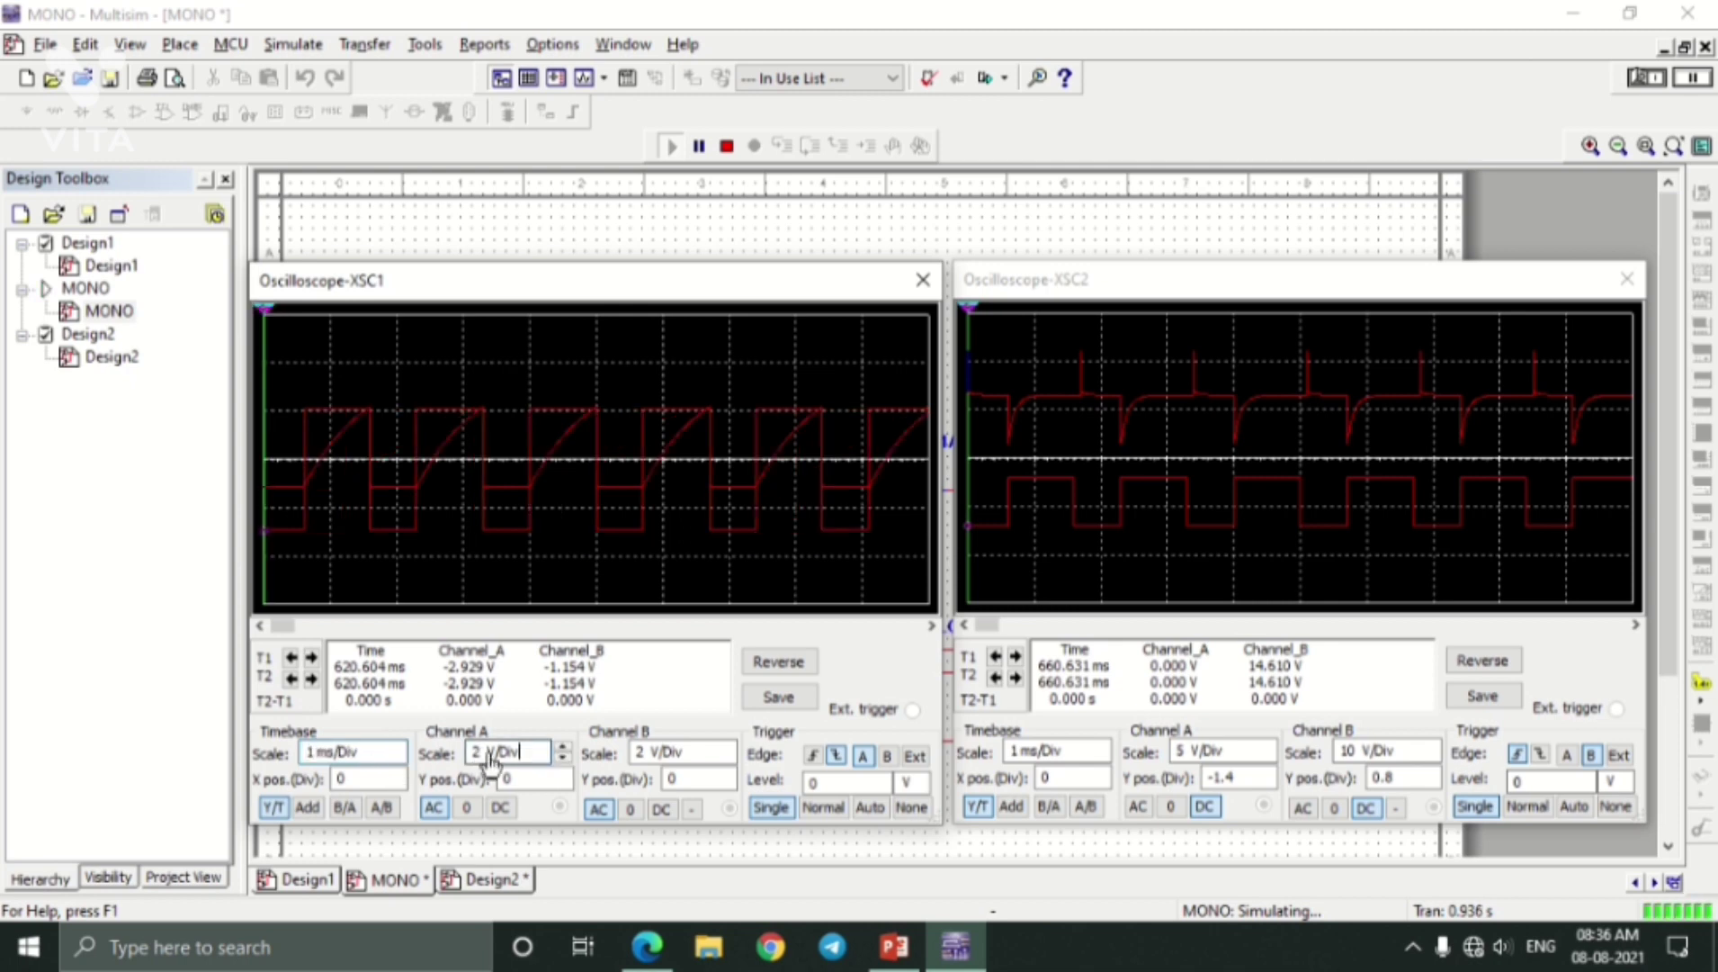
{"action": "left_click", "coordinate": [648, 945]}
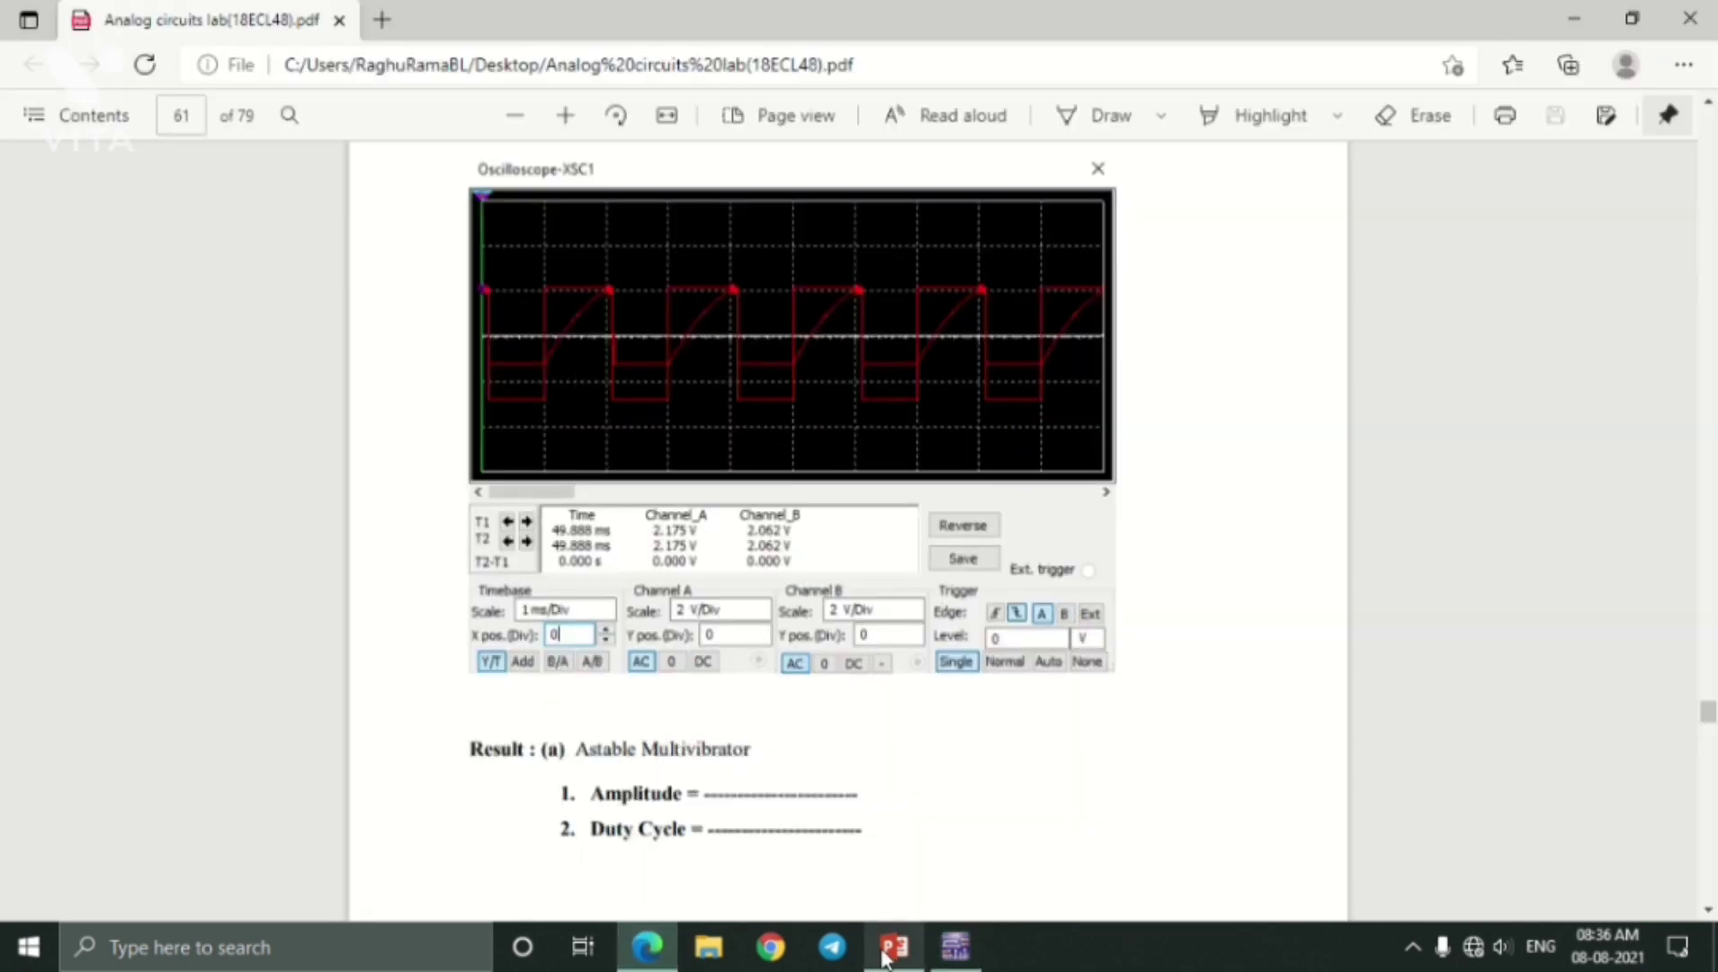
In Multisim, switch XSC1's Channel A scale to 1 V/Div and back to 2 V/Div, then check the trigger settings in the PDF.
{"action": "left_click", "coordinate": [970, 955]}
{"action": "left_click", "coordinate": [561, 759]}
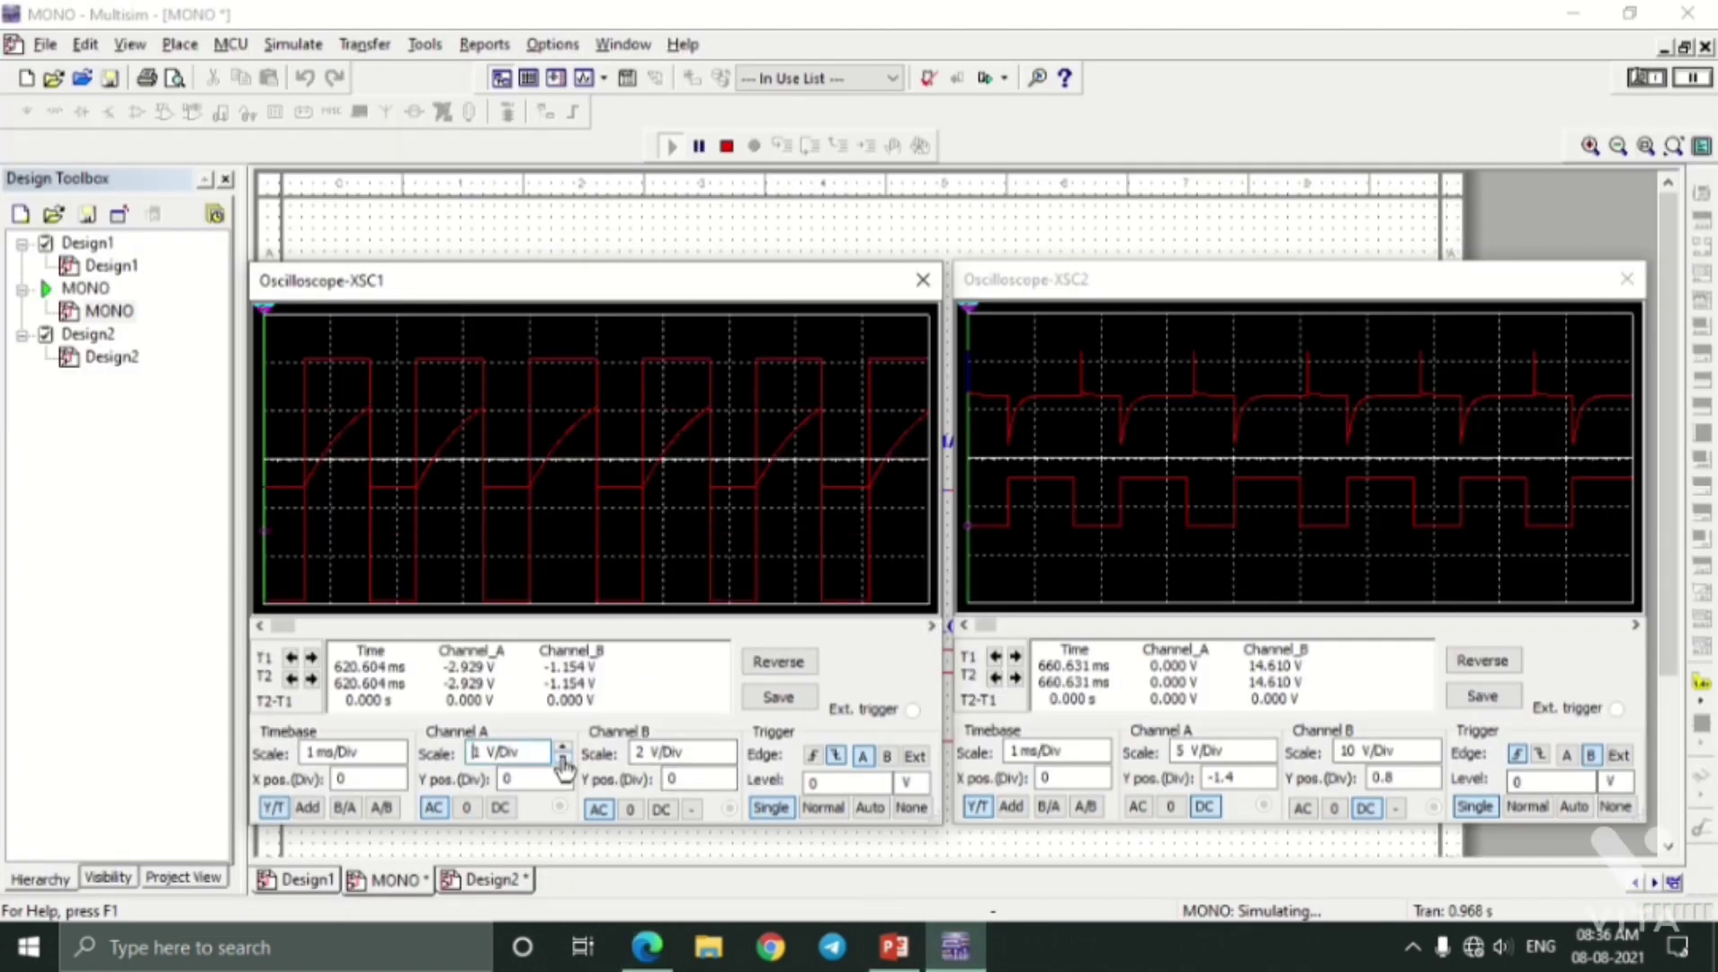
{"action": "left_click", "coordinate": [562, 746]}
{"action": "left_click", "coordinate": [688, 752]}
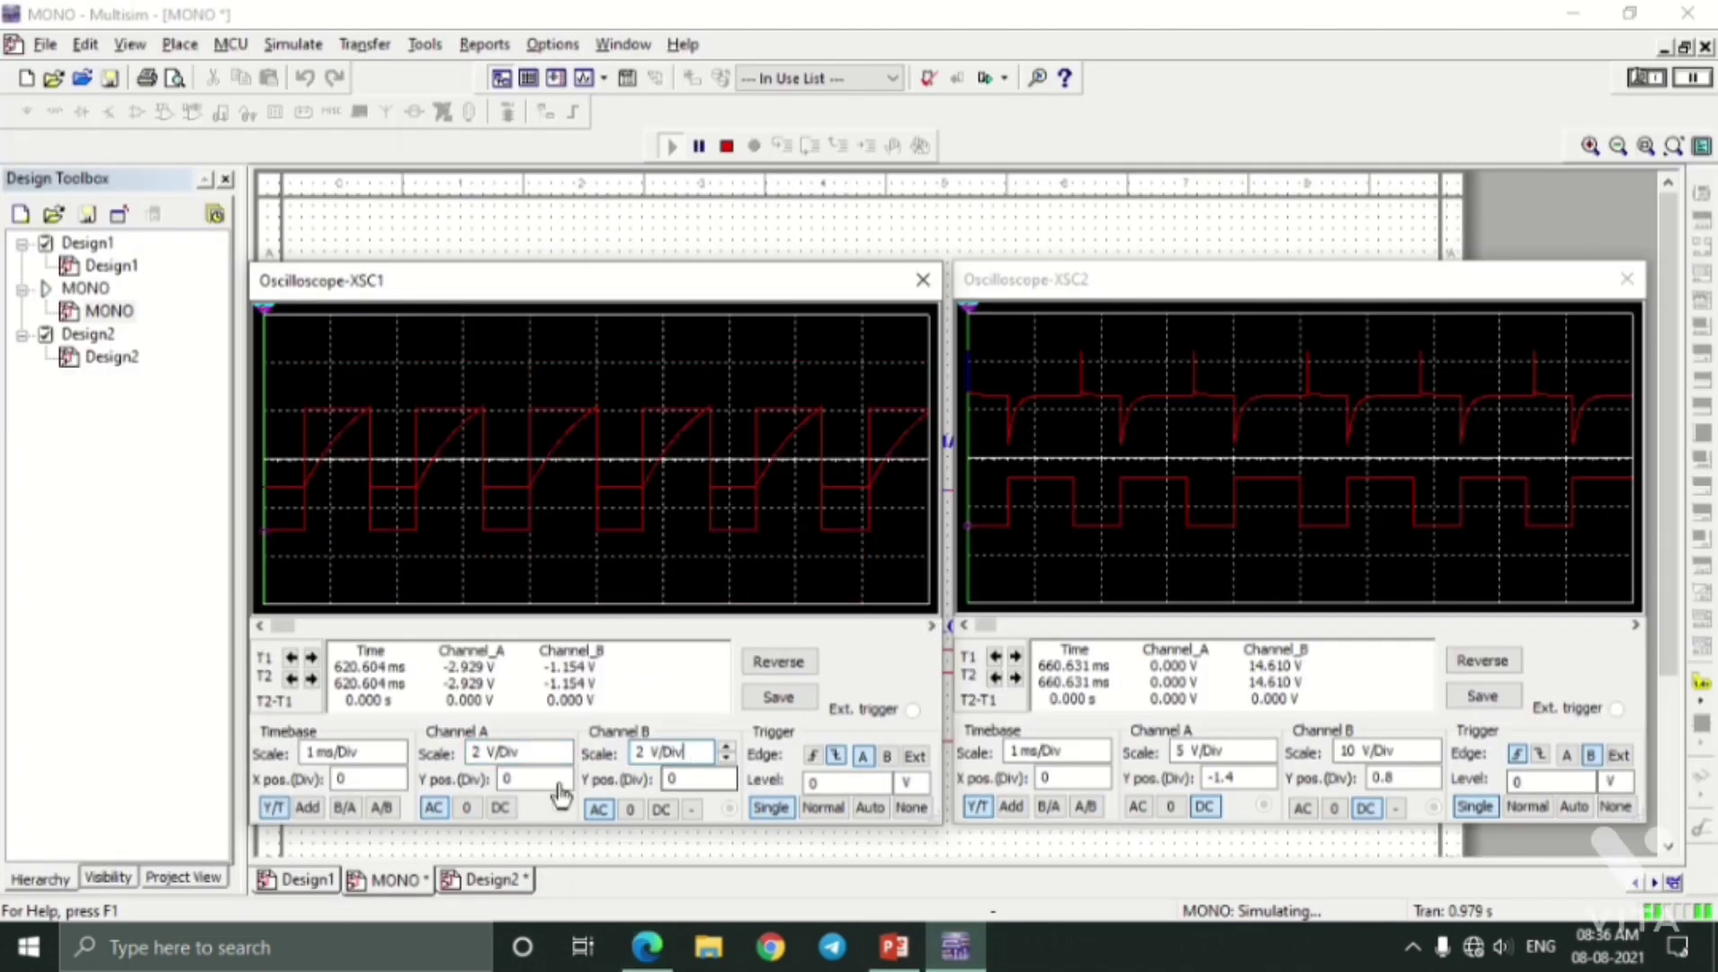
{"action": "left_click", "coordinate": [648, 947]}
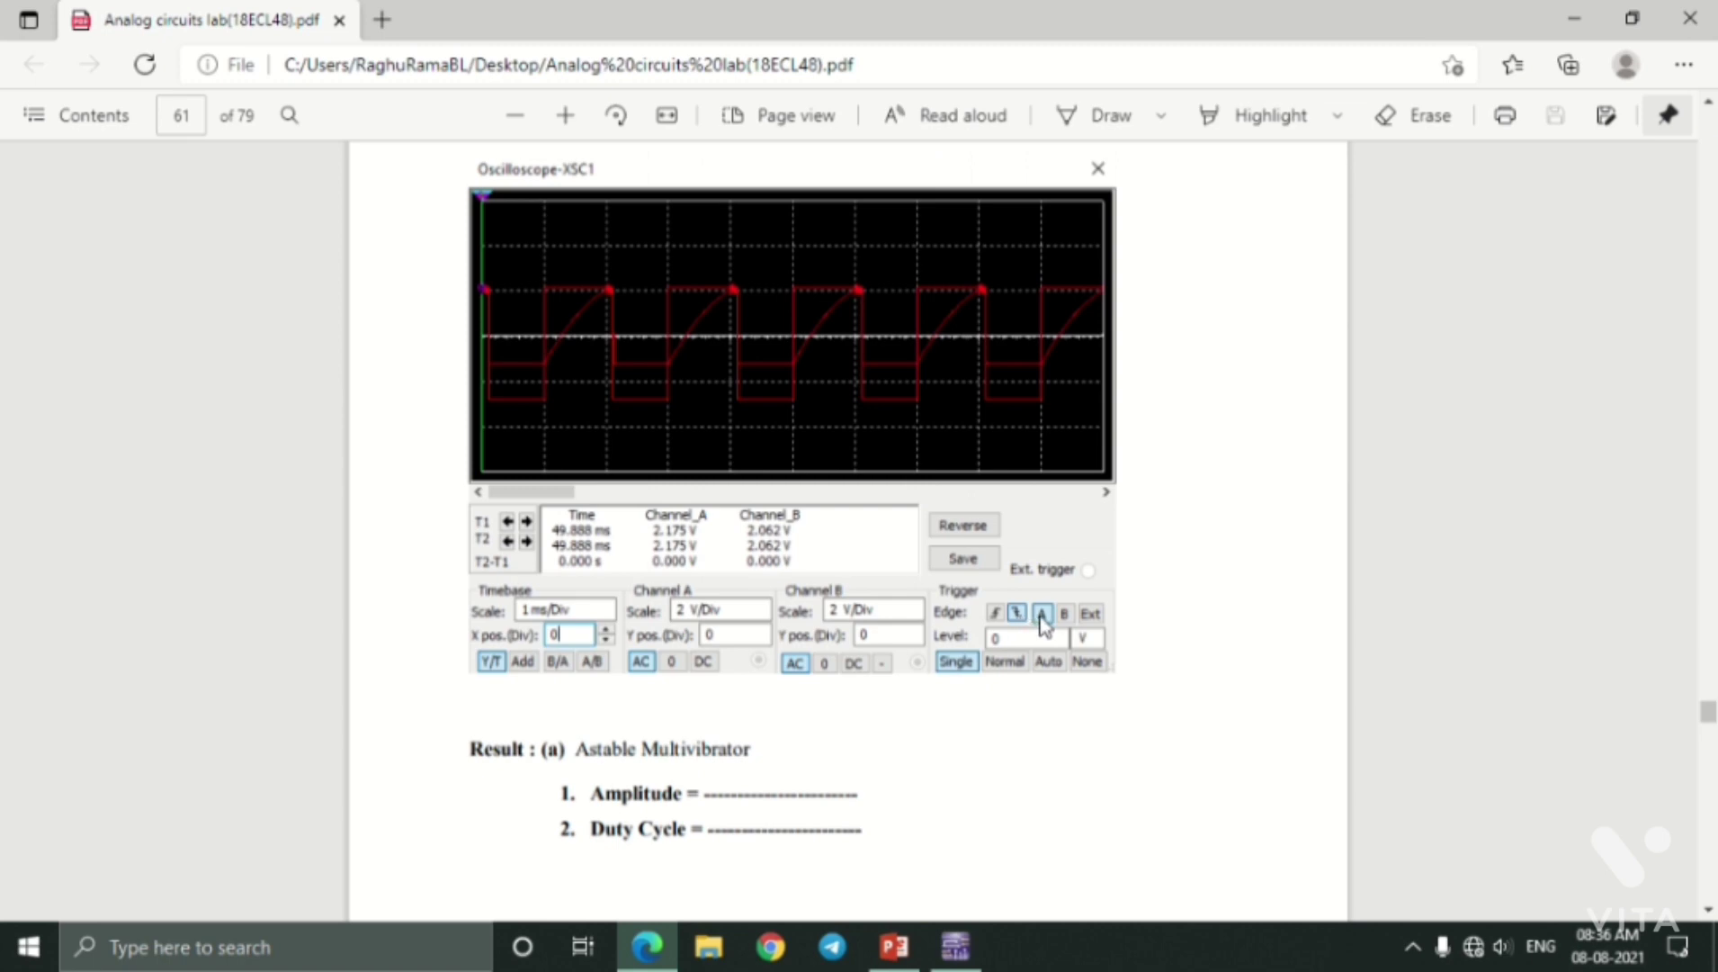
{"action": "left_click", "coordinate": [956, 947]}
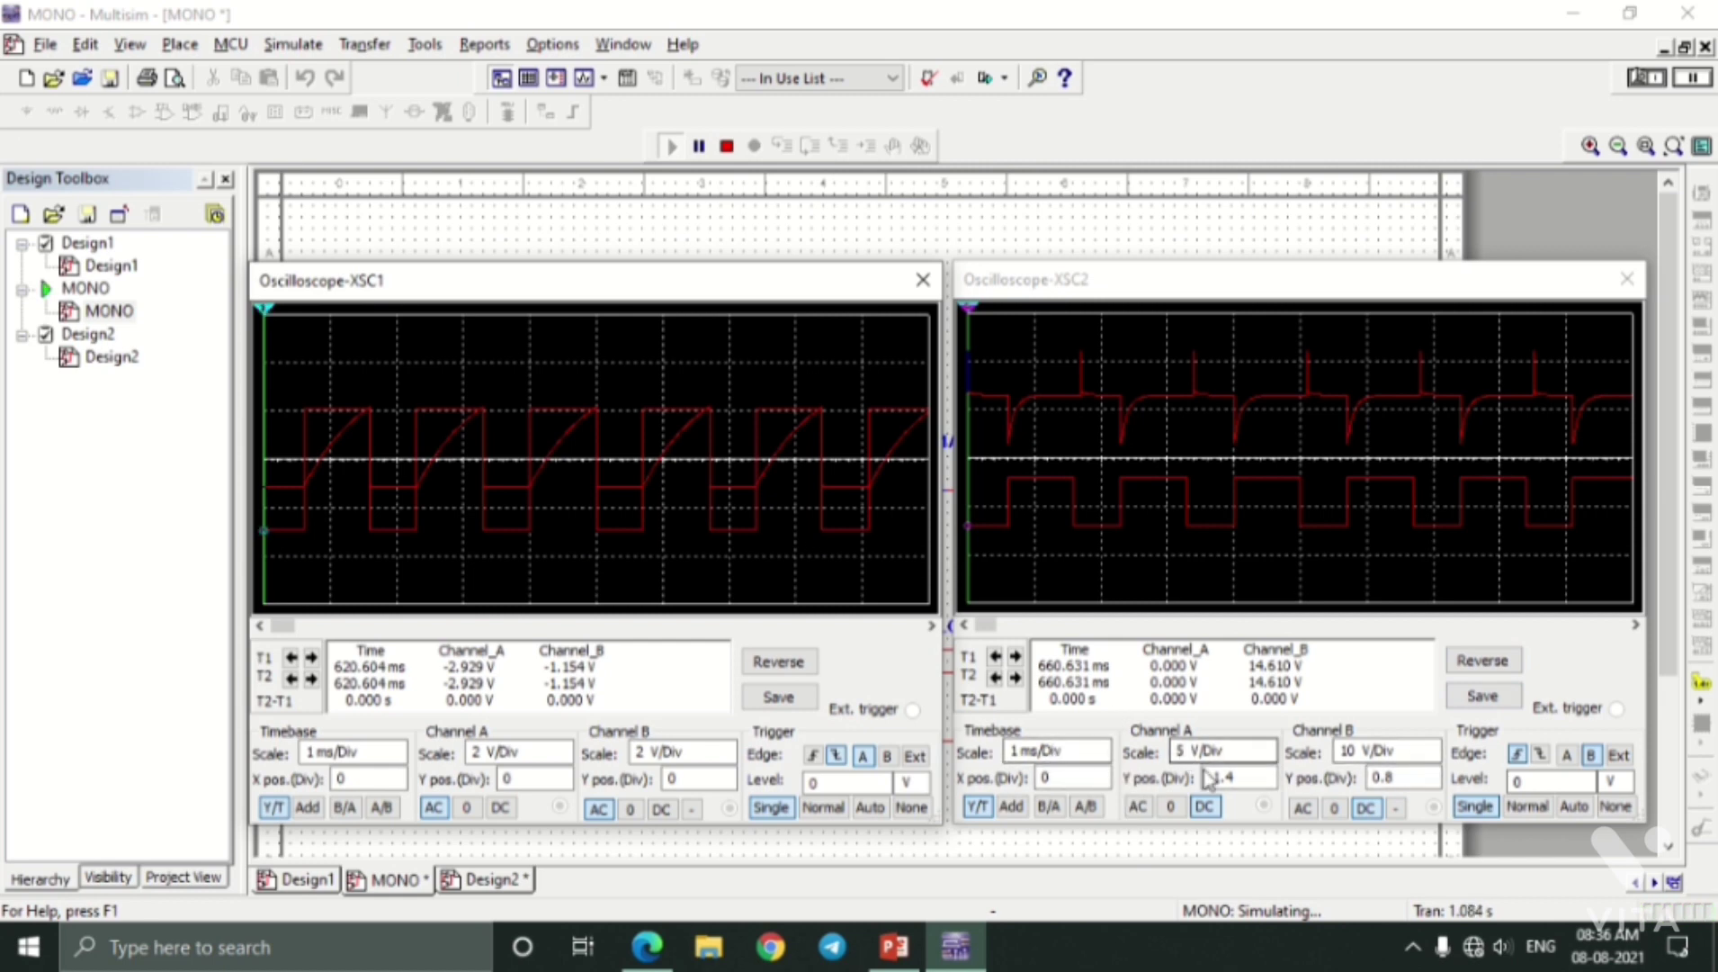
Consult the input and triggering pulse screenshot on page 60 of the PDF and set XSC2's timebase scale to 500 µs/Div in Multisim.
{"action": "left_click", "coordinate": [647, 947]}
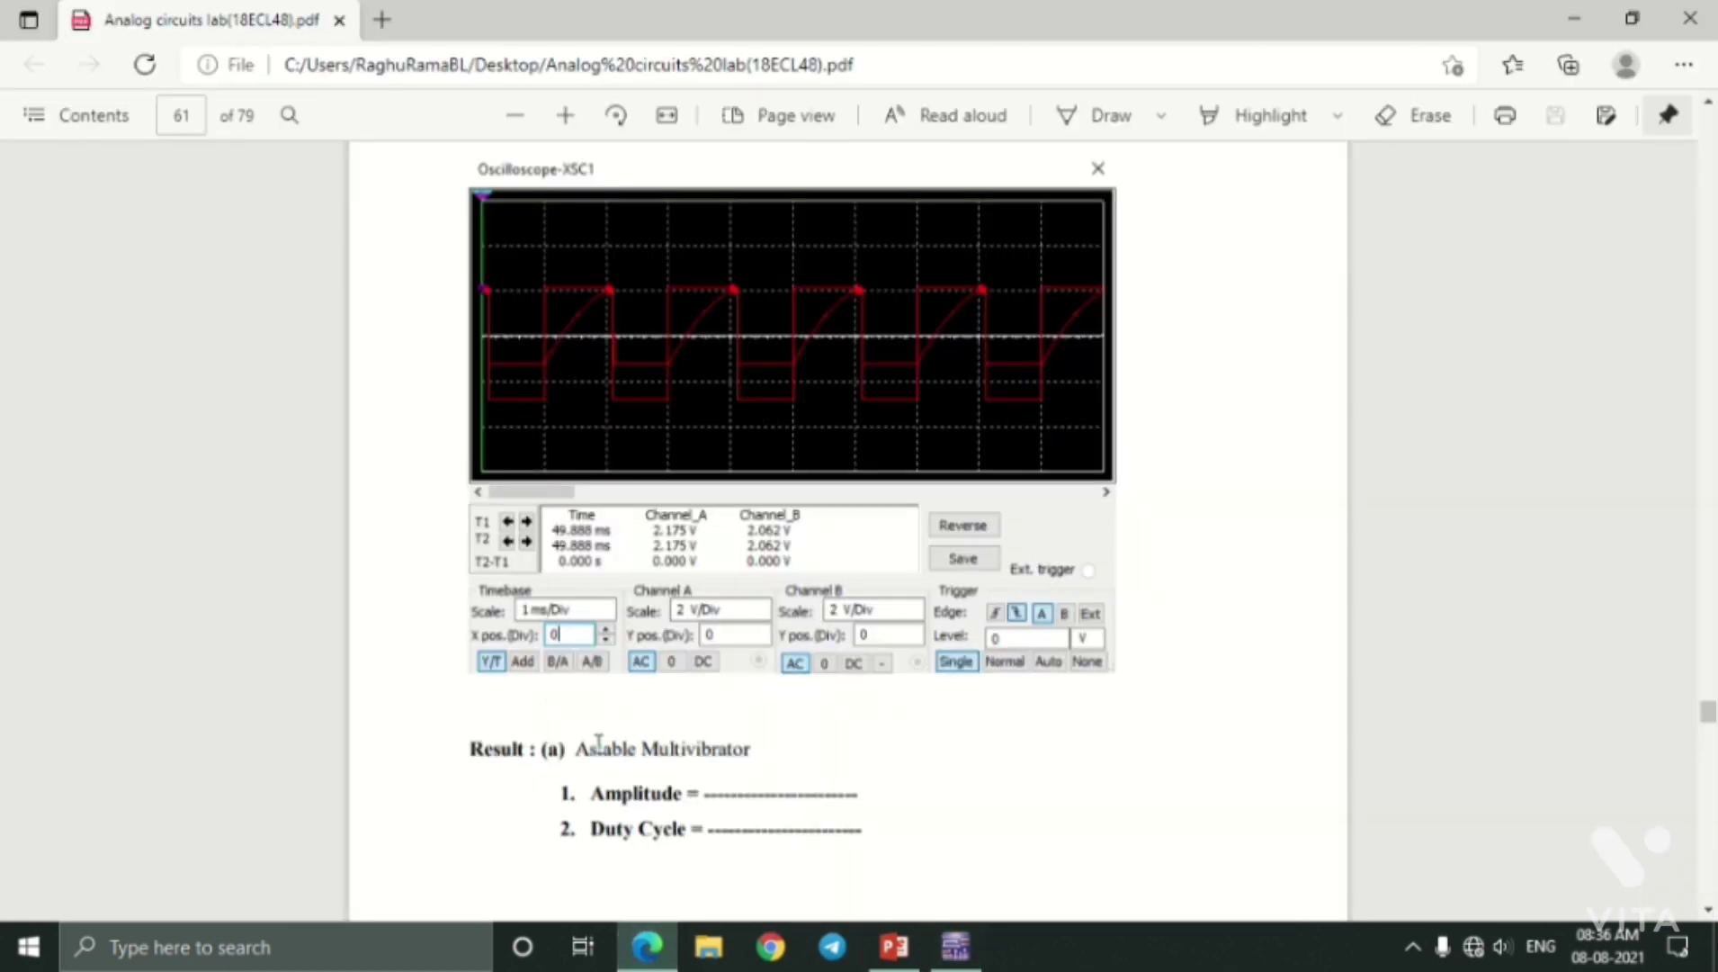
{"action": "scroll", "coordinate": [695, 480], "scroll_direction": "up", "scroll_amount": 10}
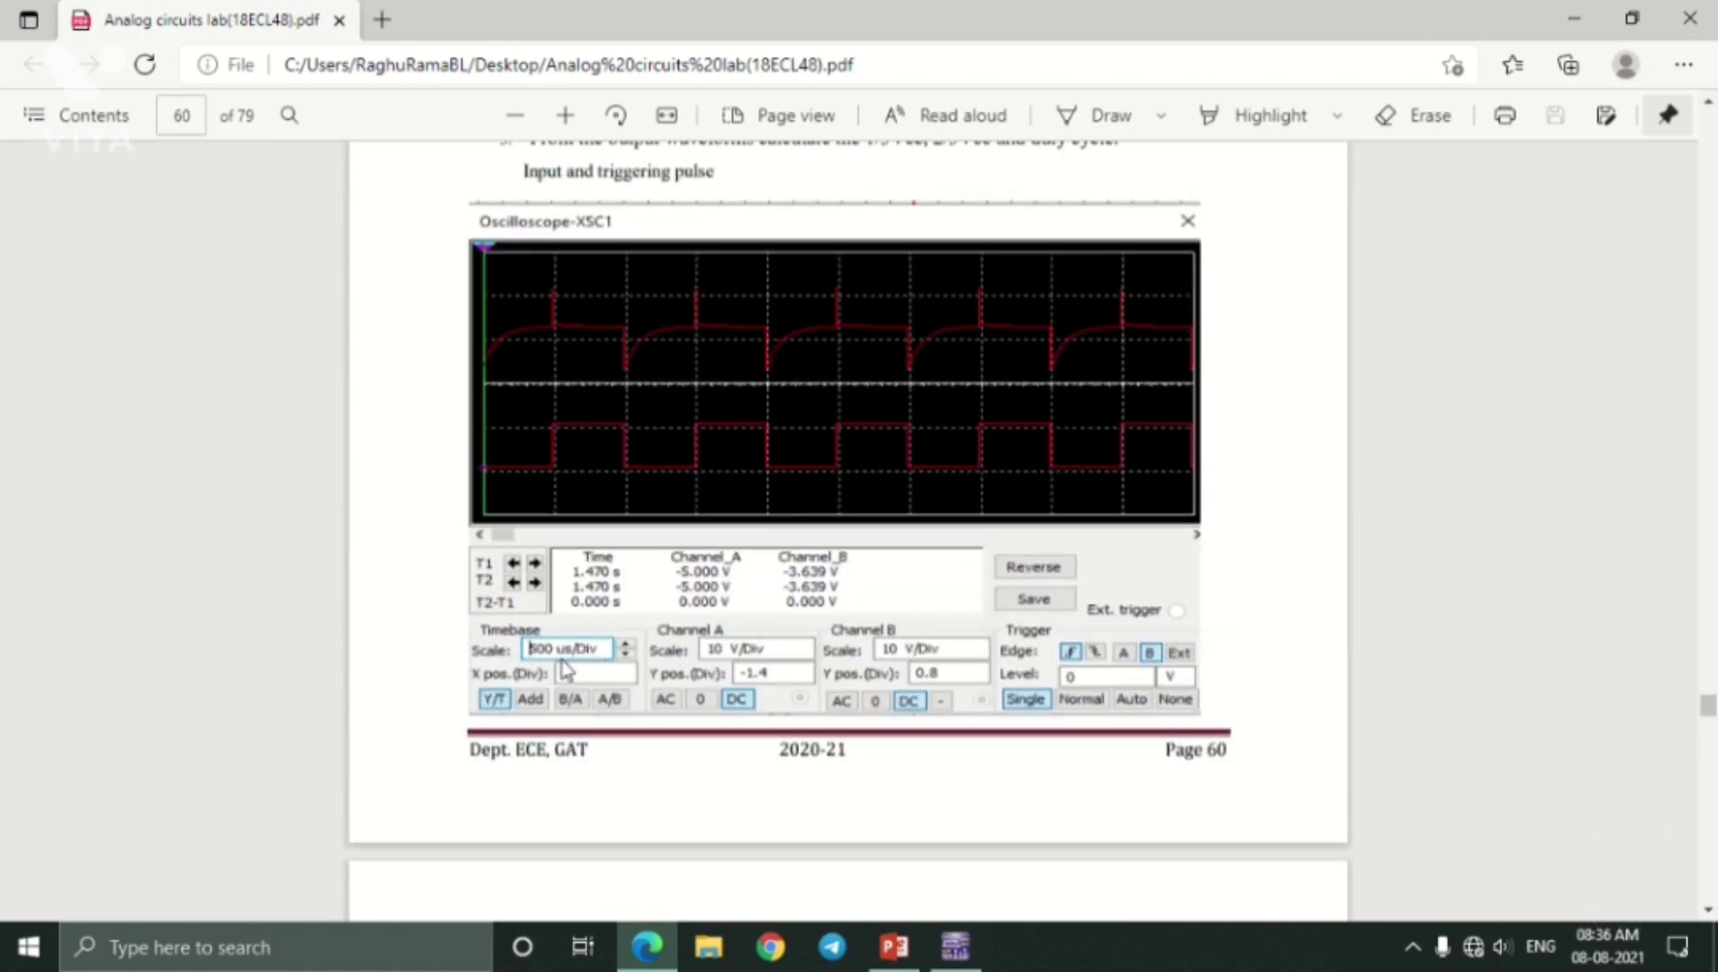
{"action": "left_click", "coordinate": [955, 945]}
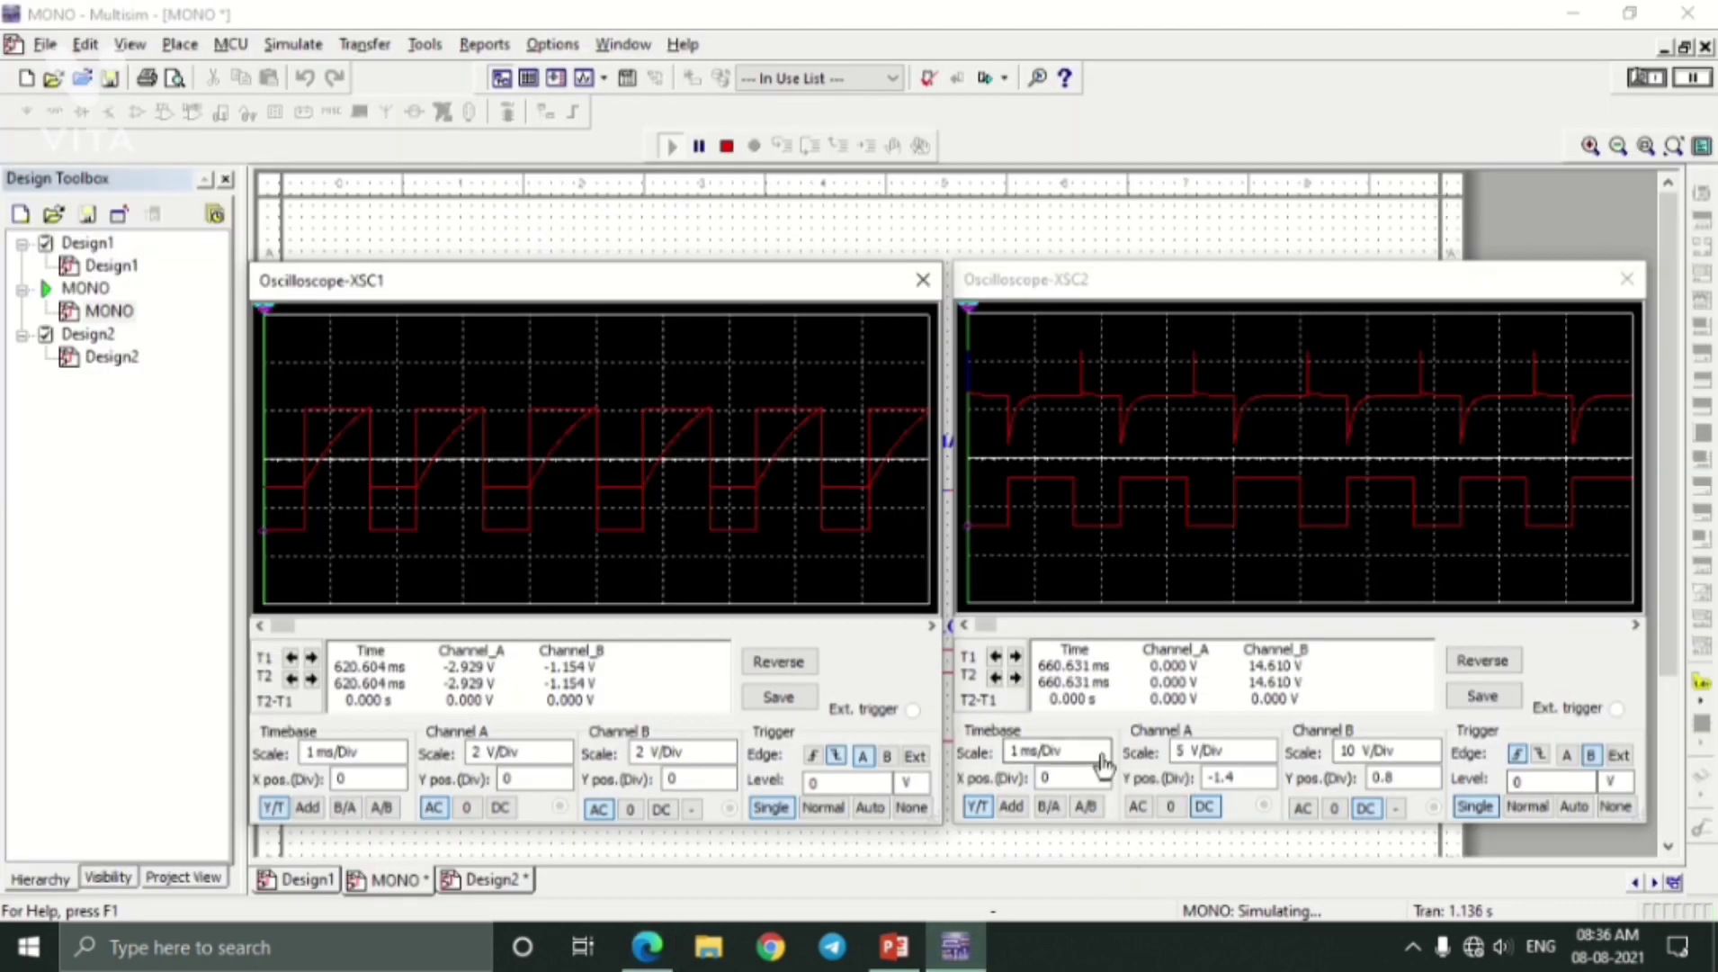
{"action": "left_click", "coordinate": [1101, 761]}
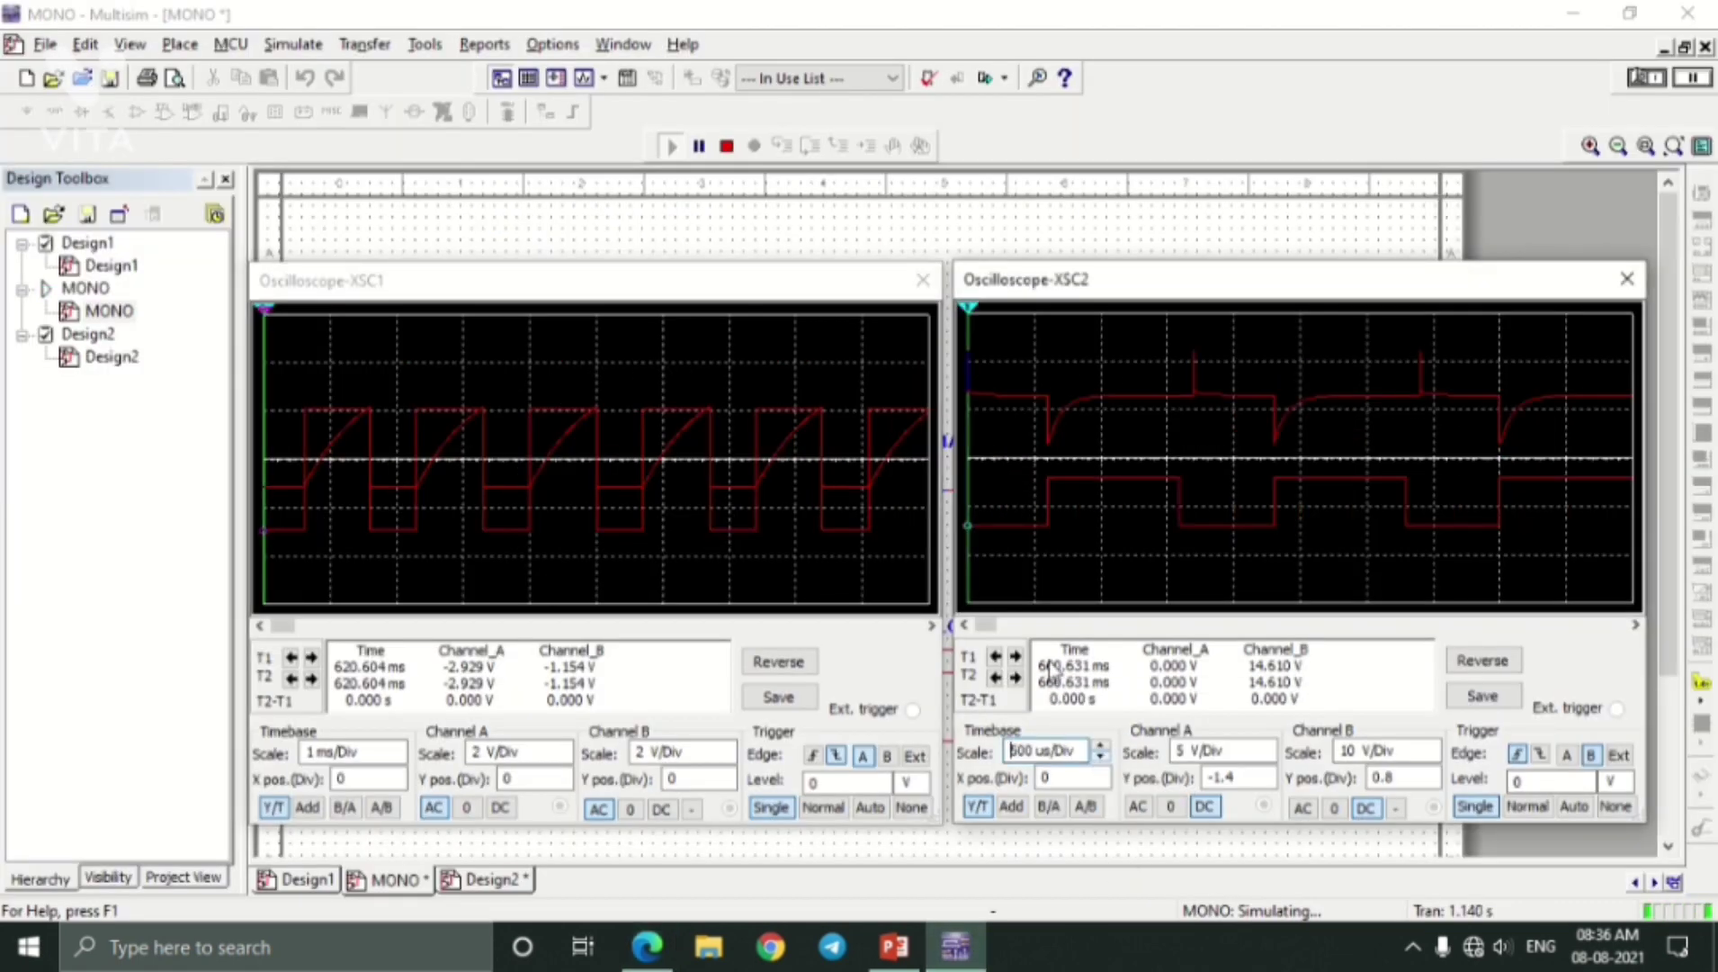
Check the channel scales in the PDF, then try 2 V/Div and 10 V/Div for XSC2's Channel A before returning it to 5 V/Div.
{"action": "left_click", "coordinate": [647, 945]}
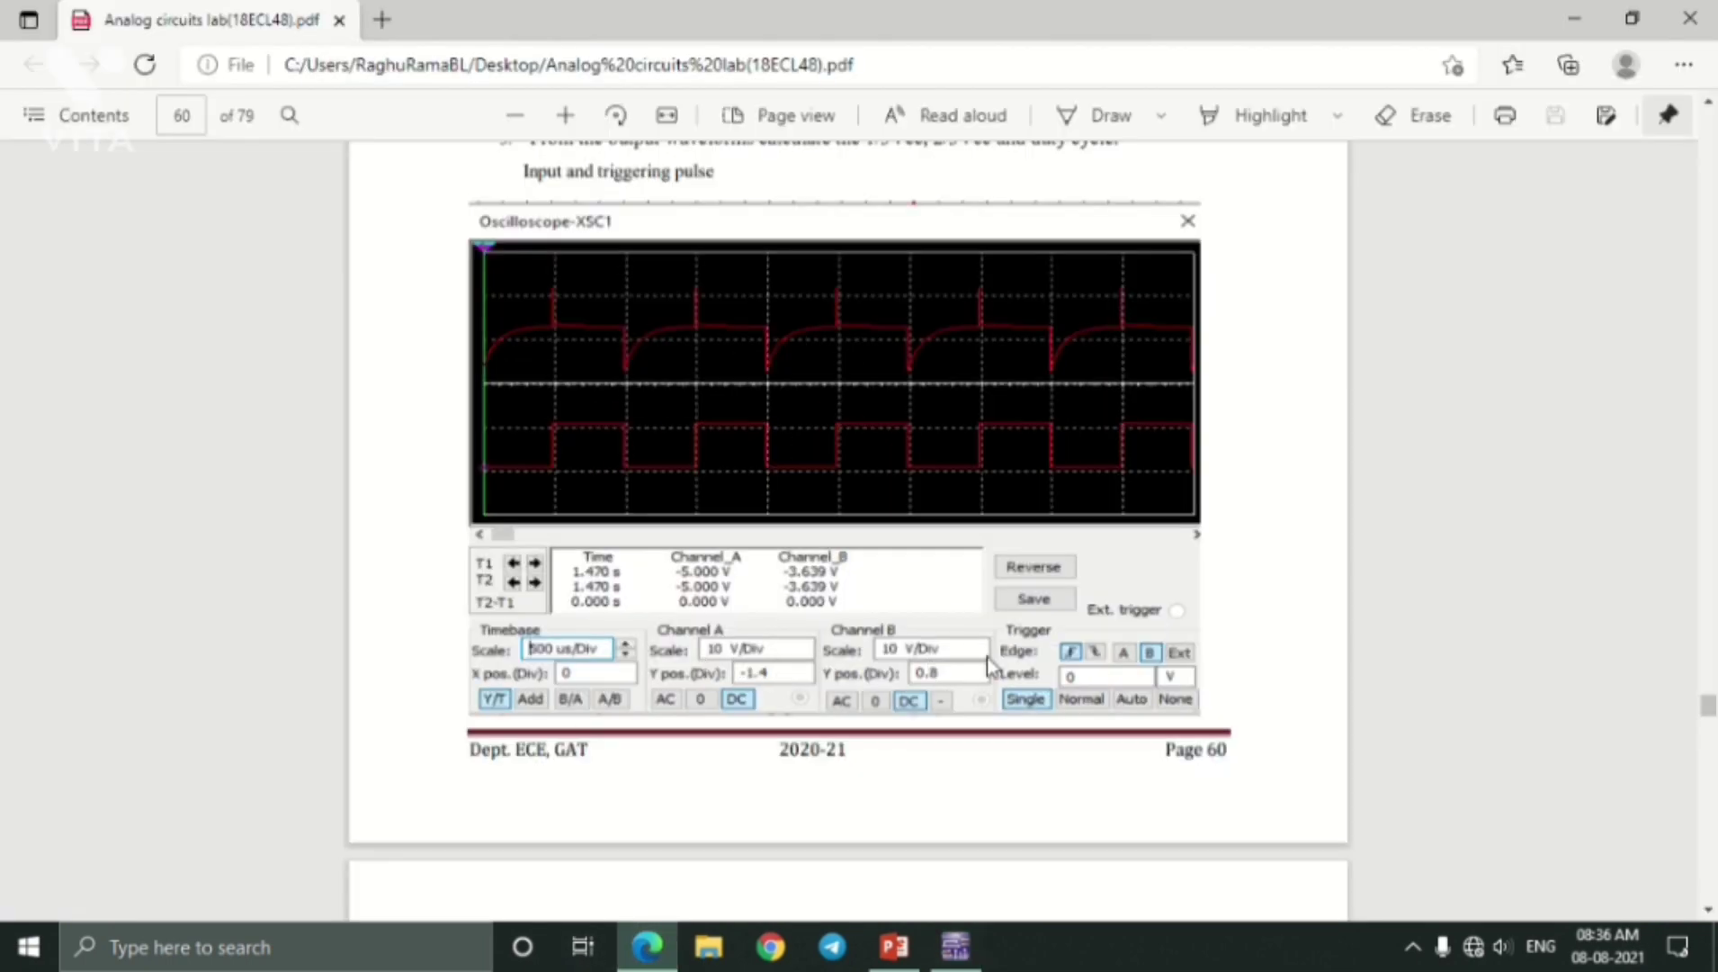
{"action": "left_click", "coordinate": [956, 945]}
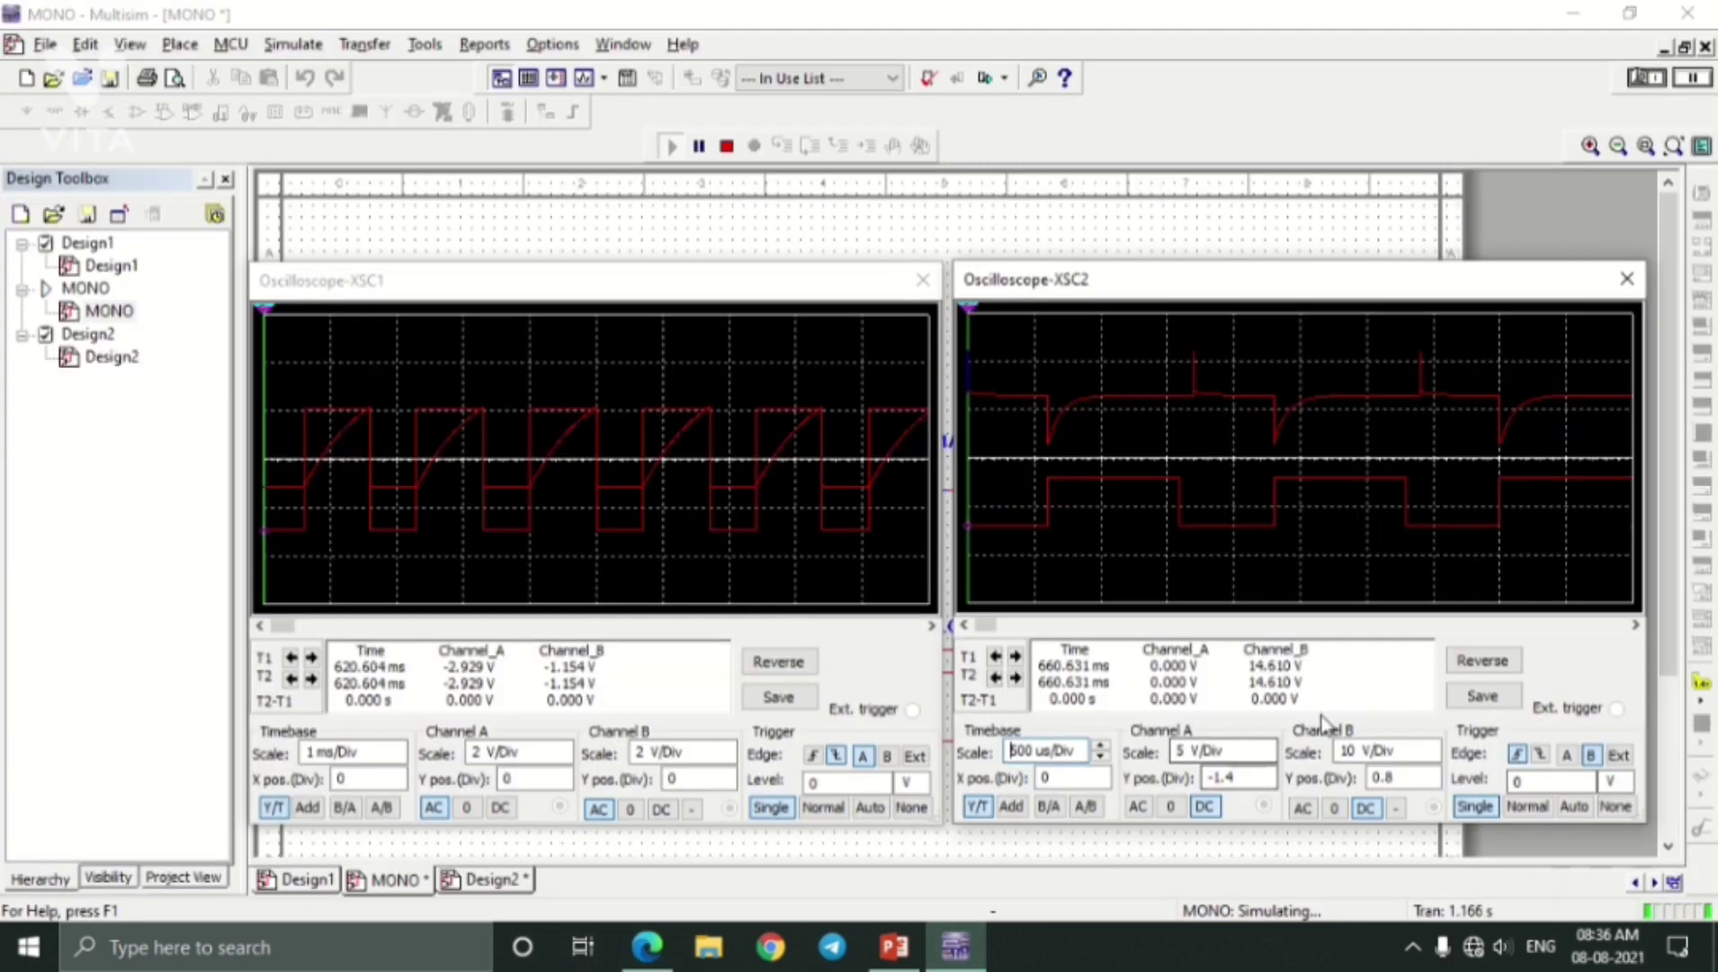
{"action": "left_click", "coordinate": [1267, 760]}
{"action": "left_click", "coordinate": [1266, 746]}
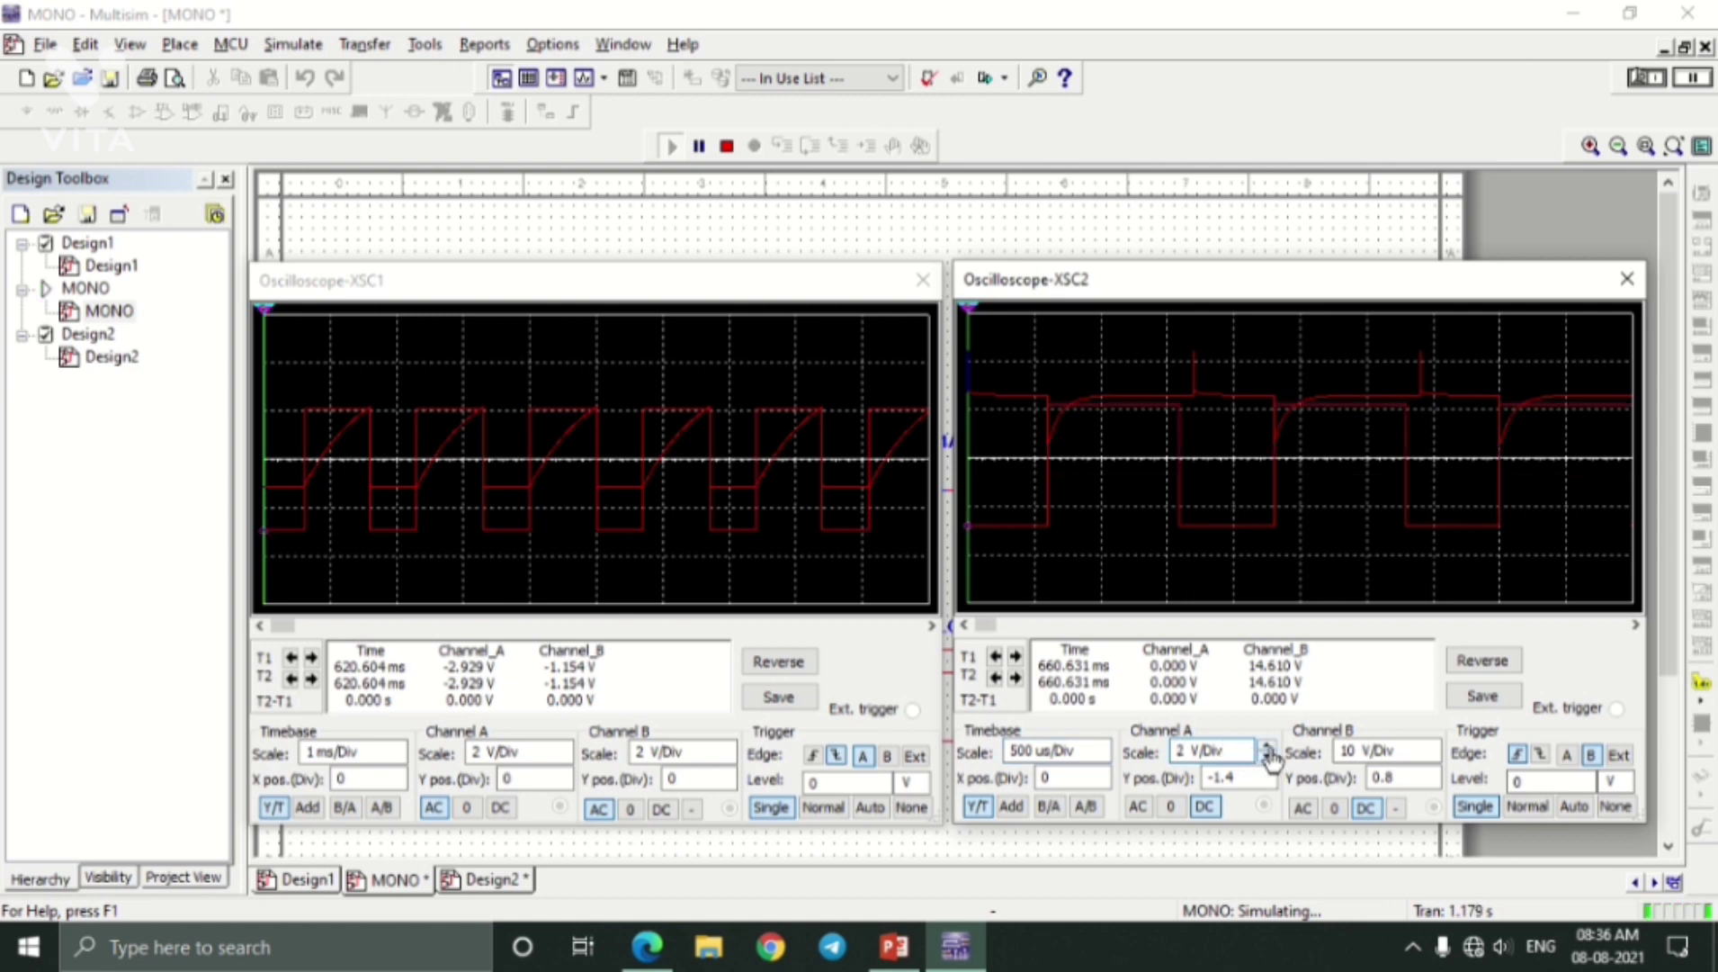
{"action": "left_click", "coordinate": [1267, 746]}
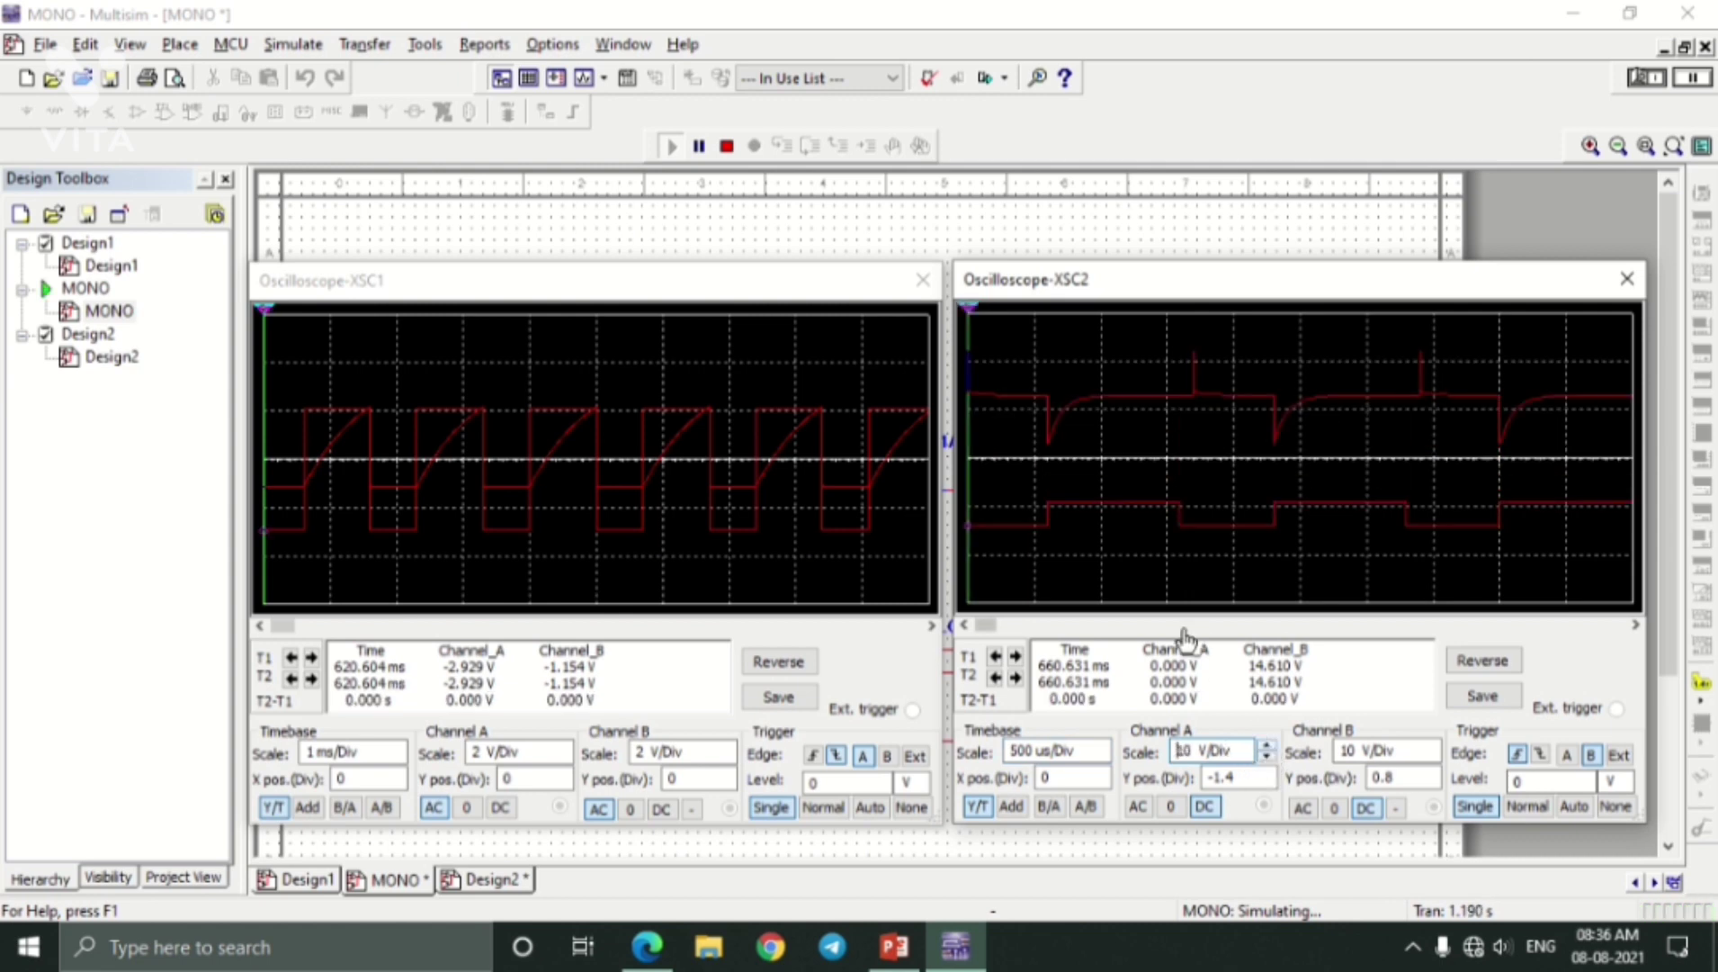
{"action": "left_click", "coordinate": [1268, 760]}
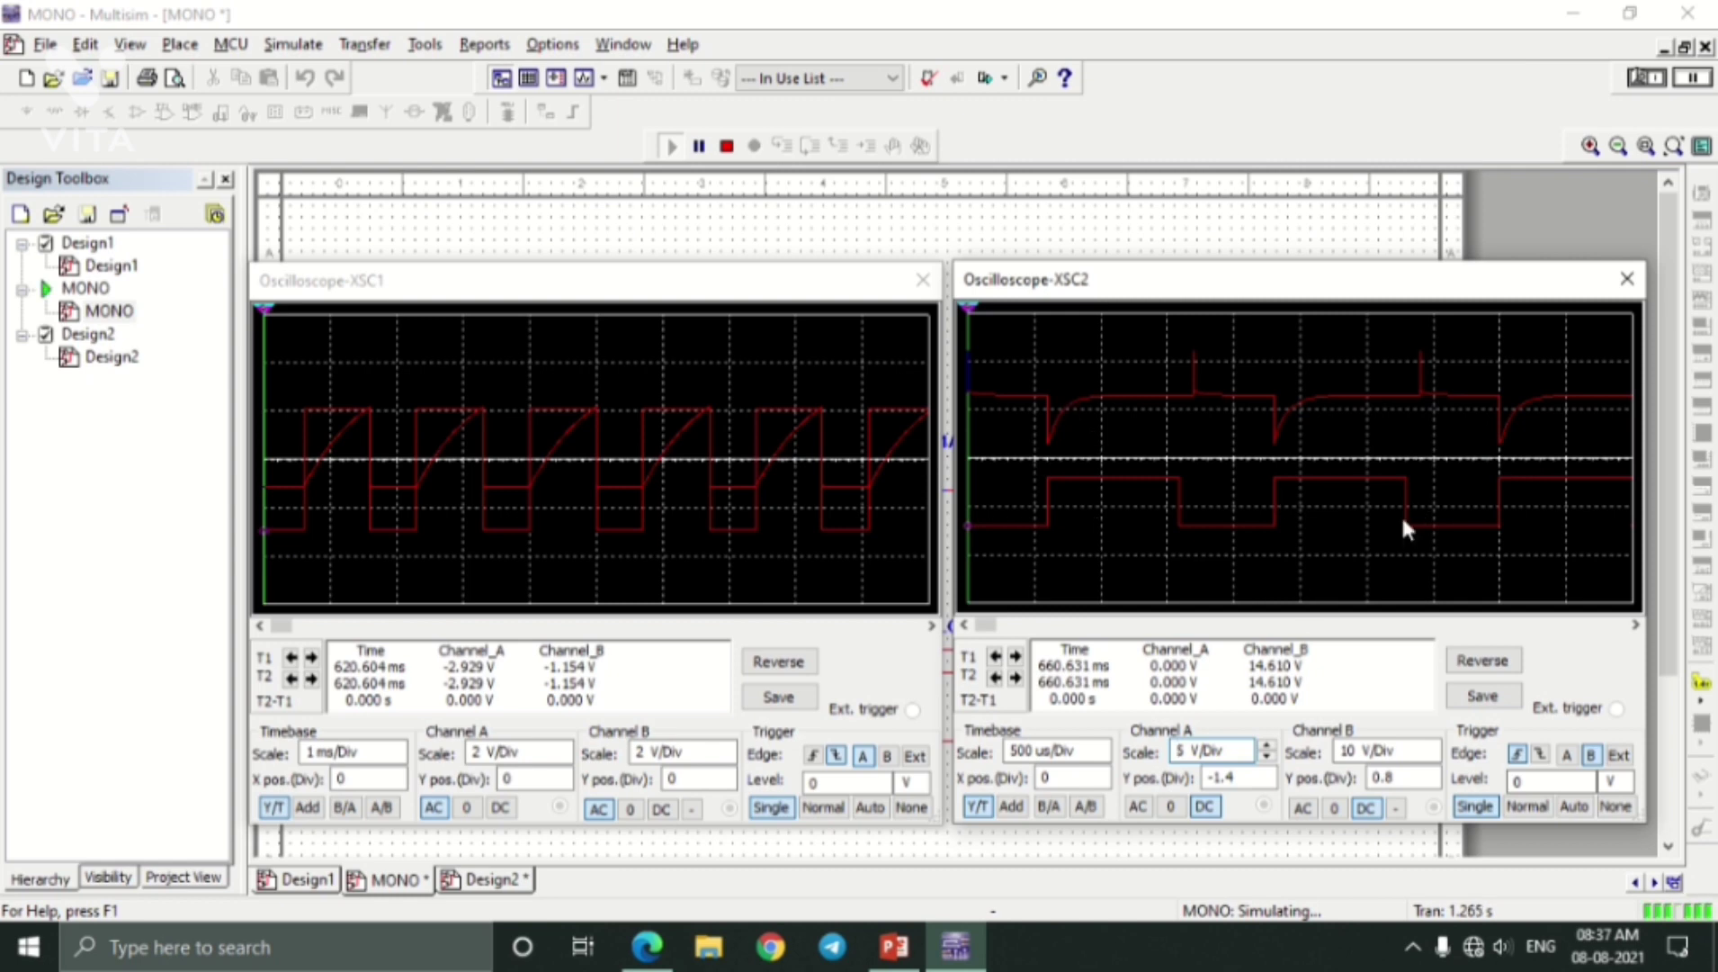
Compare the oscilloscopes' coupling and trigger settings with the PDF's triggering pulse screenshot and its pin 3 and capacitor waveforms.
{"action": "left_click", "coordinate": [670, 953]}
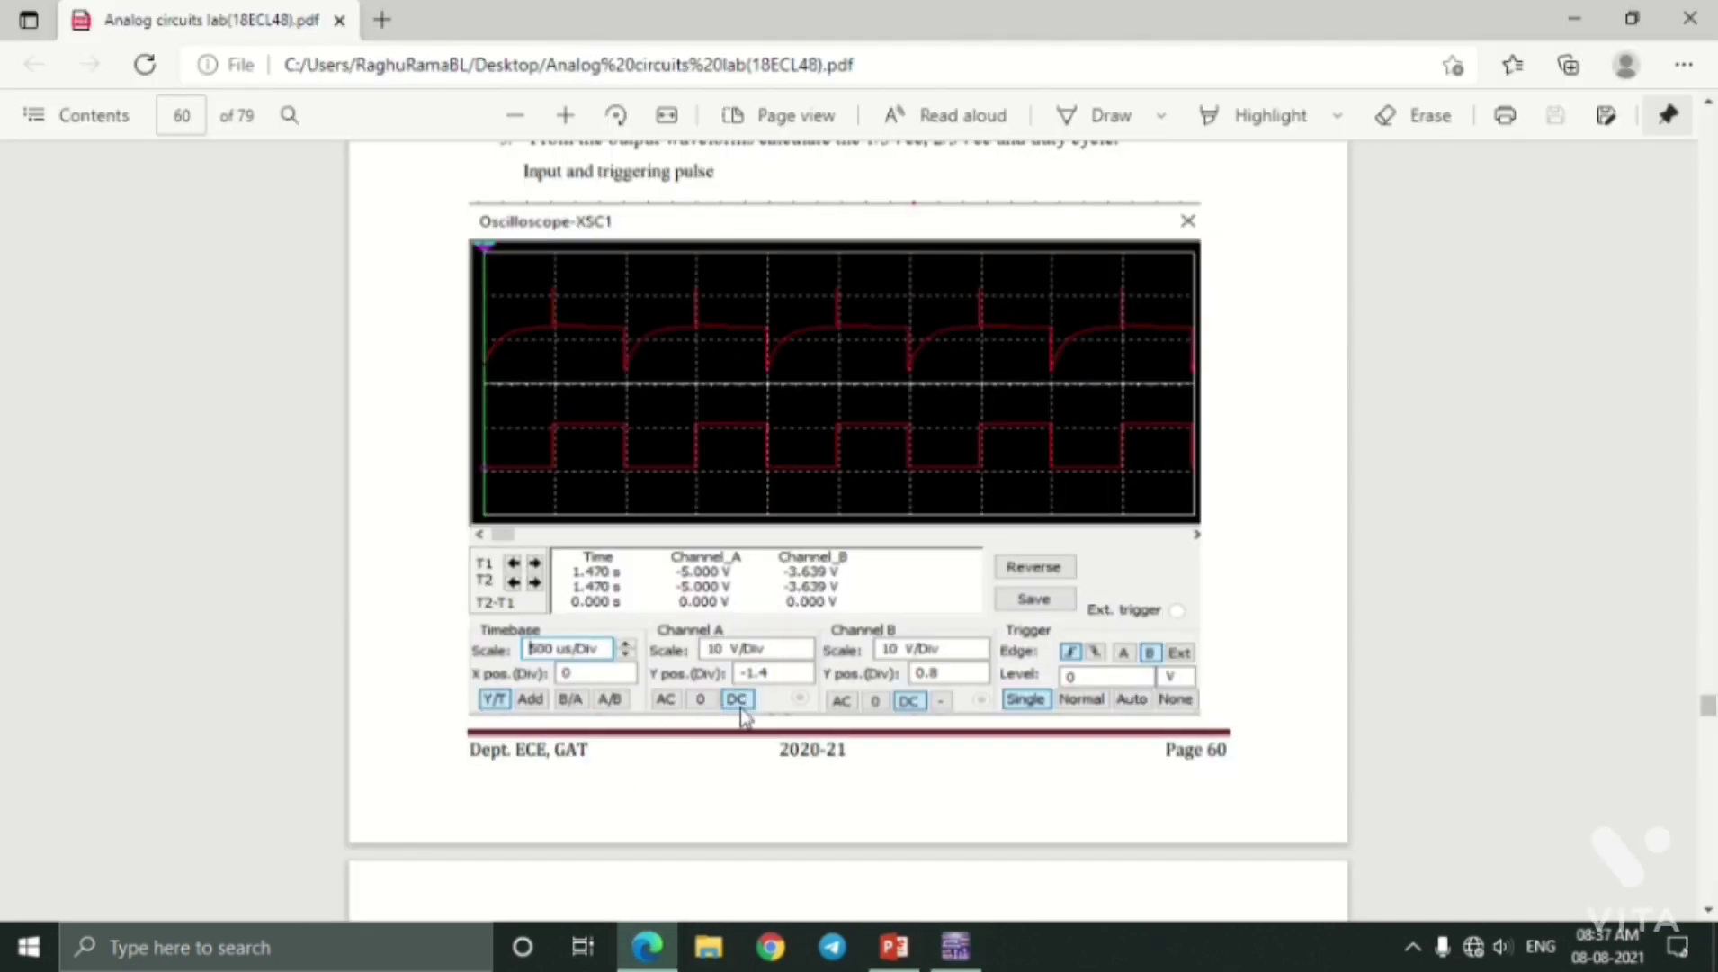
{"action": "left_click", "coordinate": [956, 945]}
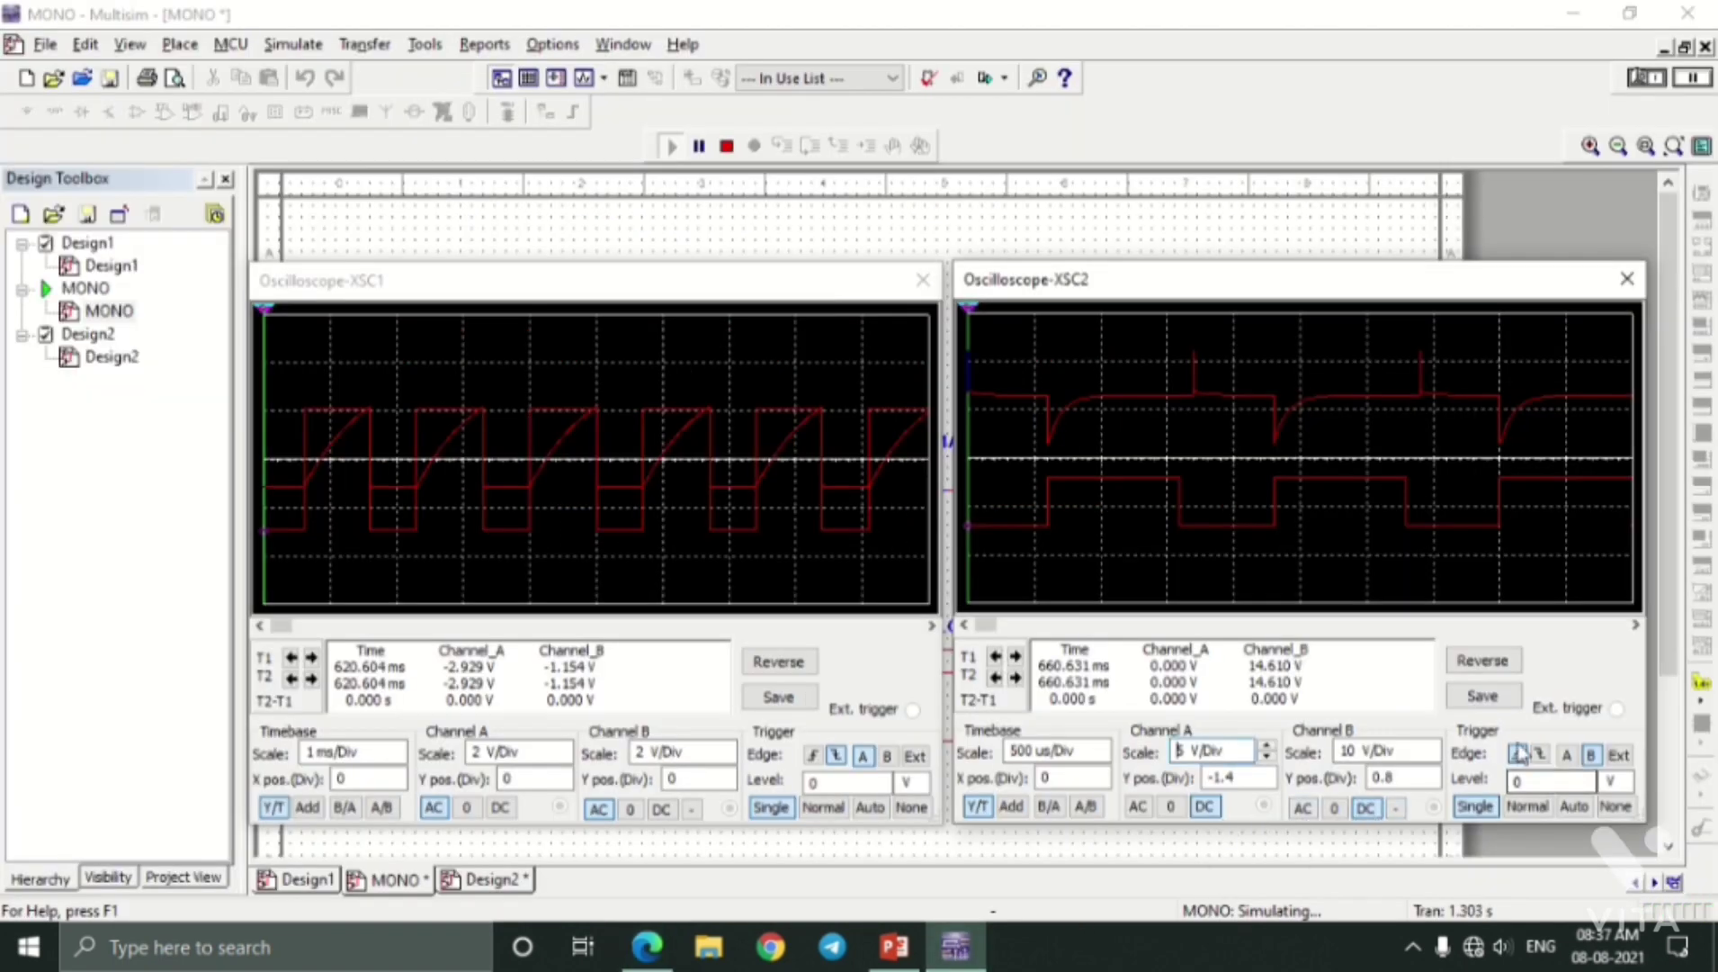
{"action": "left_click", "coordinate": [648, 947]}
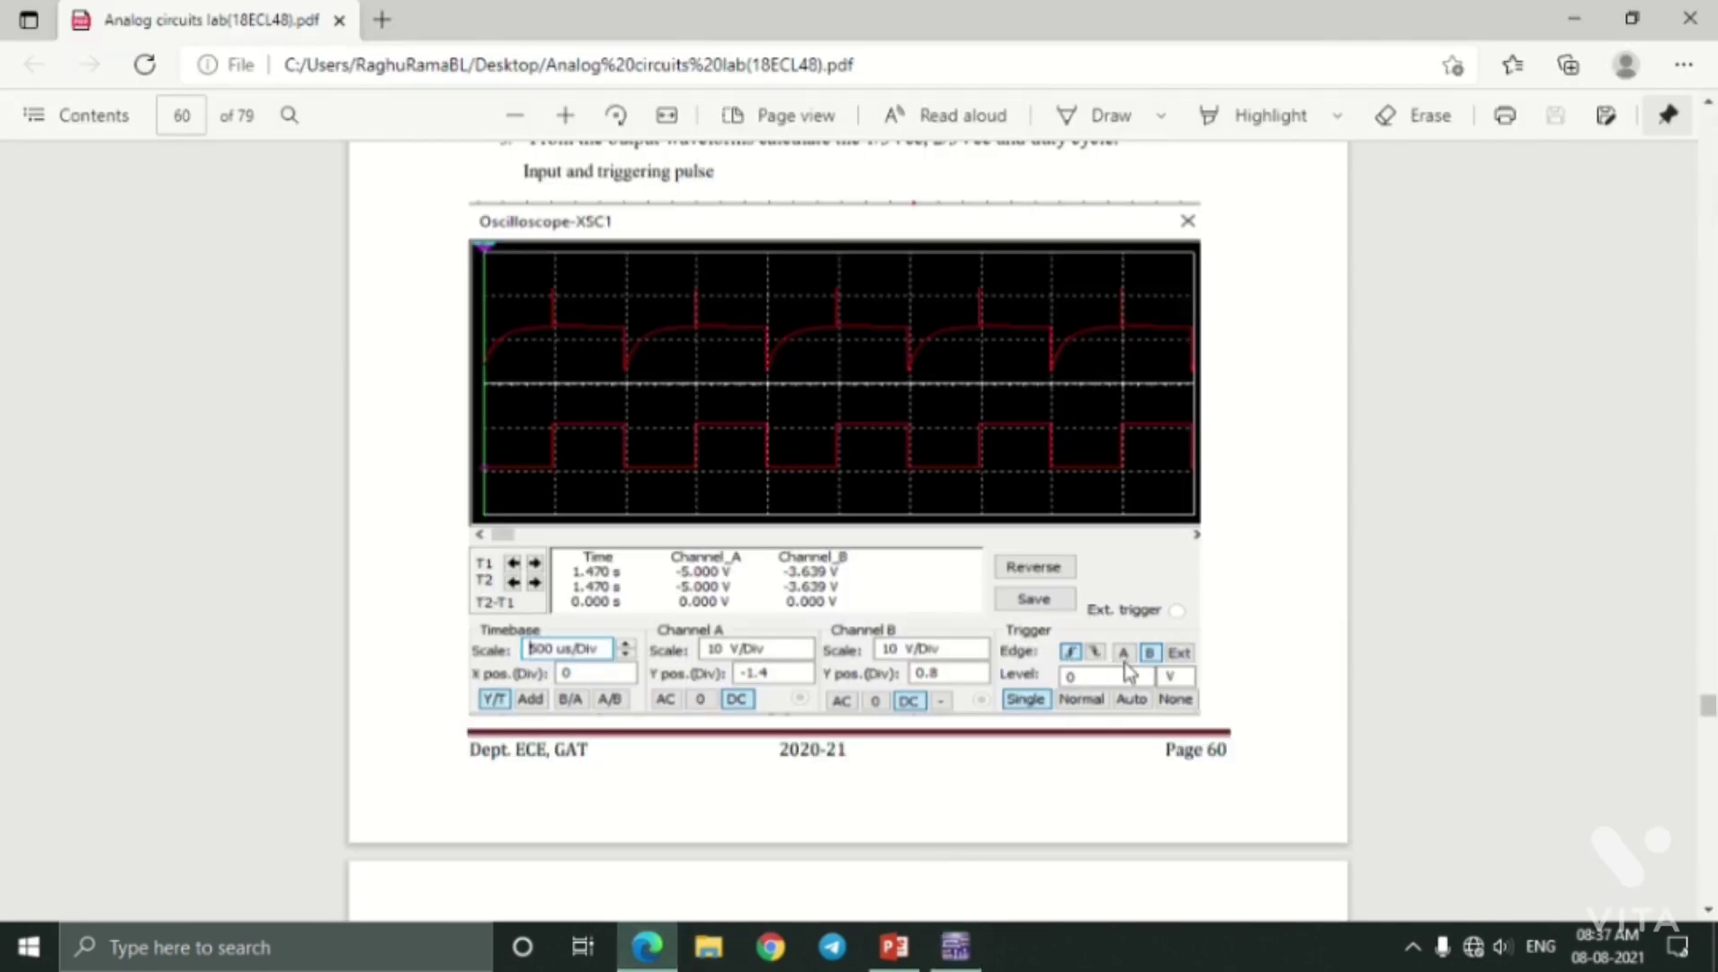
{"action": "left_click", "coordinate": [956, 946]}
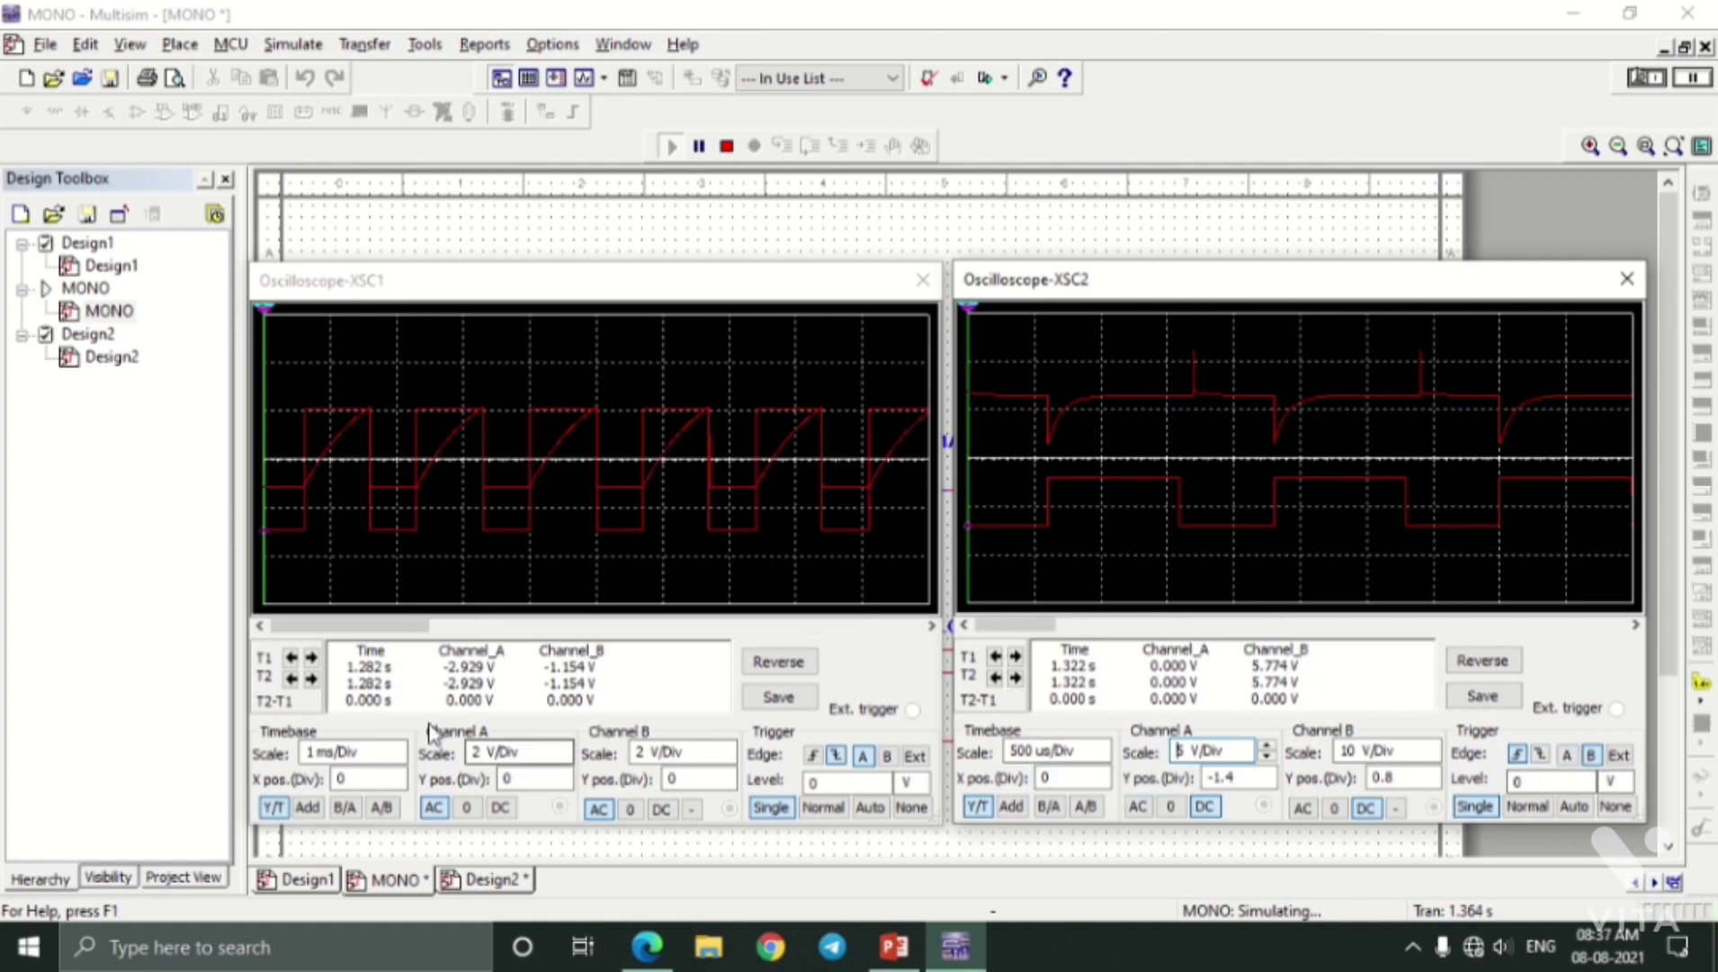
{"action": "left_click", "coordinate": [647, 945]}
{"action": "scroll", "coordinate": [614, 646], "scroll_direction": "down", "scroll_amount": 10}
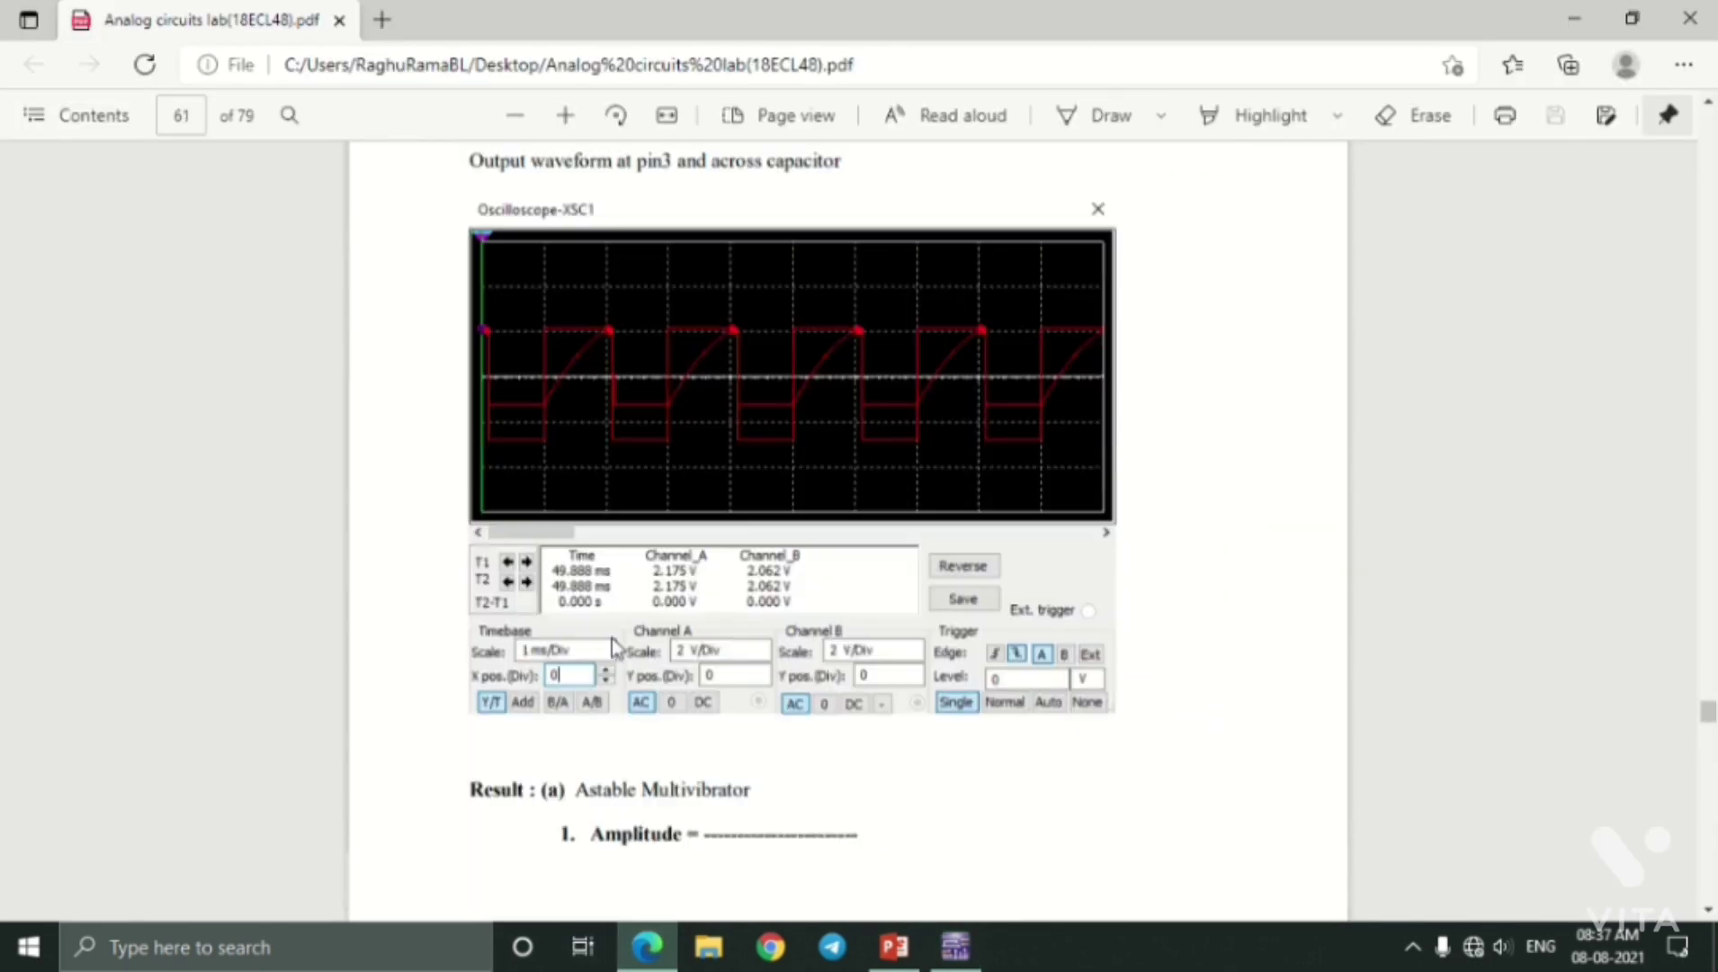
{"action": "scroll", "coordinate": [747, 465], "scroll_direction": "up", "scroll_amount": 1}
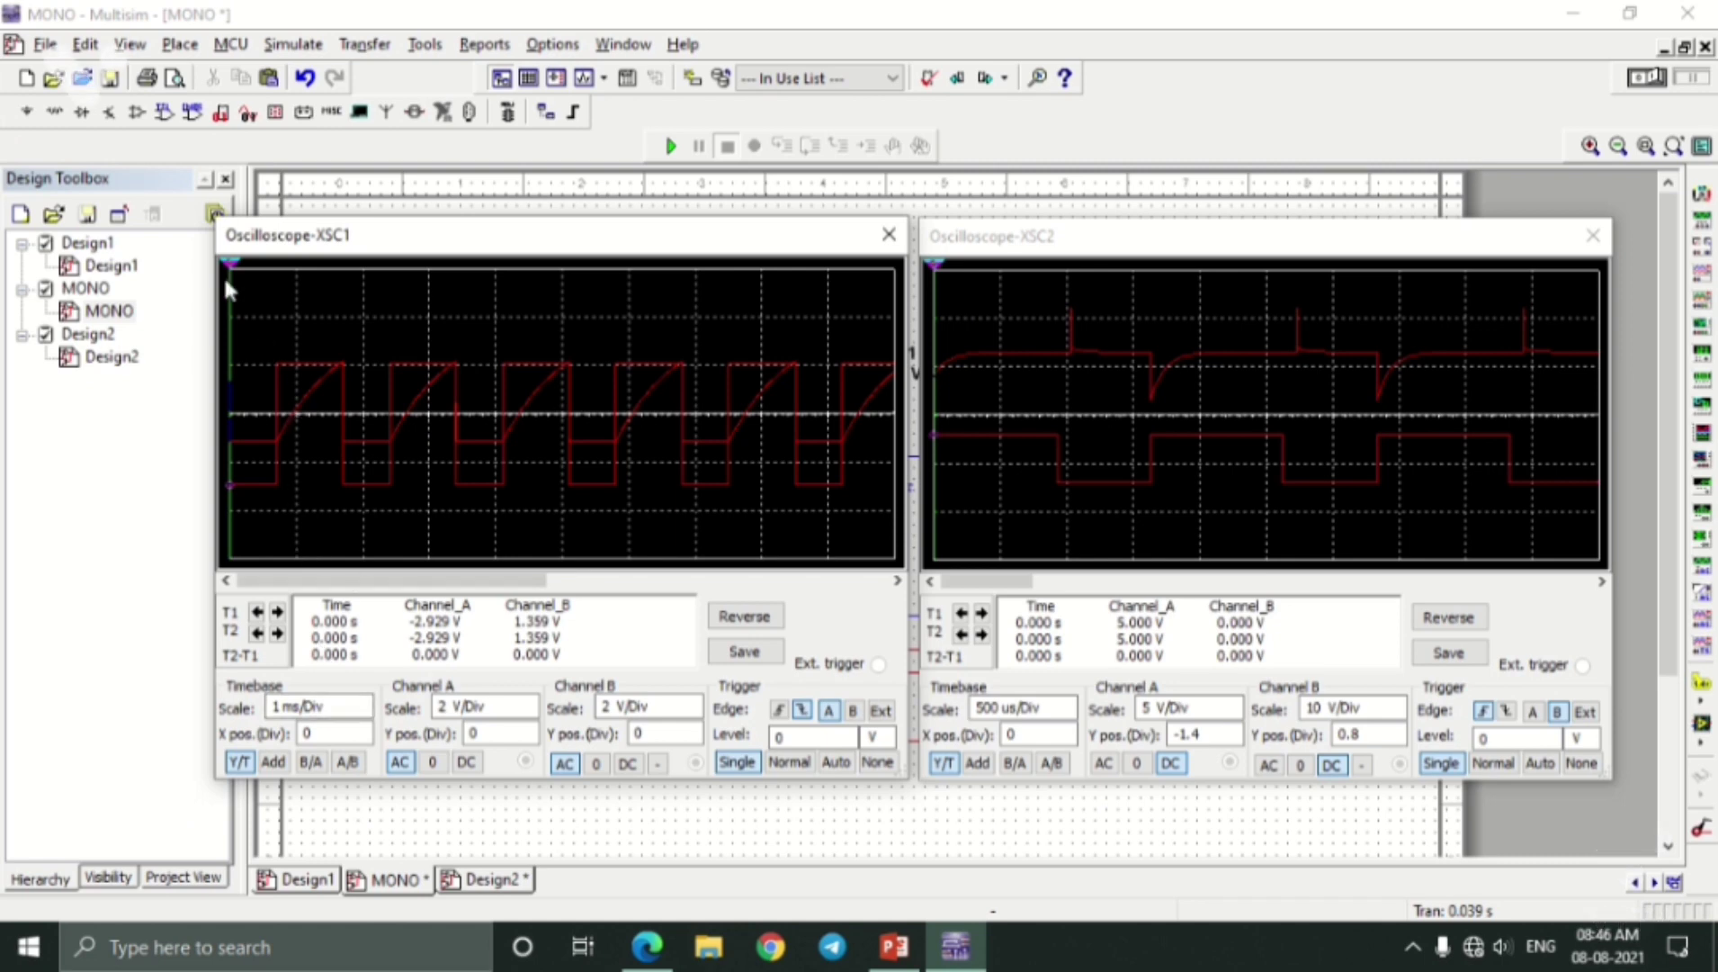
Measure the output amplitude on XSC1 by placing cursor T2 on the low level and T1 on the high level of the square wave.
{"action": "left_click_drag", "start_coordinate": [231, 264], "coordinate": [375, 277]}
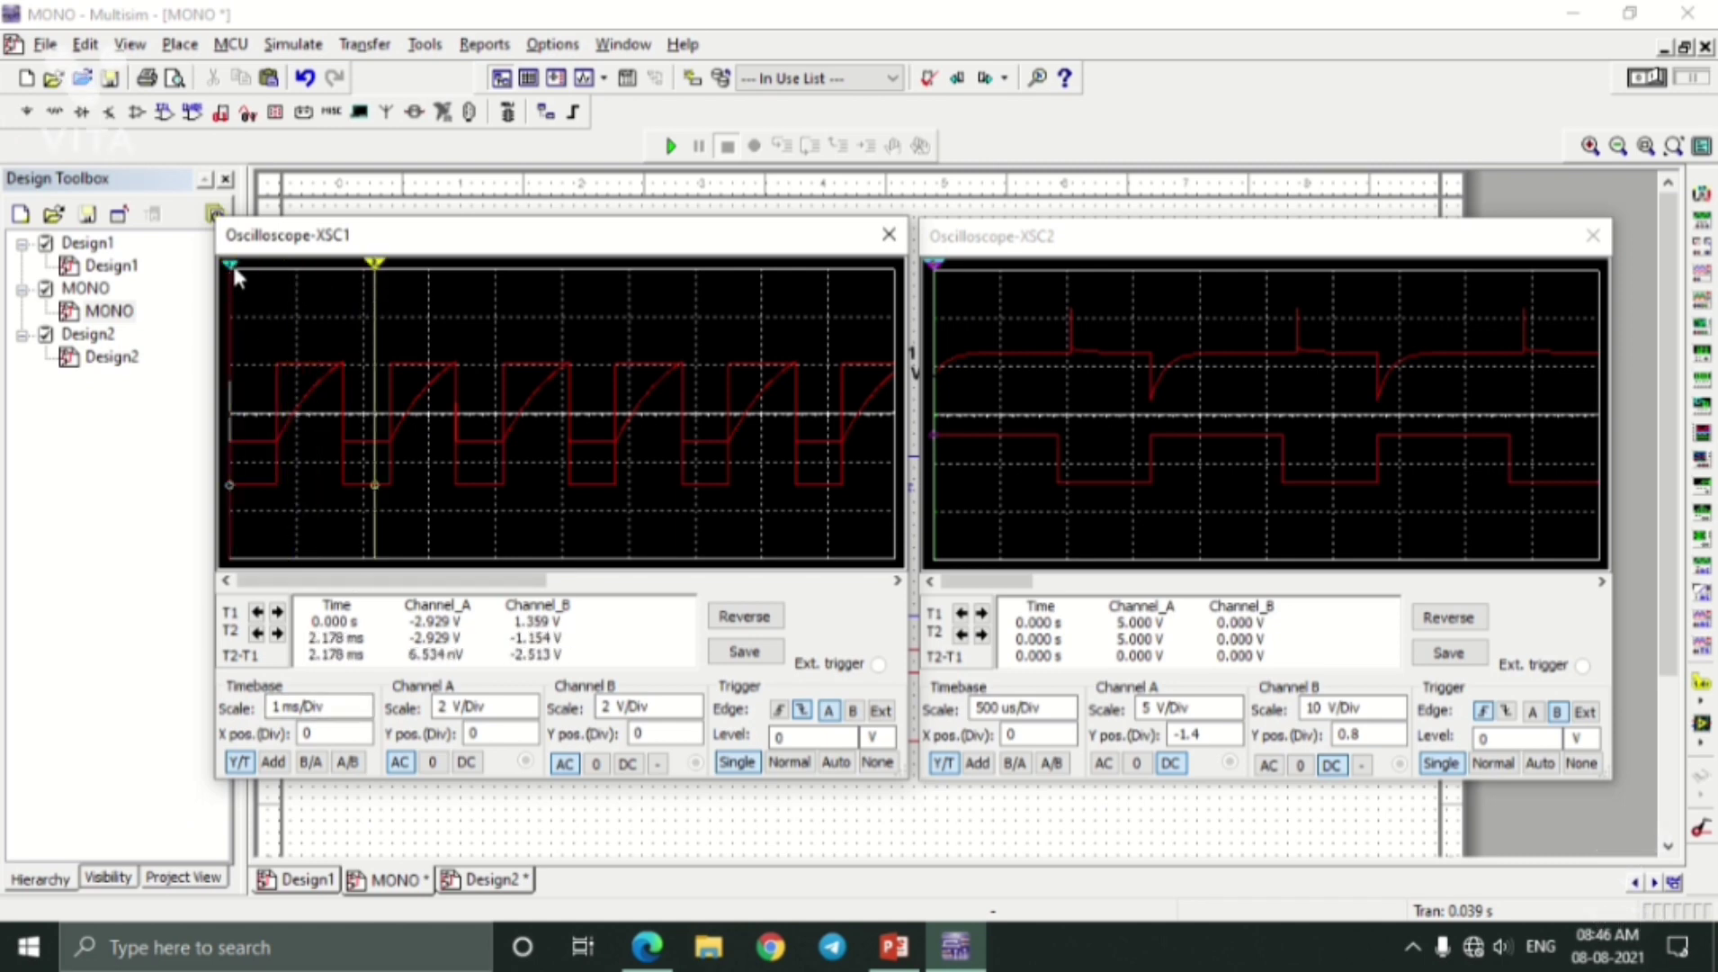
{"action": "left_click_drag", "start_coordinate": [234, 270], "coordinate": [369, 271]}
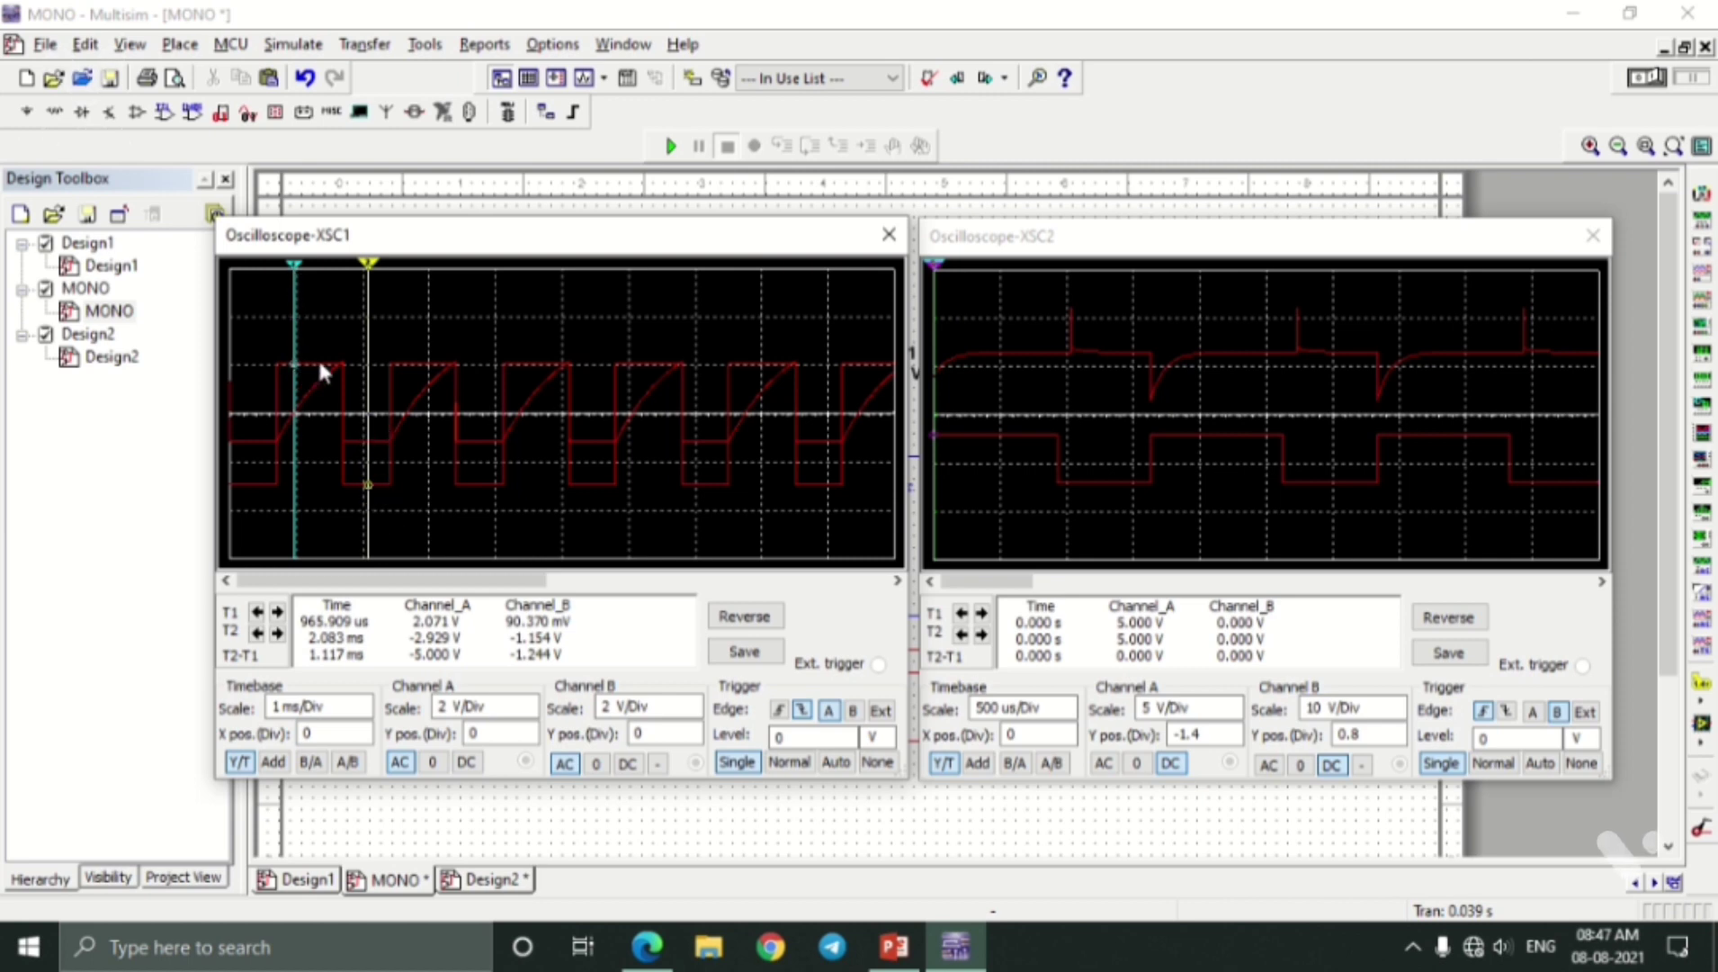
{"action": "left_click_drag", "start_coordinate": [294, 281], "coordinate": [312, 337]}
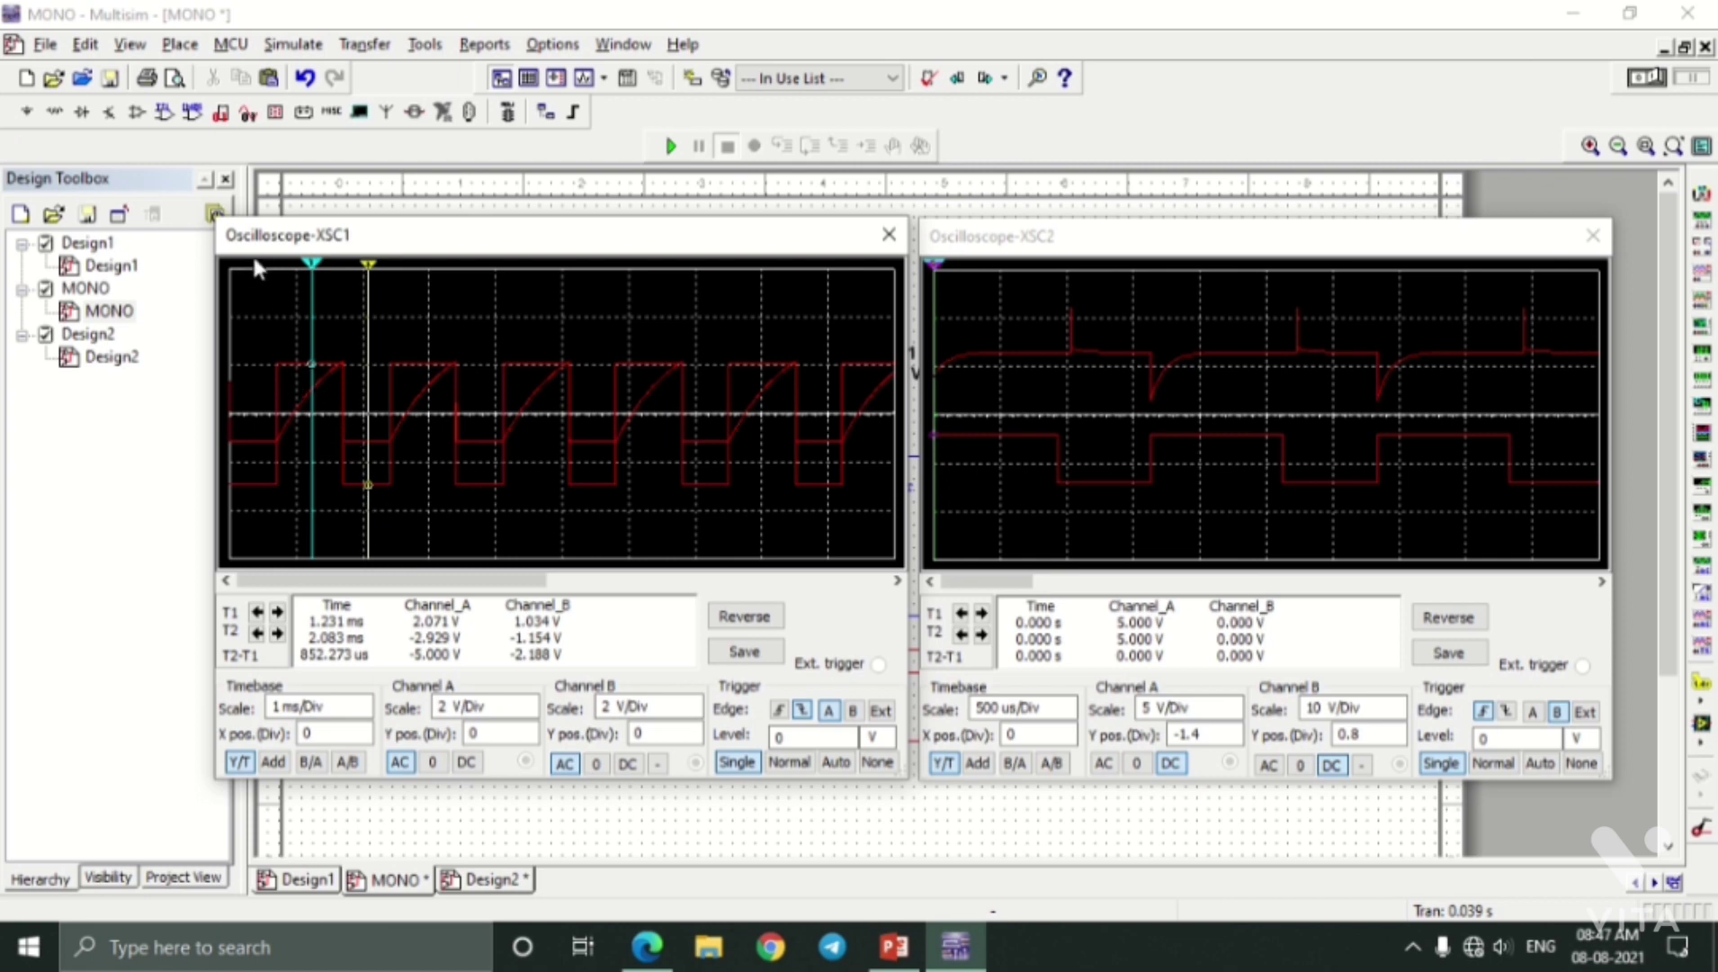
{"action": "left_click_drag", "start_coordinate": [314, 267], "coordinate": [418, 263]}
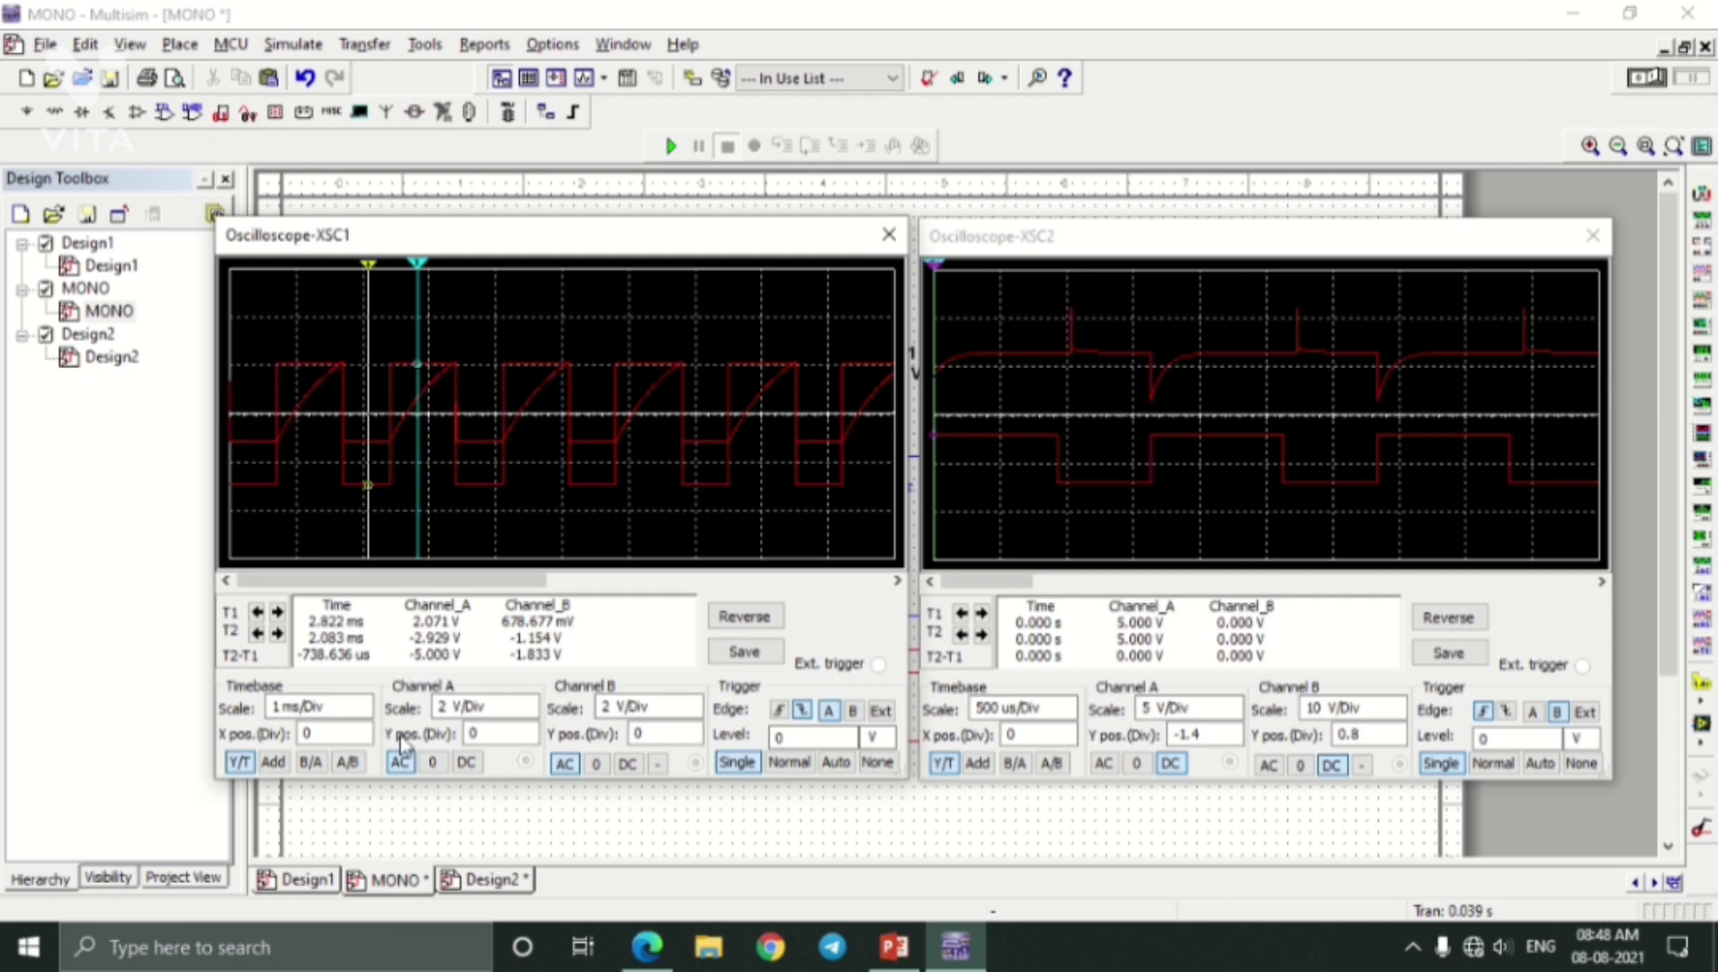
Review the monostable multivibrator results required on page 61 of Edge's PDF, then return to Multisim's oscilloscopes.
{"action": "left_click", "coordinate": [635, 947]}
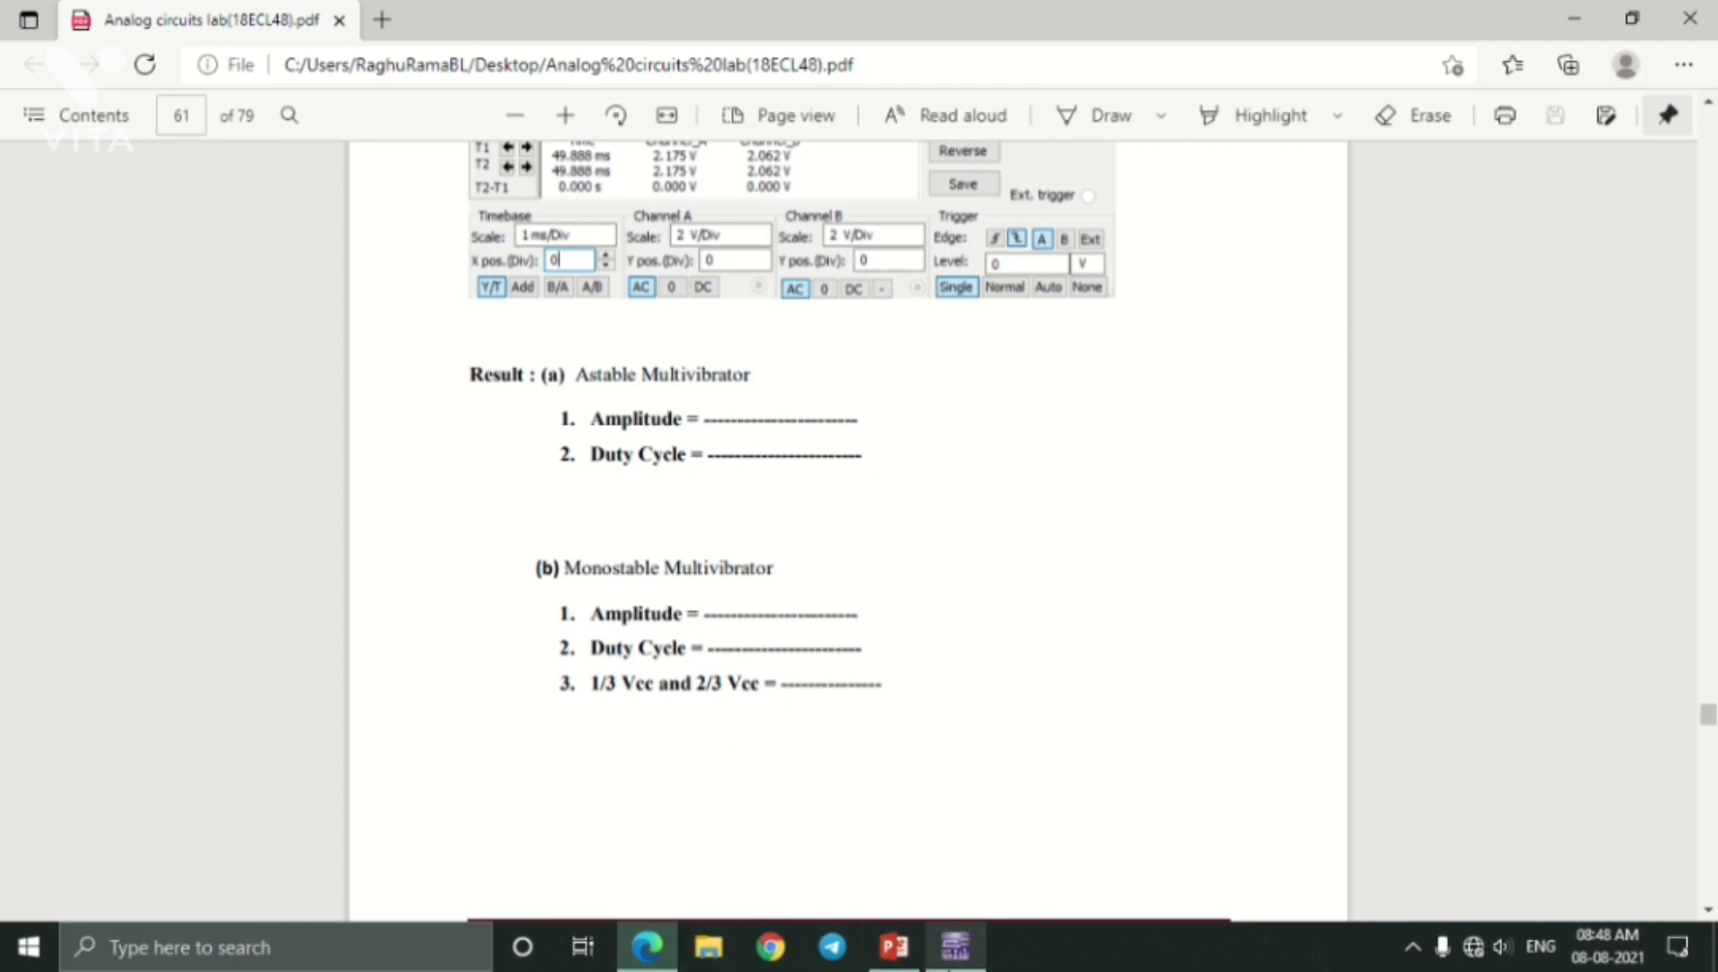
{"action": "left_click", "coordinate": [954, 946]}
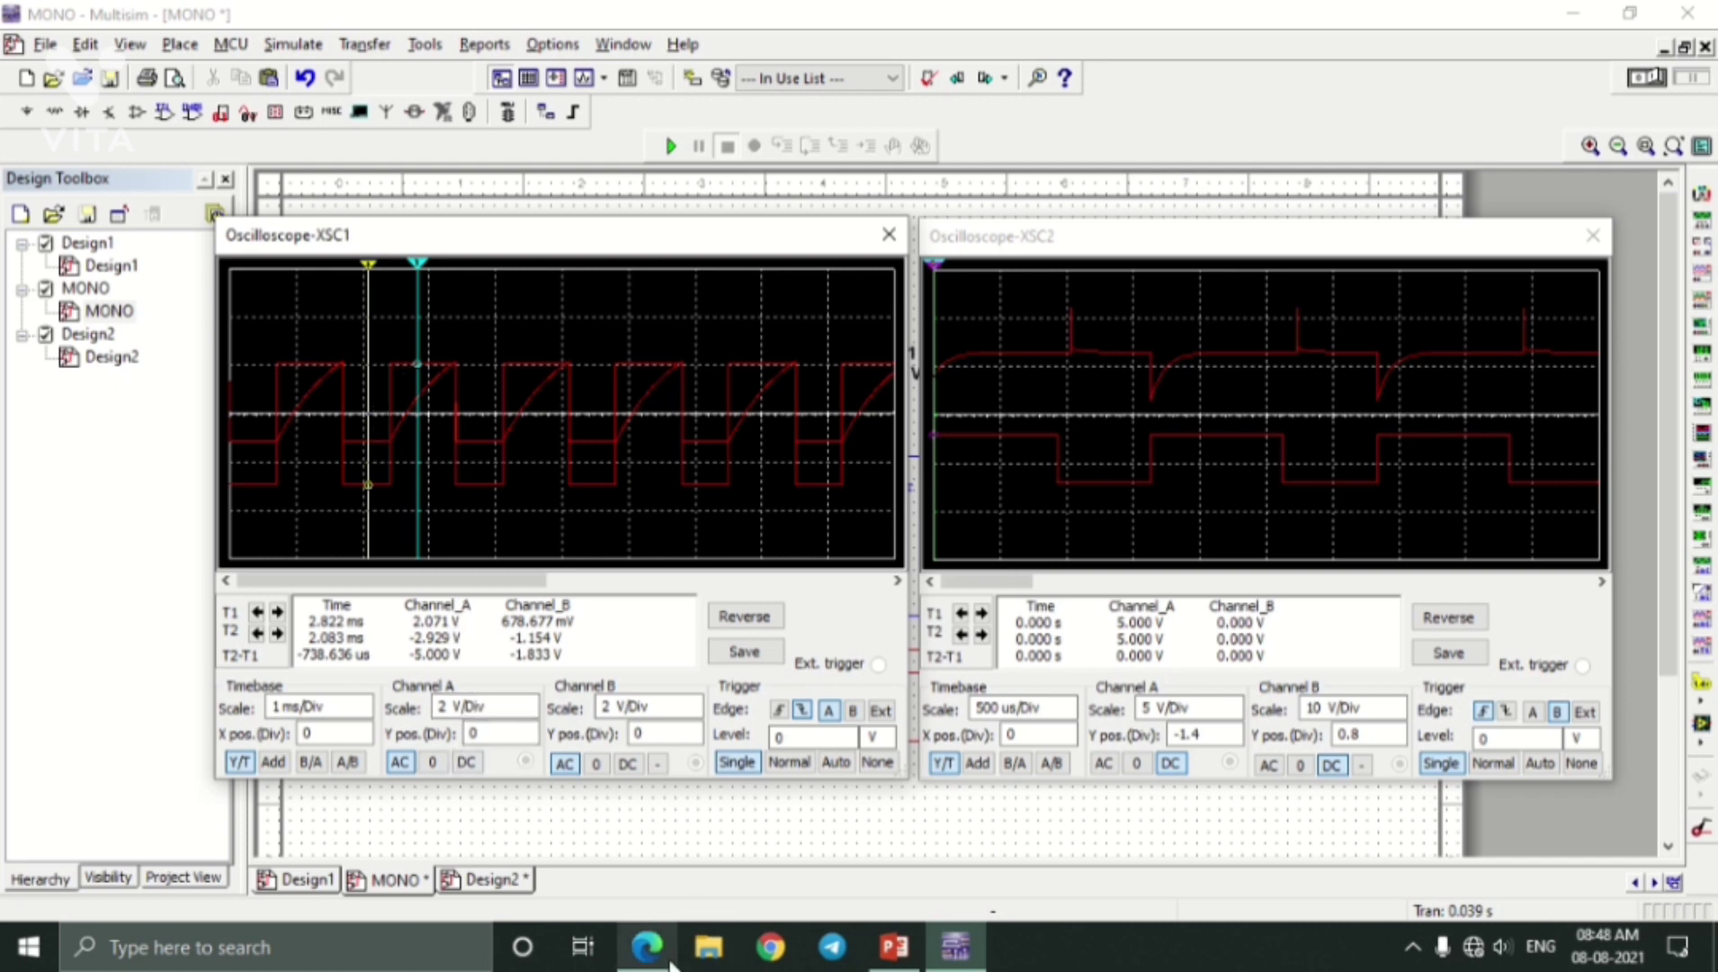
{"action": "left_click", "coordinate": [647, 947]}
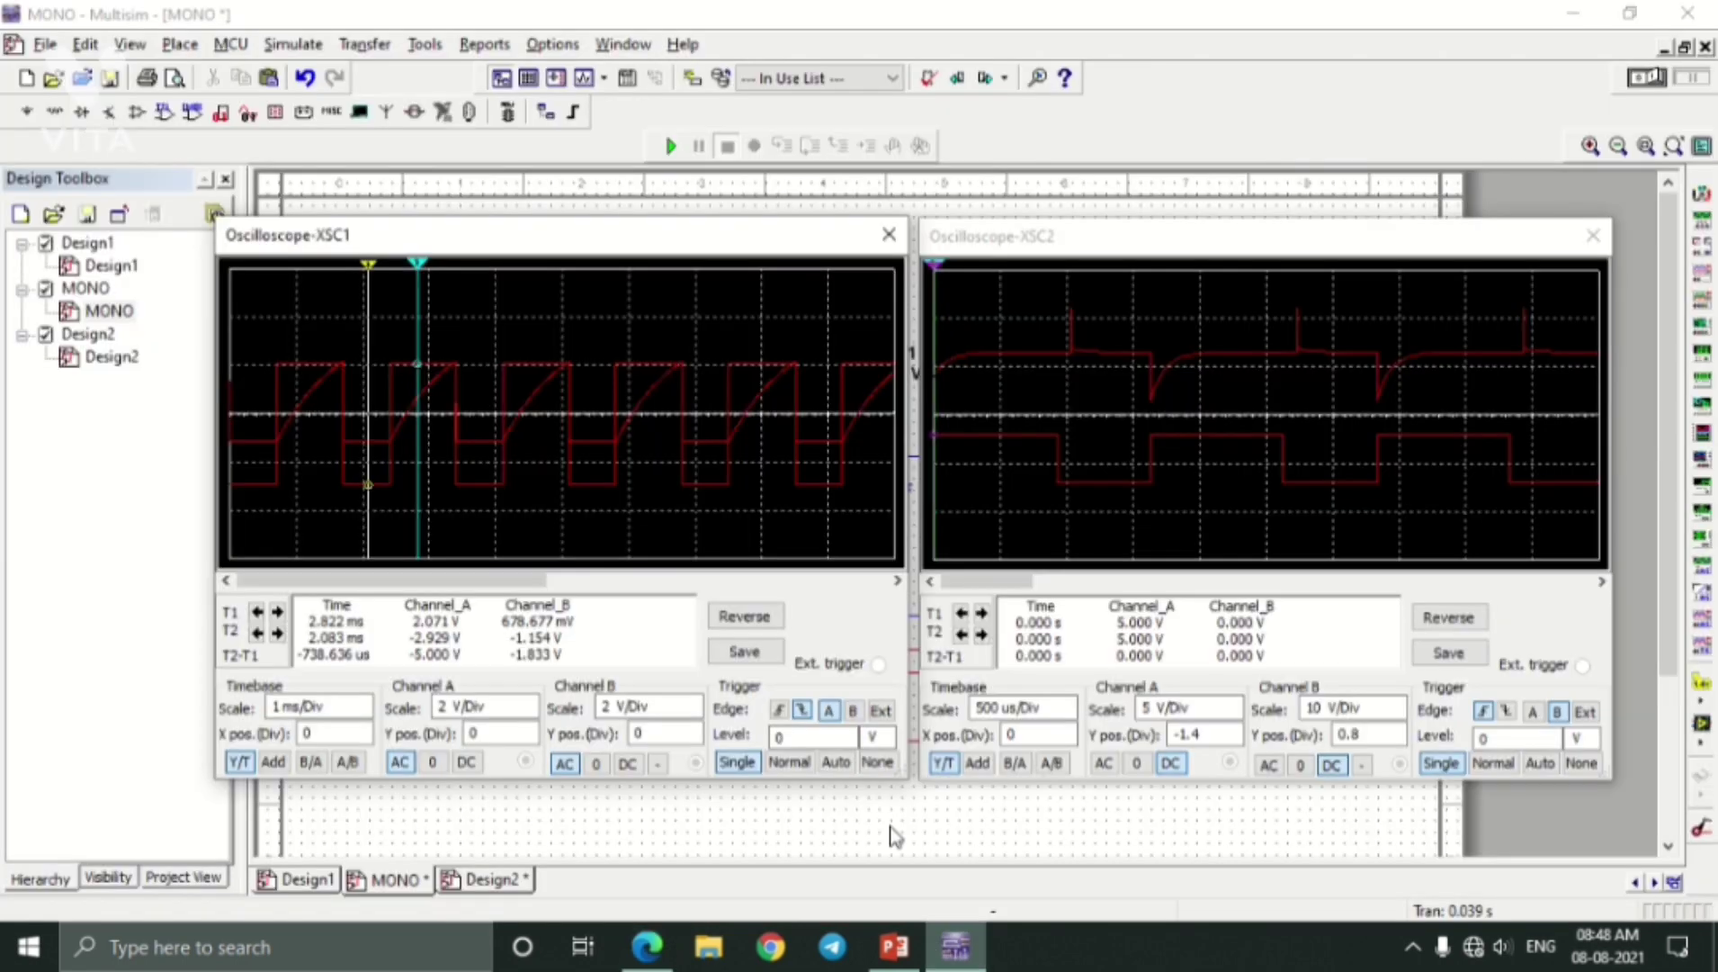
{"action": "left_click", "coordinate": [956, 946]}
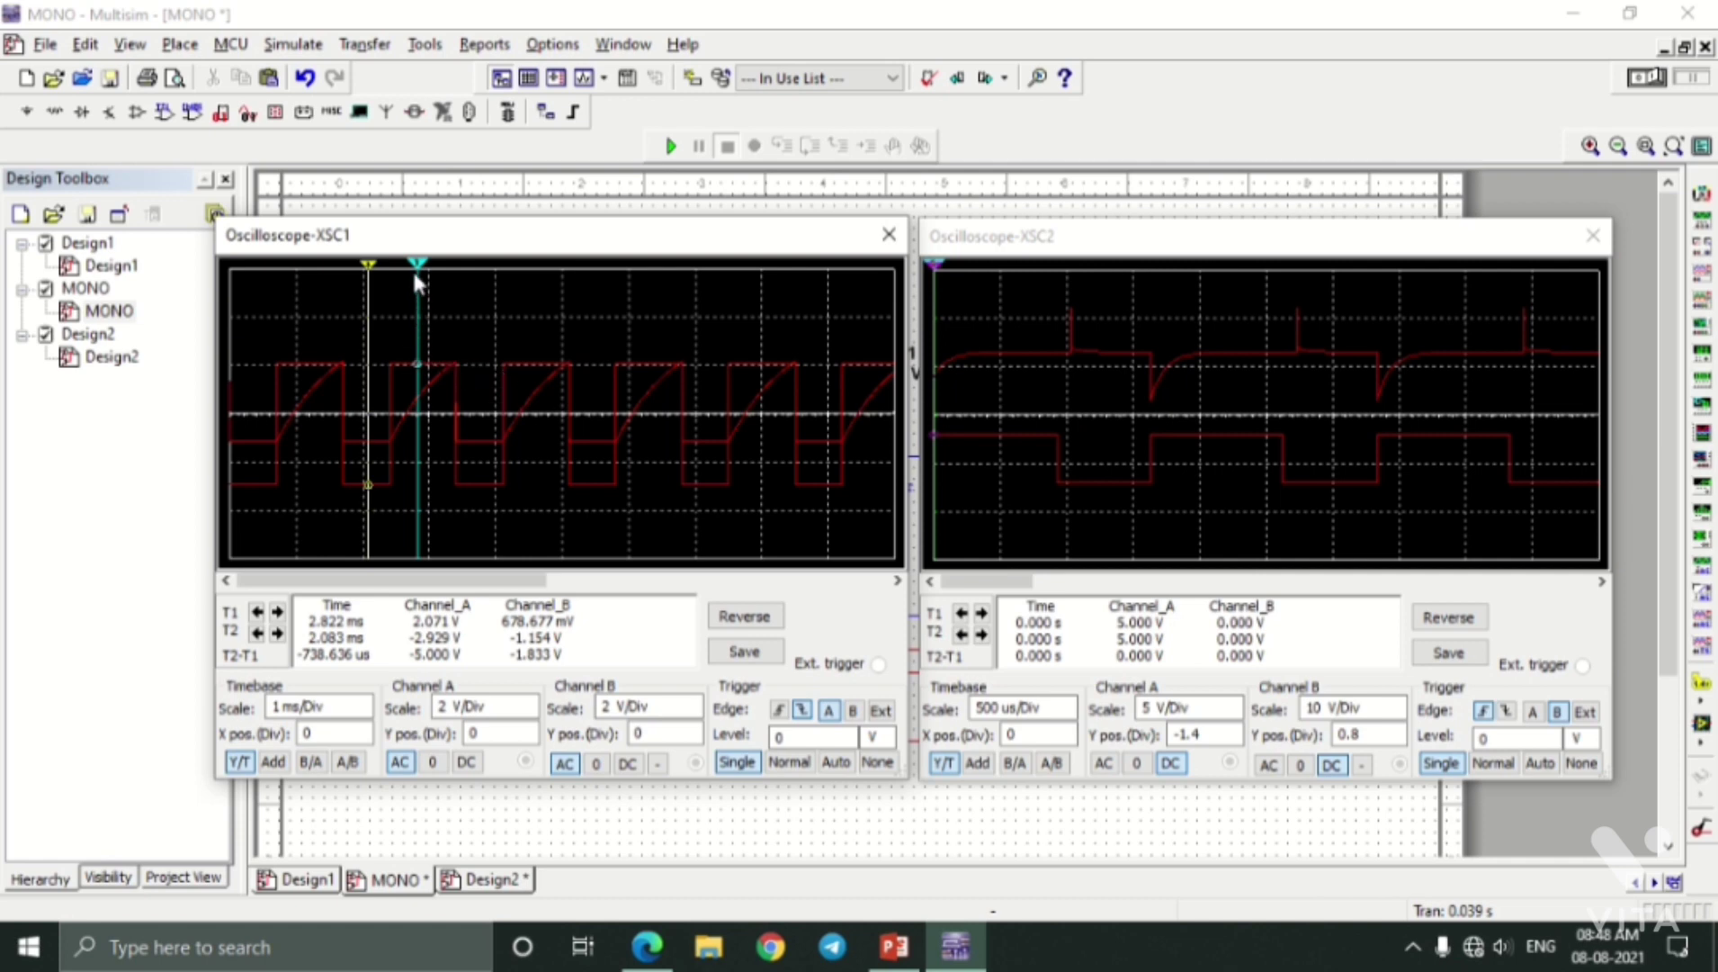
Position XSC1's cursor T1 at the falling edge of the second output pulse, fine-tuning it to the capacitor waveform's peak.
{"action": "left_click_drag", "start_coordinate": [421, 272], "coordinate": [458, 288]}
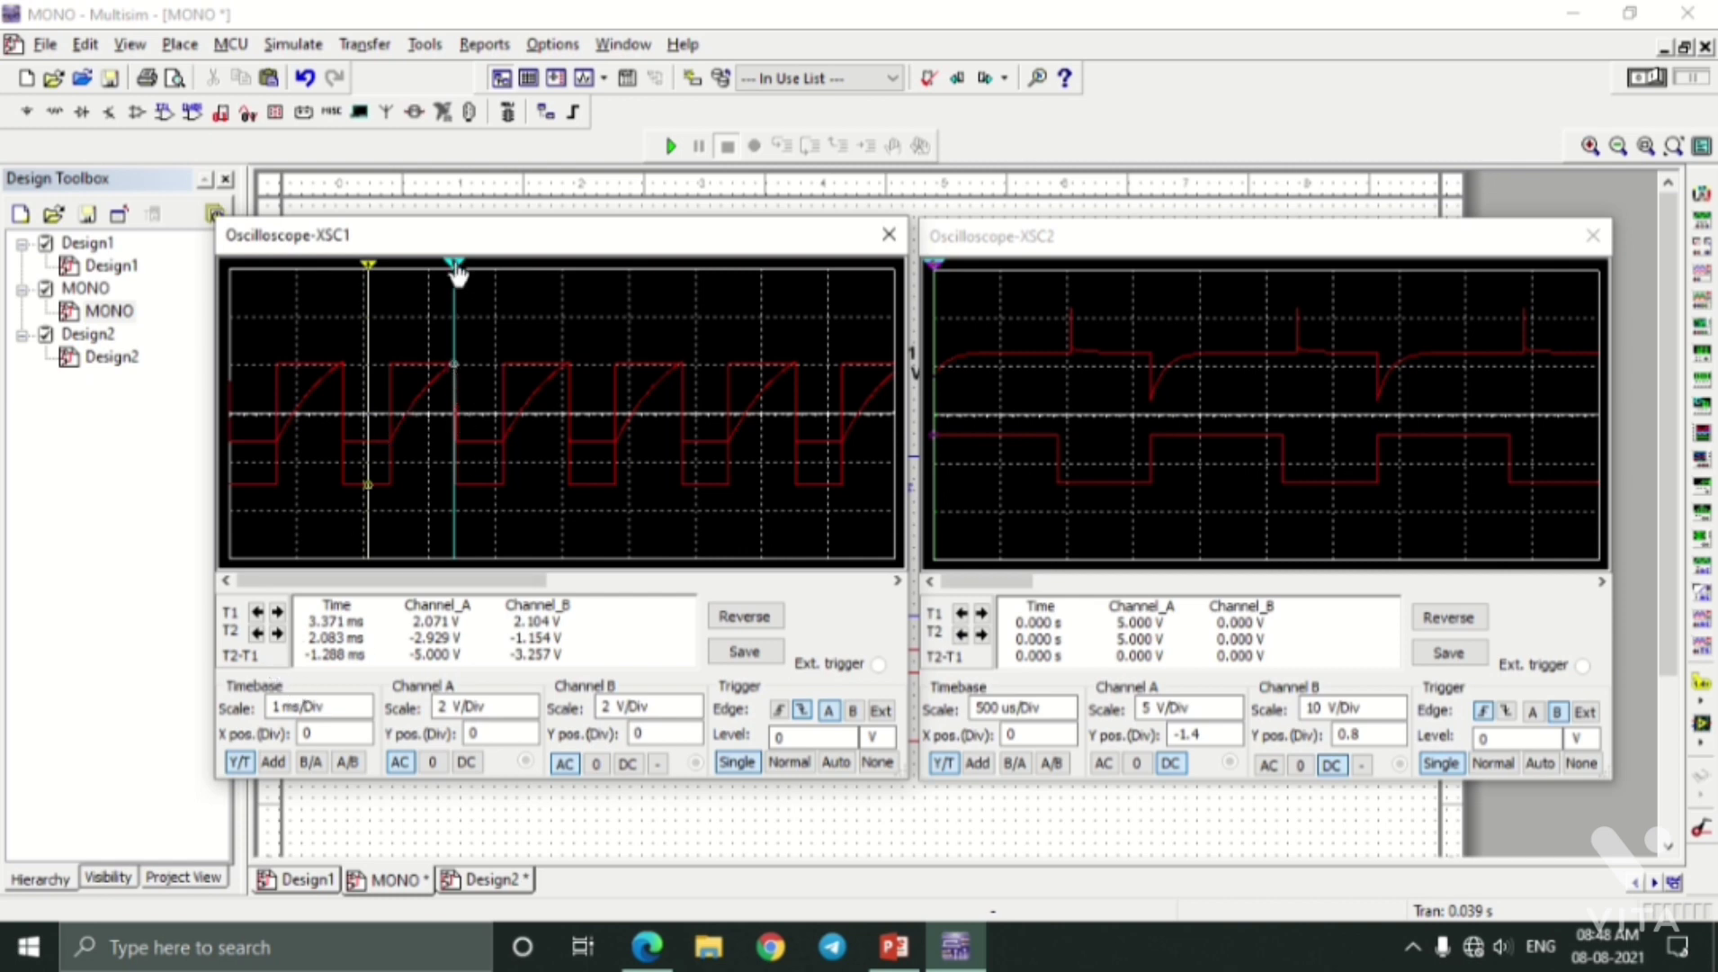
{"action": "left_click_drag", "start_coordinate": [460, 269], "coordinate": [457, 288]}
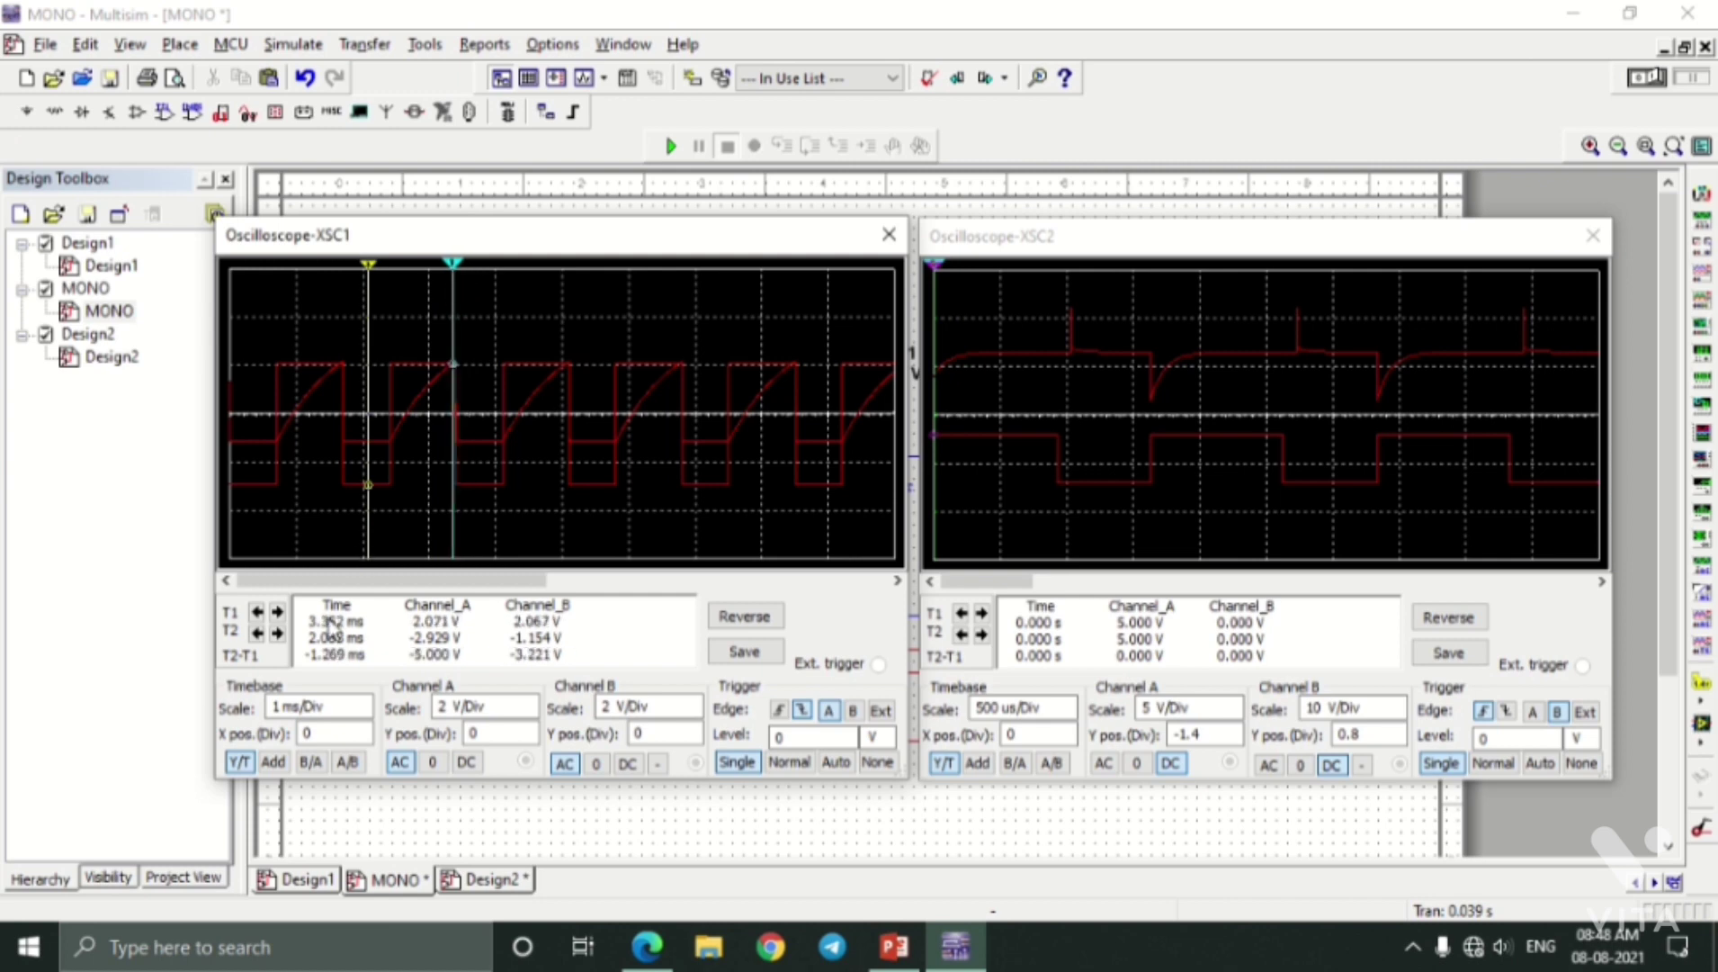
{"action": "left_click", "coordinate": [278, 612]}
{"action": "left_click", "coordinate": [278, 613]}
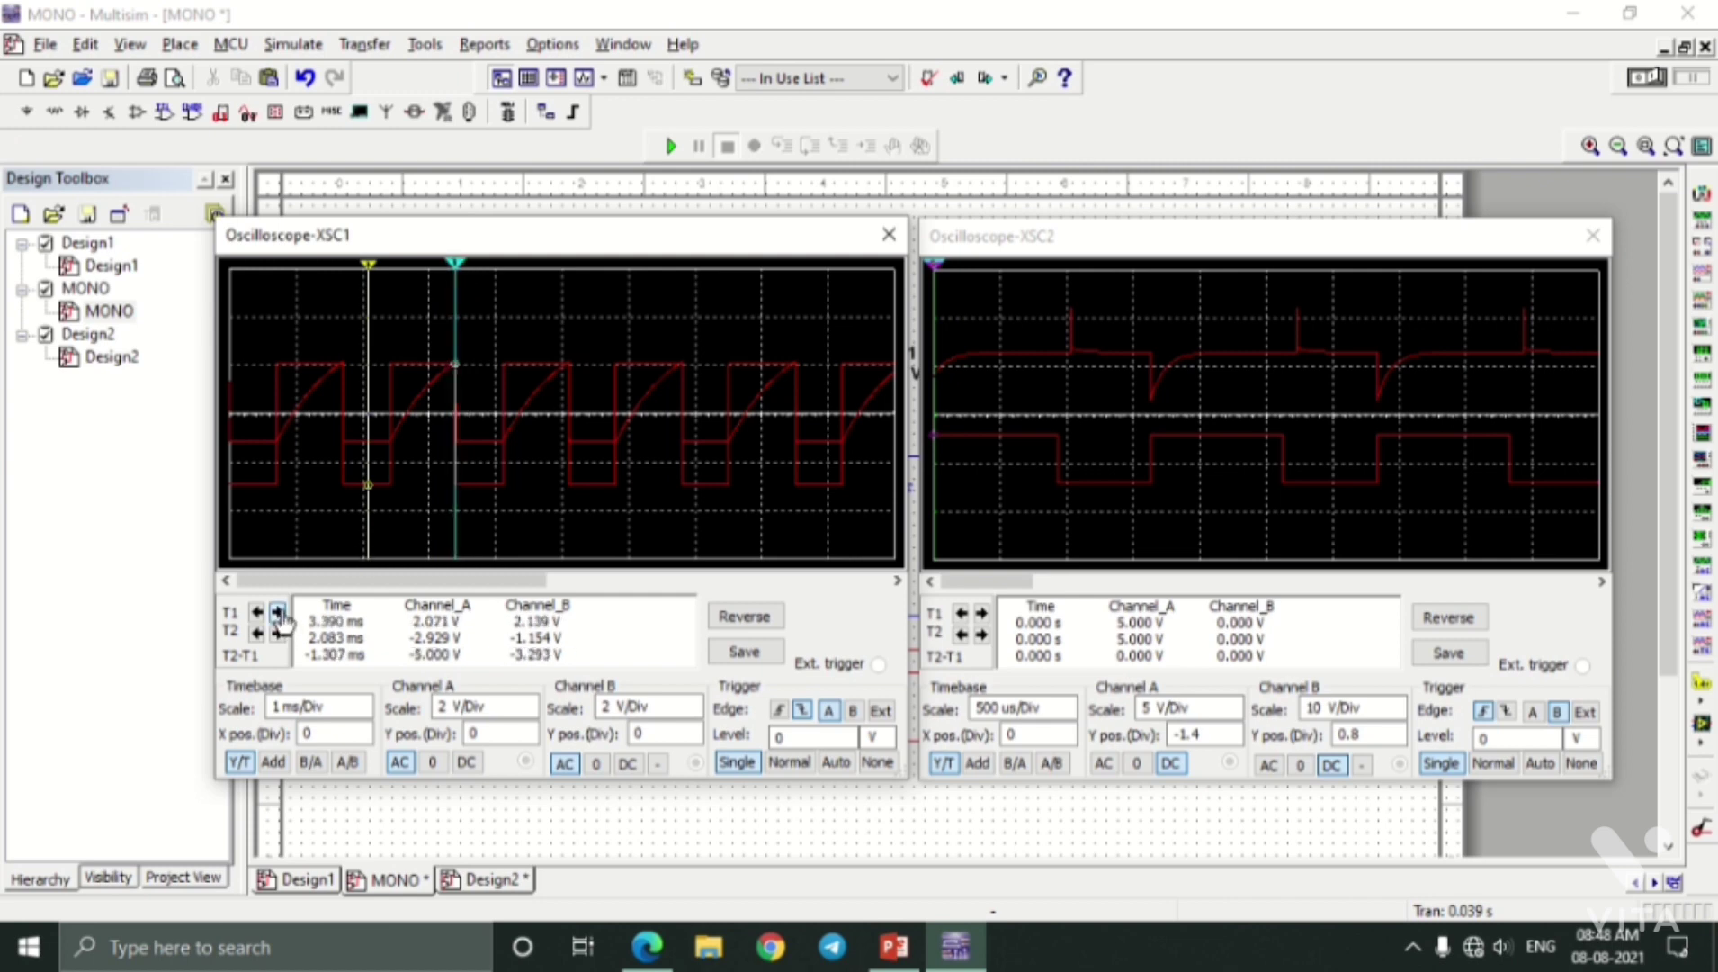
{"action": "left_click", "coordinate": [278, 613]}
{"action": "left_click", "coordinate": [257, 612]}
Measure the second output pulse's on-time by placing cursor T2 at its rising edge and stepping T1 past the falling edge and back.
{"action": "left_click_drag", "start_coordinate": [369, 272], "coordinate": [392, 285]}
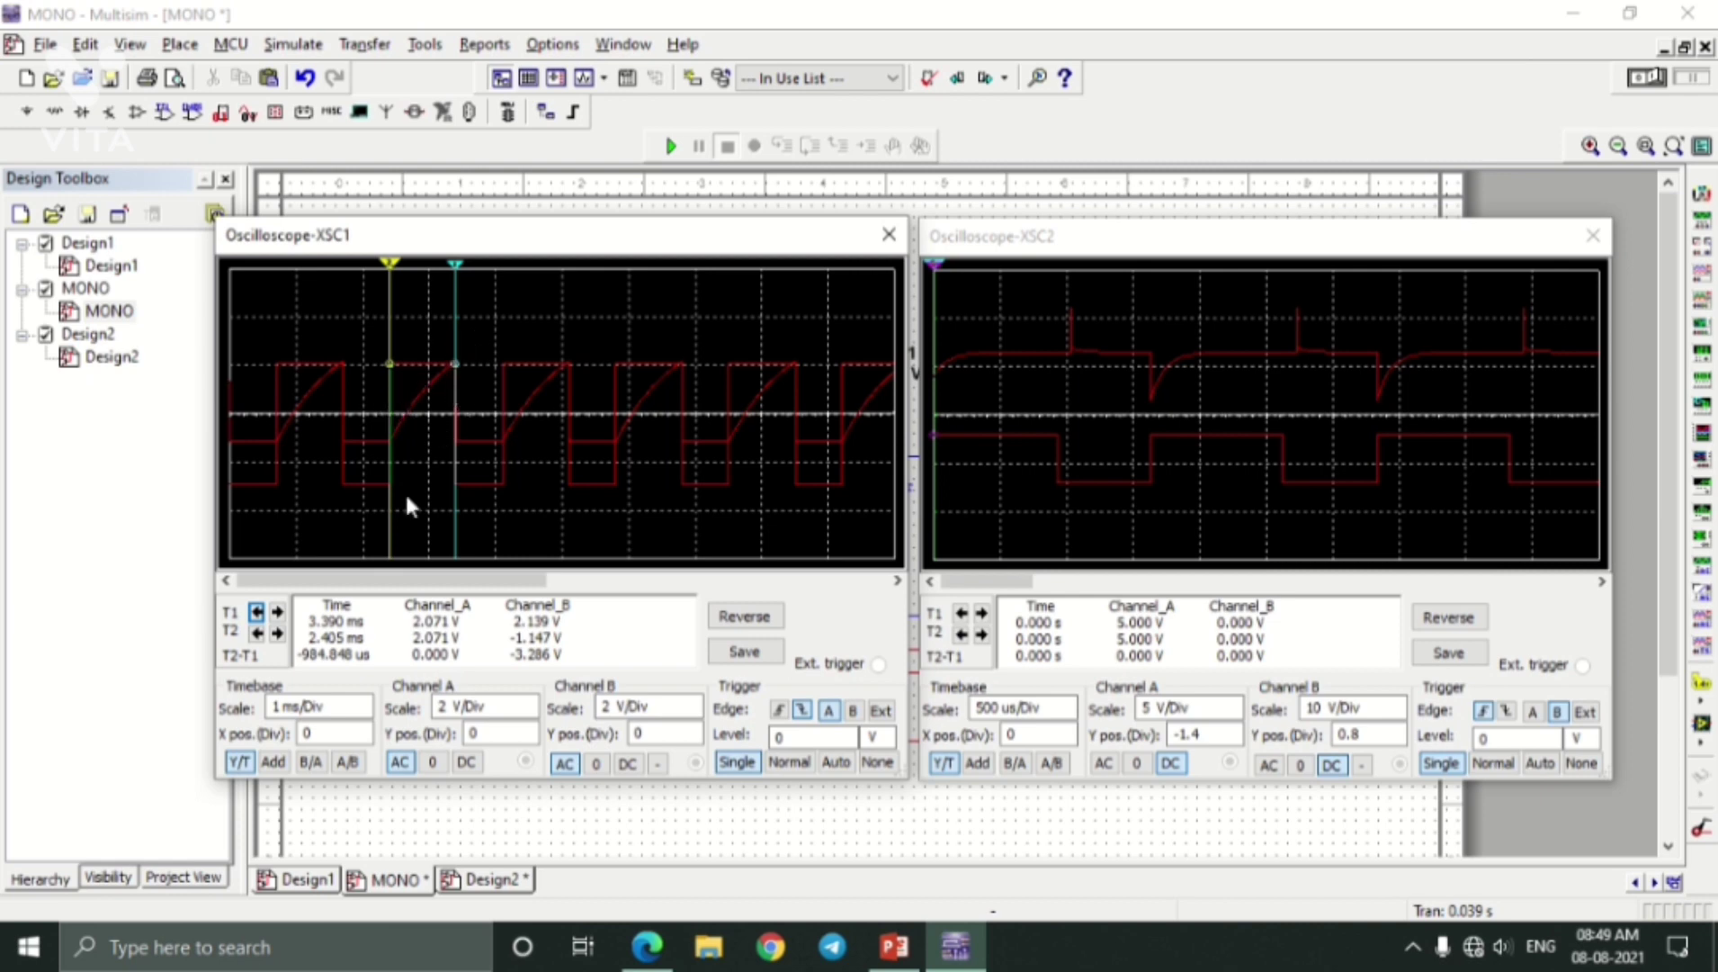
{"action": "left_click", "coordinate": [277, 612]}
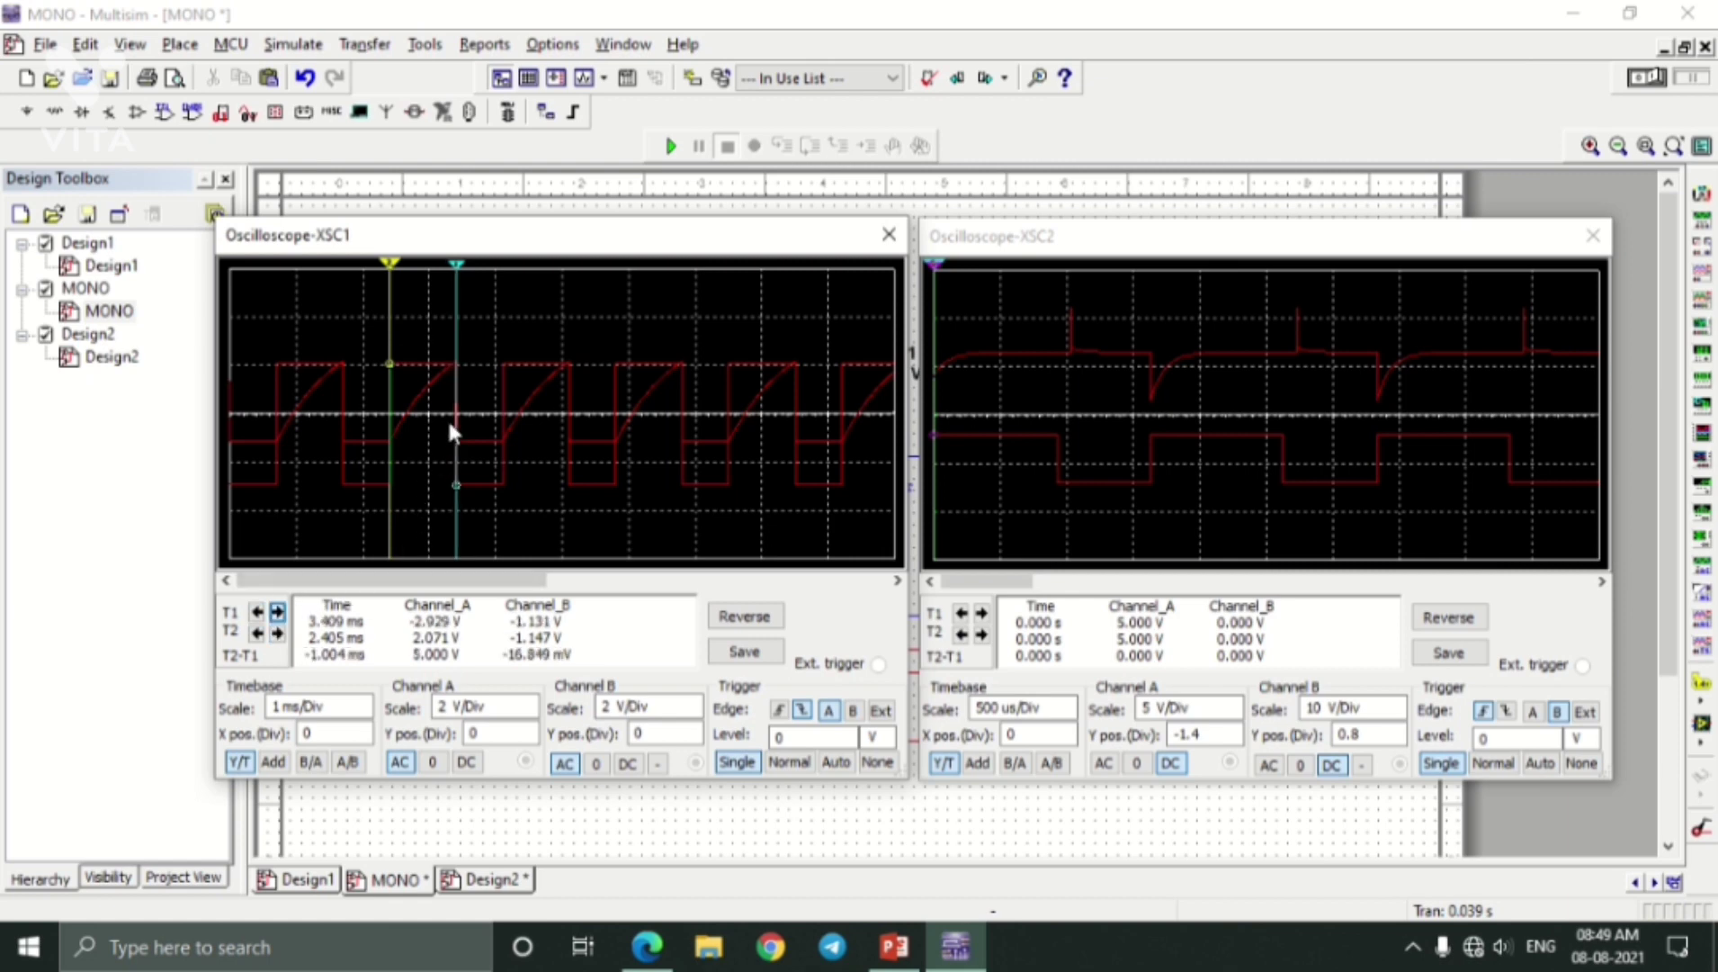
{"action": "left_click", "coordinate": [258, 612]}
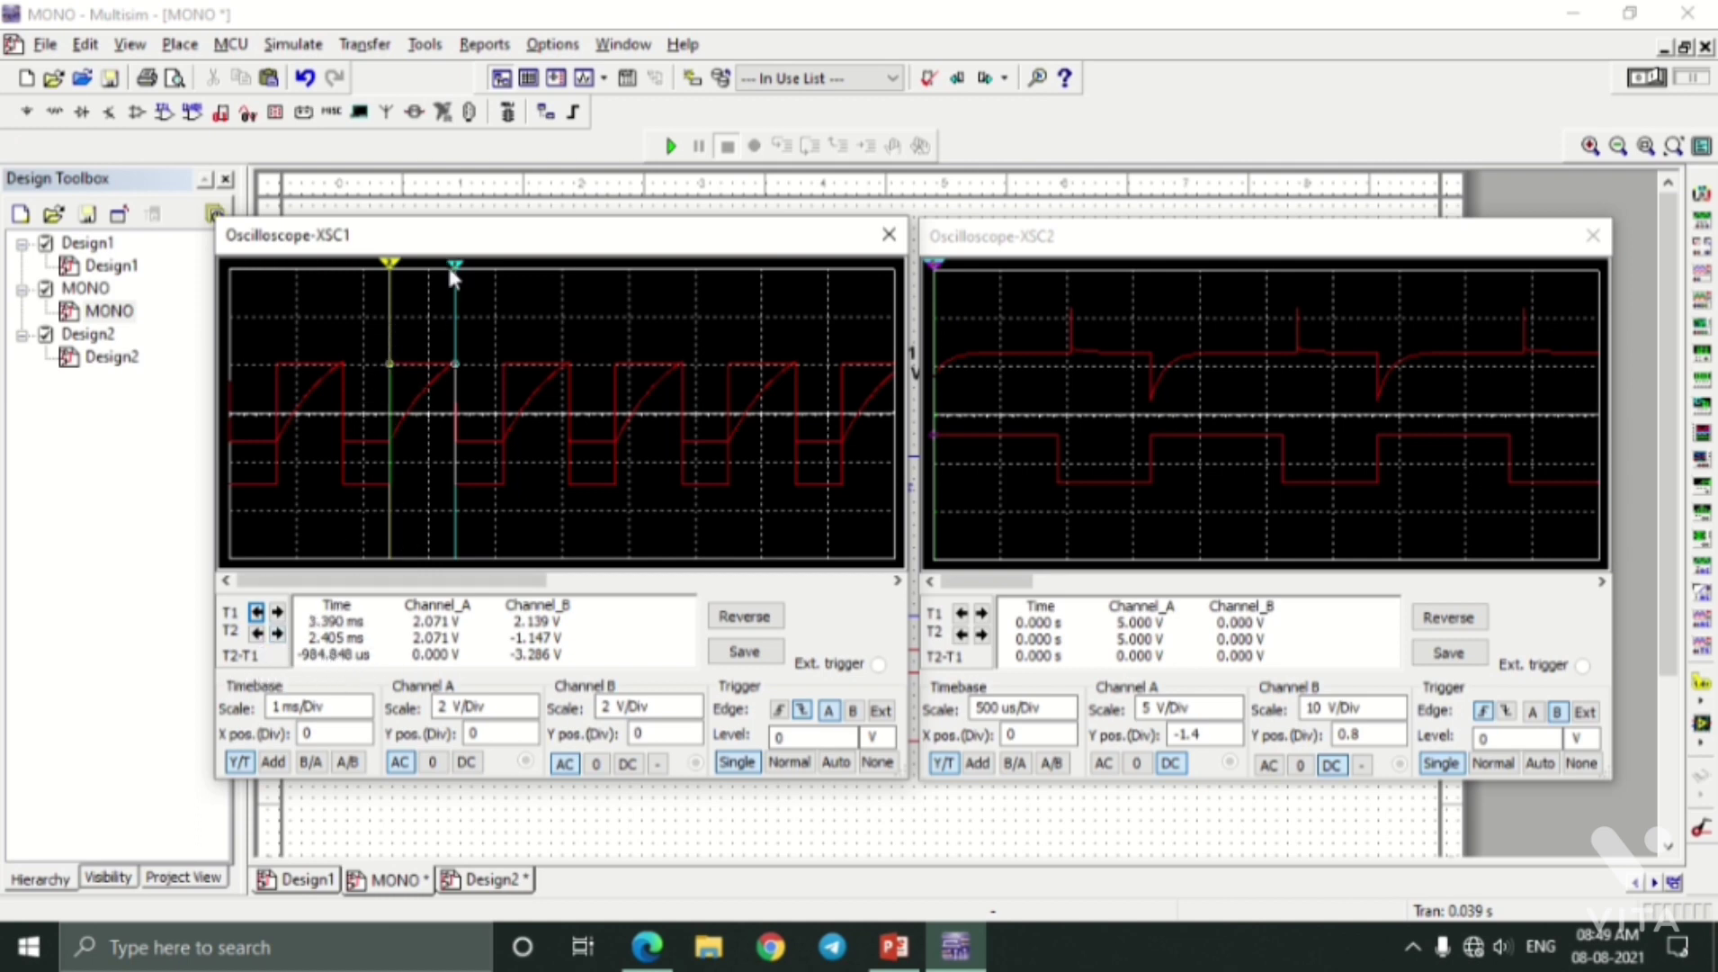
Measure the second output pulse's on-time on XSC1 with cursor T1 at its rising edge and T2 at its falling edge.
{"action": "mouse_move", "coordinate": [456, 268]}
{"action": "left_mouse_down"}
{"action": "mouse_move", "coordinate": [396, 279]}
{"action": "mouse_move", "coordinate": [452, 297]}
{"action": "left_mouse_up"}
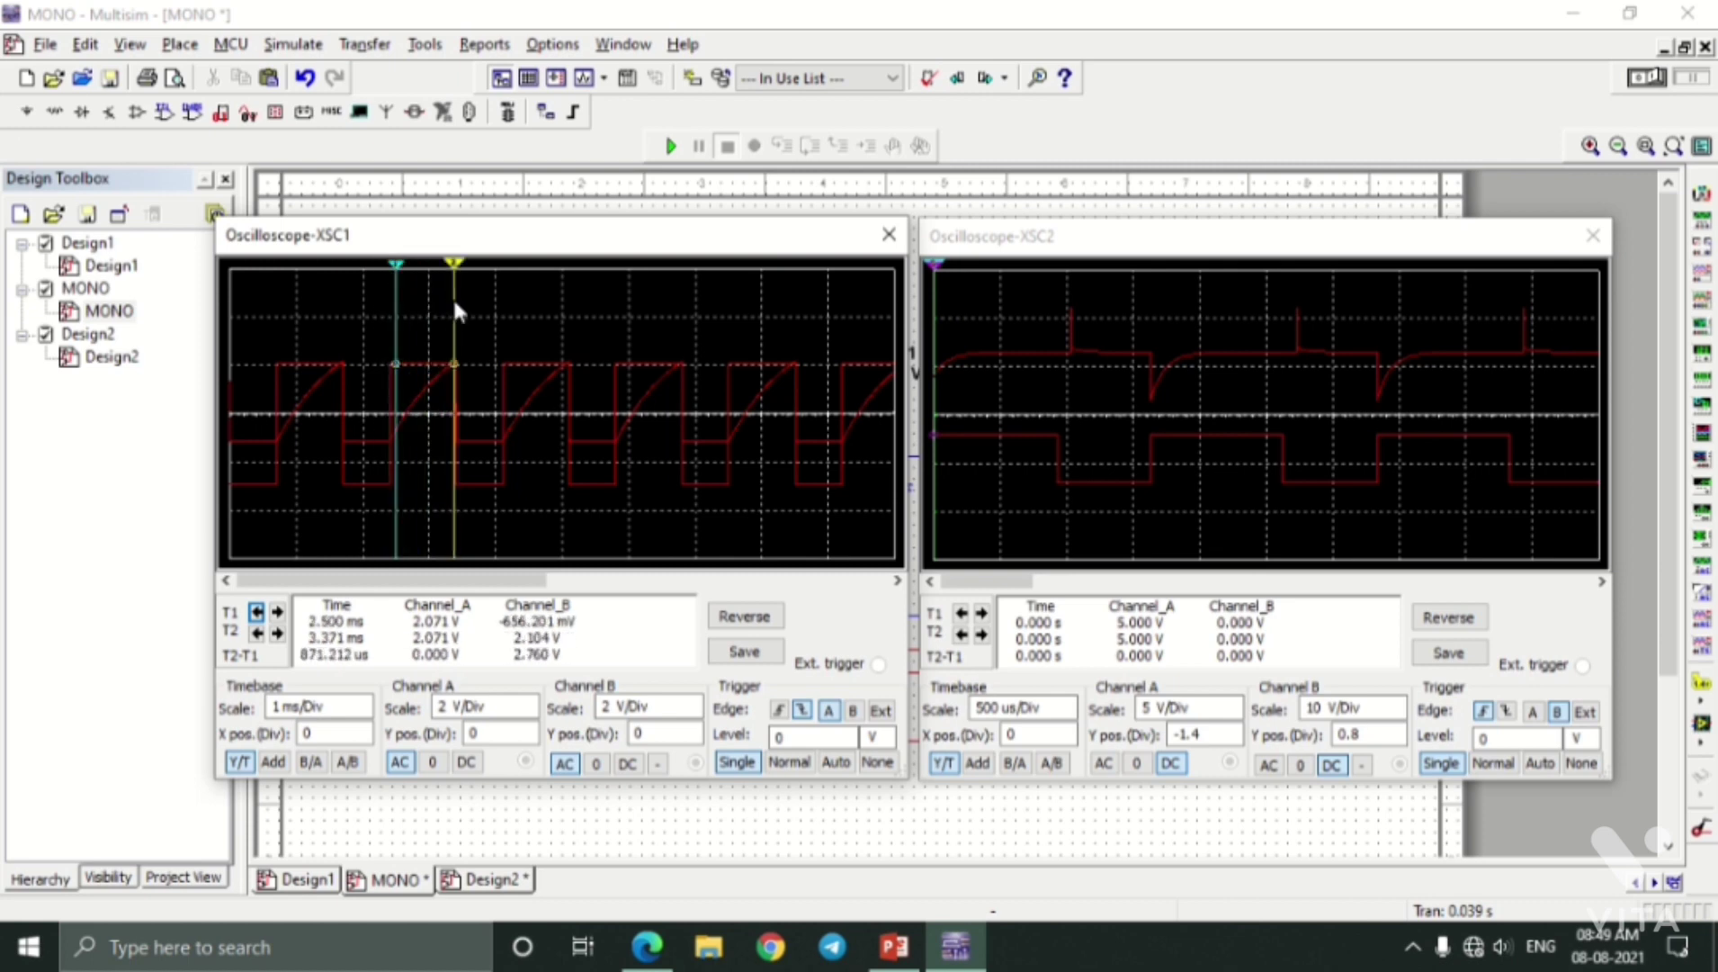
{"action": "left_click", "coordinate": [286, 634]}
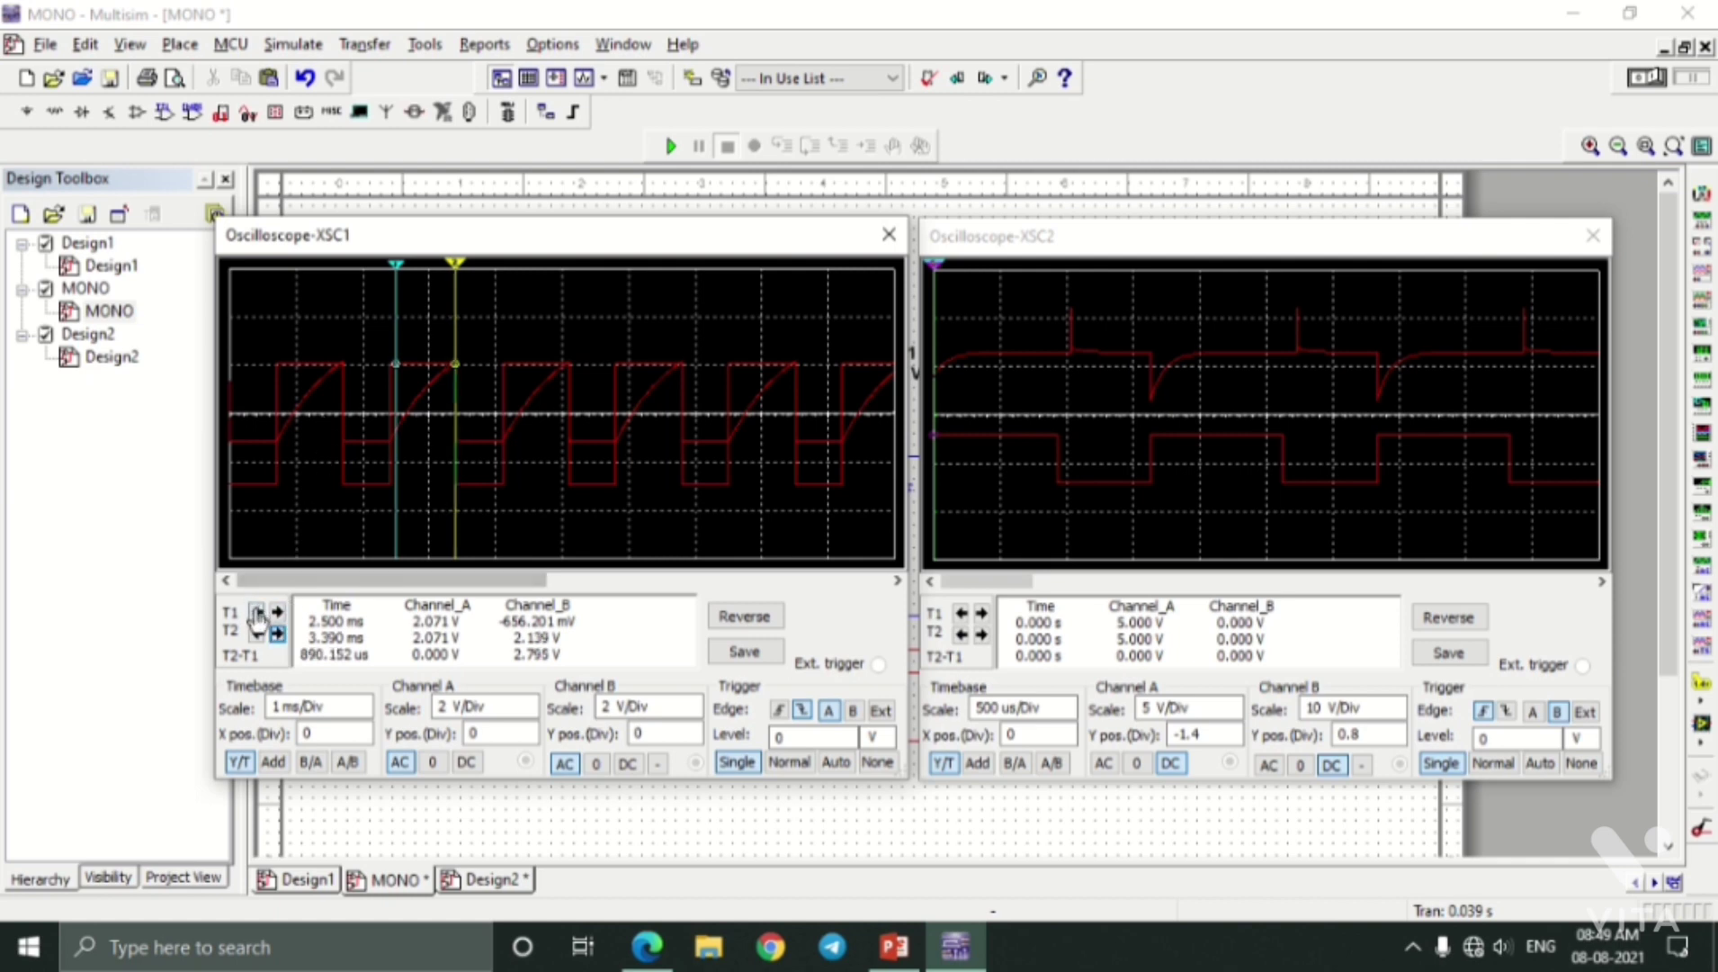
{"action": "left_click", "coordinate": [257, 613]}
{"action": "left_click", "coordinate": [256, 613]}
{"action": "left_click", "coordinate": [256, 613]}
{"action": "left_click", "coordinate": [256, 612]}
{"action": "left_click", "coordinate": [256, 613]}
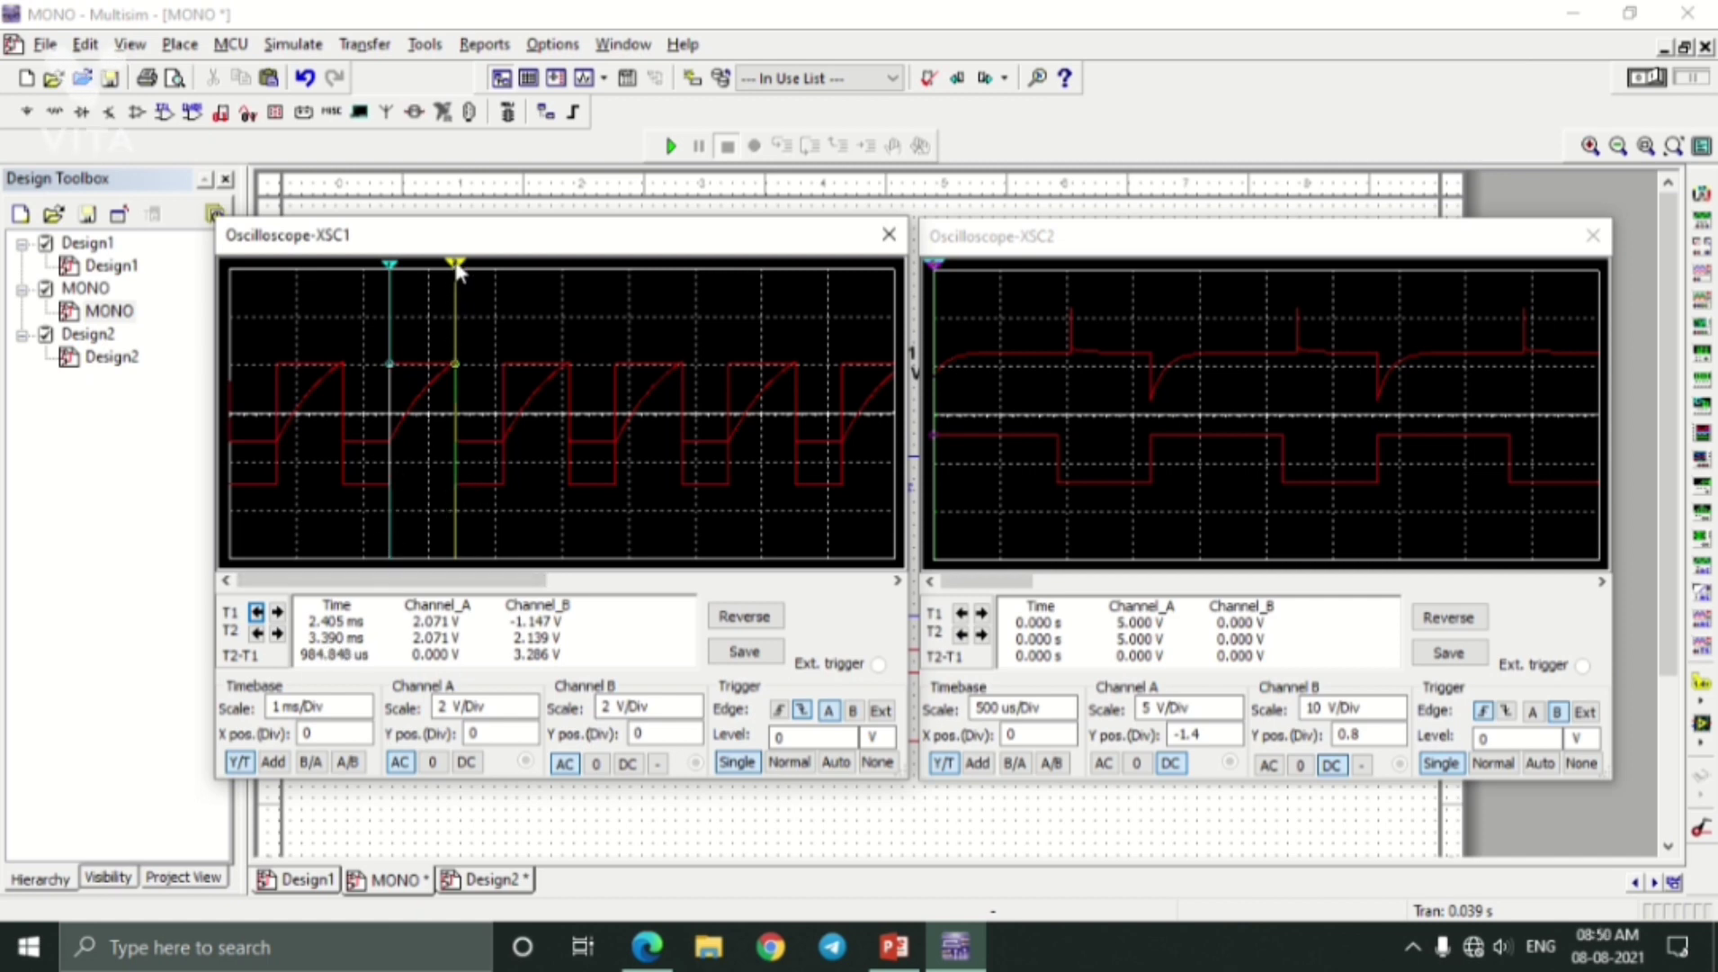
Measure the output period by moving T2 to the next rising edge, and check the Duty Cycle entry in Edge's PDF before returning to Multisim.
{"action": "left_click_drag", "start_coordinate": [456, 270], "coordinate": [507, 326]}
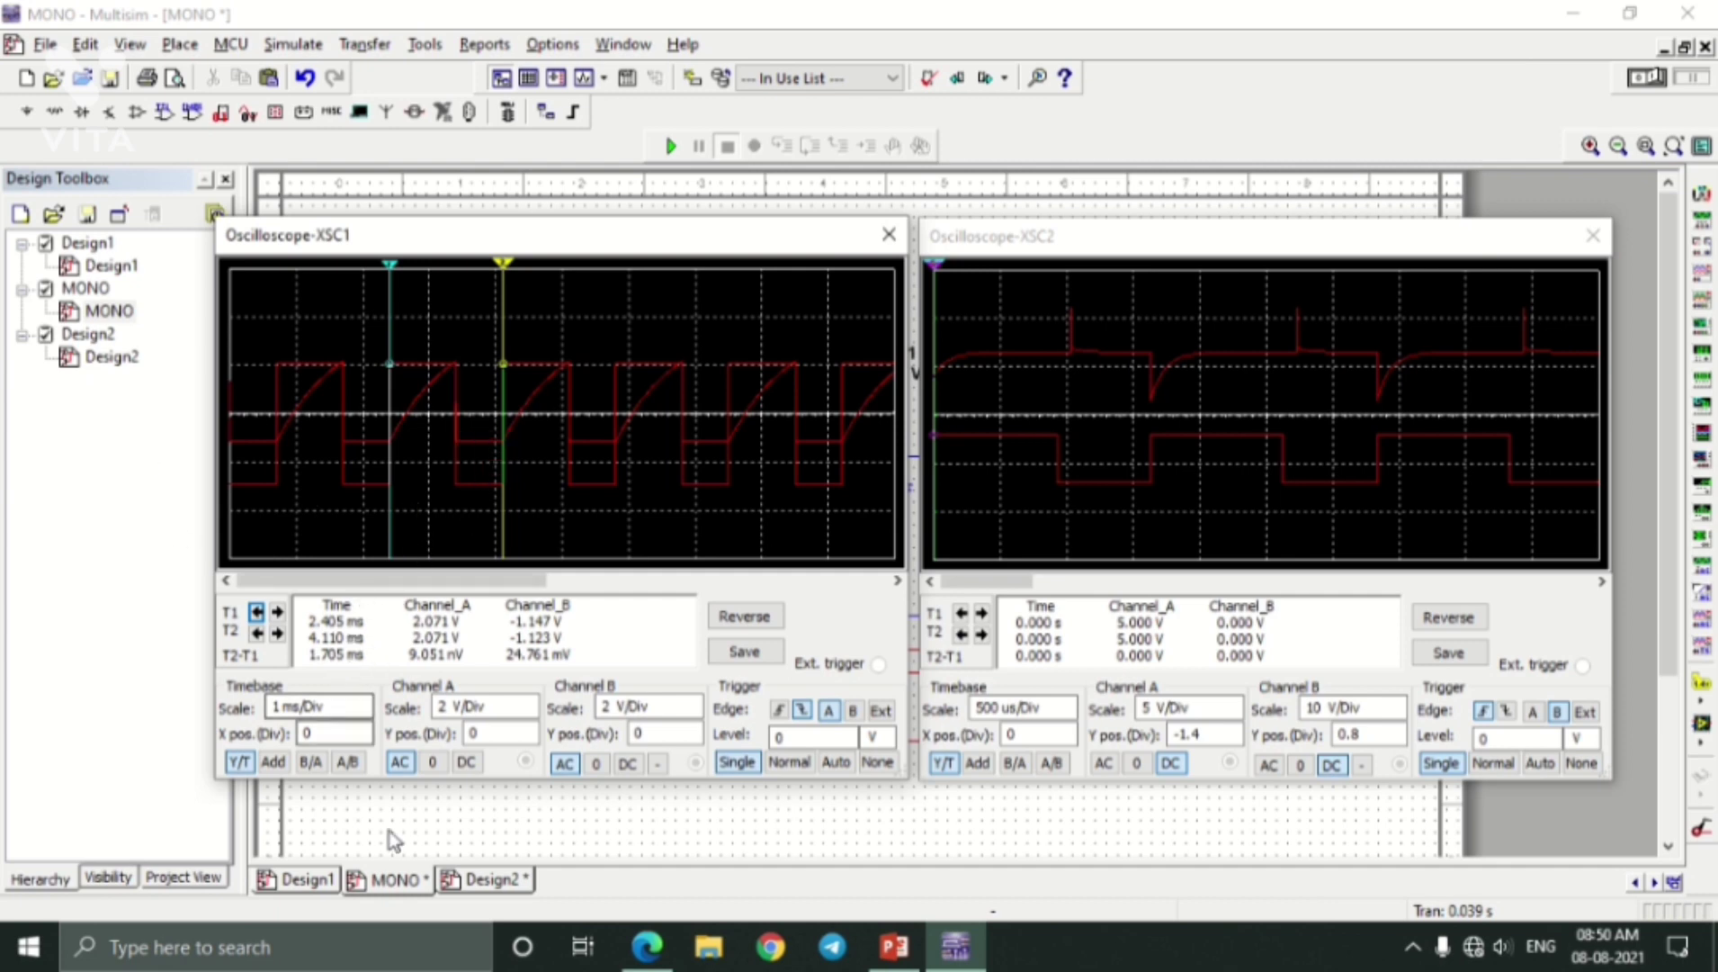
{"action": "left_click", "coordinate": [647, 945]}
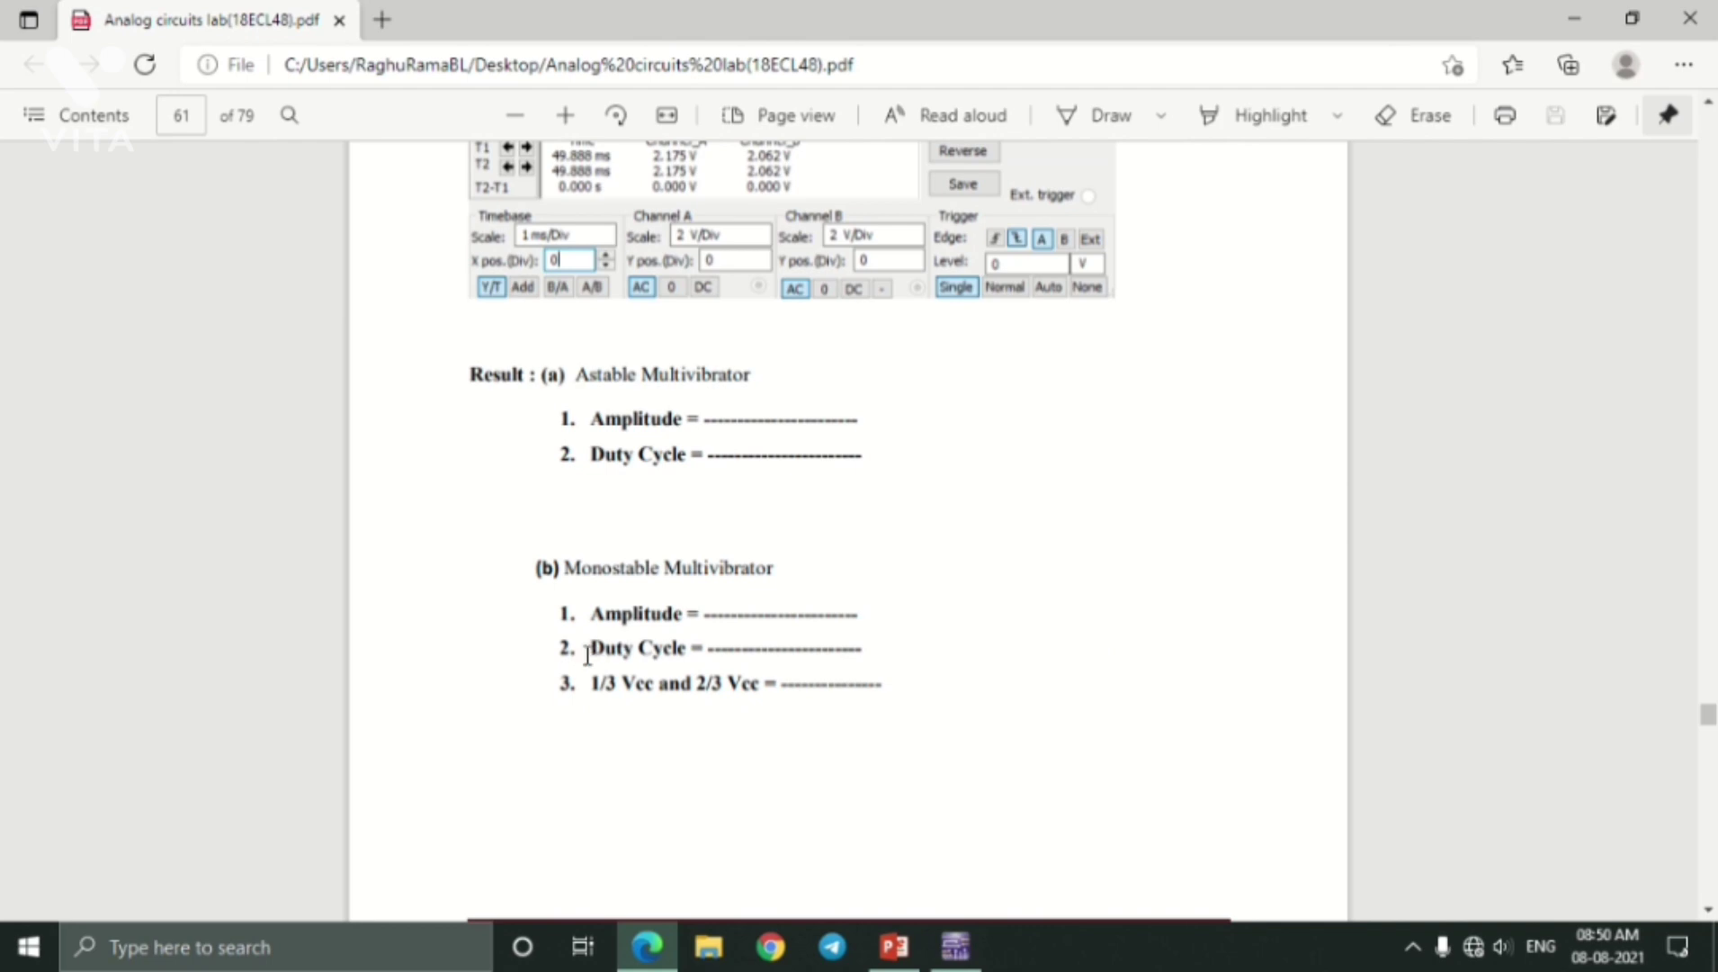
{"action": "left_click_drag", "start_coordinate": [591, 657], "coordinate": [663, 667]}
{"action": "left_click", "coordinate": [663, 672]}
{"action": "left_click", "coordinate": [953, 965]}
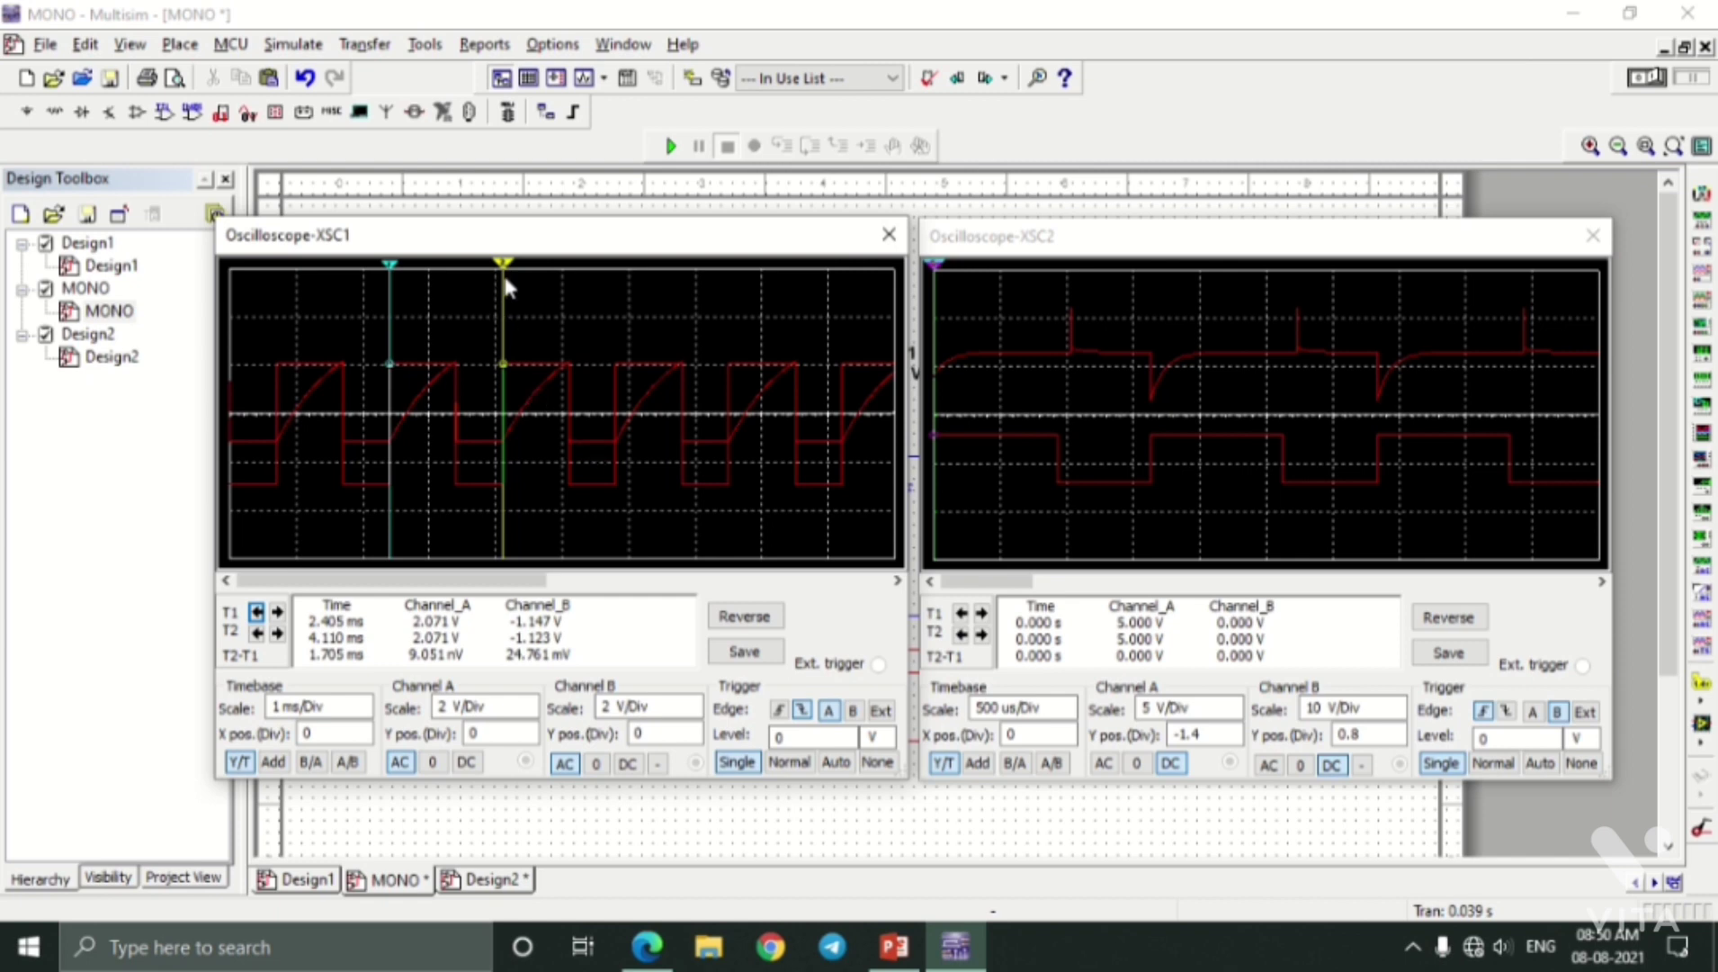
Place XSC1's cursor T2 midway along the second capacitor ramp and select Channel B as the trace for the cursor marks.
{"action": "left_click_drag", "start_coordinate": [506, 270], "coordinate": [430, 414]}
{"action": "right_click", "coordinate": [478, 382]}
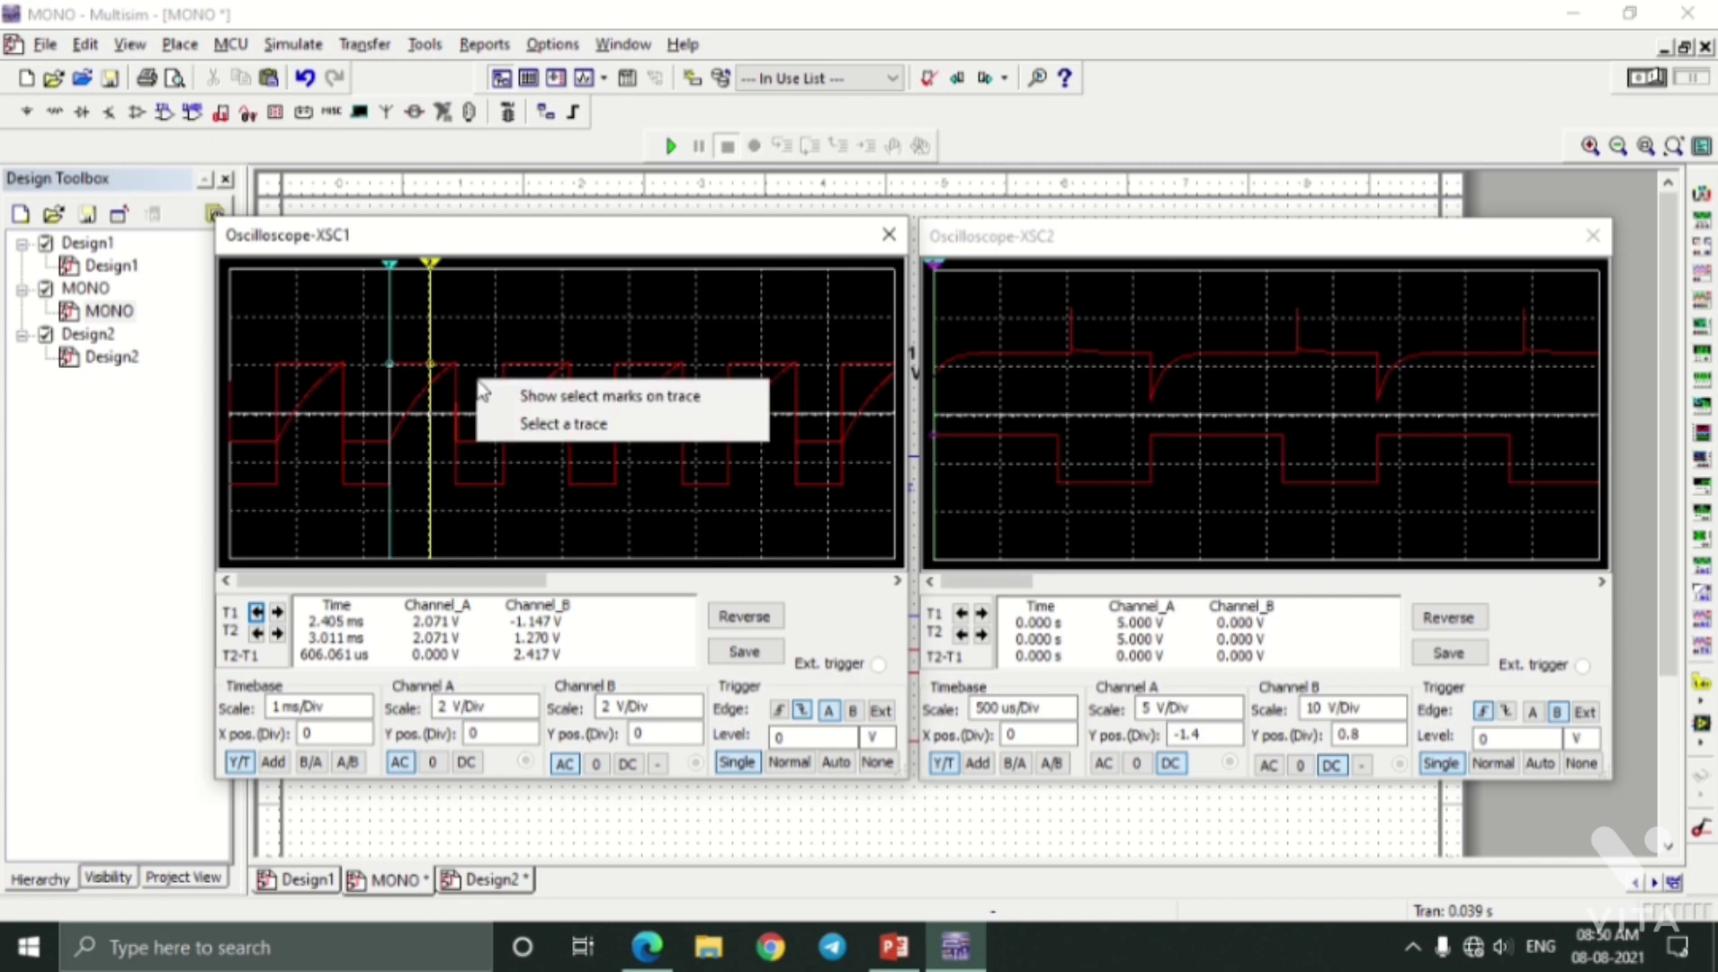
{"action": "left_click", "coordinate": [559, 423]}
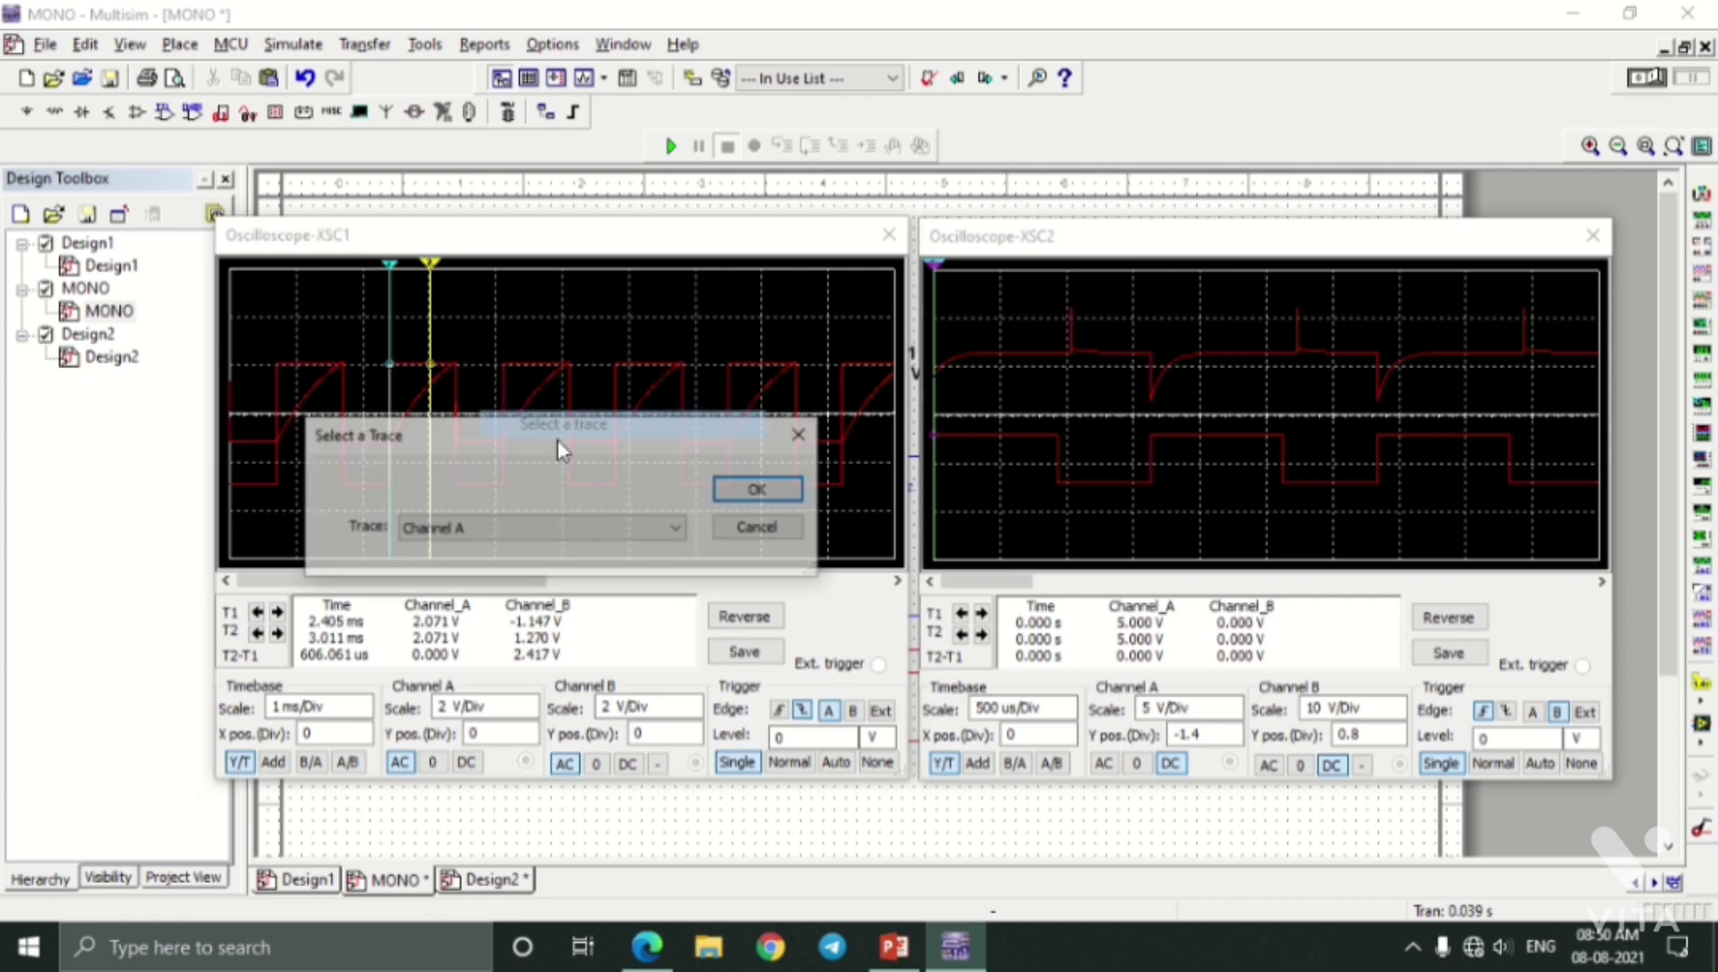
{"action": "left_click", "coordinate": [555, 531]}
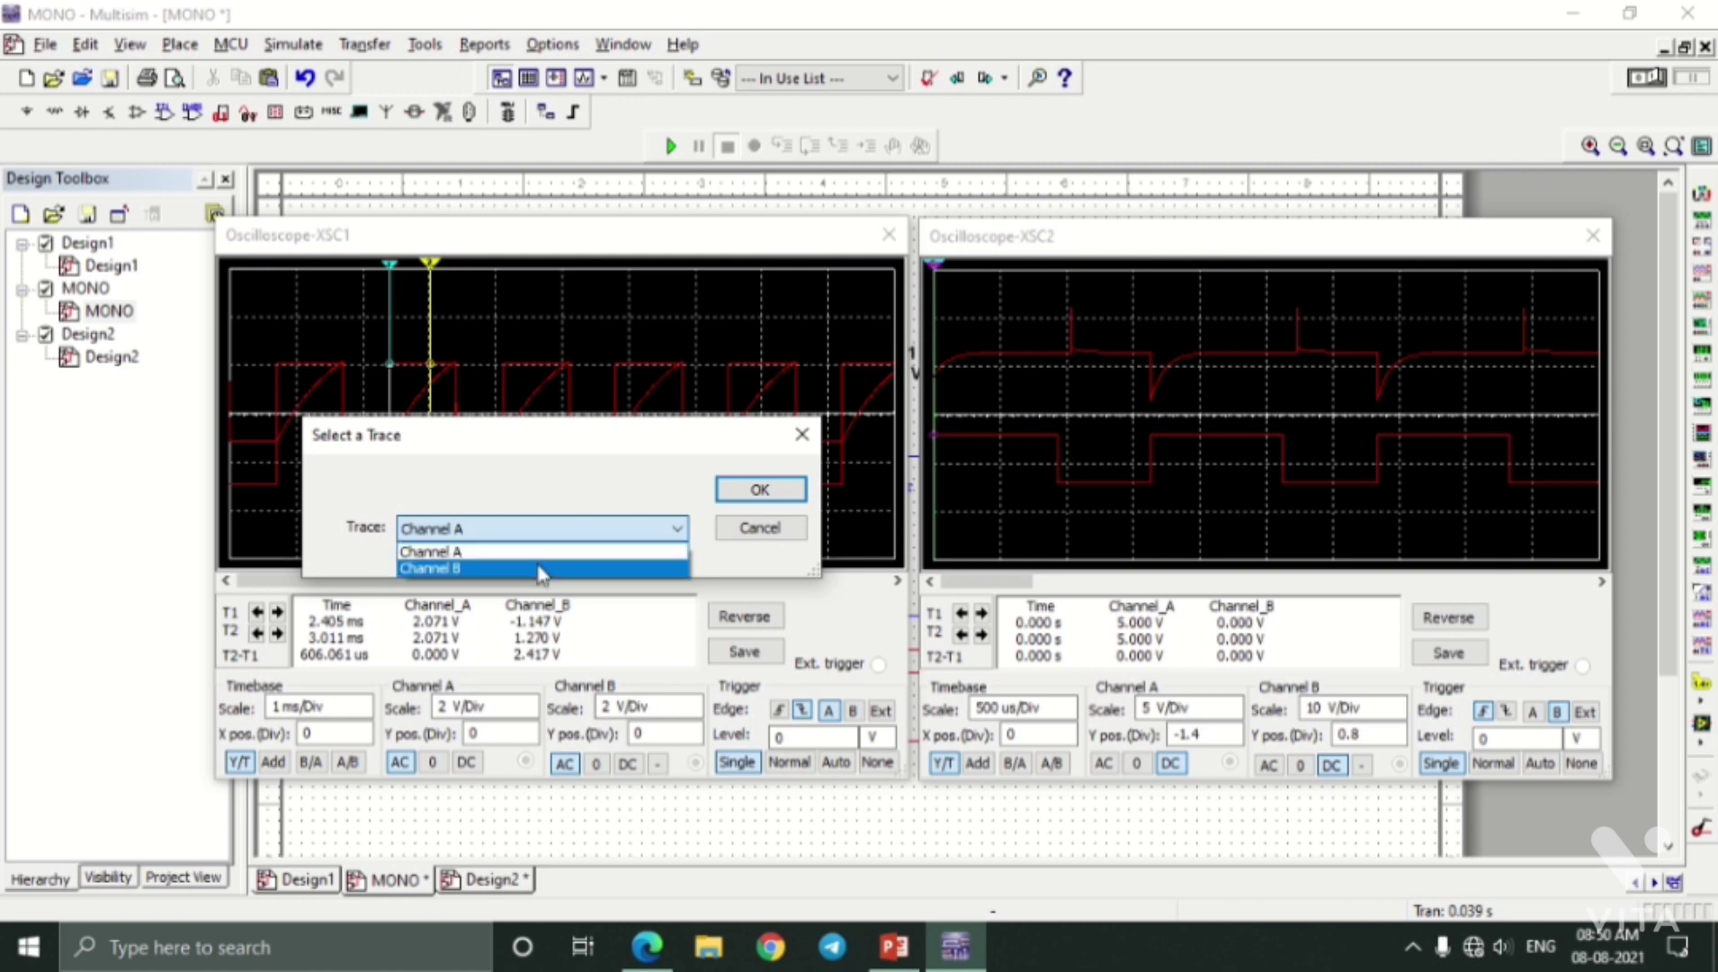
{"action": "left_click", "coordinate": [546, 567]}
{"action": "left_click", "coordinate": [758, 490]}
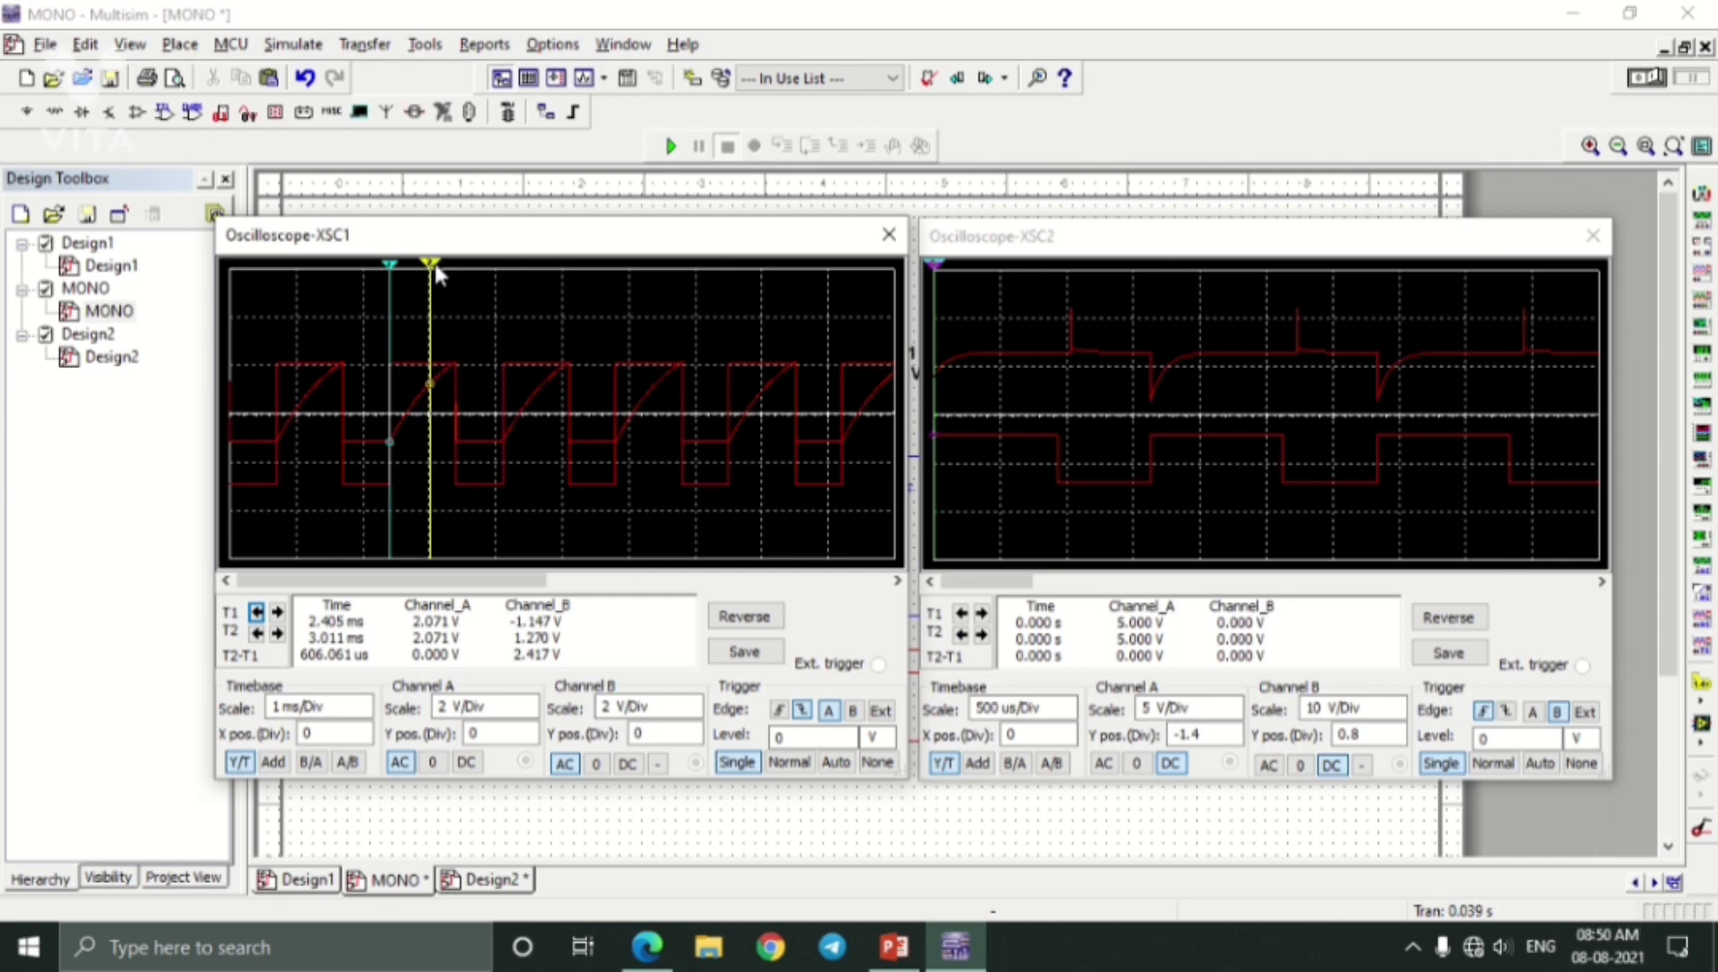
Measure the capacitor voltage limits on XSC1 with T1 on the flat low level and T2 at the fourth ramp's peak.
{"action": "left_click_drag", "start_coordinate": [435, 270], "coordinate": [541, 333]}
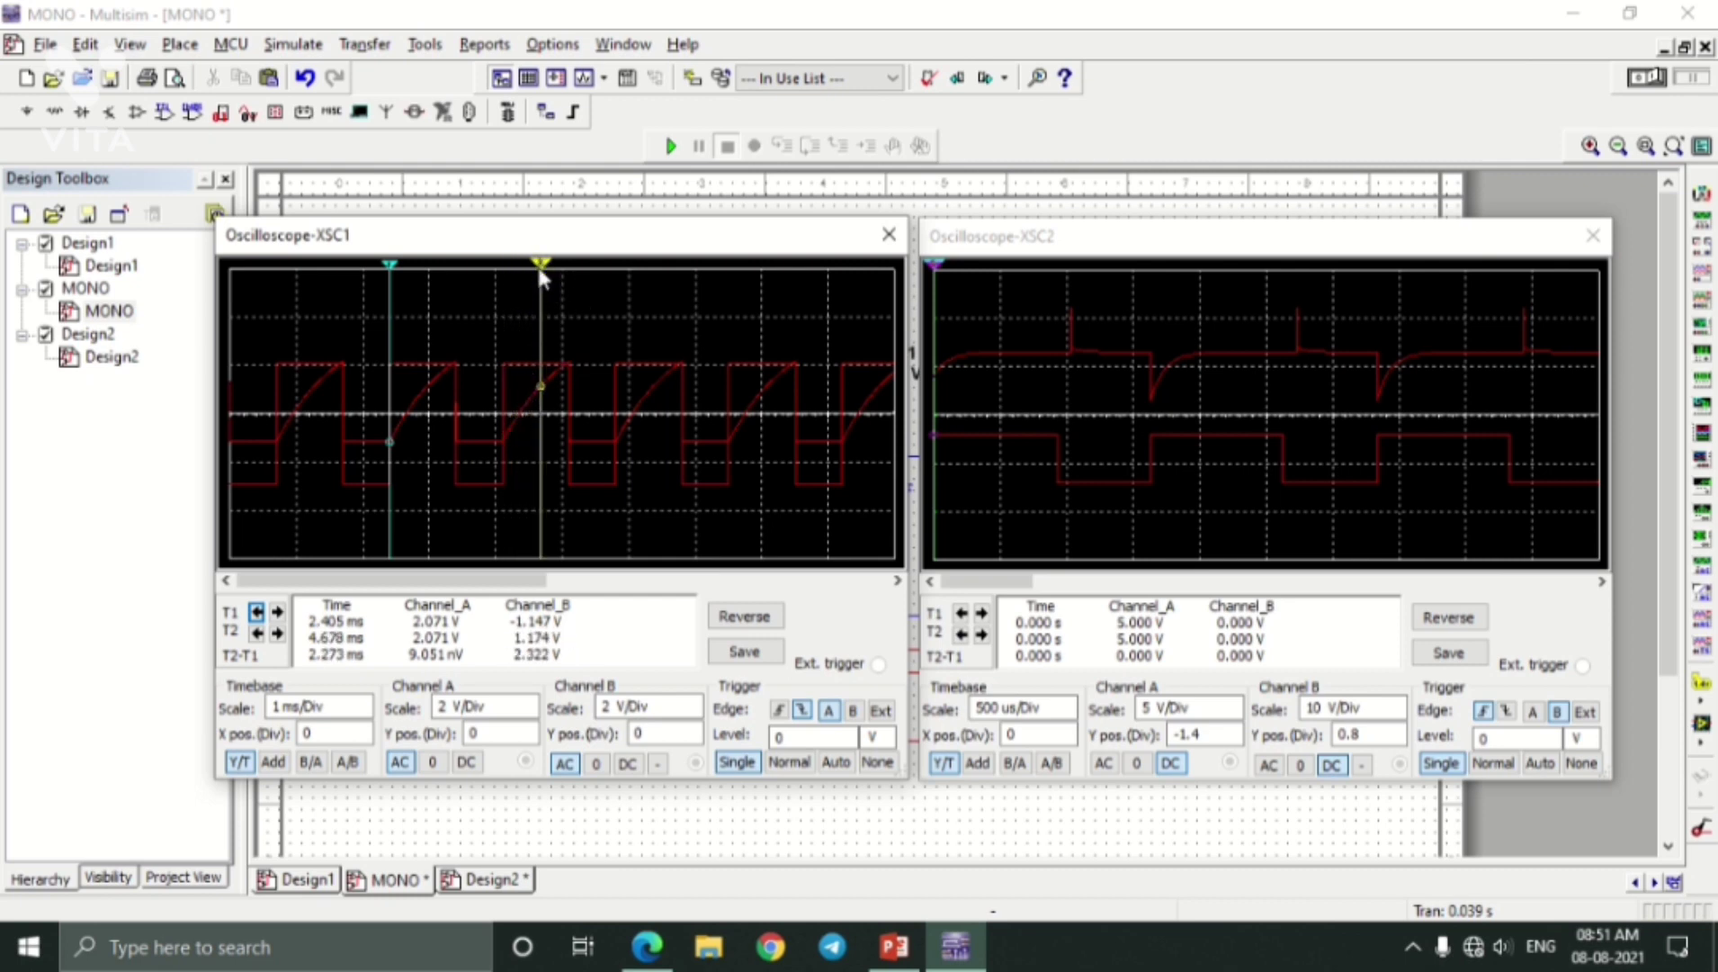
{"action": "left_click_drag", "start_coordinate": [541, 270], "coordinate": [654, 317]}
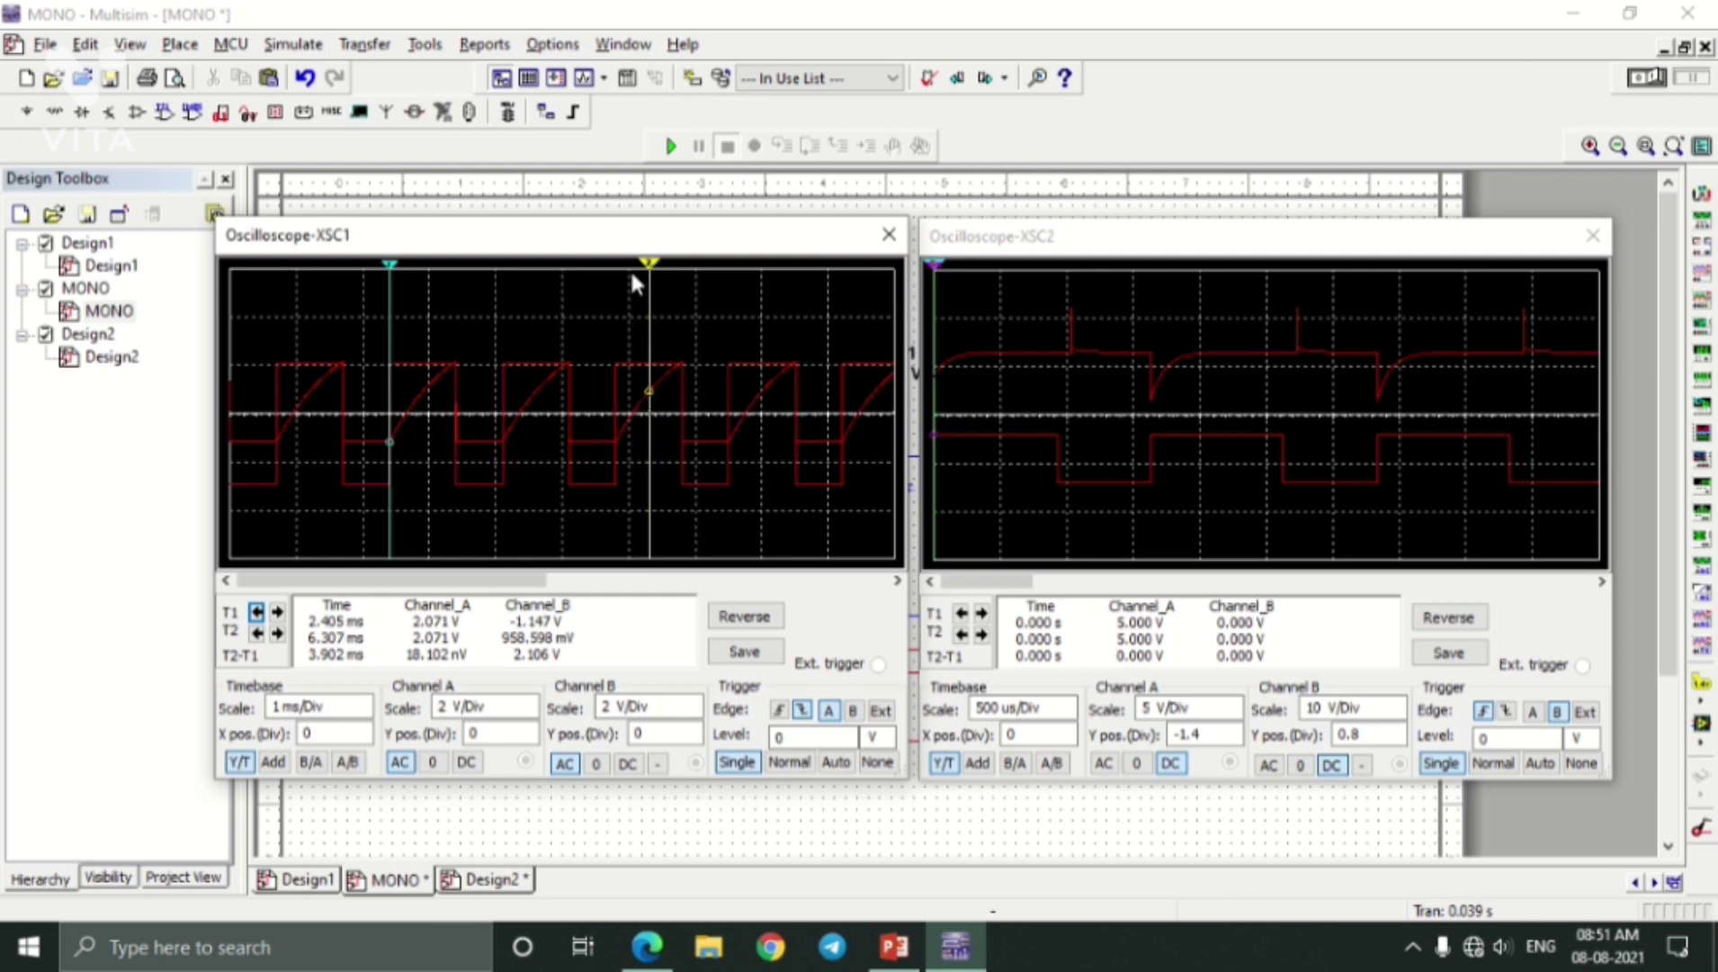
{"action": "left_click_drag", "start_coordinate": [650, 263], "coordinate": [598, 333]}
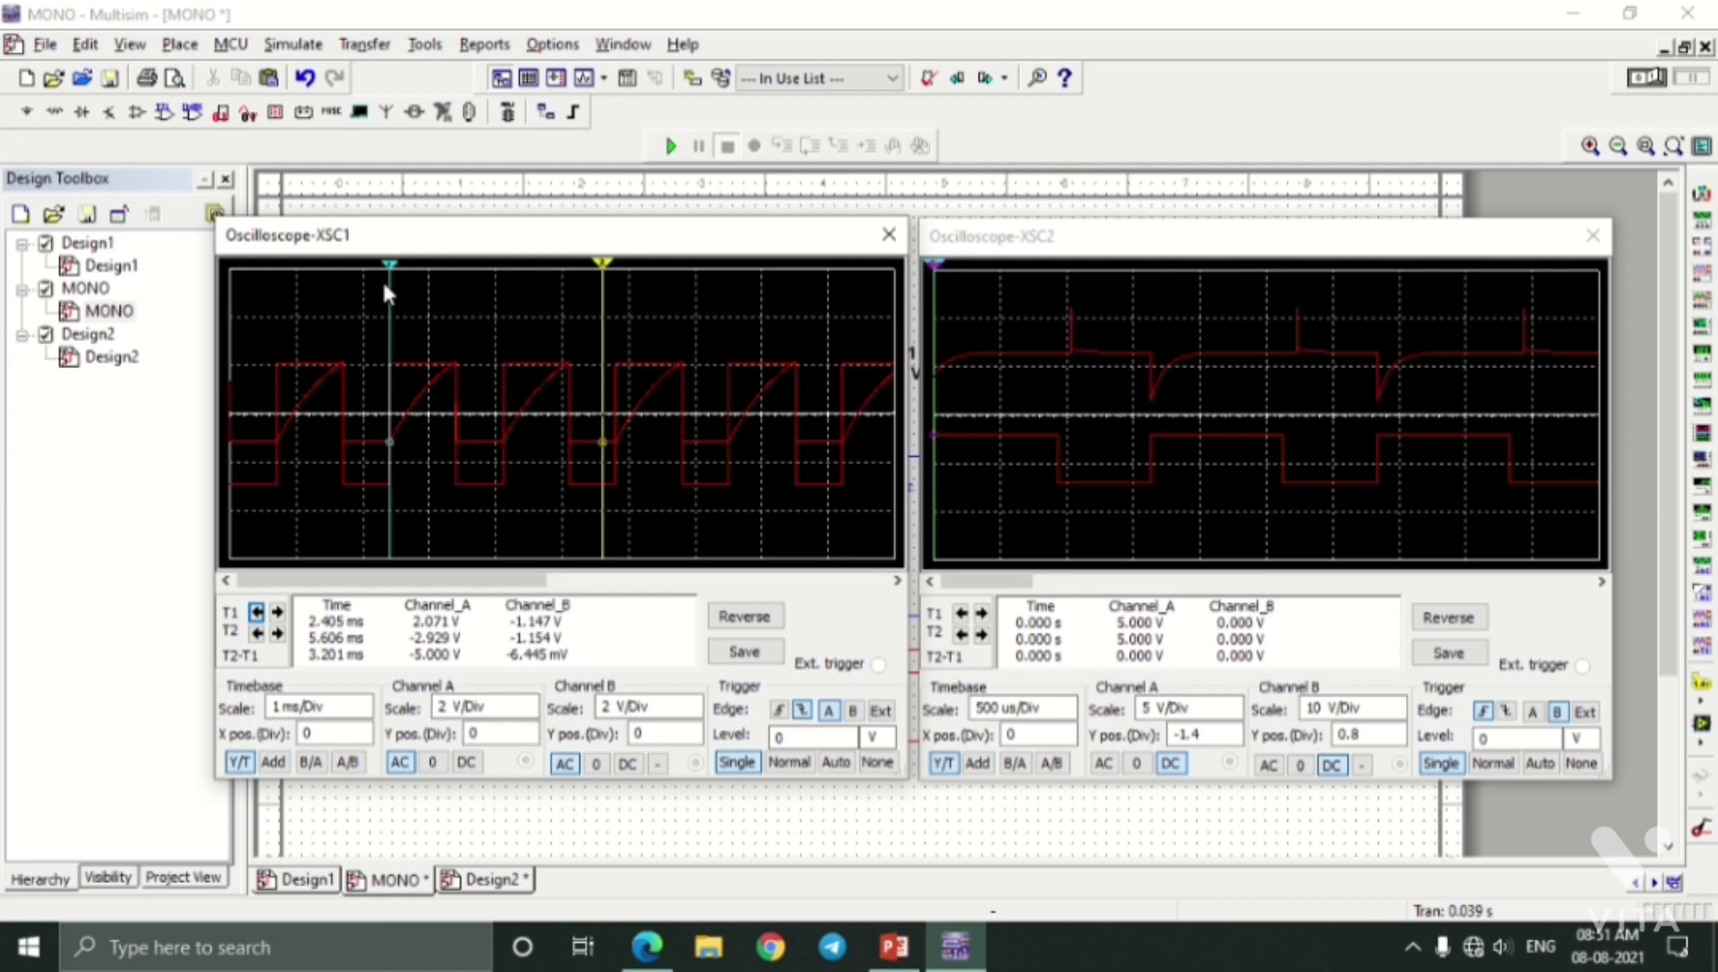
{"action": "mouse_move", "coordinate": [611, 3]}
{"action": "left_click", "coordinate": [688, 64]}
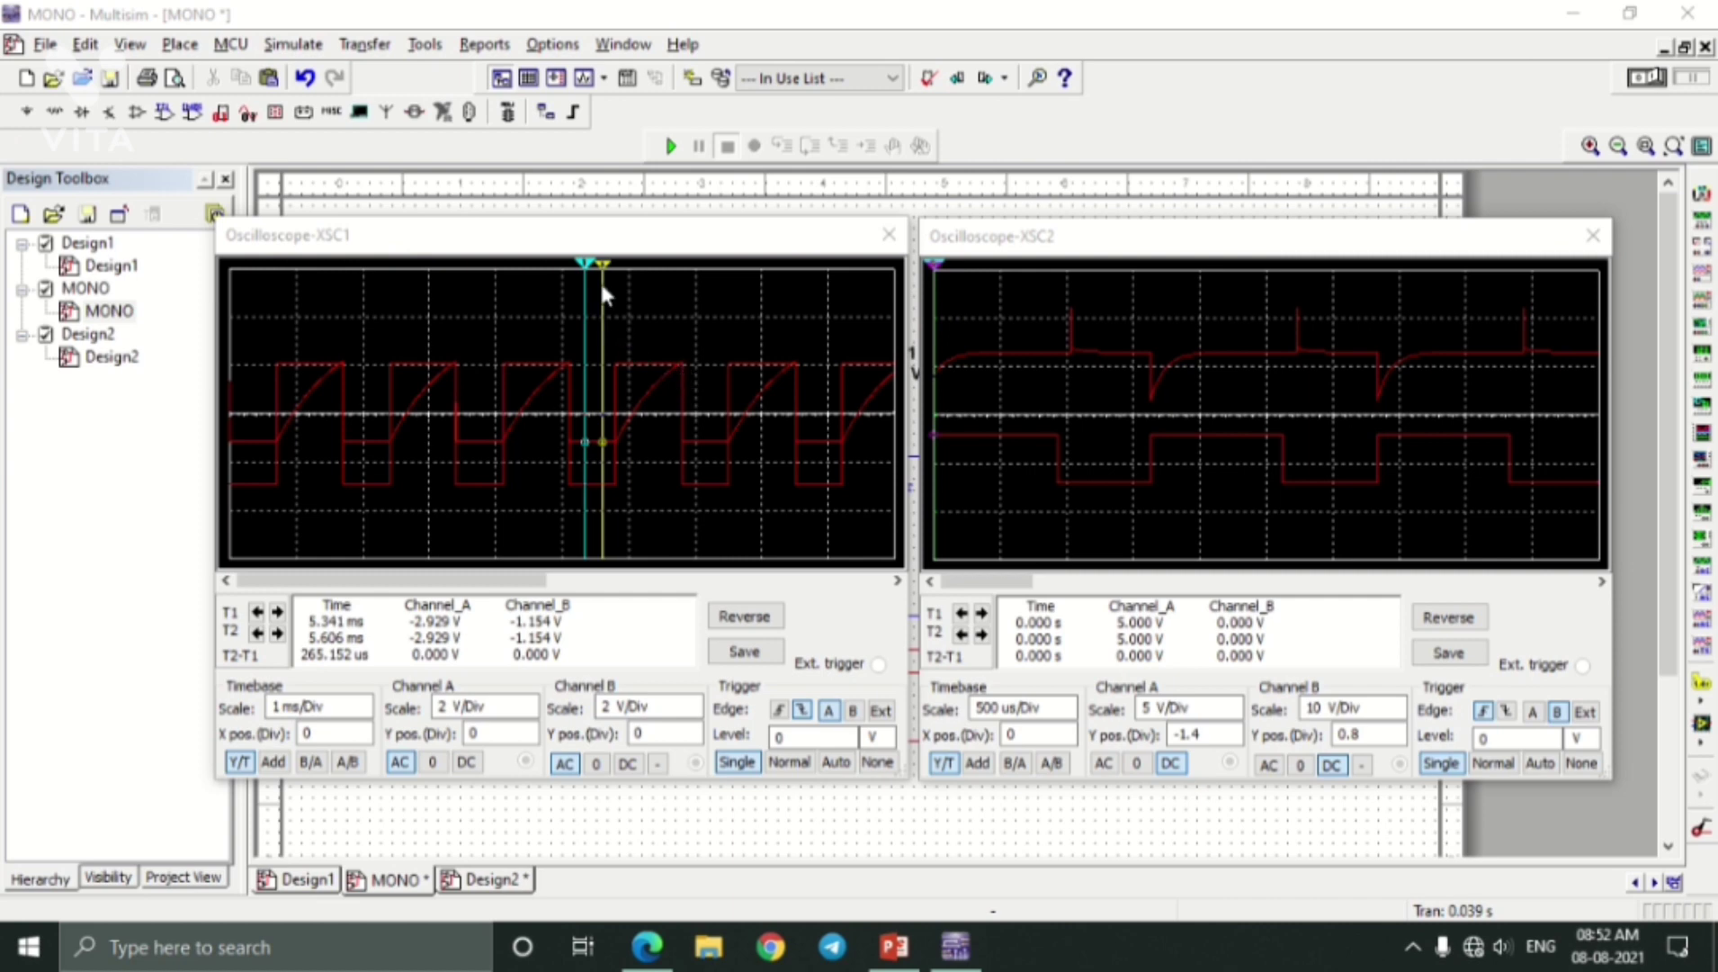
{"action": "left_click_drag", "start_coordinate": [604, 273], "coordinate": [686, 285]}
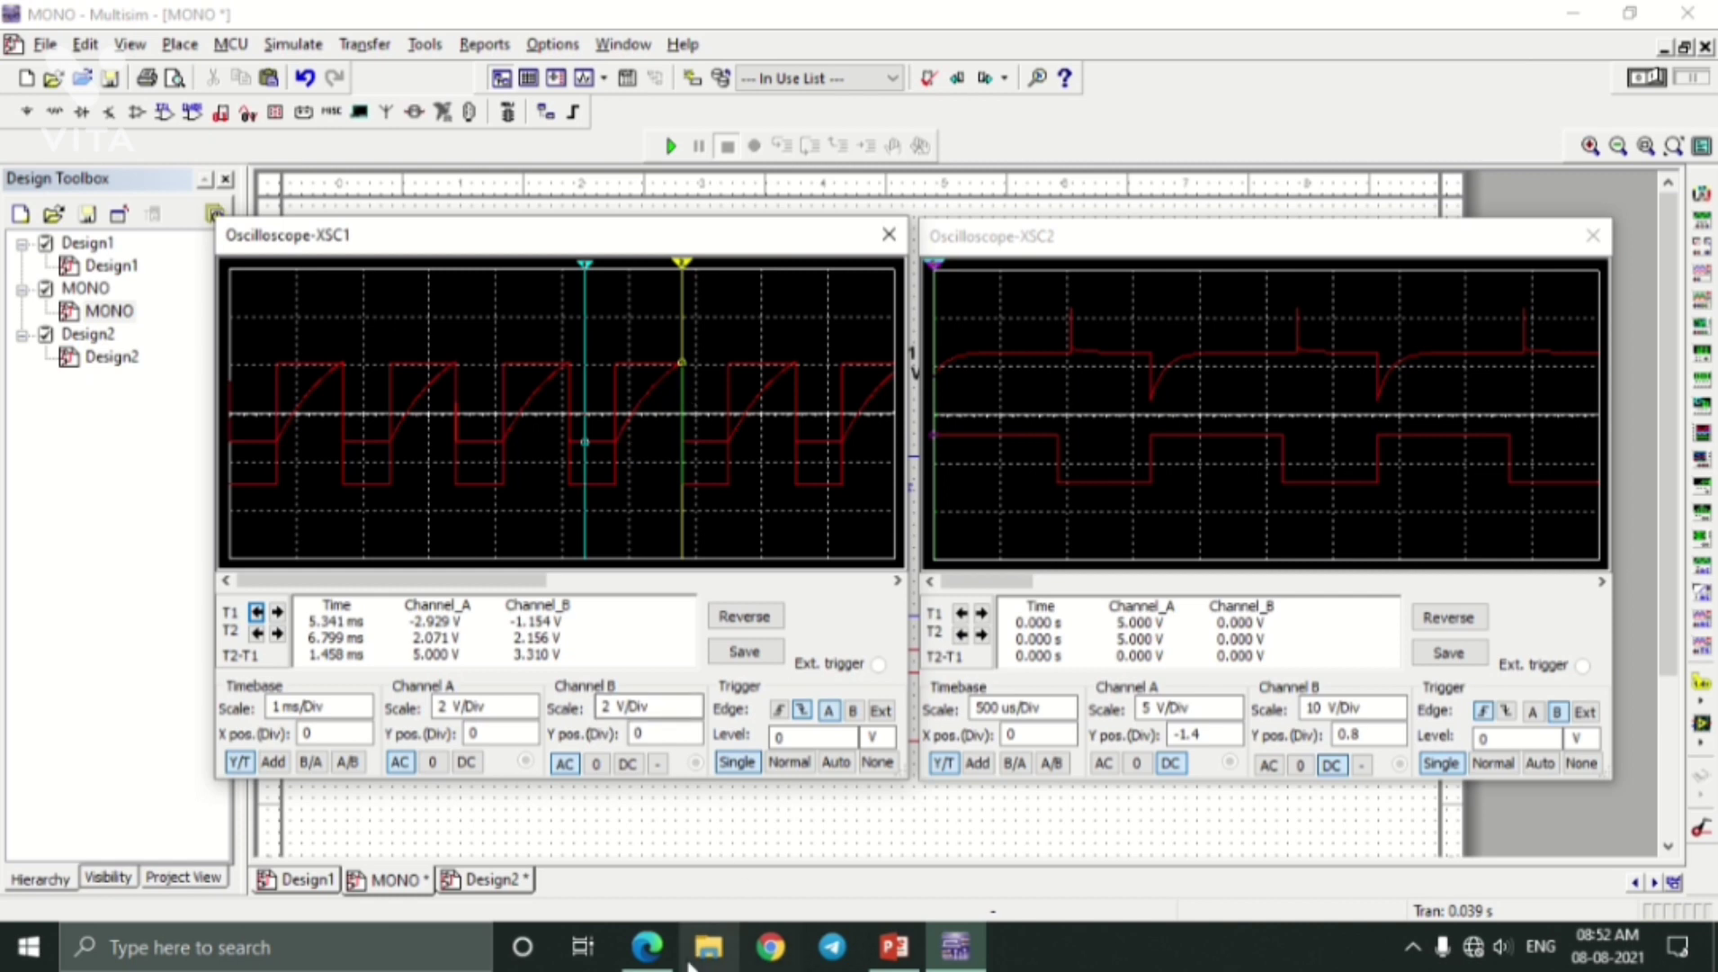
Review the Monostable Multivibrator results, including 1/3 Vcc and 2/3 Vcc, in Edge's PDF and return to Multisim's oscilloscopes.
{"action": "left_click", "coordinate": [647, 945]}
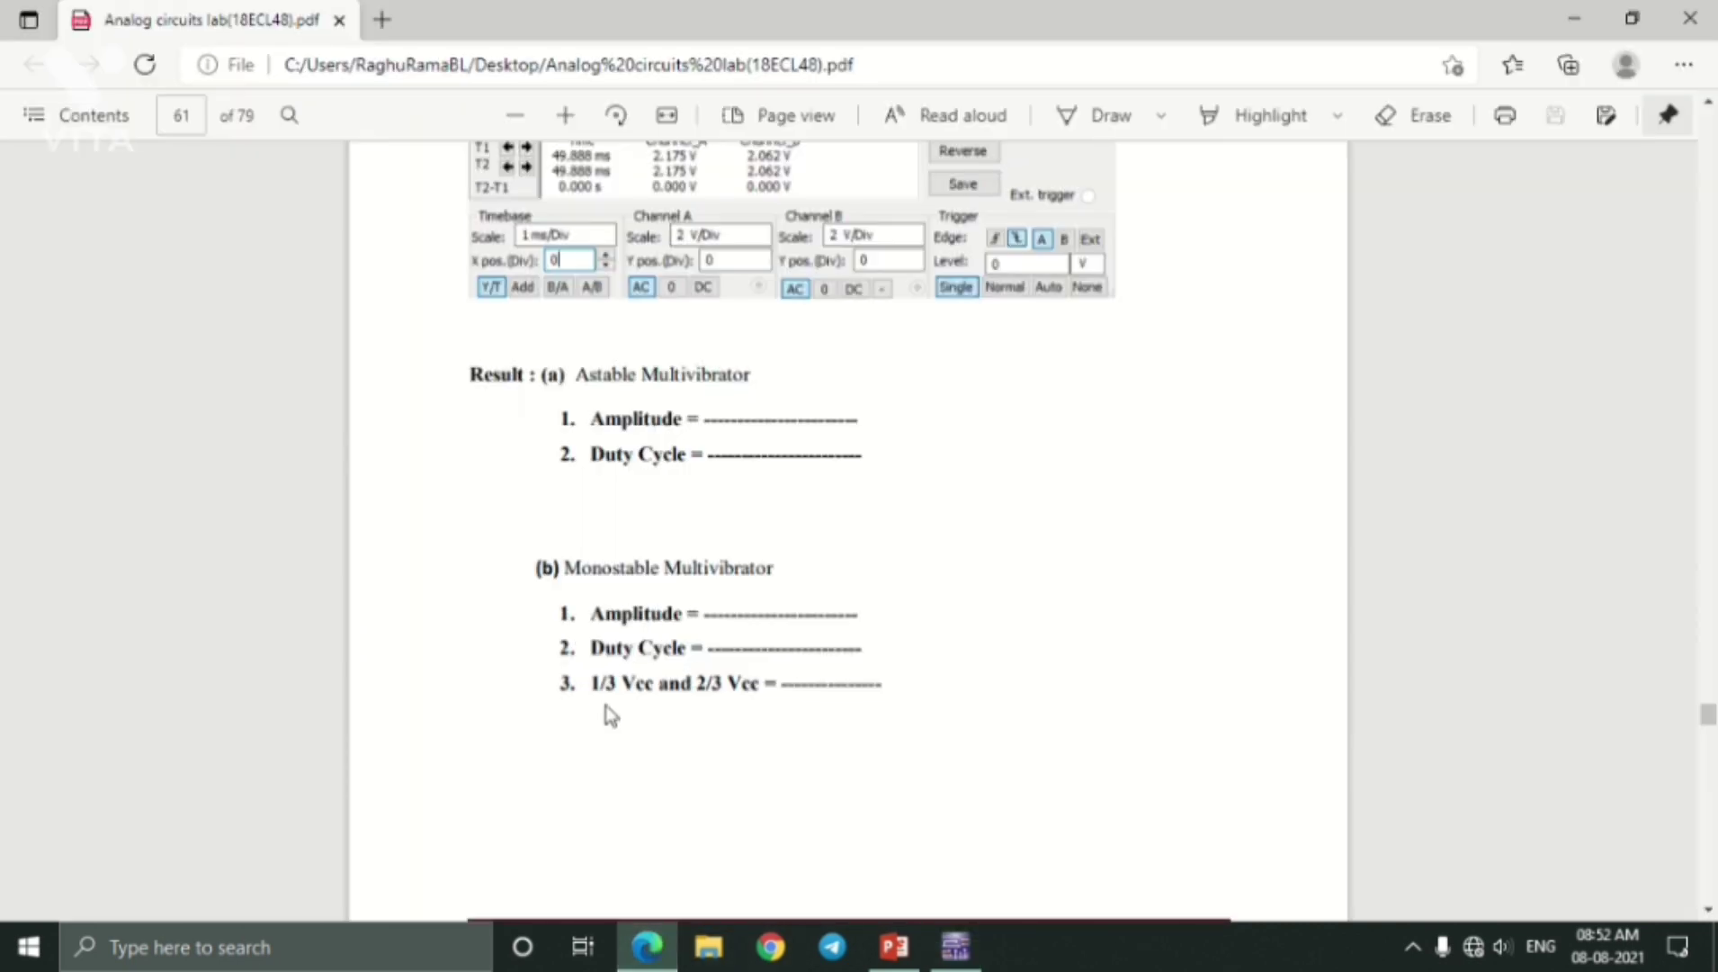
{"action": "left_click_drag", "start_coordinate": [506, 567], "coordinate": [866, 748]}
{"action": "left_click", "coordinate": [657, 679]}
{"action": "left_click", "coordinate": [943, 963]}
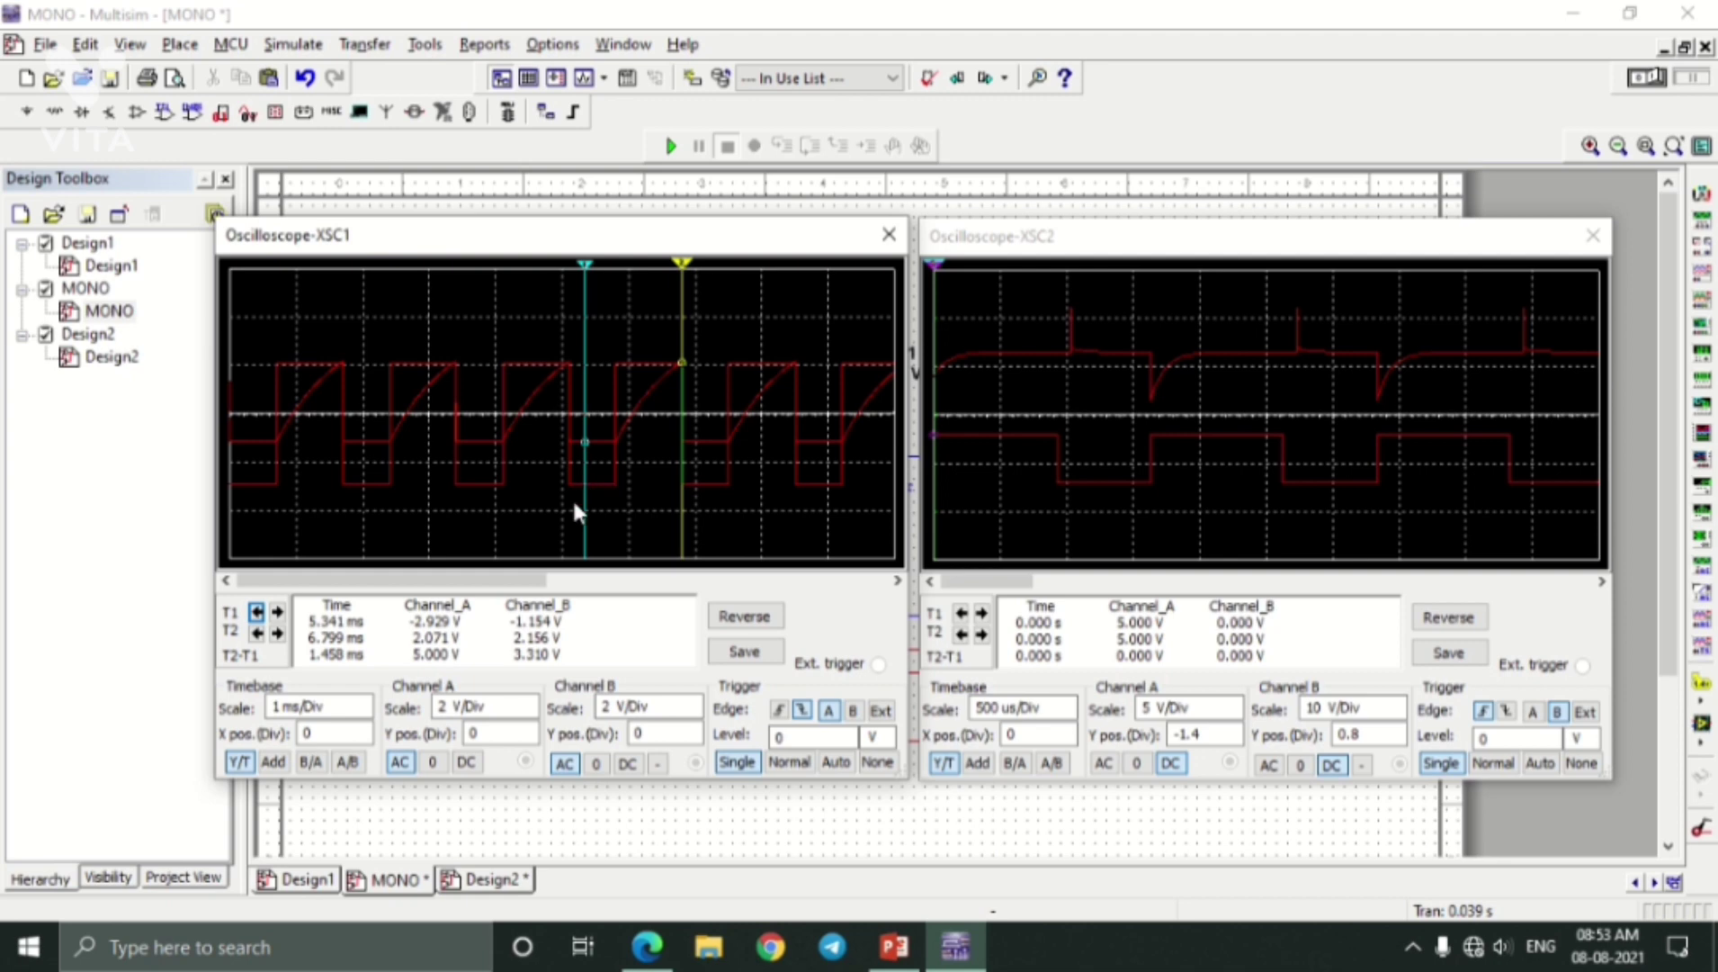
{"action": "mouse_move", "coordinate": [745, 47]}
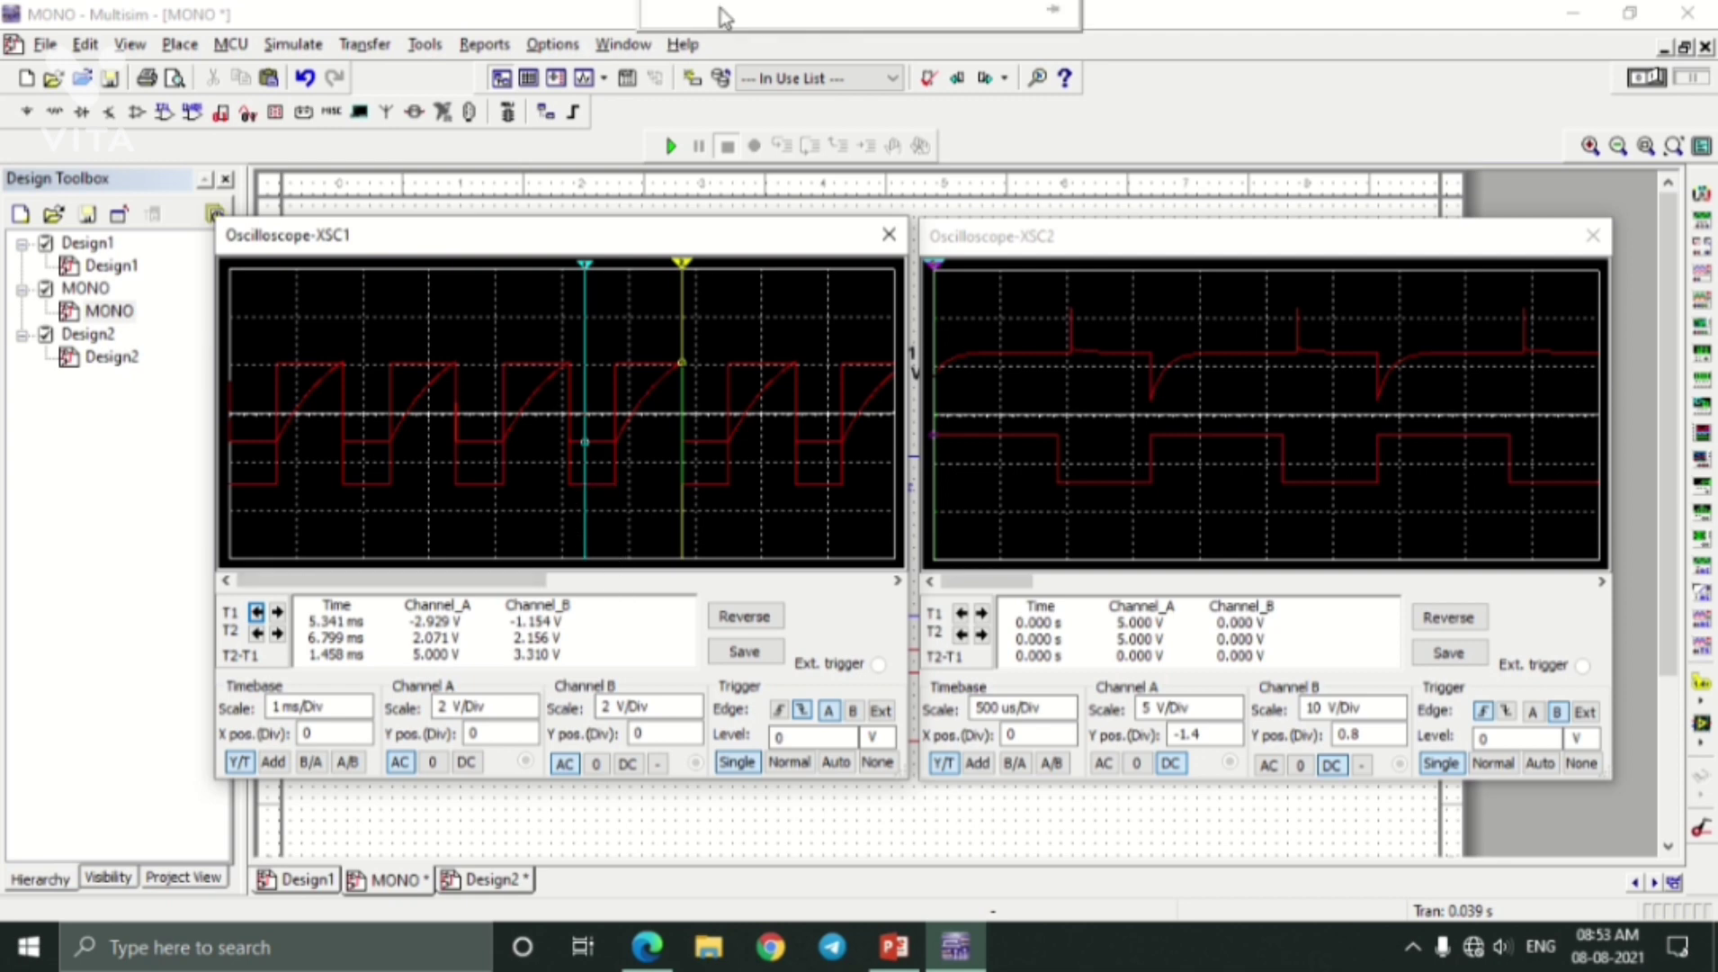